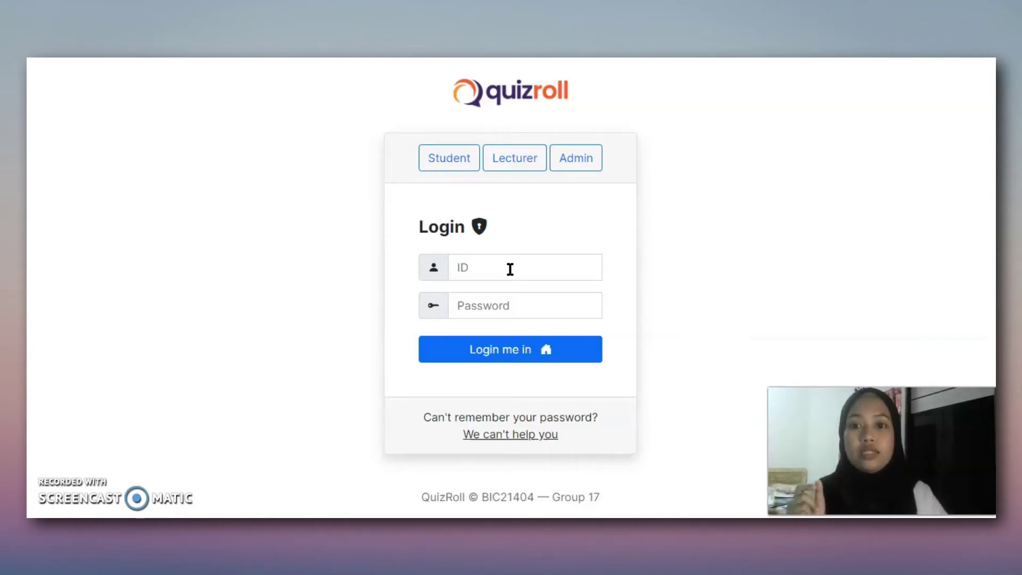
Enter the ID admin and the password, choose the Admin account type and submit
click(510, 269)
text(admin)
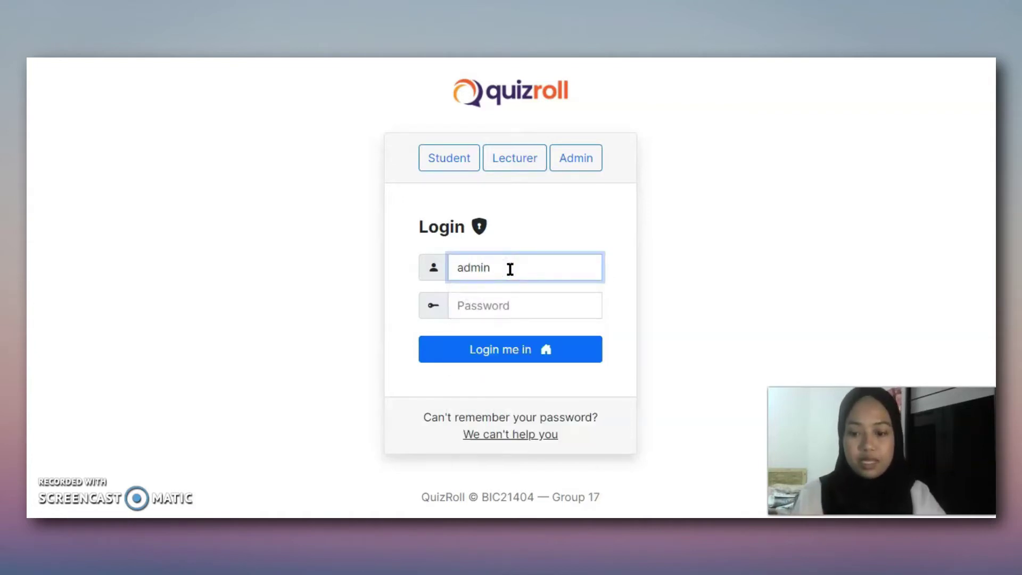
key(Tab)
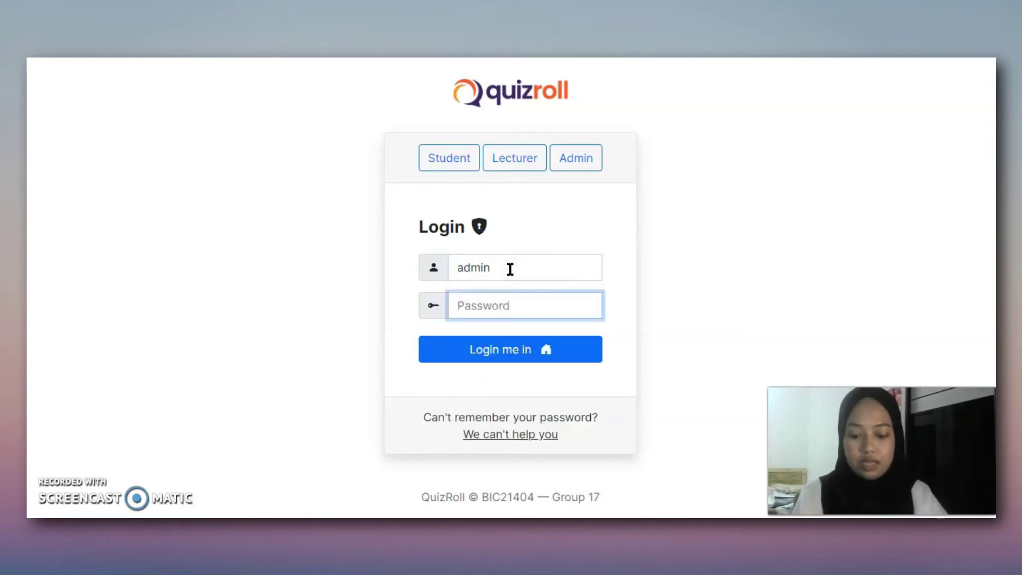
text(adm)
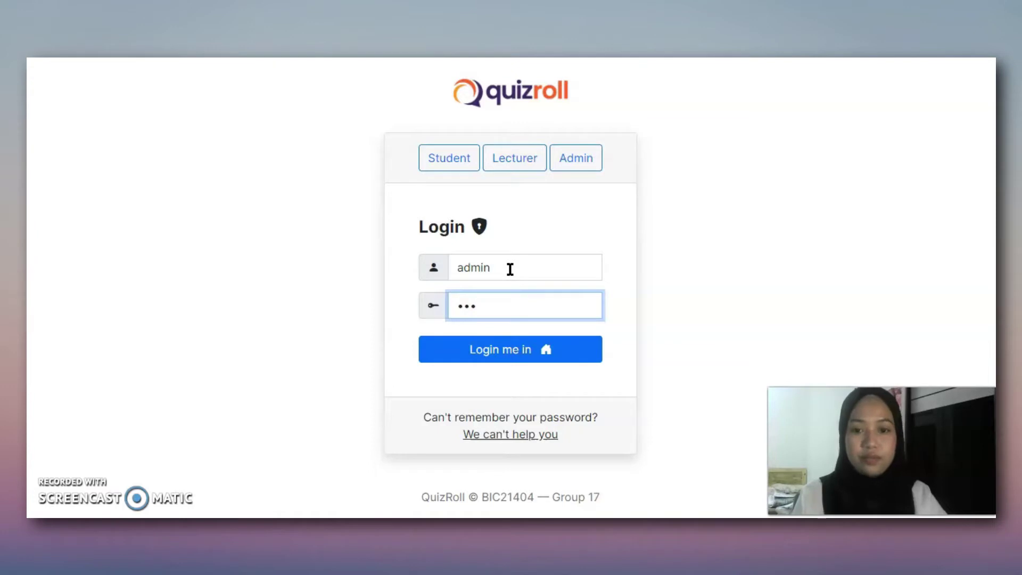
key(Return)
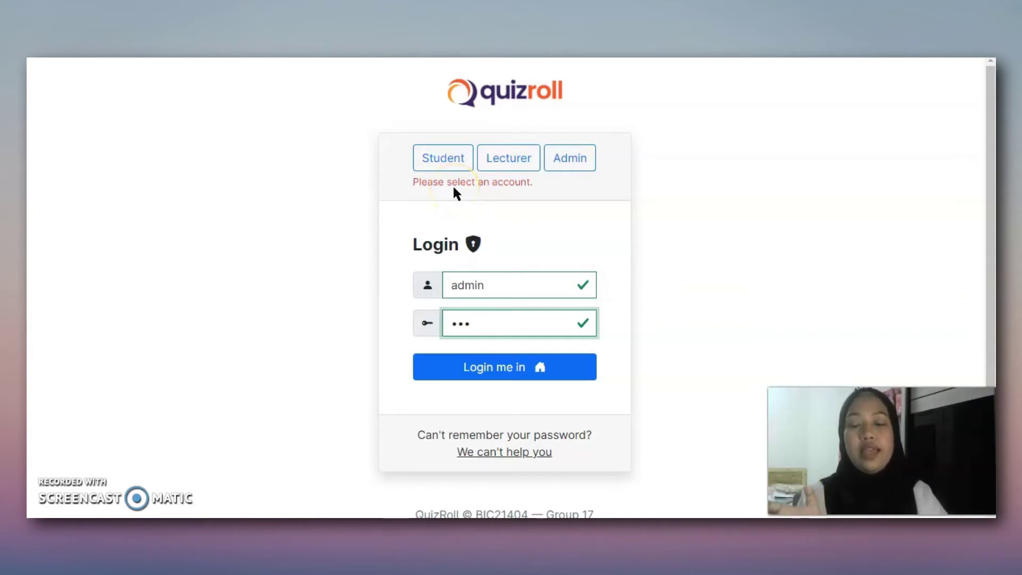
click(468, 183)
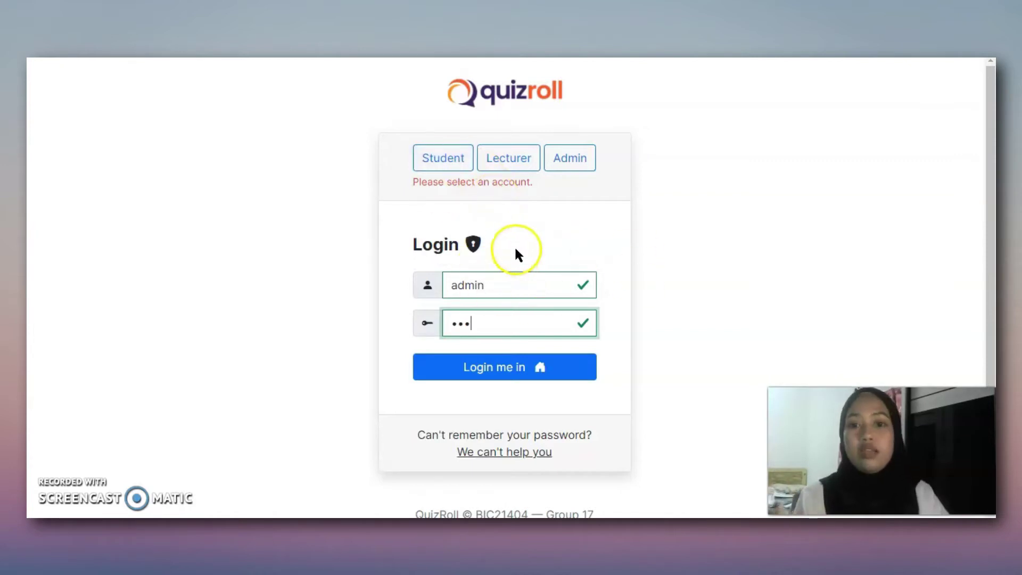
click(578, 157)
click(529, 354)
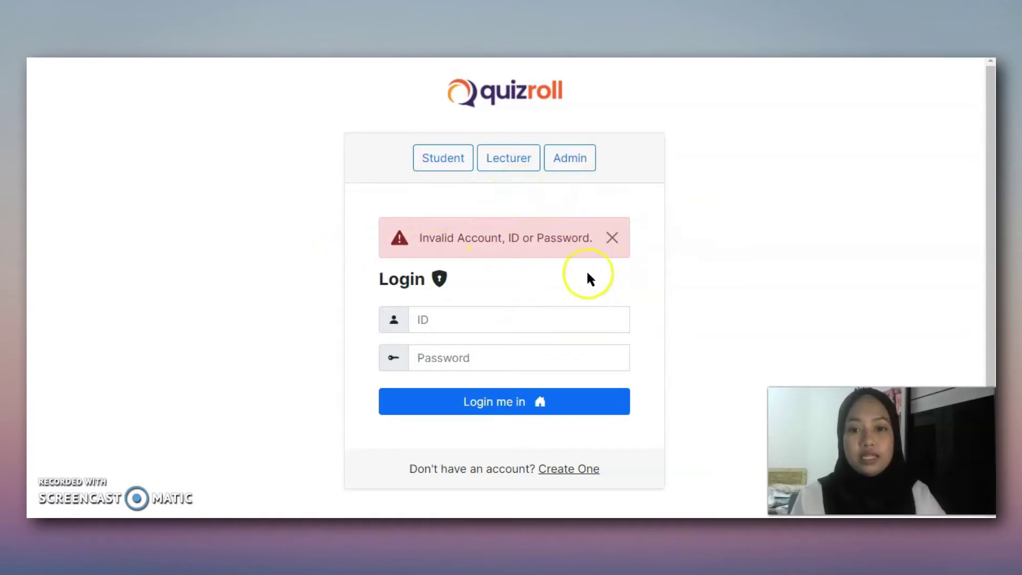
With Admin selected, re-enter the ID admin and the password and log in
click(518, 321)
click(575, 160)
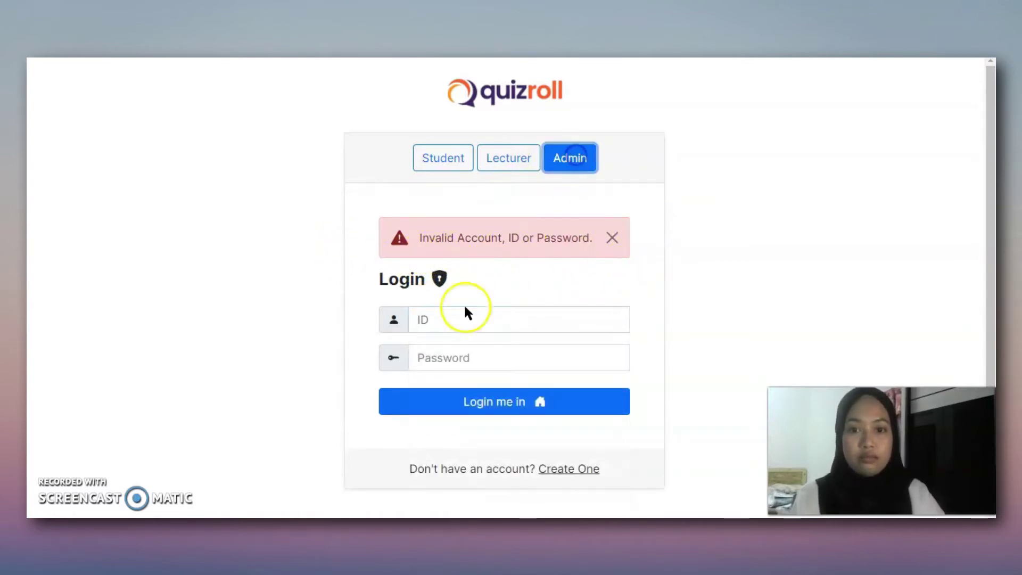
click(433, 323)
text(admin)
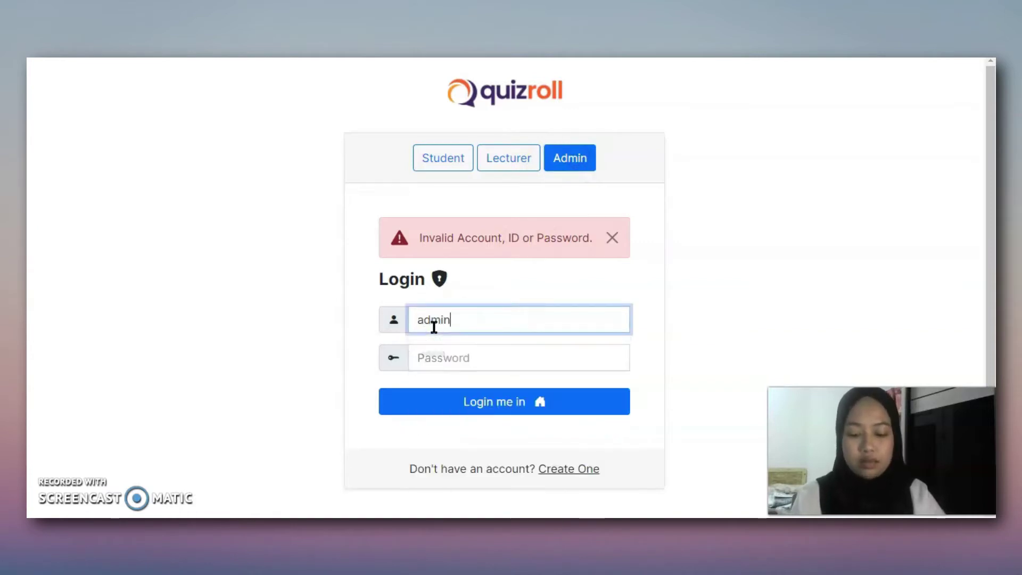
key(Tab)
text(a)
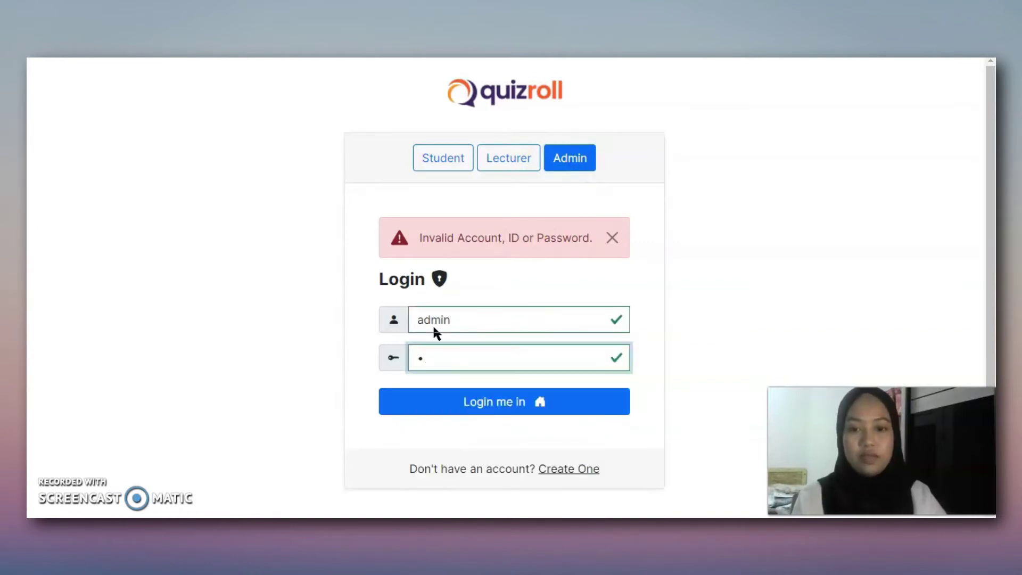
key(Return)
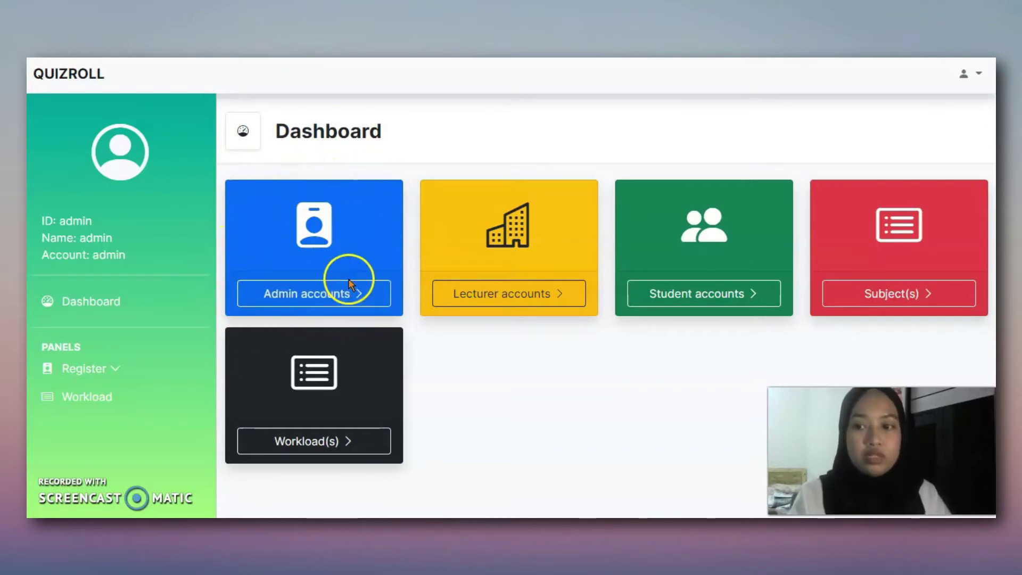
Open the Admin accounts page listing the 3 existing admins
click(338, 305)
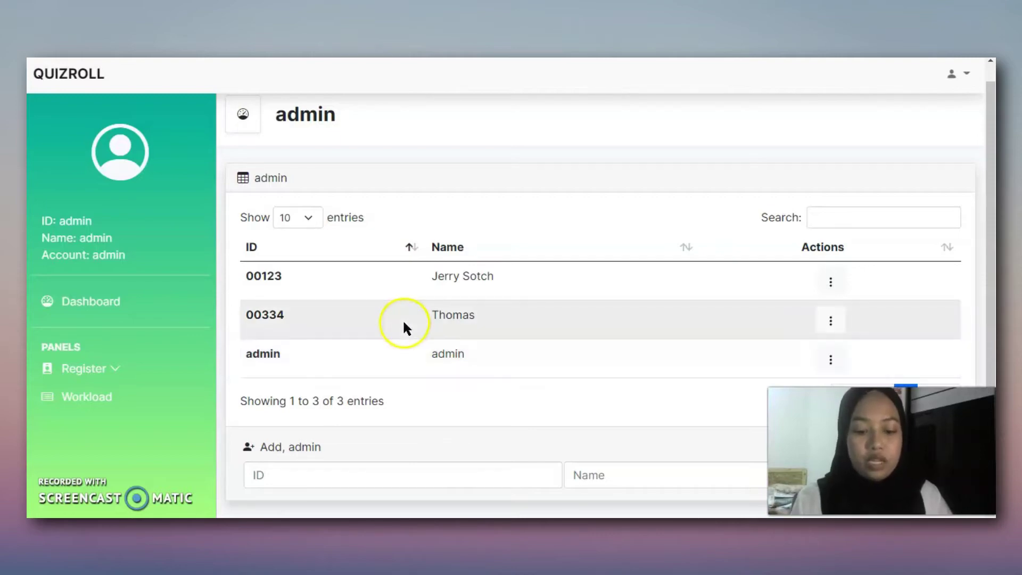
Add a new admin with its ID and name, and save it
click(311, 474)
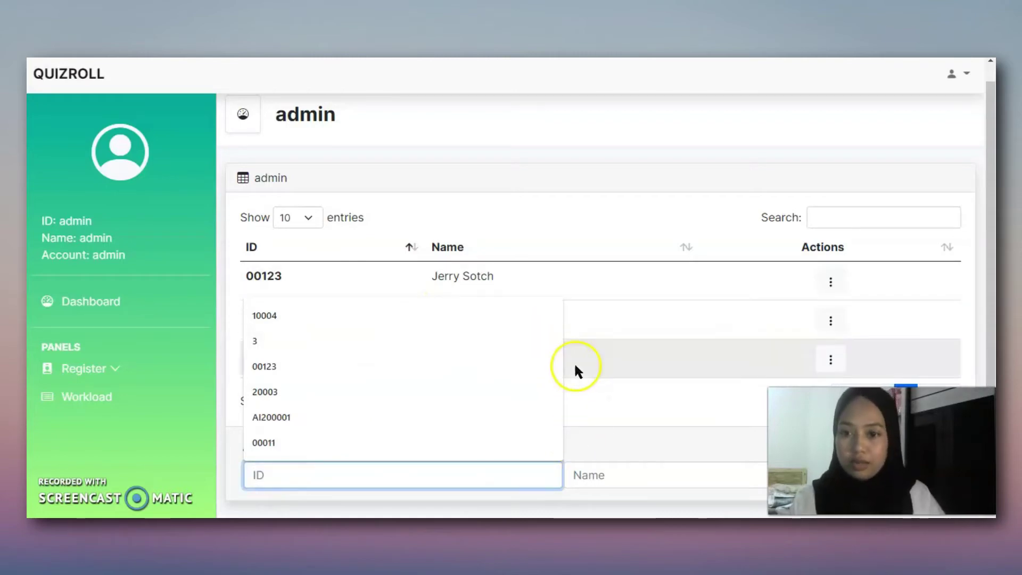
text(0)
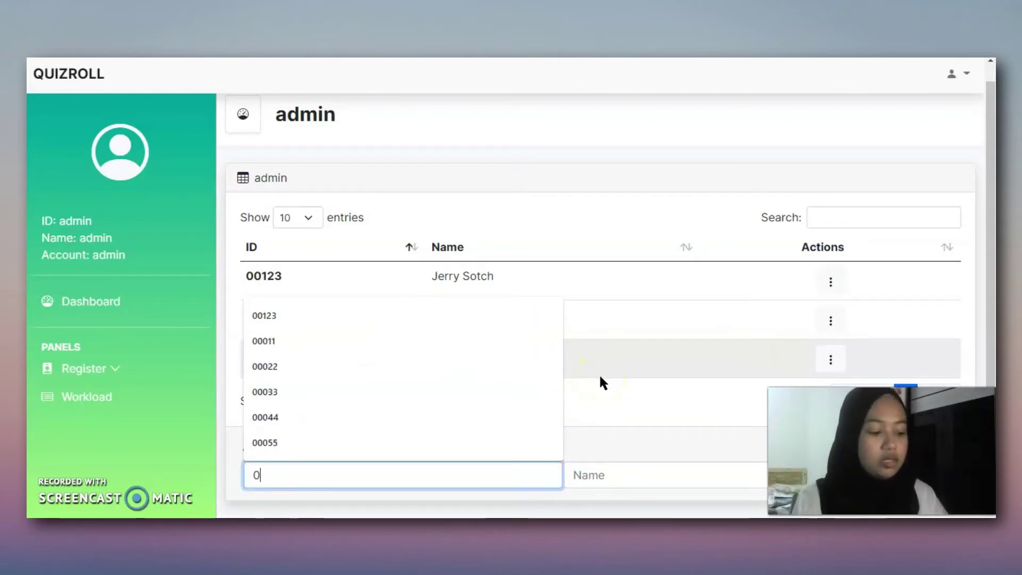
text(0242)
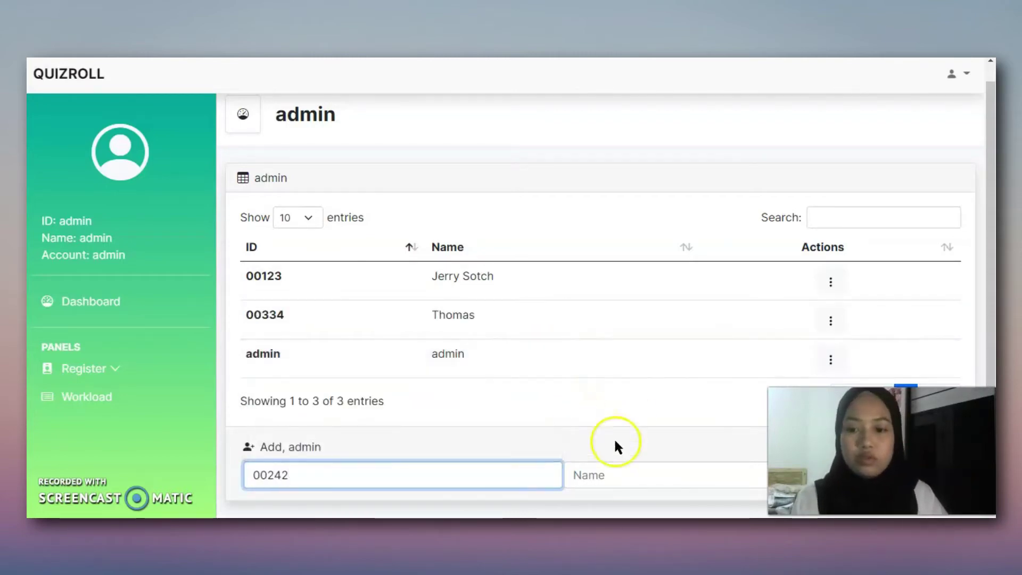
click(608, 483)
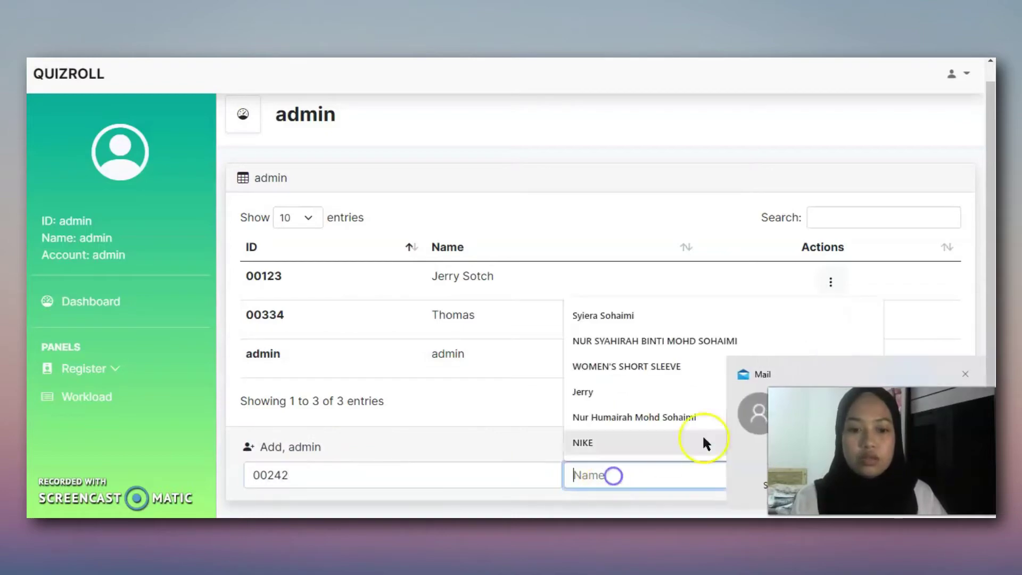
click(973, 374)
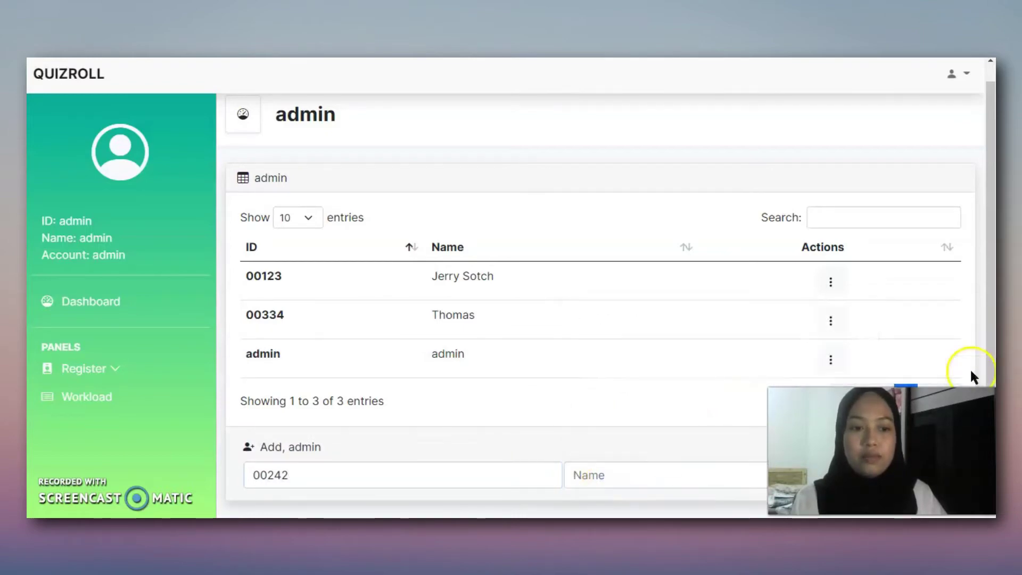
click(617, 480)
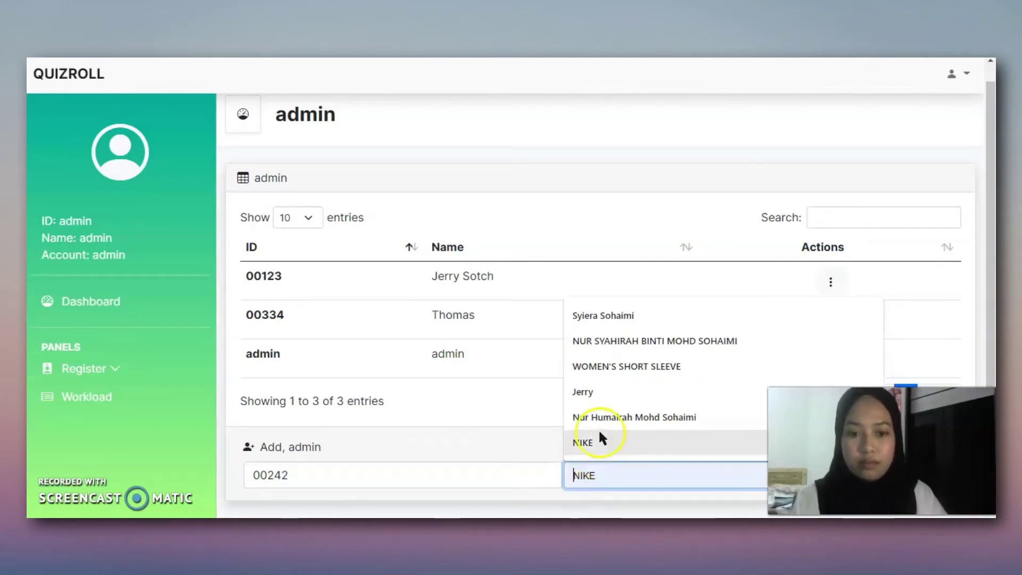
click(643, 205)
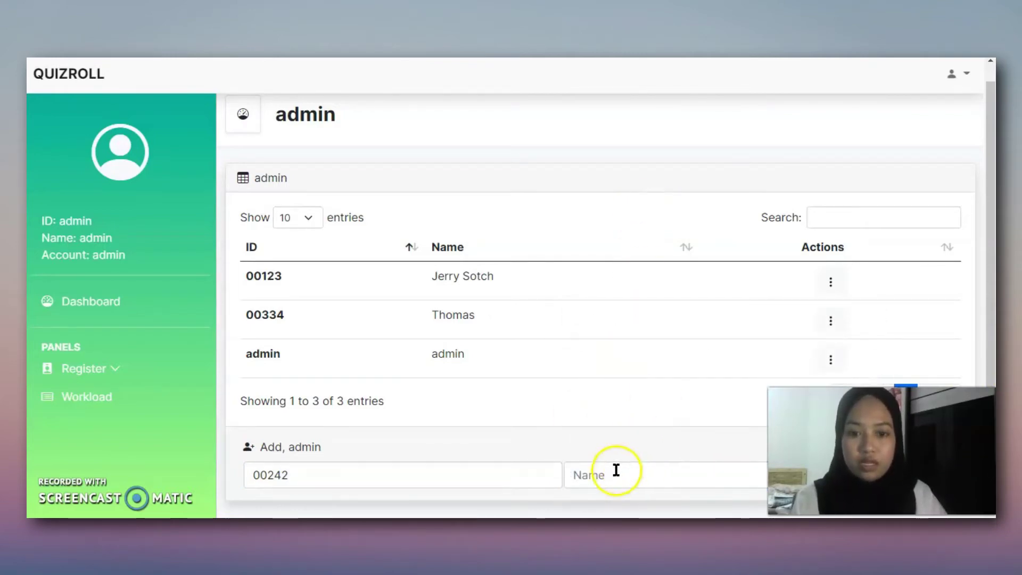
click(613, 475)
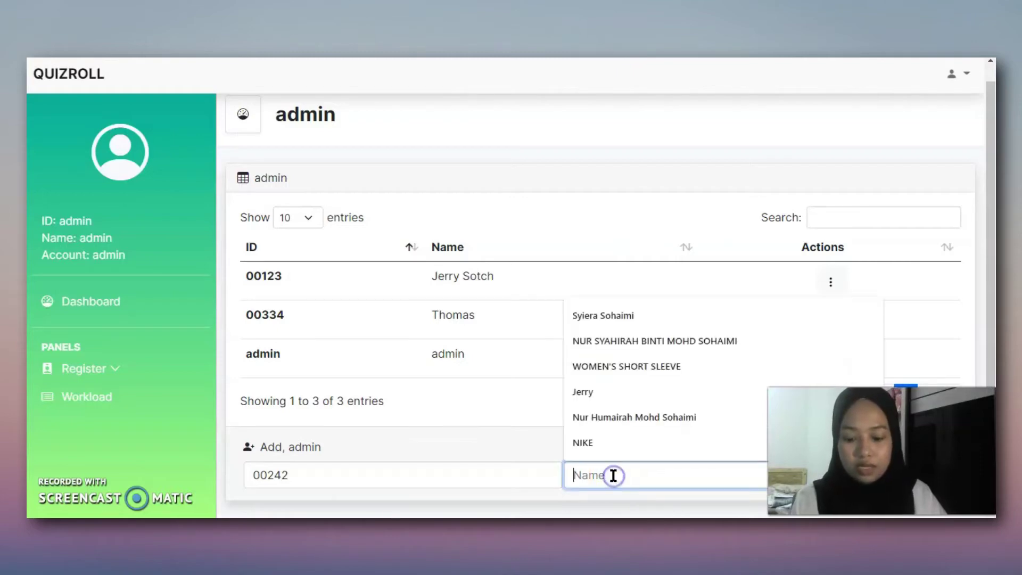
text(Syahirah)
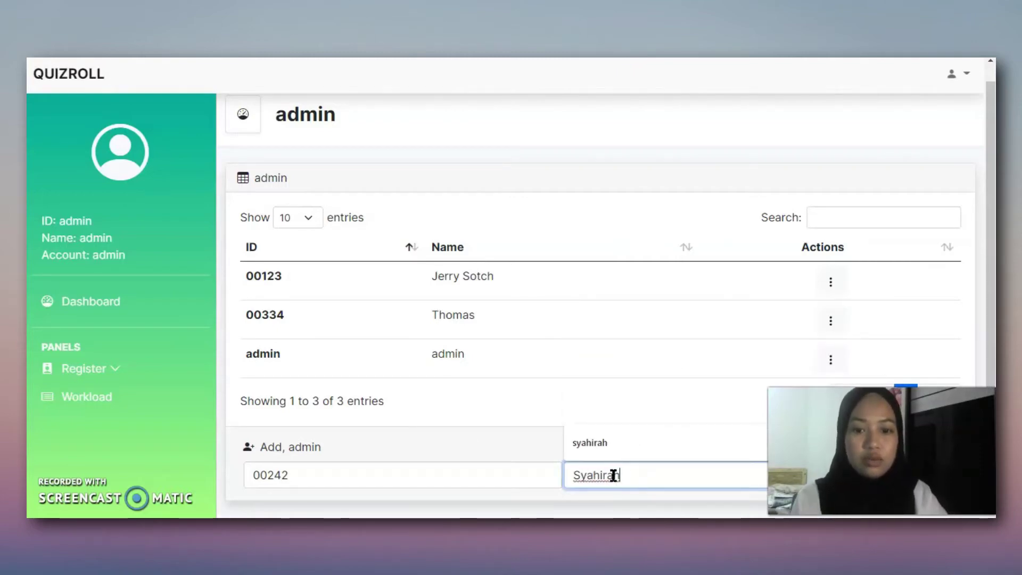
key(Escape)
key(Return)
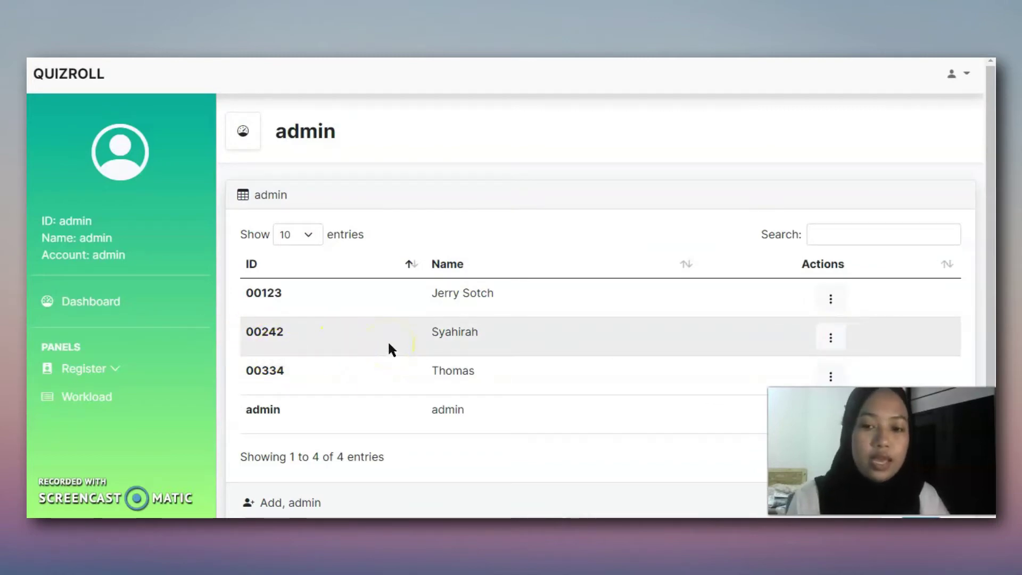
Add a fifth admin with its ID and name in the Add admin form
scroll(487, 347, down, 2)
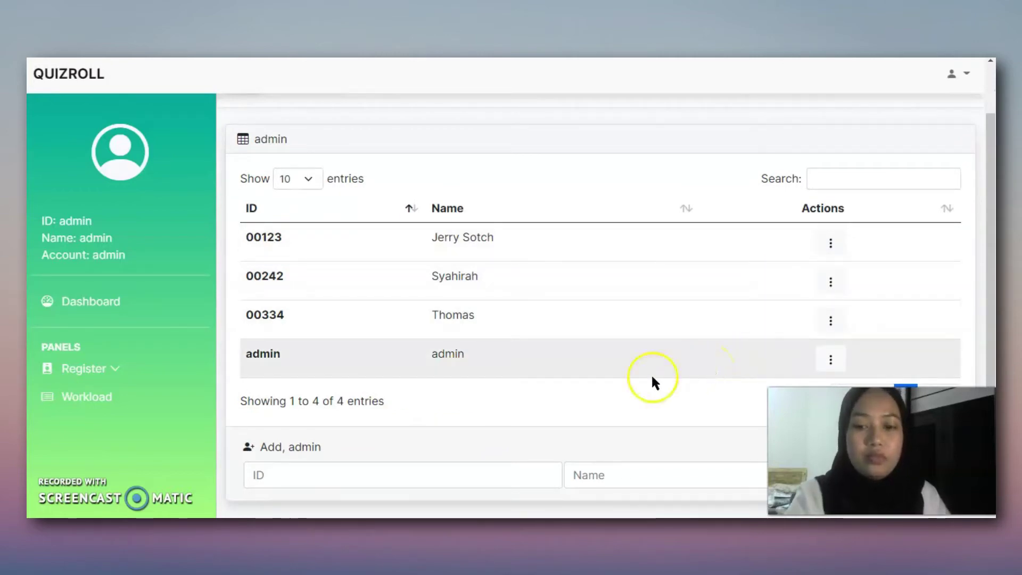
click(337, 477)
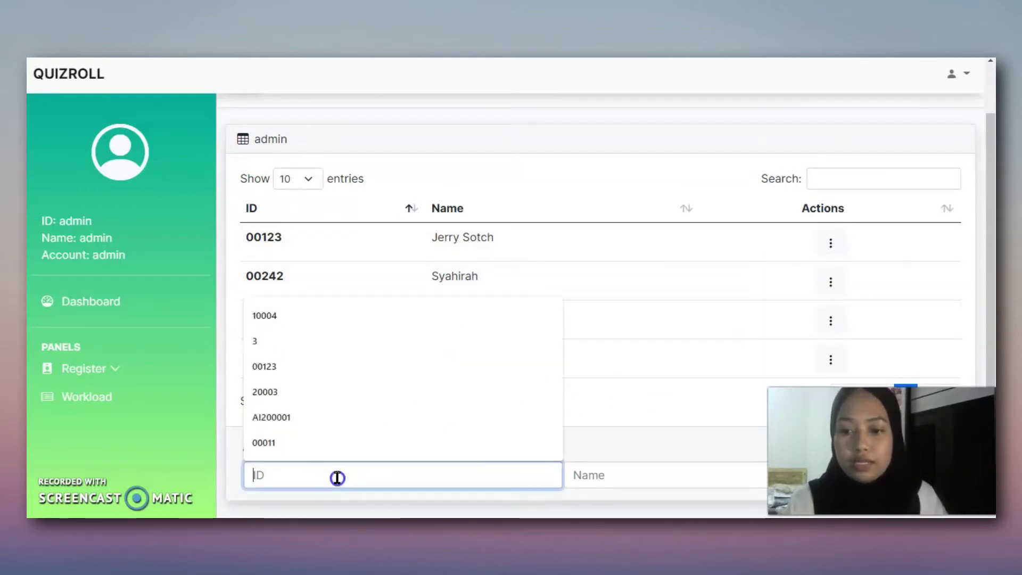
text(00)
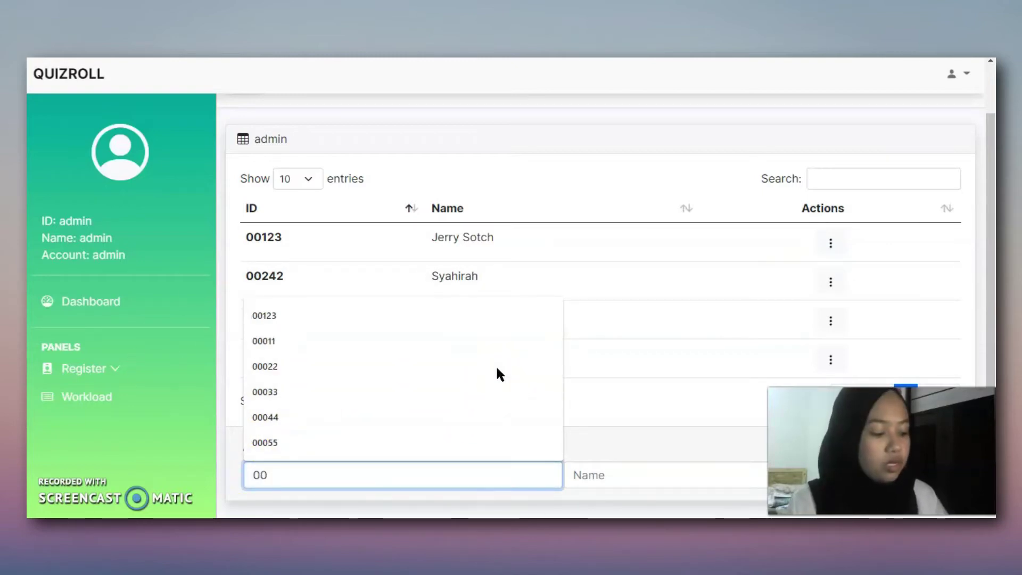
text(228)
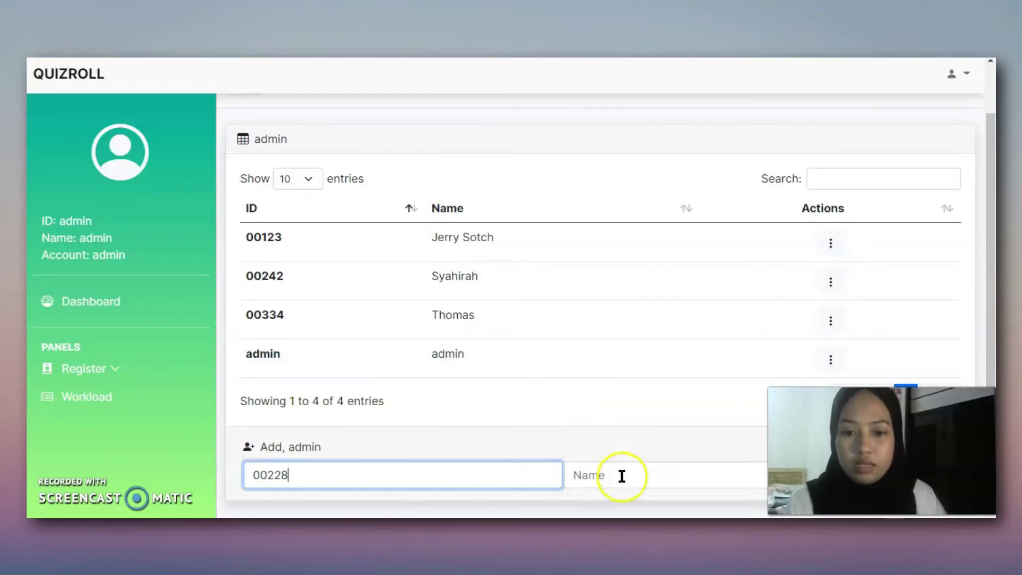
click(622, 476)
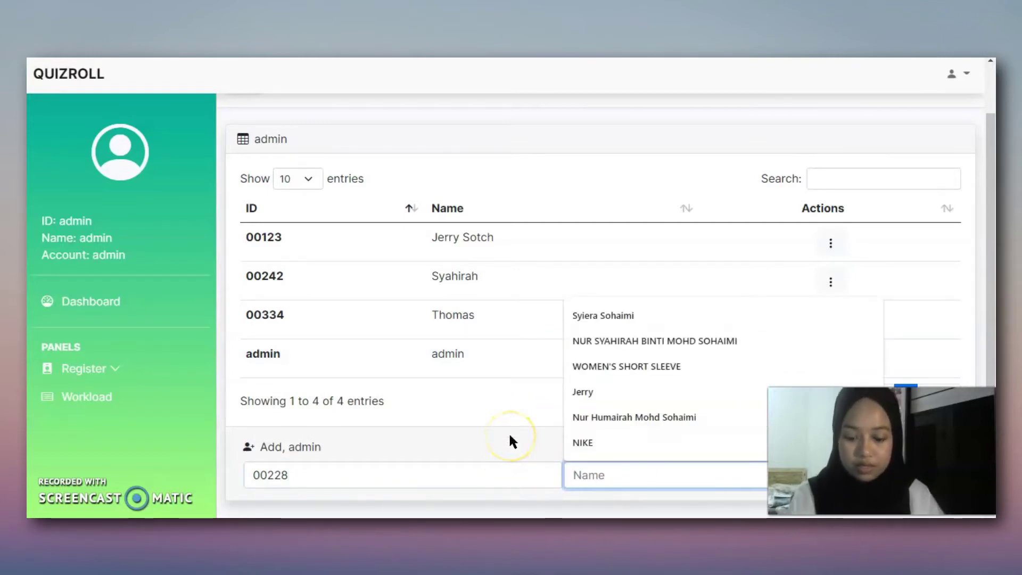
text(Shukri)
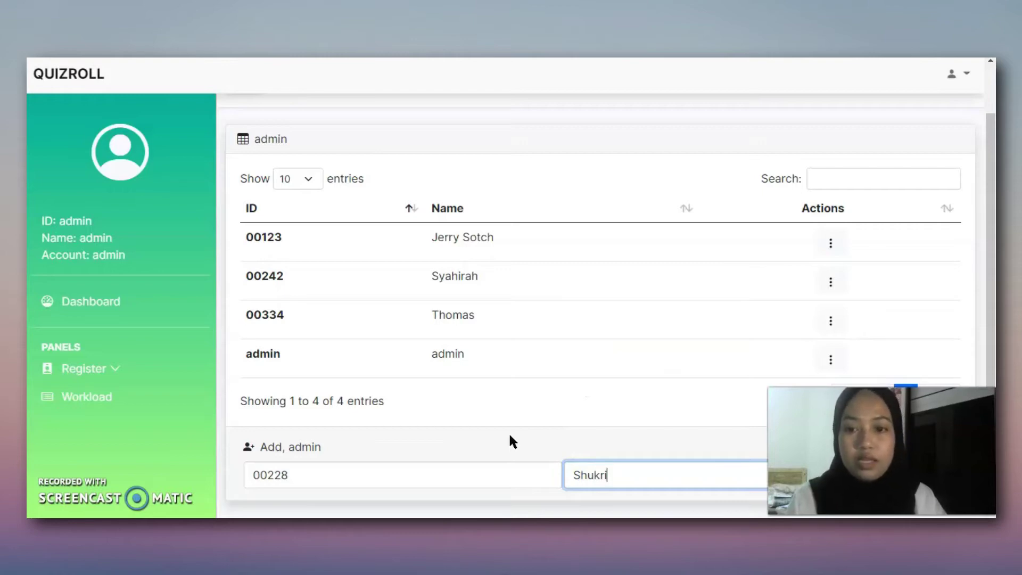
key(Return)
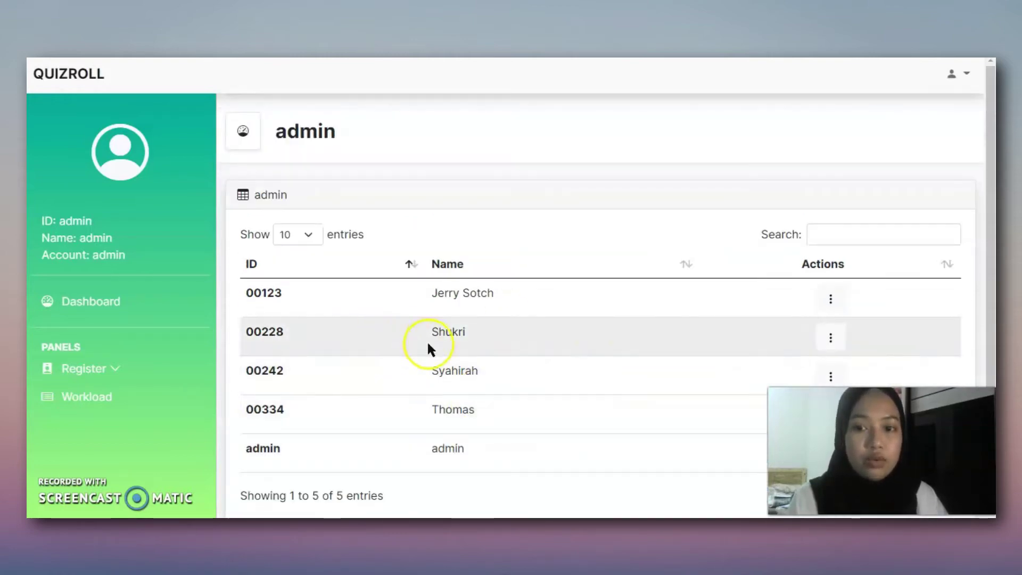
scroll(434, 339, down, 2)
Sign out of the admin session from the top-right account menu
scroll(461, 339, up, 2)
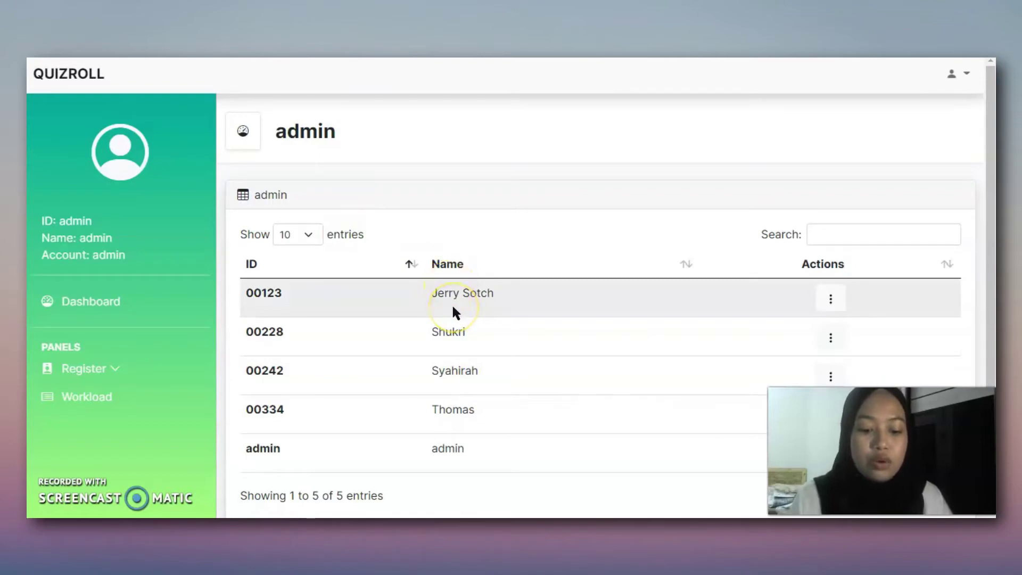
scroll(452, 304, down, 2)
scroll(453, 311, up, 2)
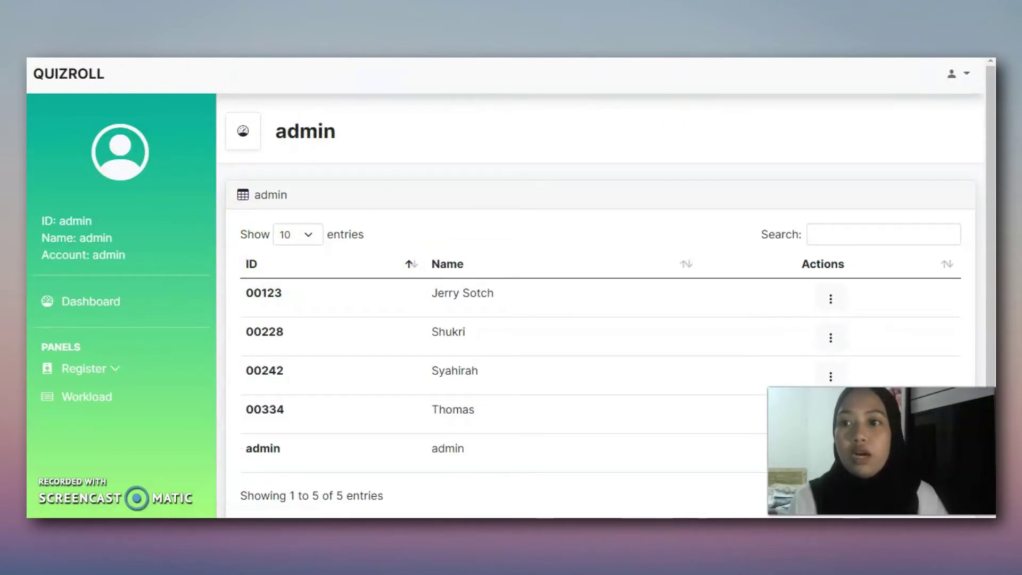
click(959, 74)
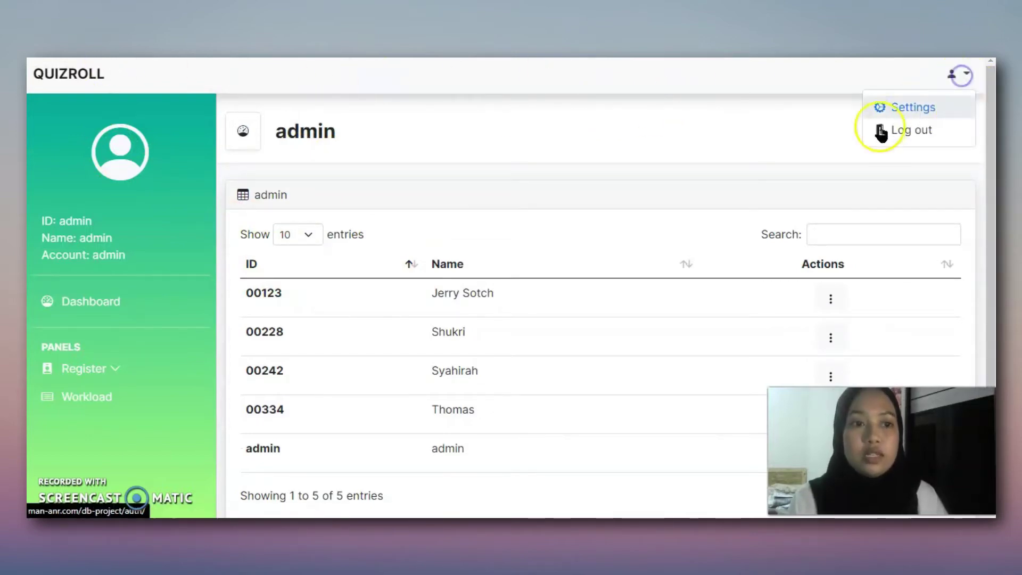
click(912, 133)
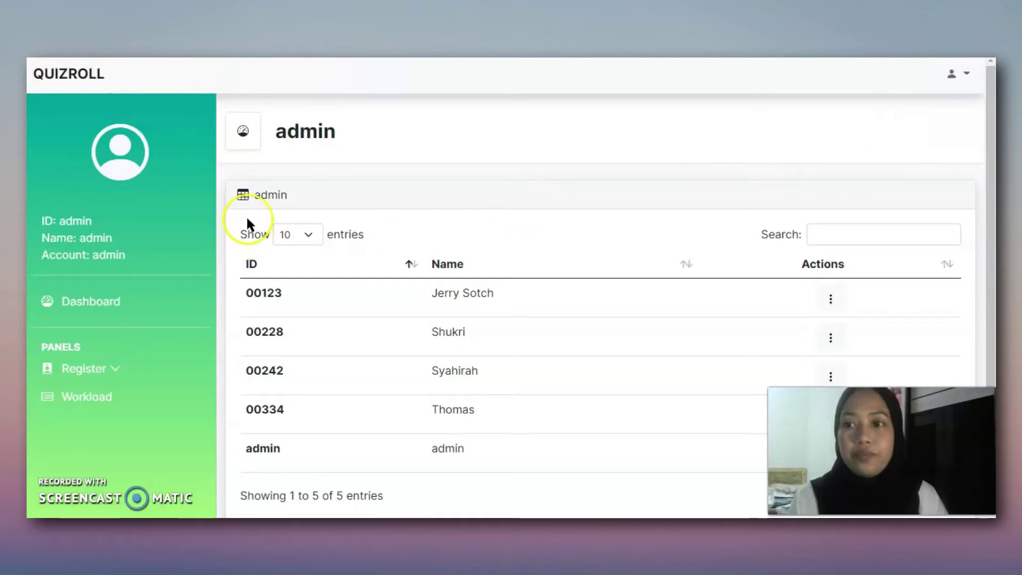
Sign in as Admin using the newly added admin's ID and password
click(560, 165)
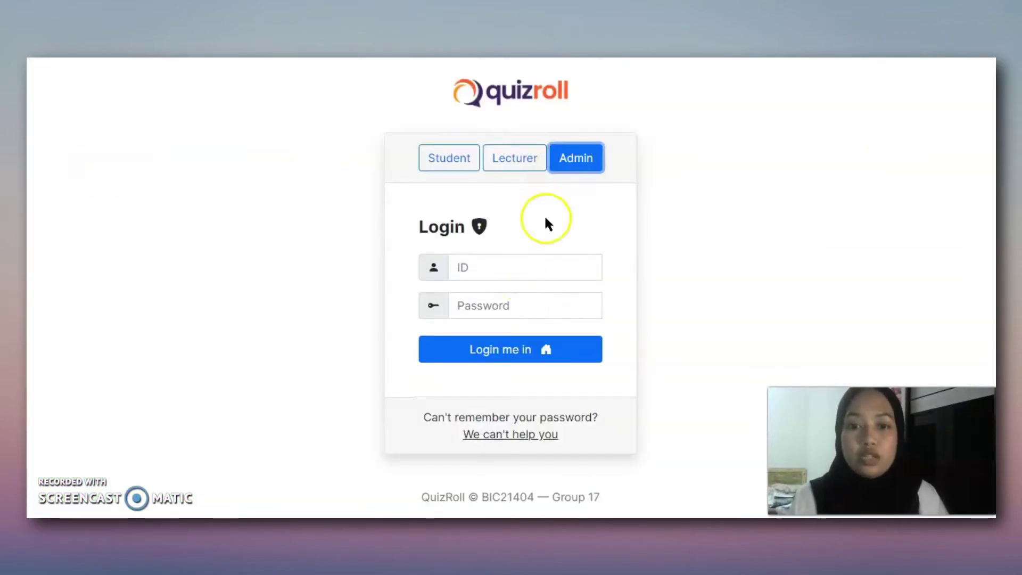
click(510, 272)
text(00)
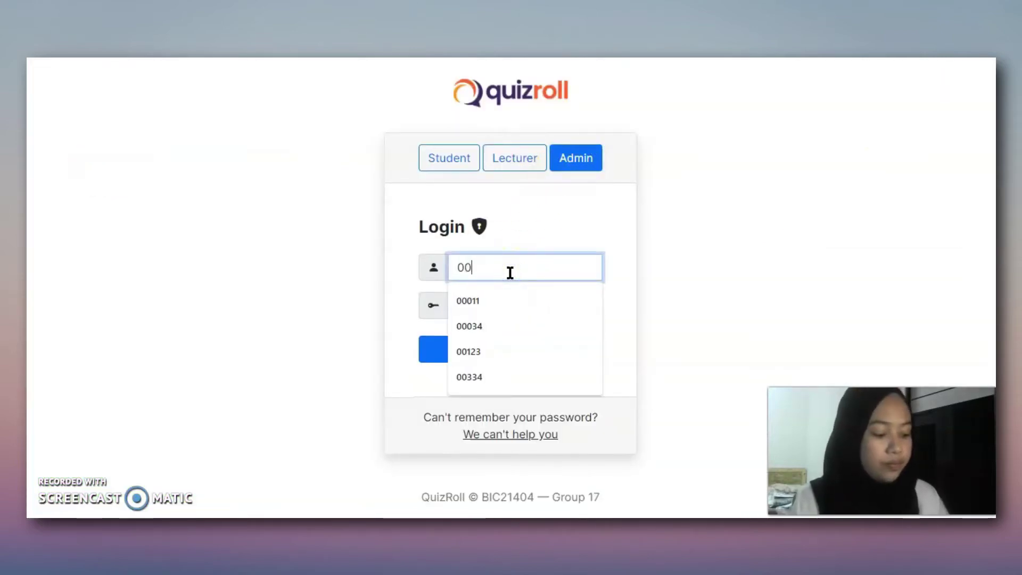
text(242)
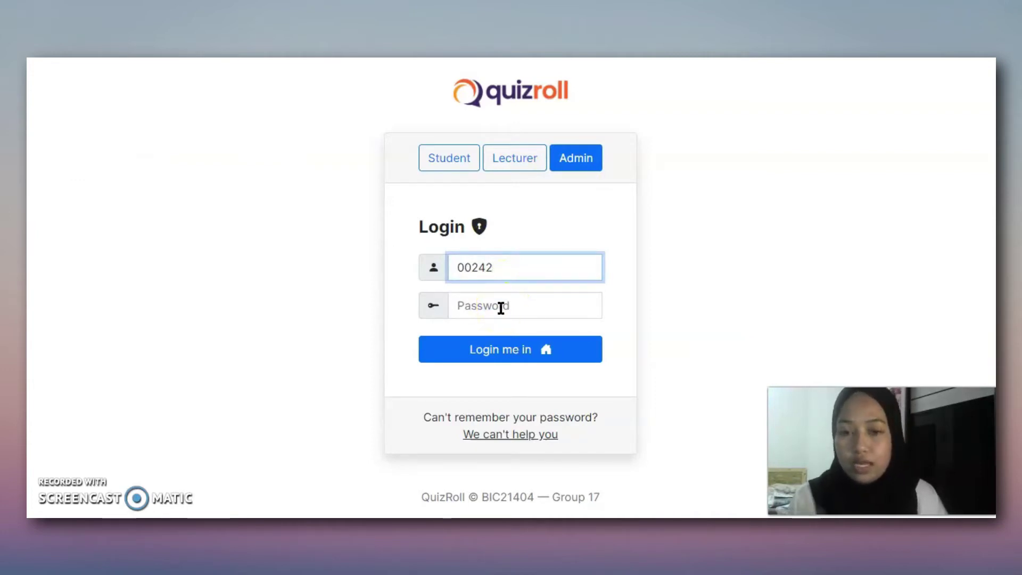
click(501, 308)
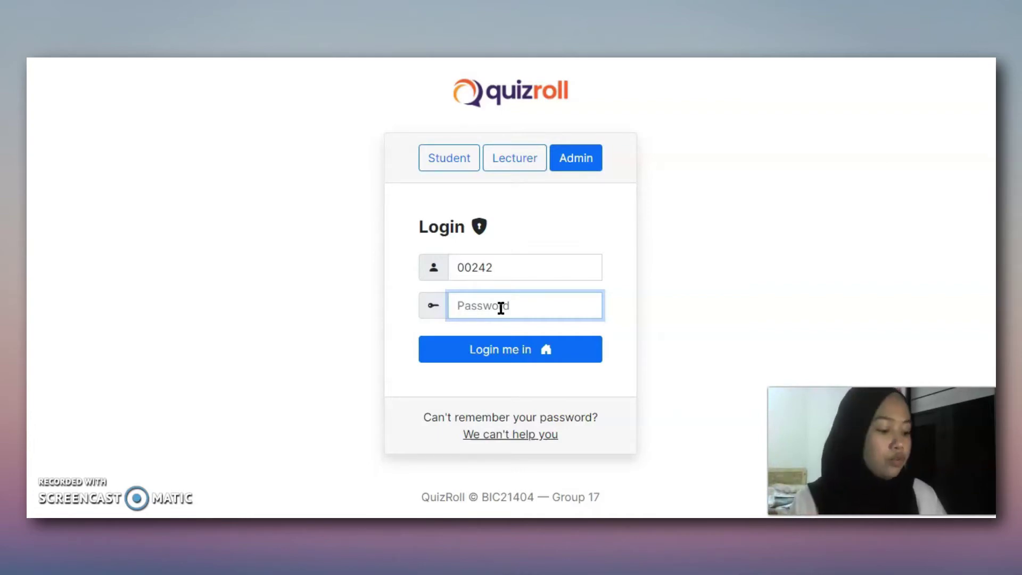
text(••)
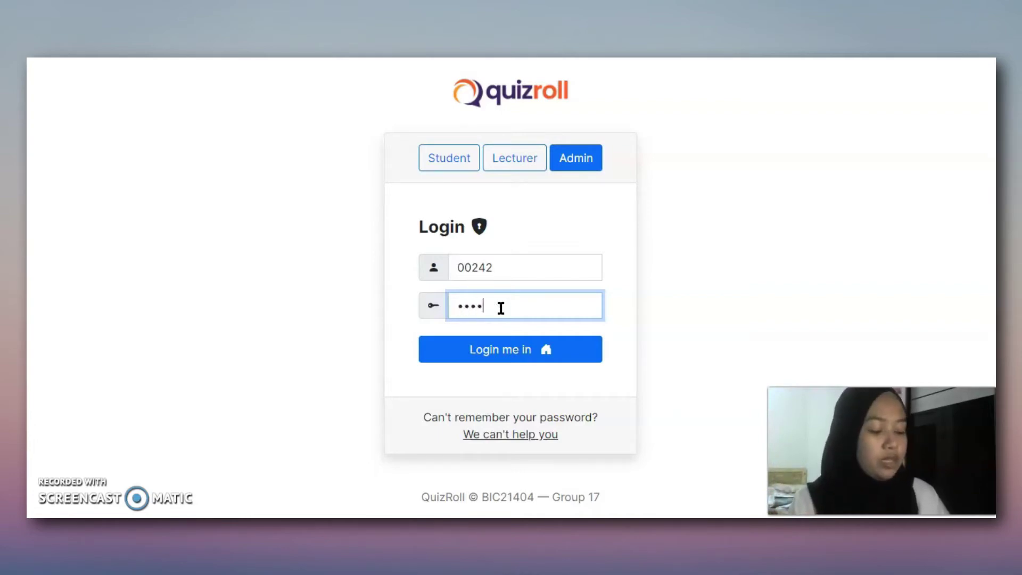
click(507, 345)
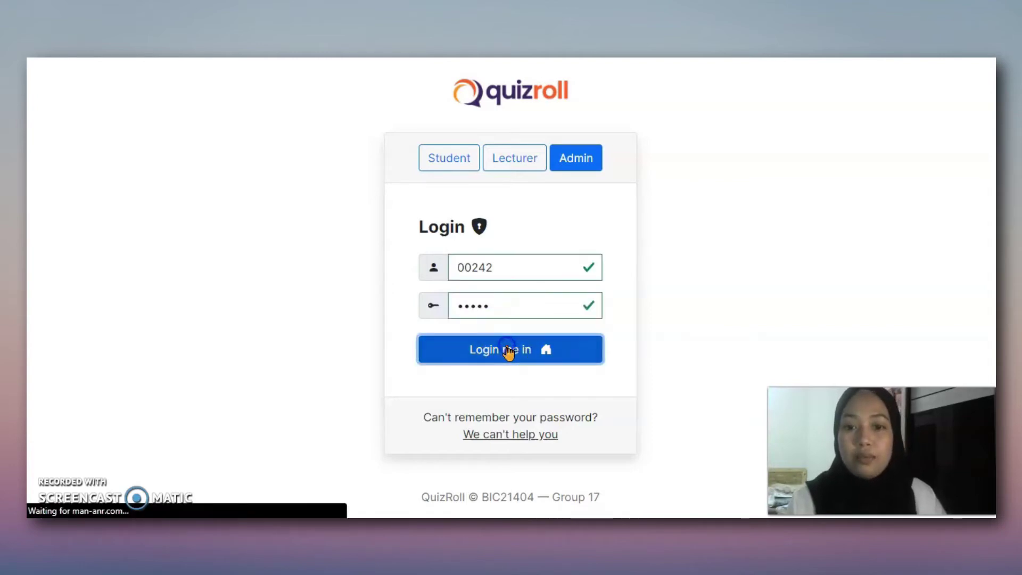
click(427, 250)
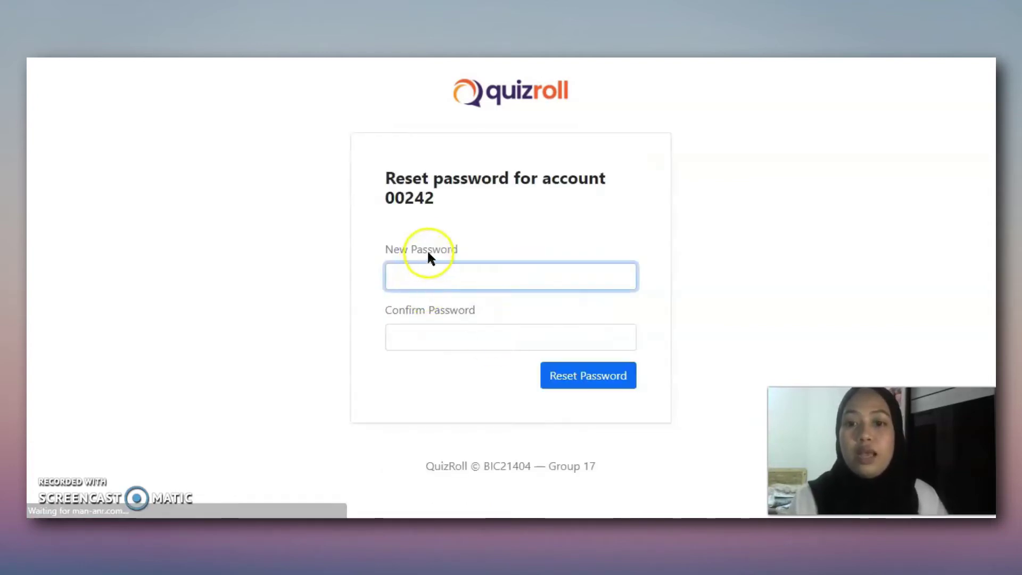
Dismiss the browser password alert, then set and confirm a new password
click(633, 229)
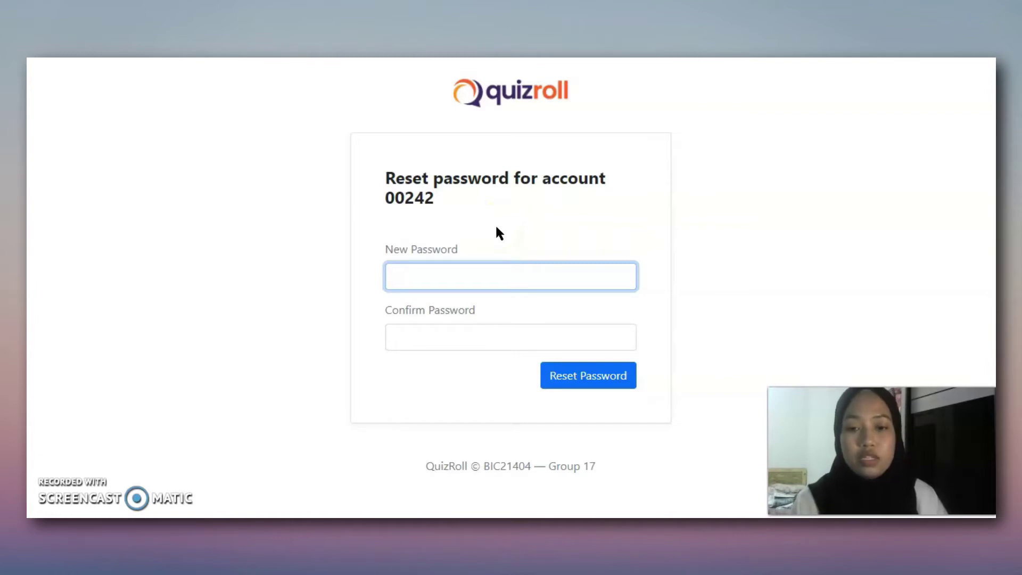
click(503, 277)
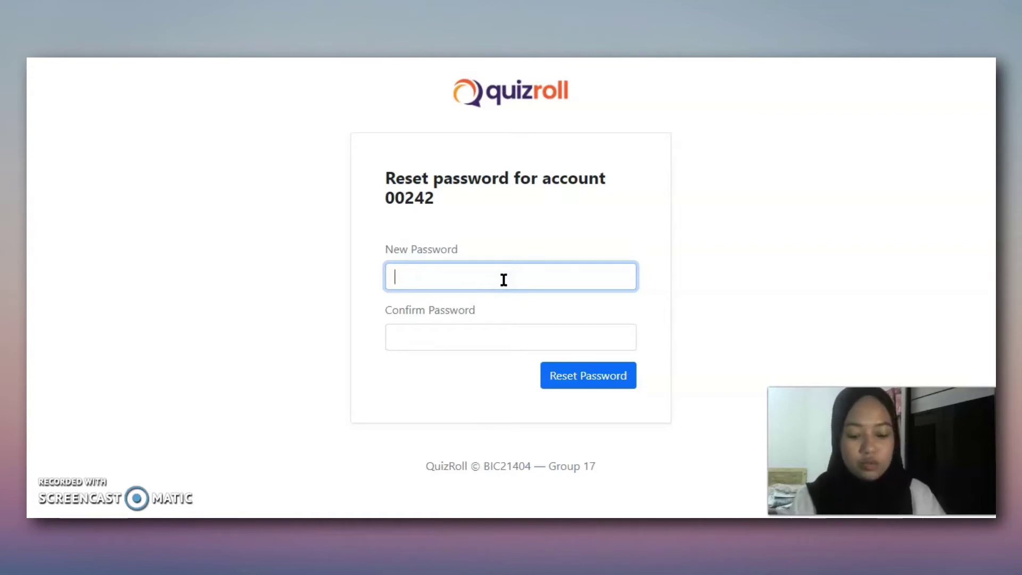
click(452, 343)
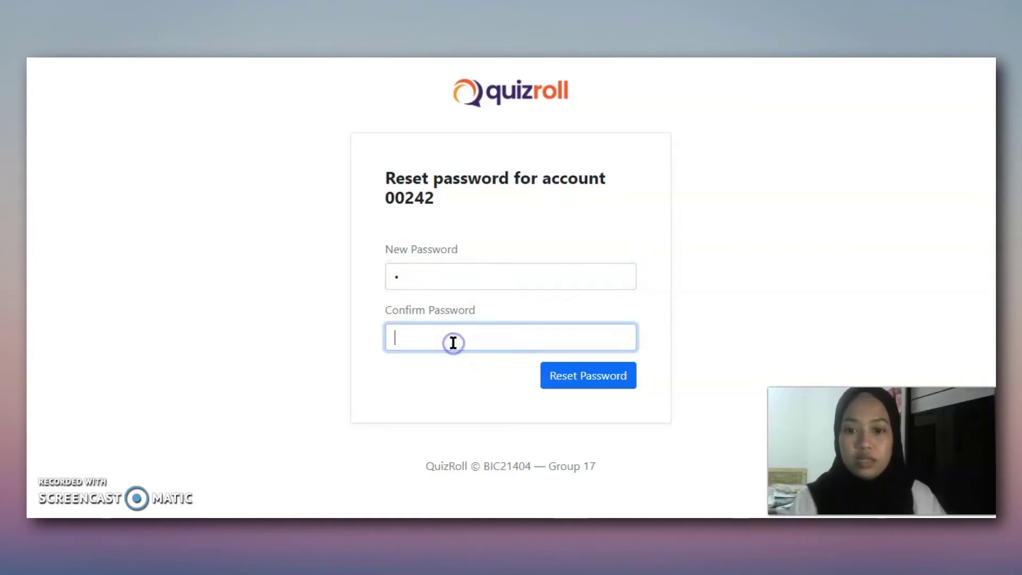
text(1)
click(595, 377)
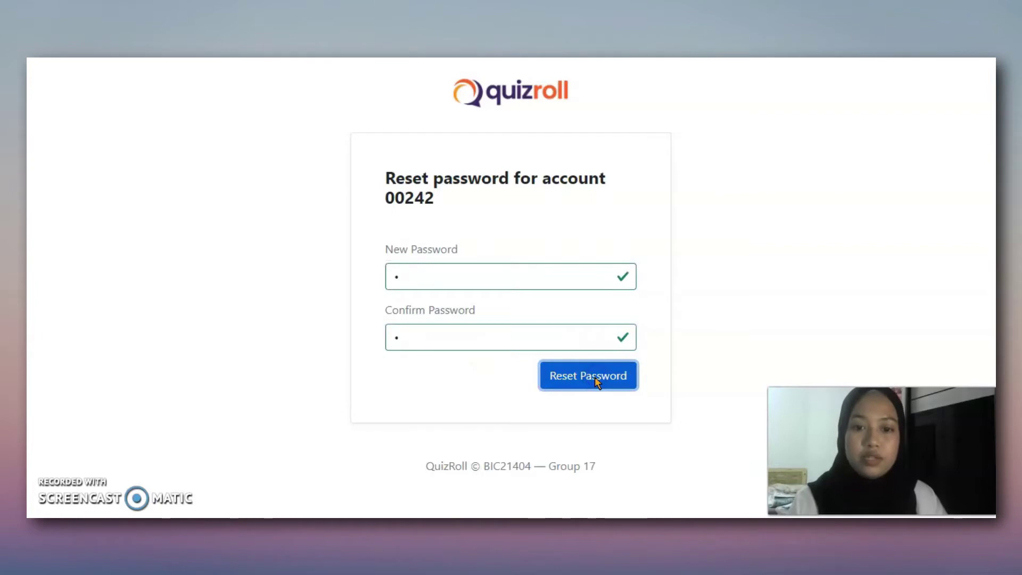
click(493, 442)
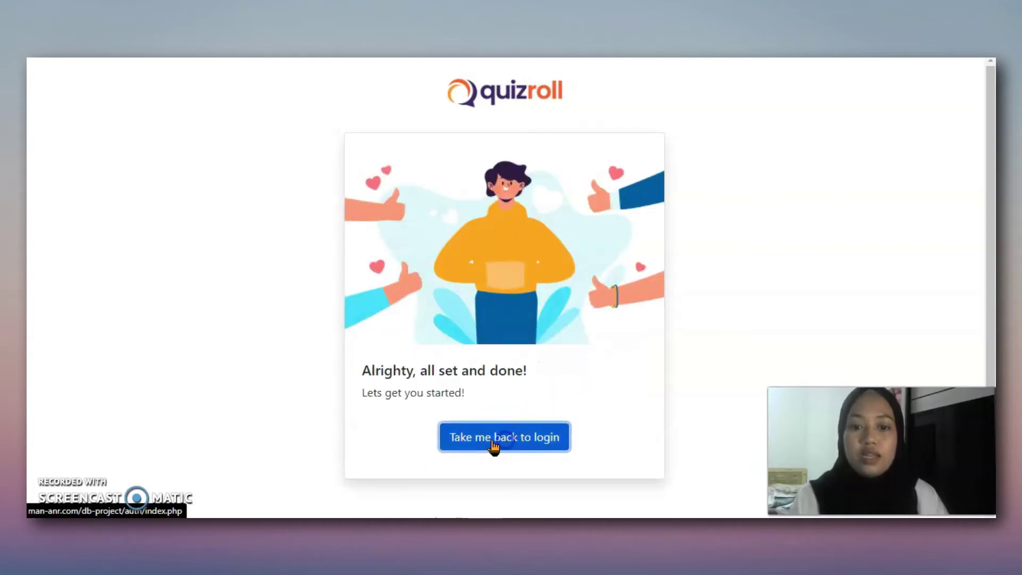
Log in as Admin with the new admin's ID and its new password
click(470, 271)
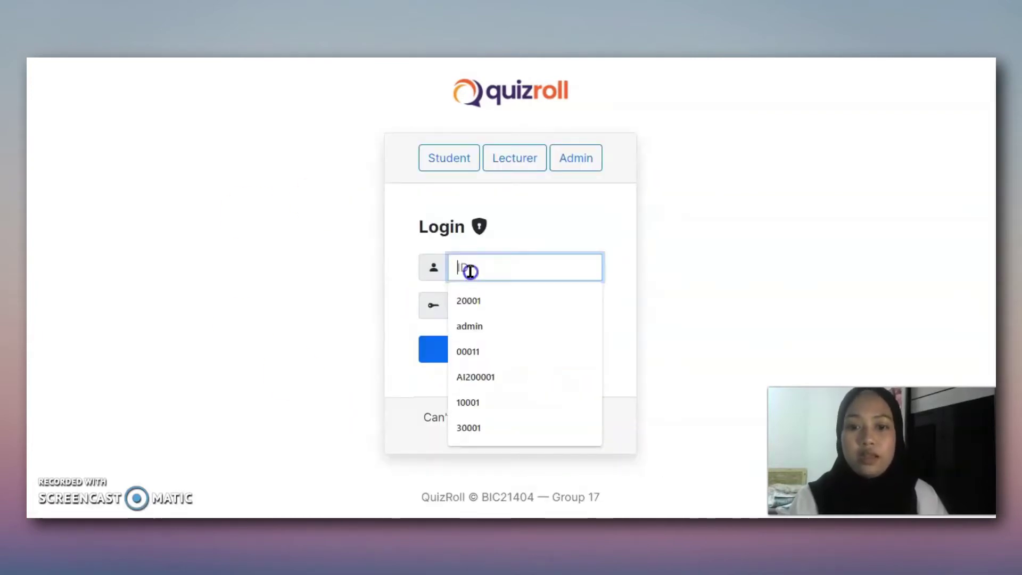
text(00242)
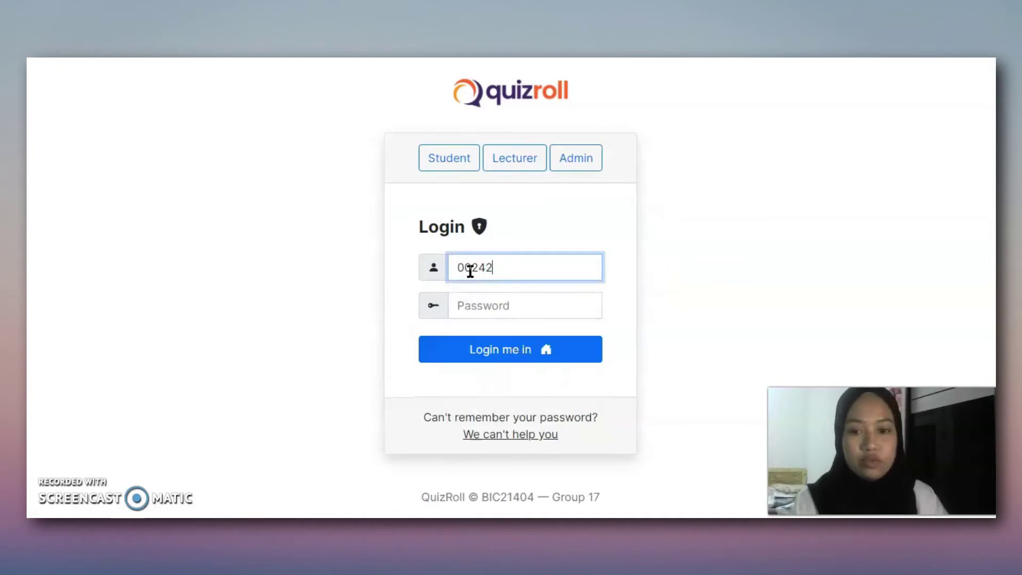
click(499, 318)
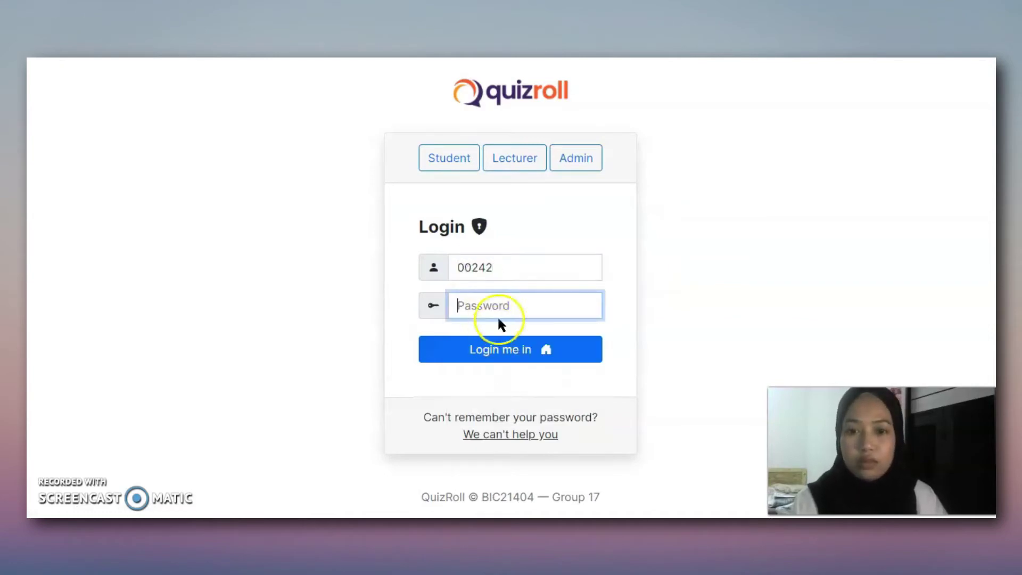
click(586, 159)
click(533, 362)
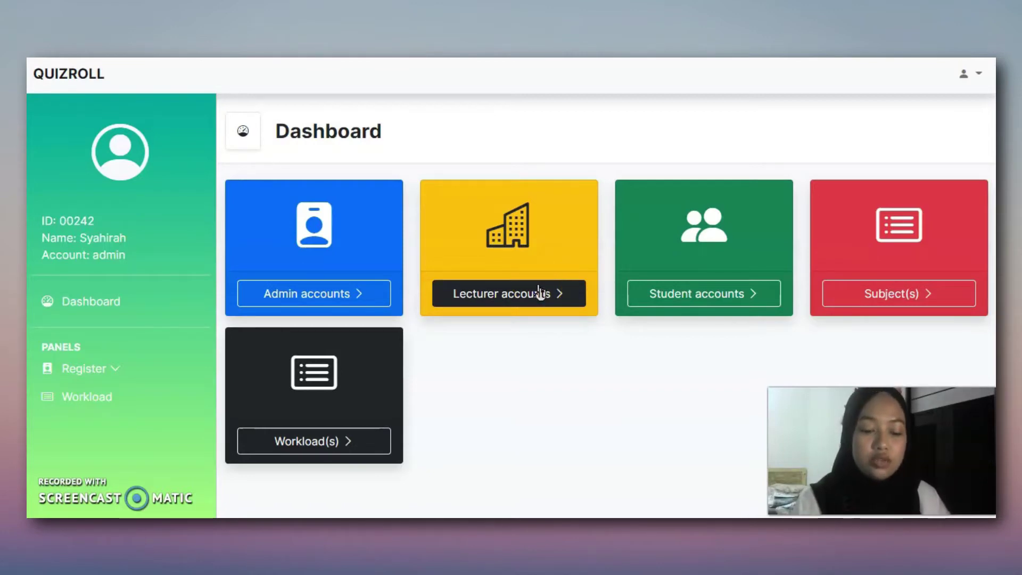
Open Student accounts and scroll through the 8 listed students
click(698, 300)
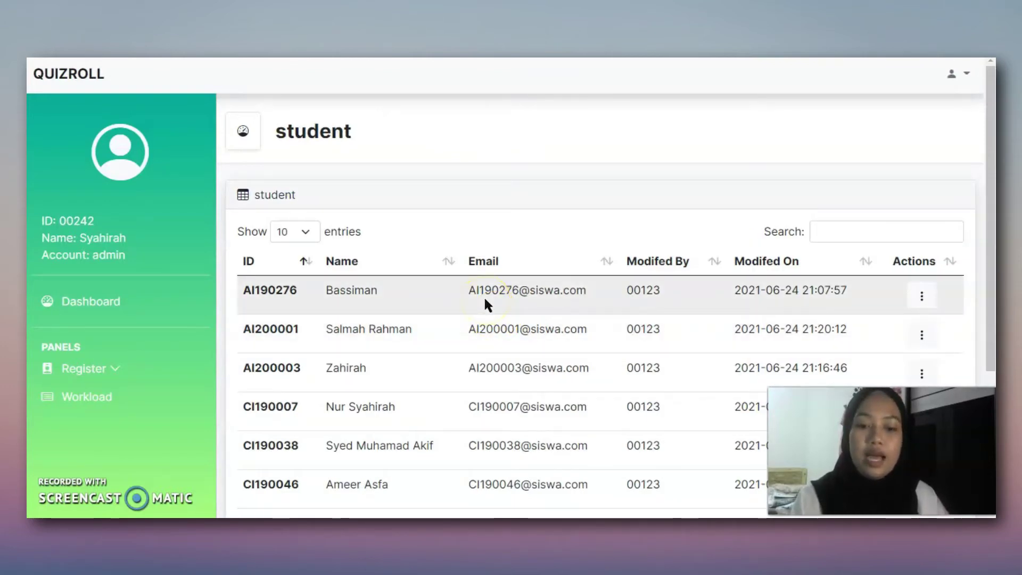
scroll(447, 276, down, 1)
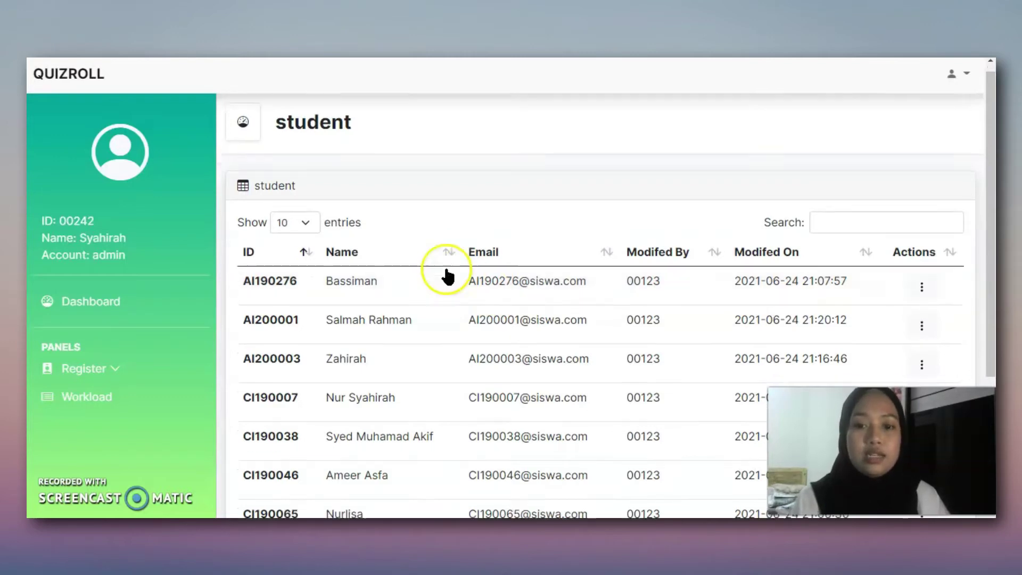
scroll(447, 276, down, 2)
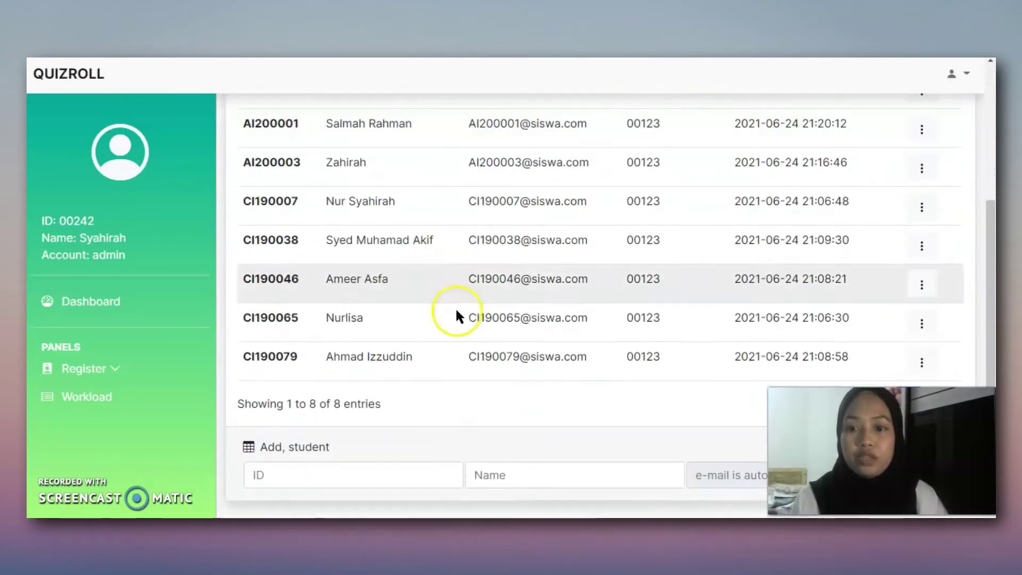
scroll(500, 335, up, 2)
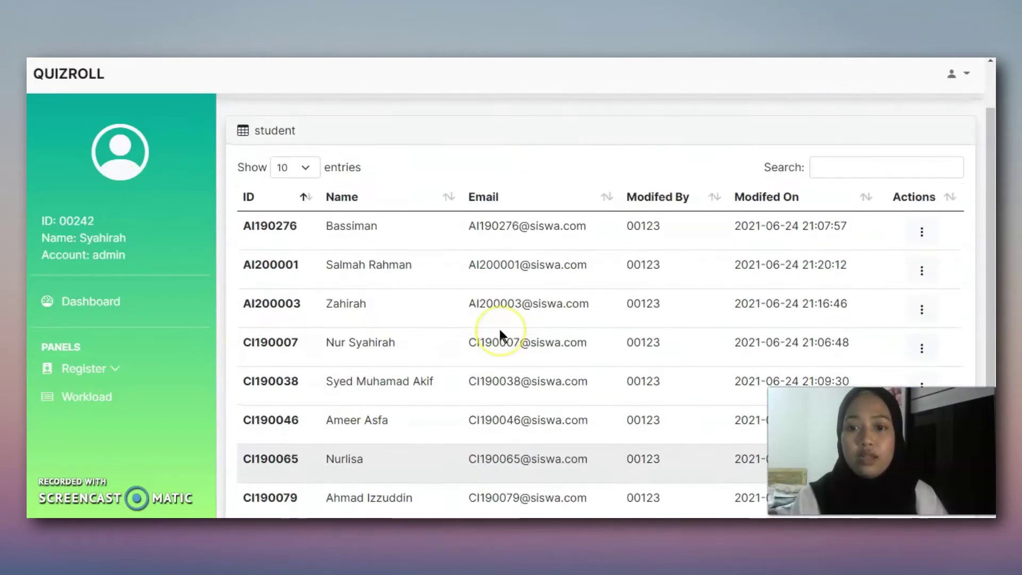
scroll(500, 335, down, 2)
Add a new student with the student's ID and name
click(331, 476)
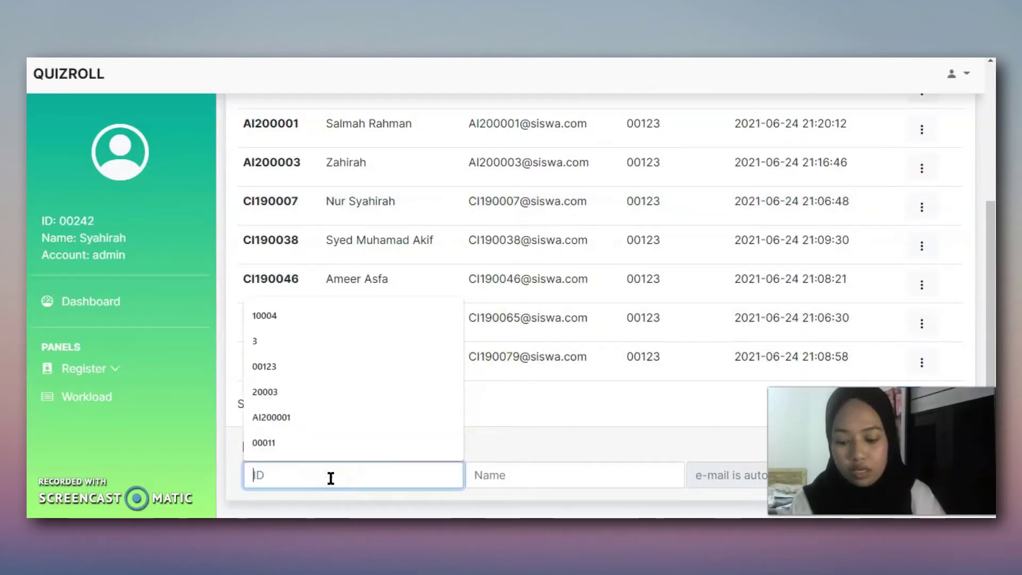
text(C)
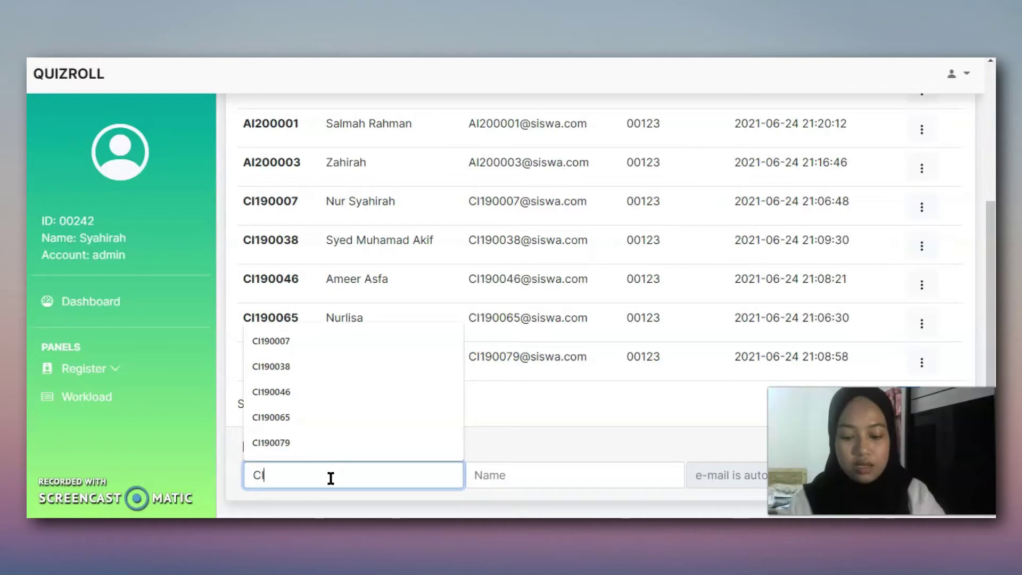
text(I19)
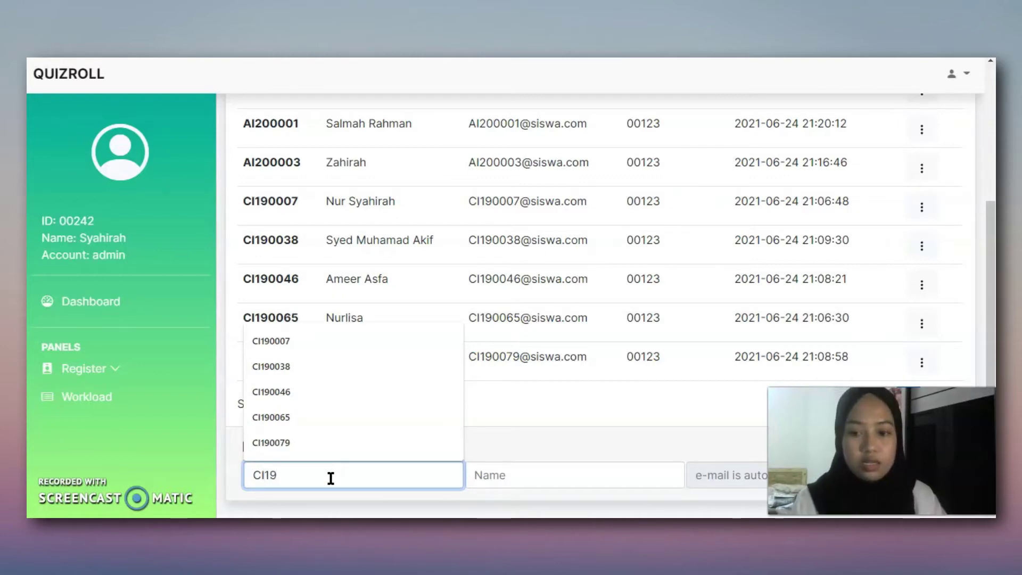
text(0075)
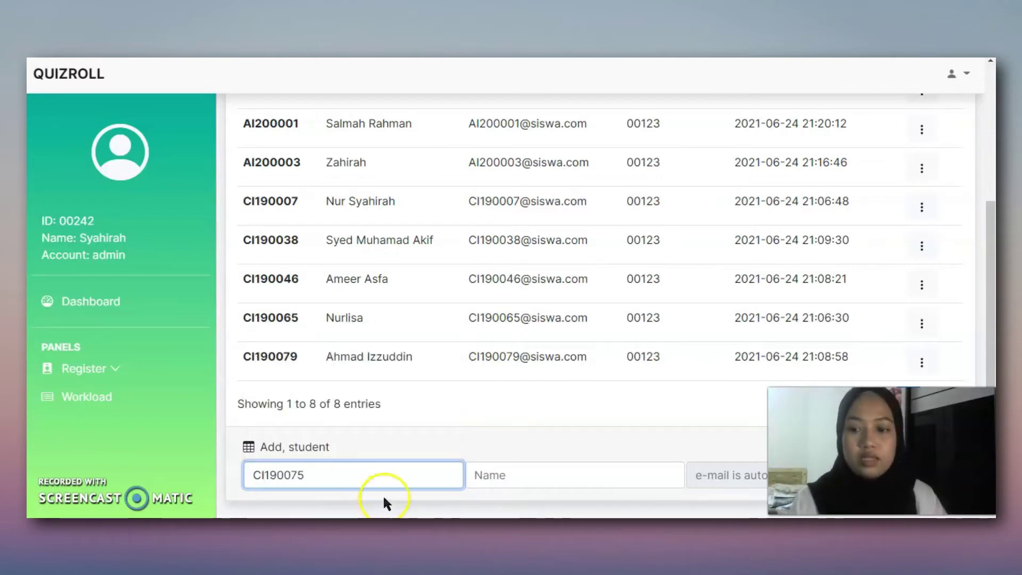
click(564, 473)
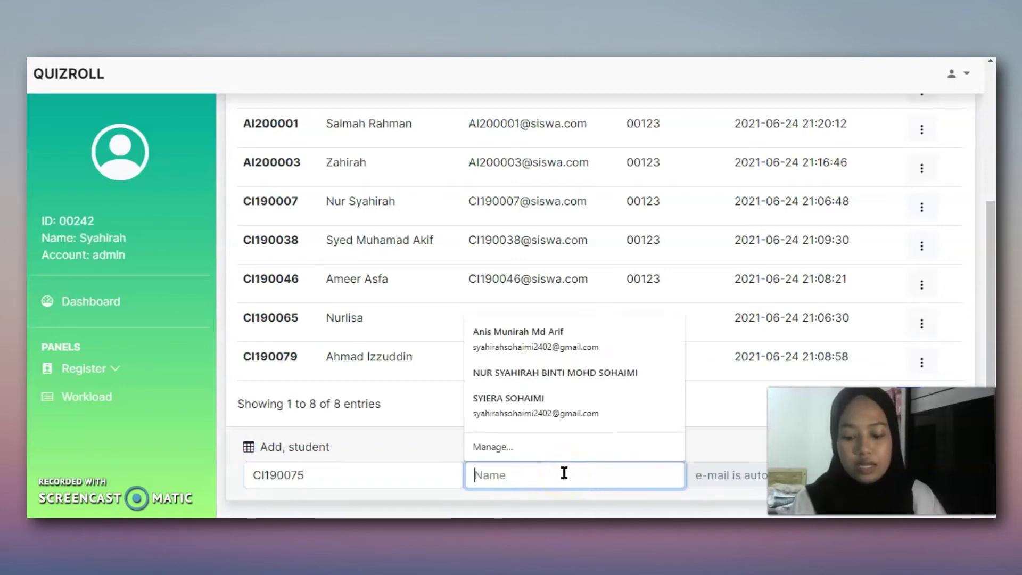
text(Safiyah)
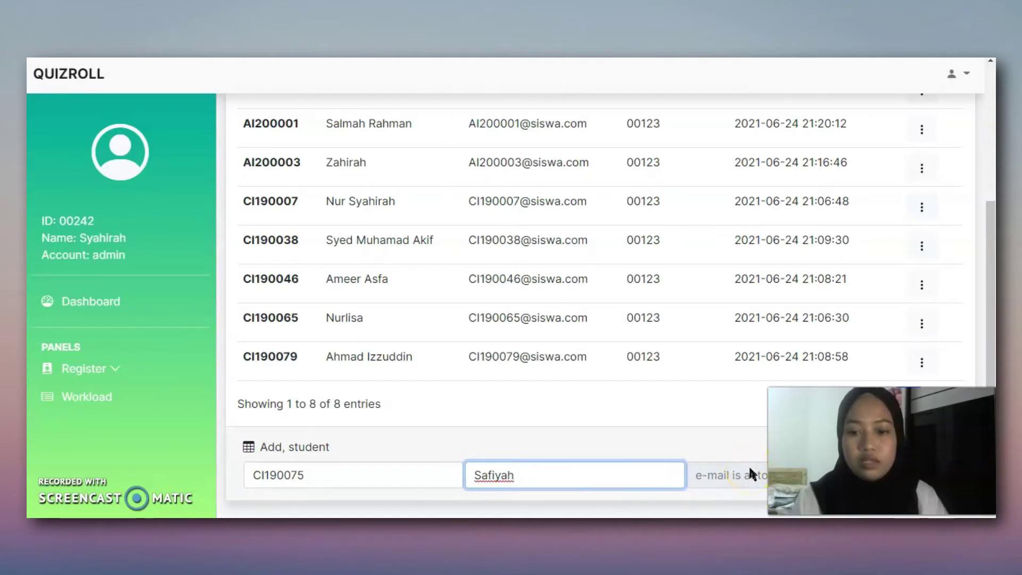
scroll(519, 410, up, 4)
scroll(493, 402, down, 3)
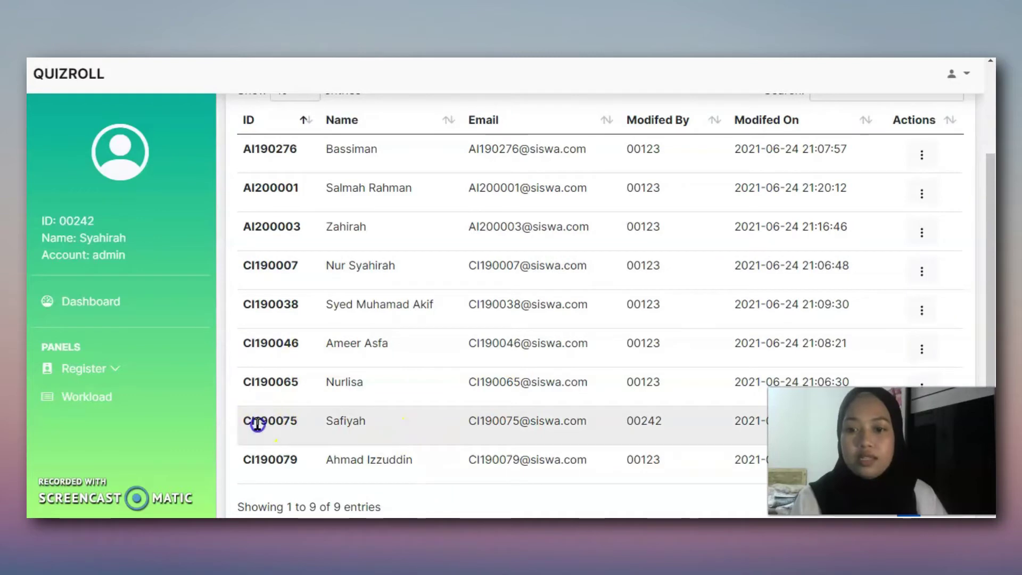
Highlight the newly added student's row, then ready the Add student ID field
drag(249, 420, 775, 433)
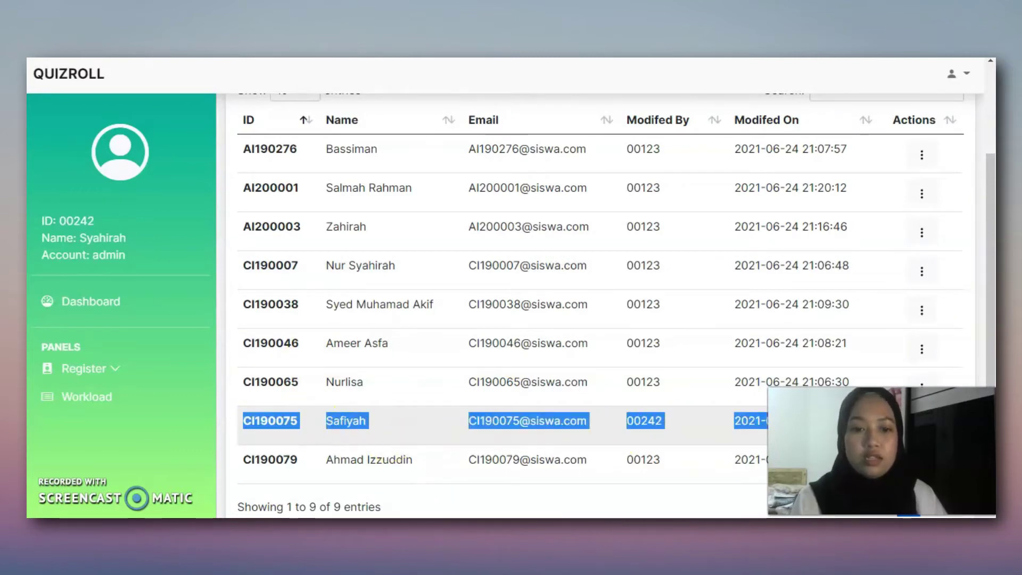
click(592, 449)
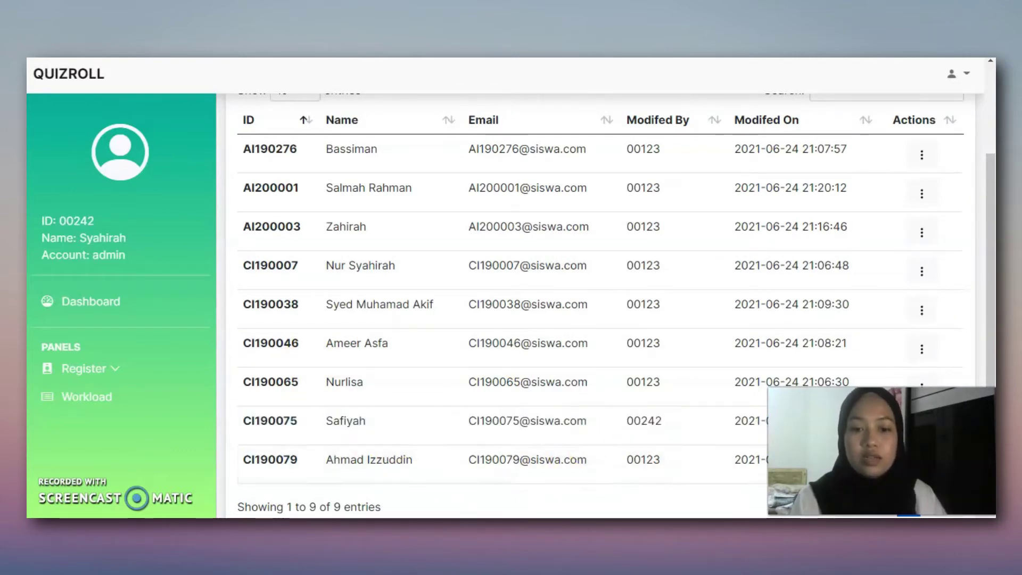
scroll(527, 450, down, 1)
scroll(429, 438, down, 3)
click(337, 472)
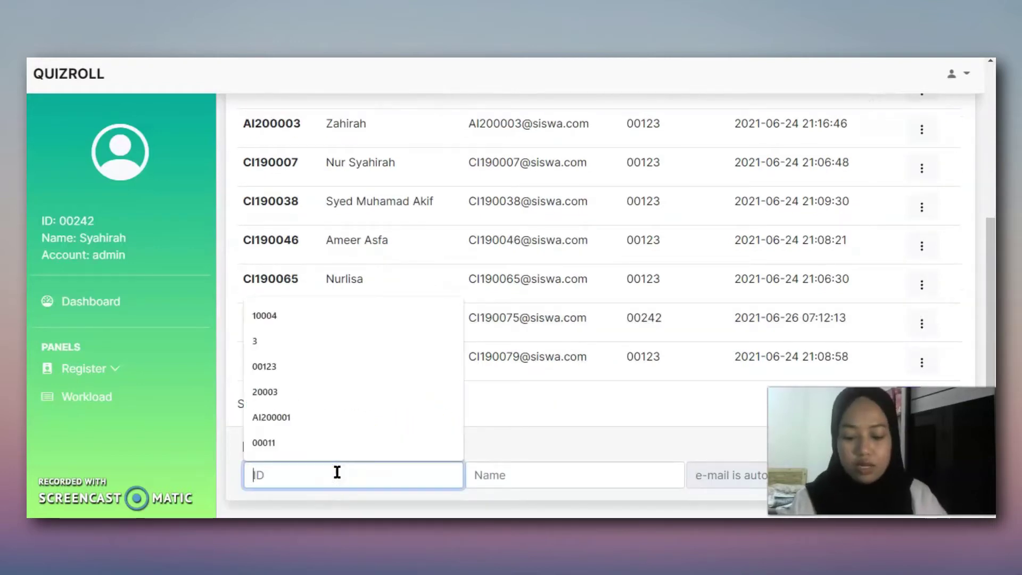
Register a new student with their corrected student ID and first name, giving 10 students in the list
text(Ci19)
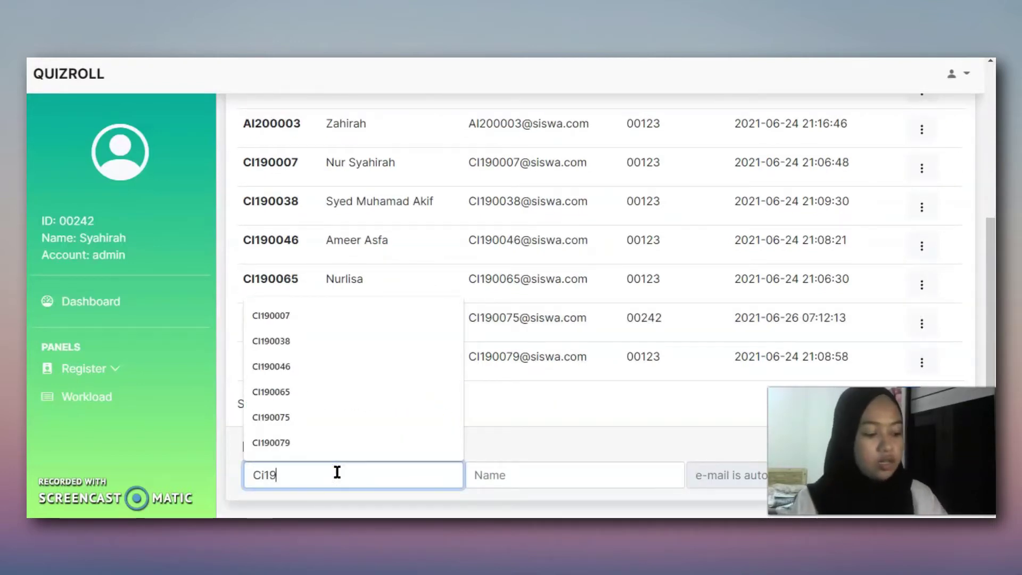
text(0076)
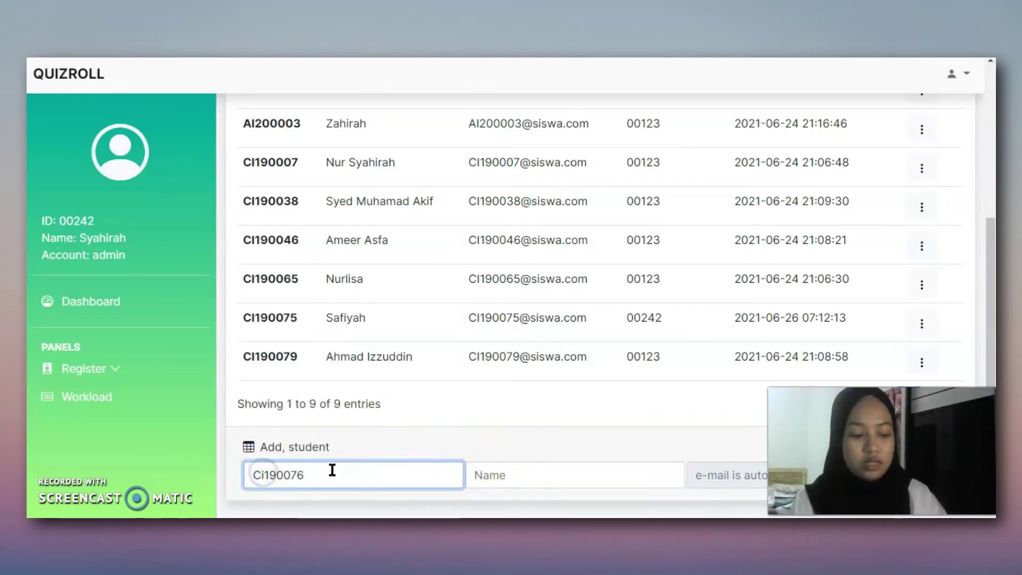
key(BackSpace)
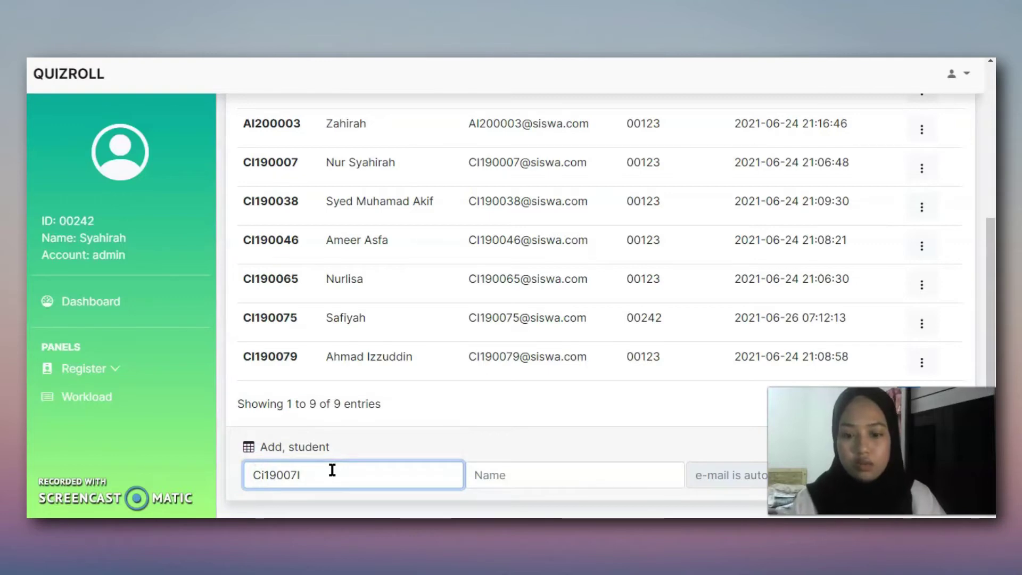
text(6)
click(265, 474)
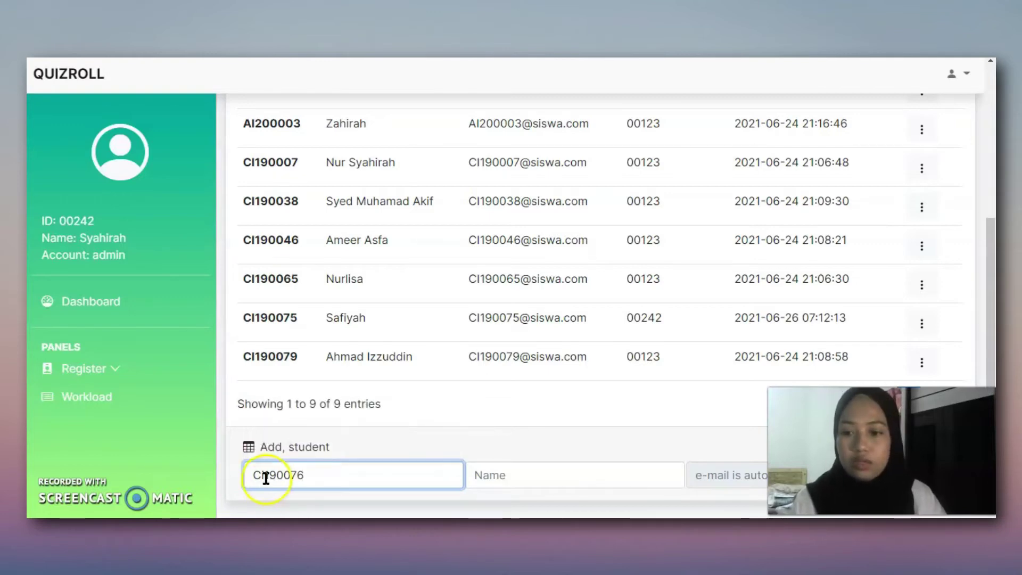
key(BackSpace)
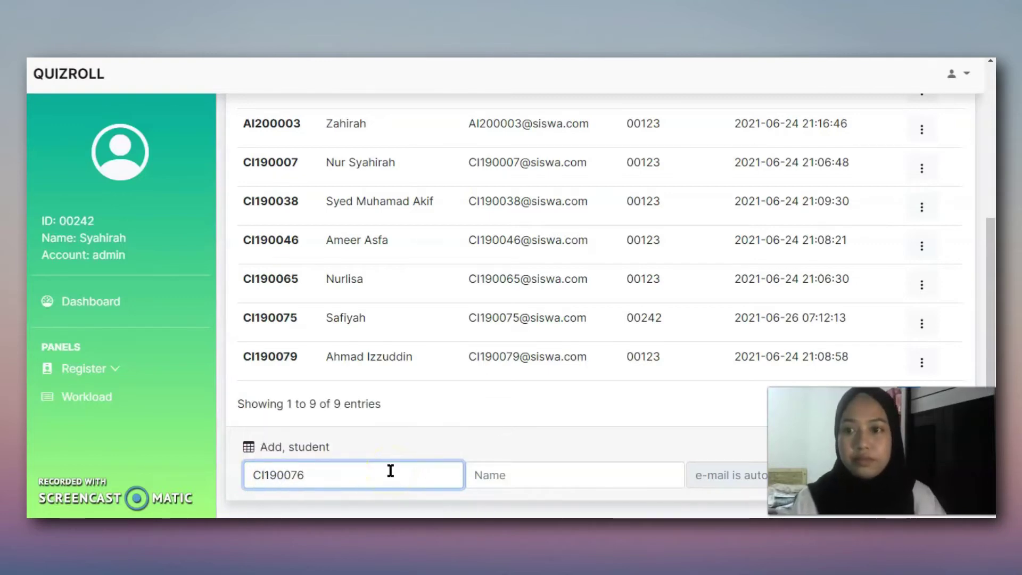
click(555, 478)
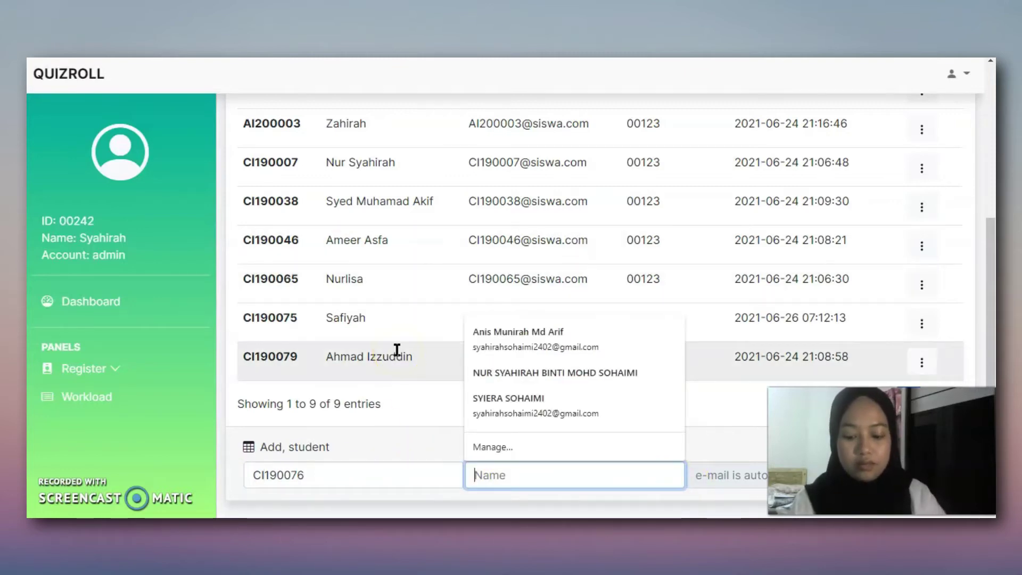
text(Humaira)
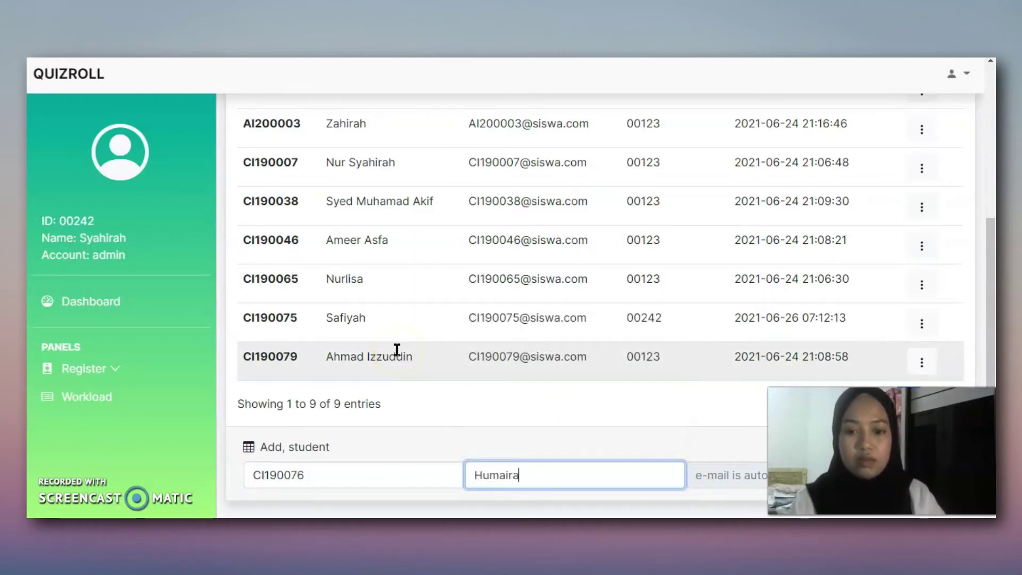
text(h)
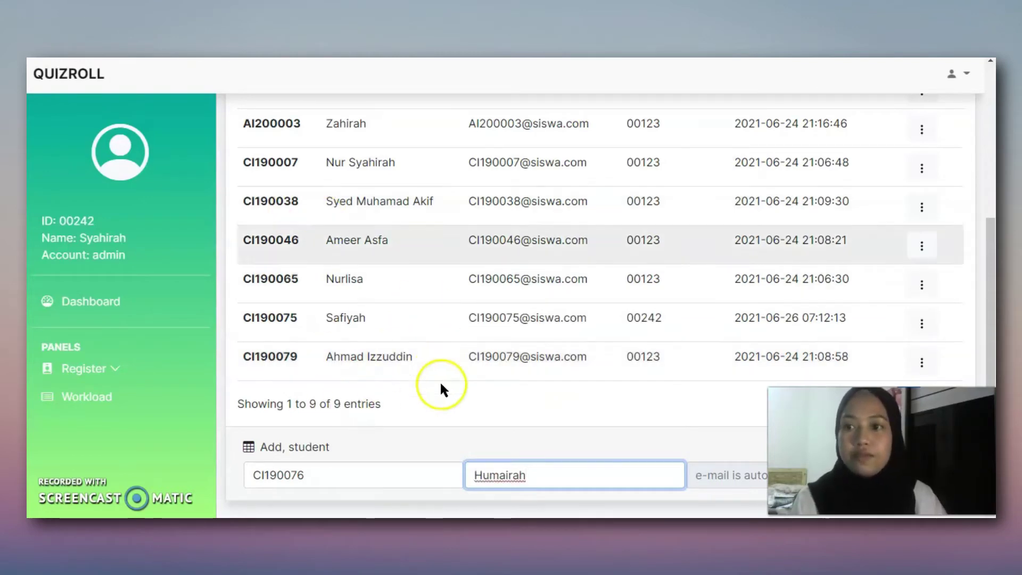
key(Return)
scroll(475, 342, down, 4)
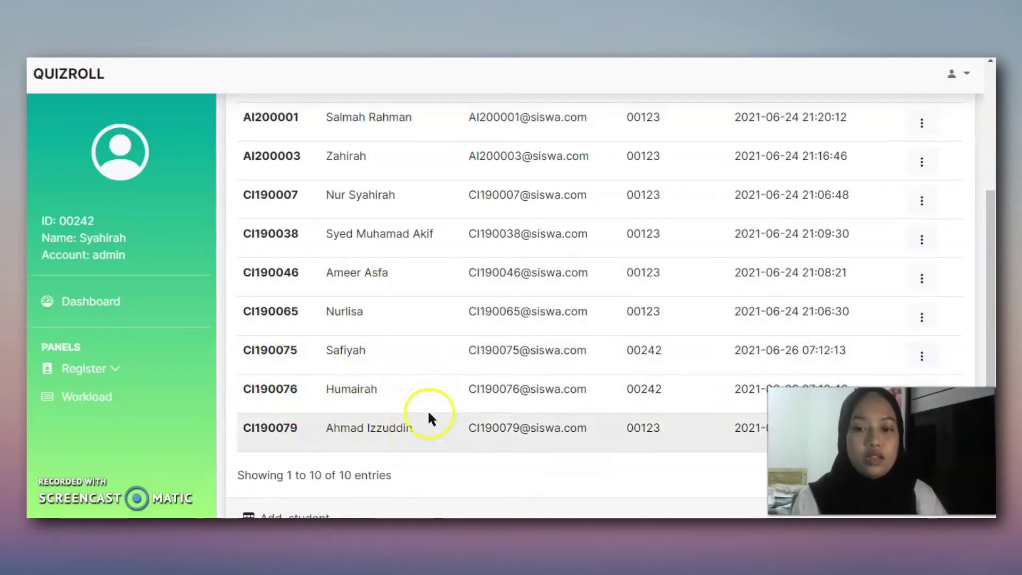
scroll(479, 400, down, 1)
scroll(522, 374, down, 1)
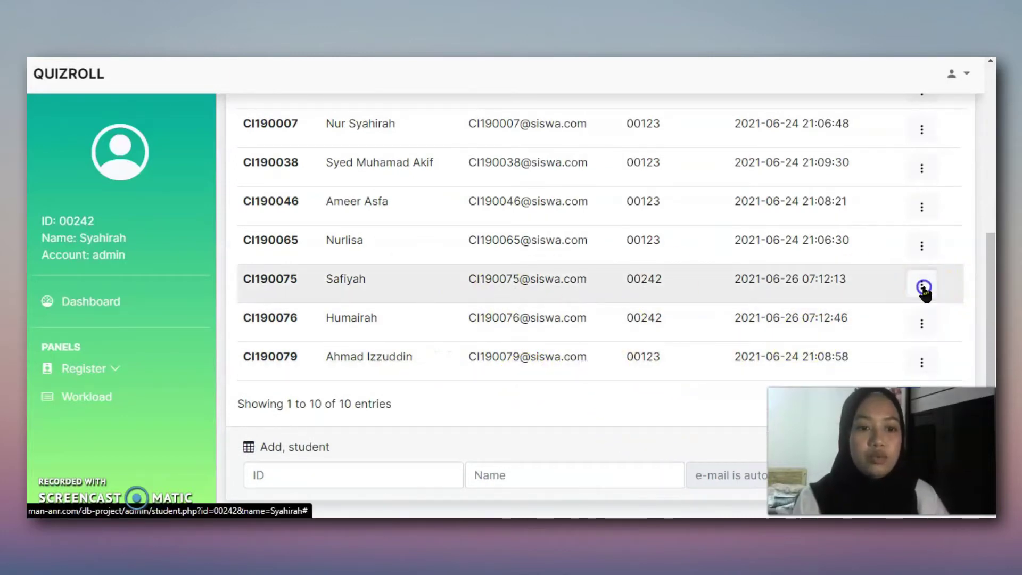
Edit the earlier added student's record so the name includes their surname, and save the changes
click(922, 287)
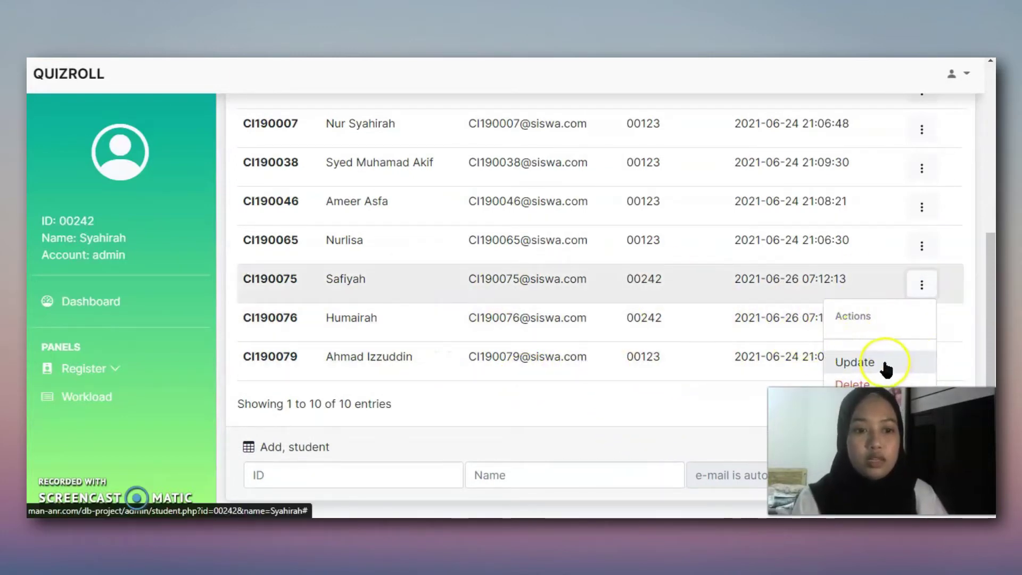
click(867, 362)
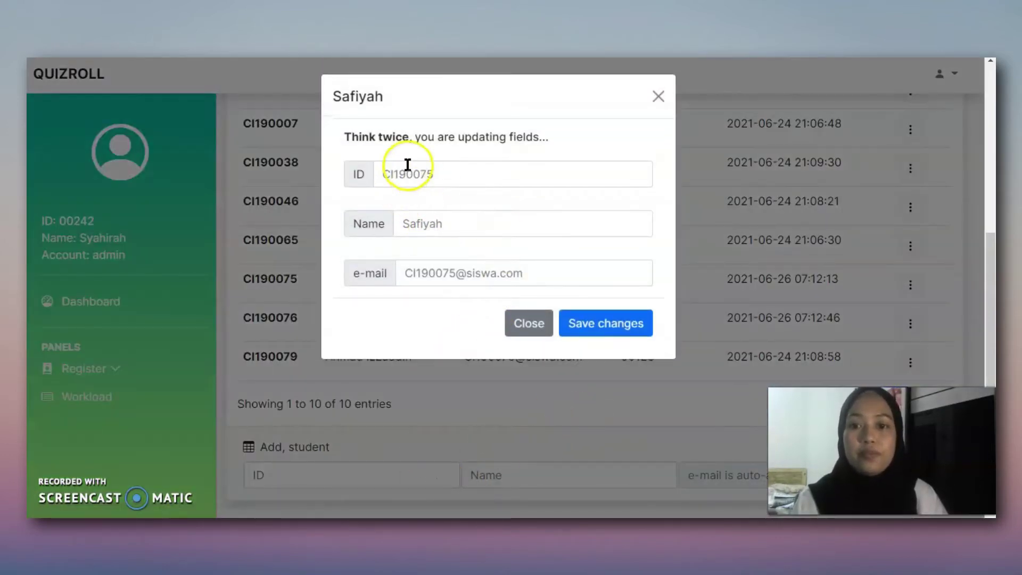
click(451, 175)
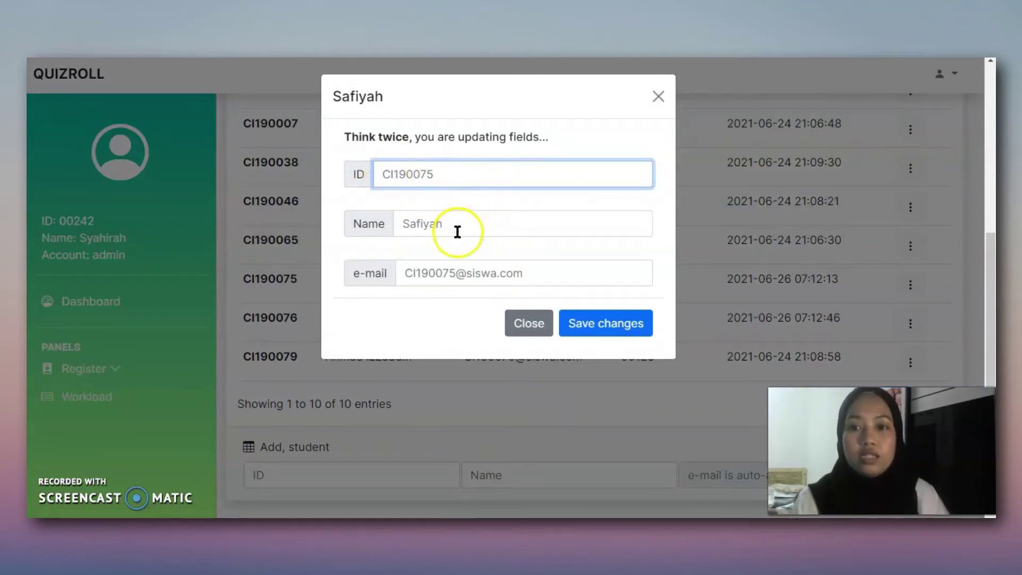
click(458, 232)
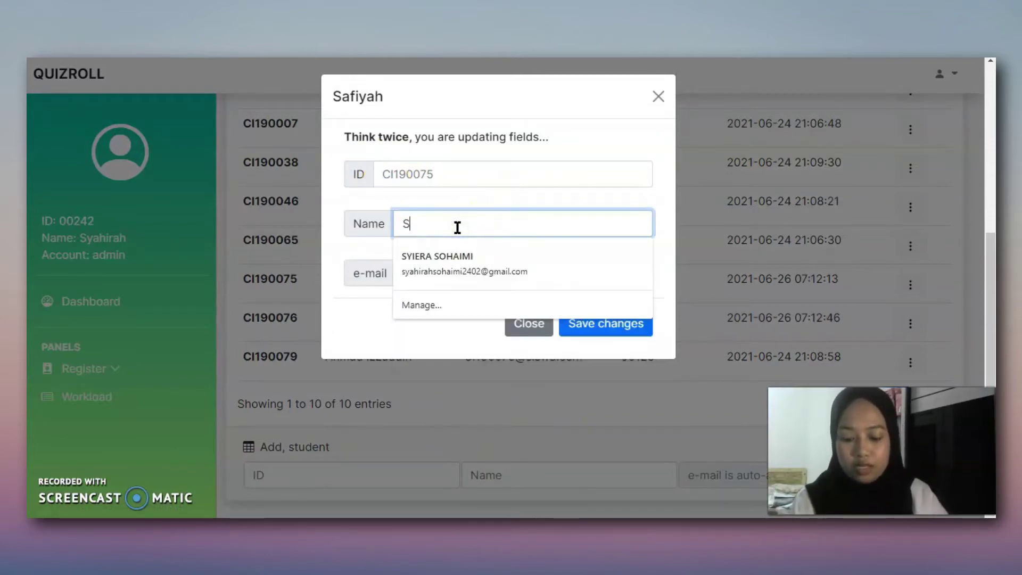
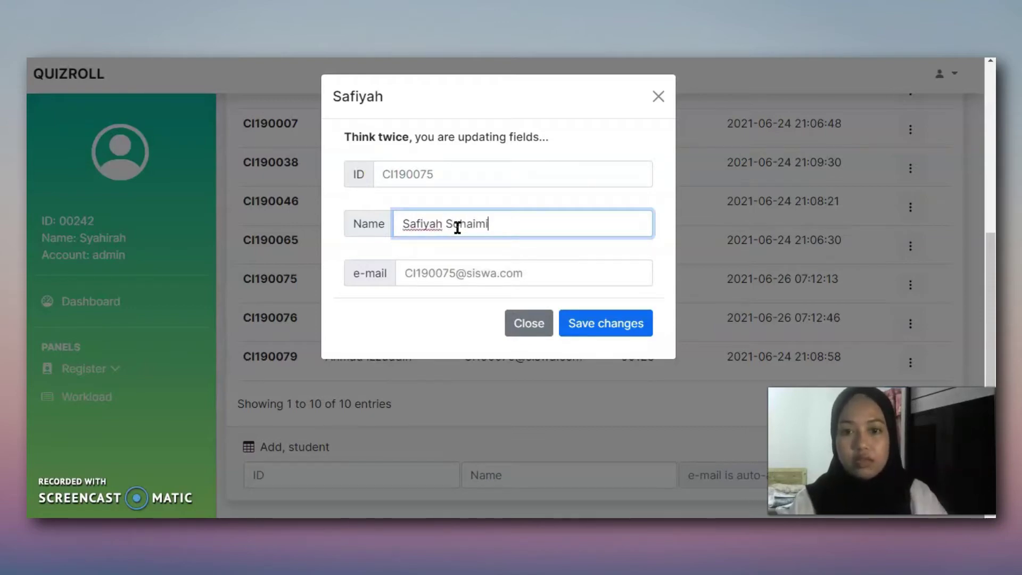
click(615, 326)
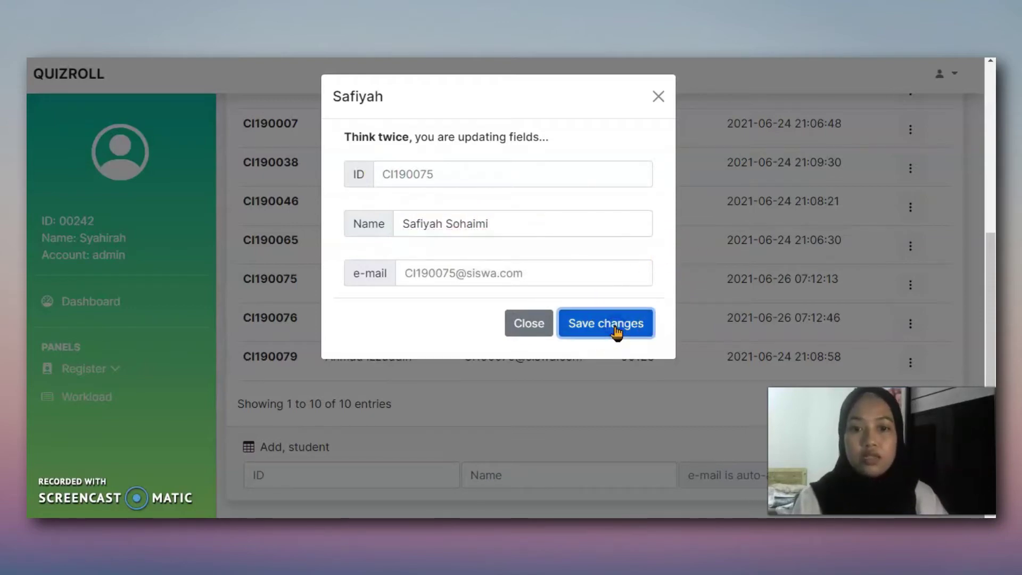
Scroll down the student list and open the actions menu on the newly added student's row
scroll(606, 335, down, 3)
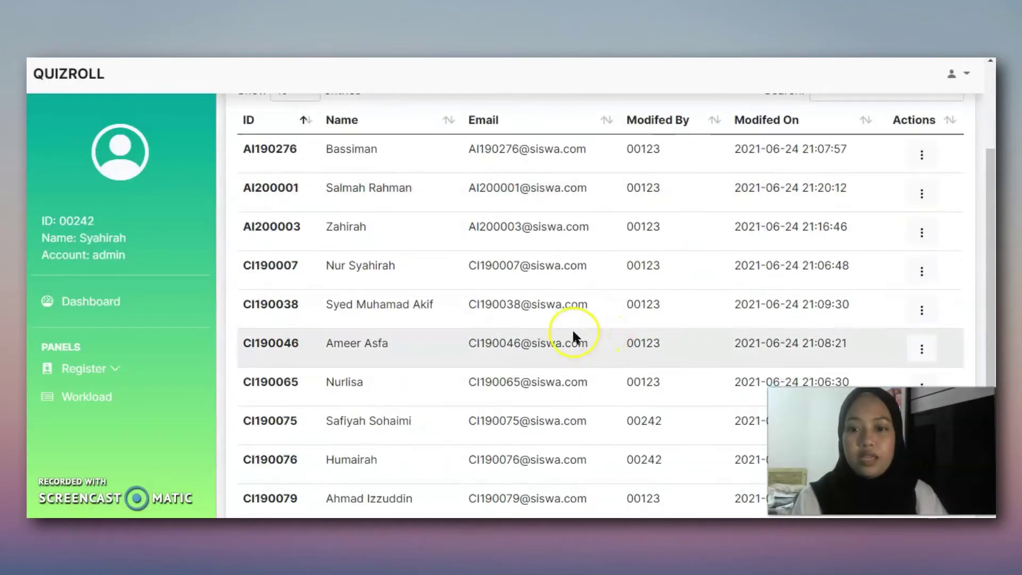
scroll(360, 348, down, 3)
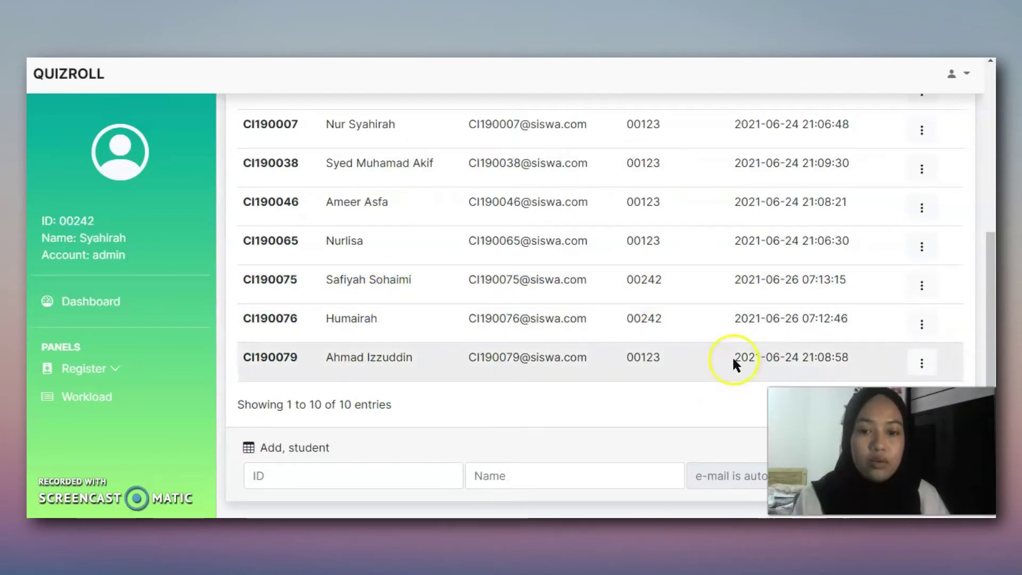
click(915, 323)
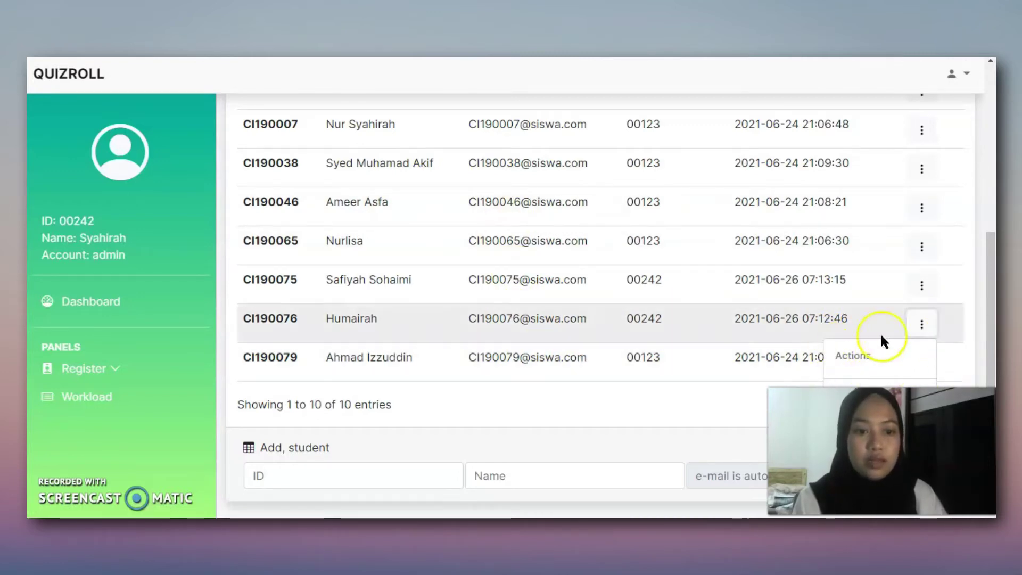
Delete the renamed student's record and check that the list is back to 9 entries
scroll(878, 290, up, 2)
scroll(889, 287, down, 2)
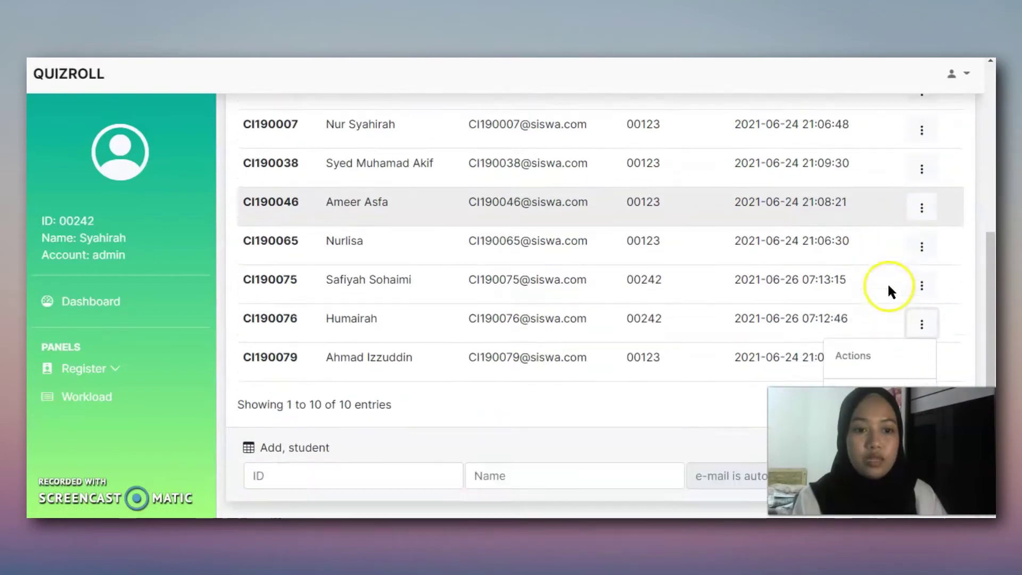
click(922, 285)
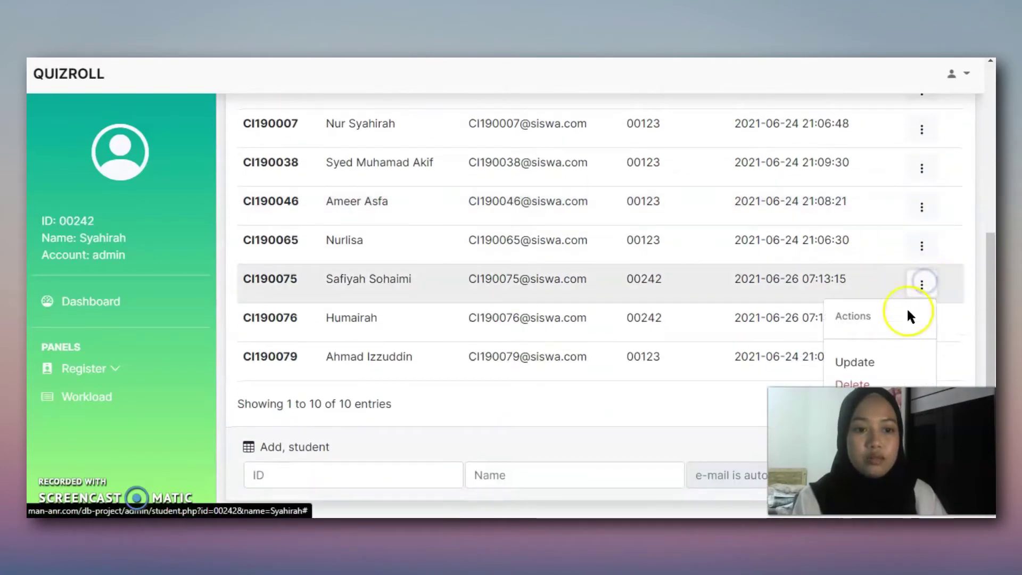
click(855, 384)
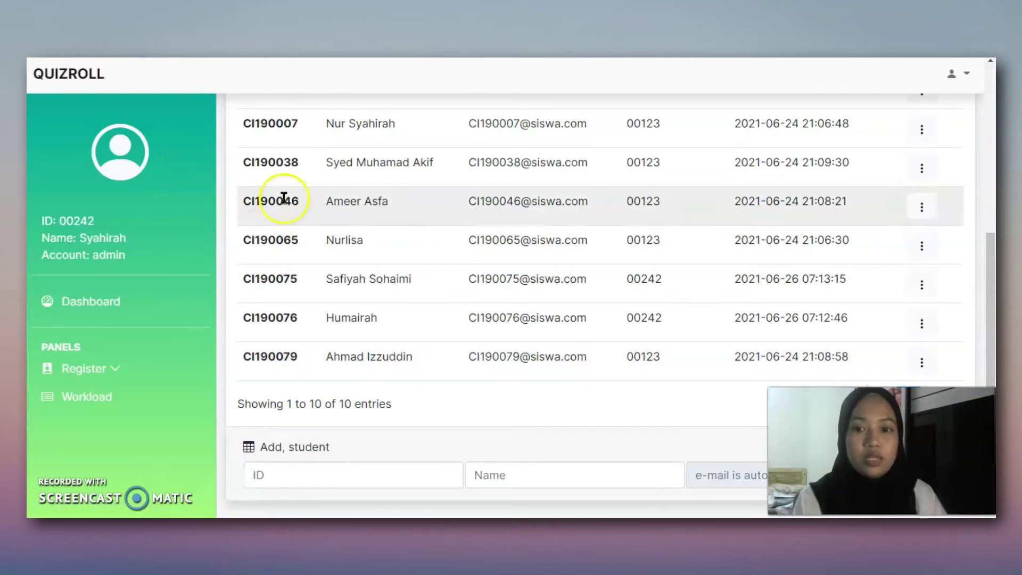
scroll(519, 368, down, 5)
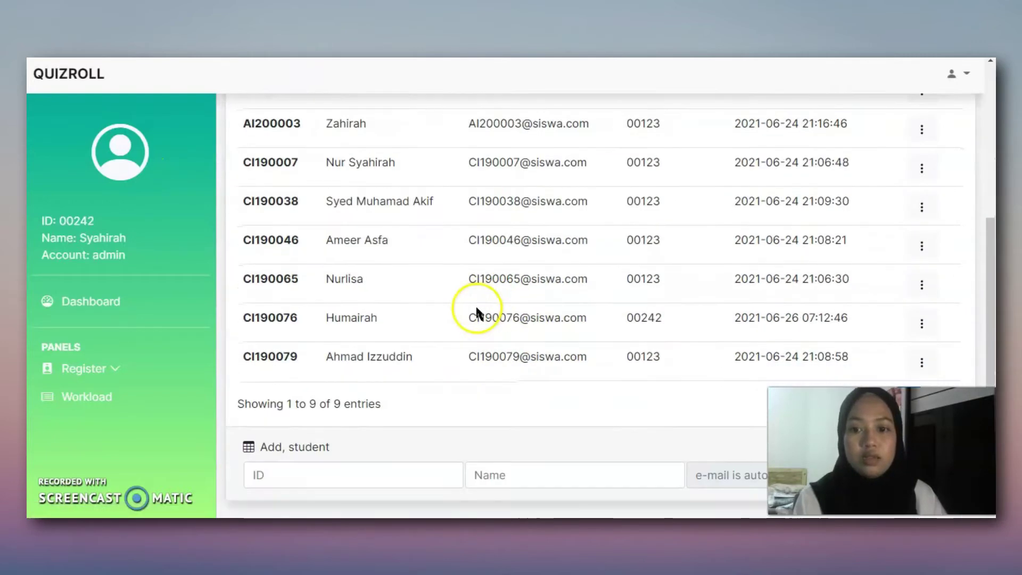
scroll(357, 369, up, 3)
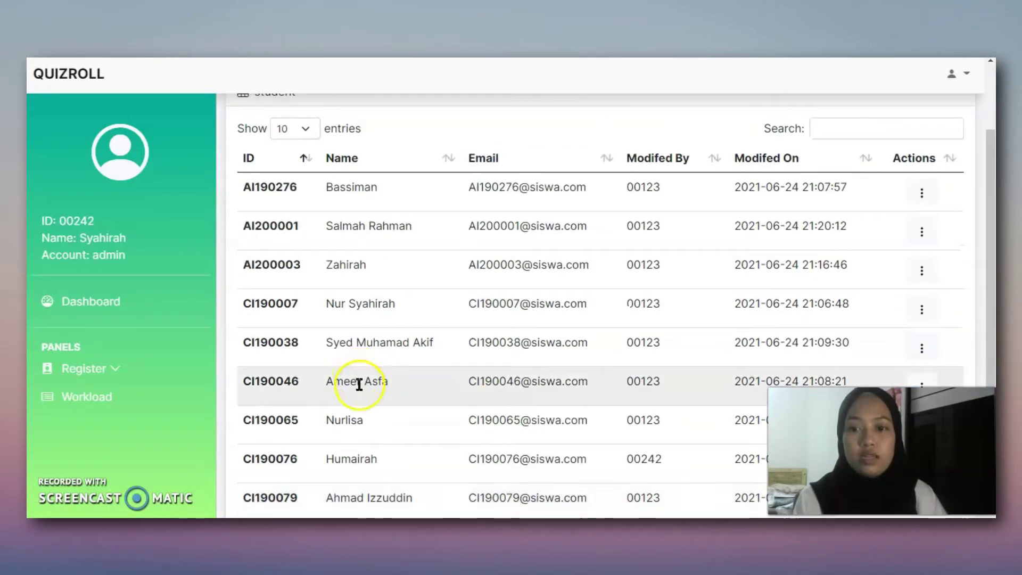
scroll(308, 308, down, 2)
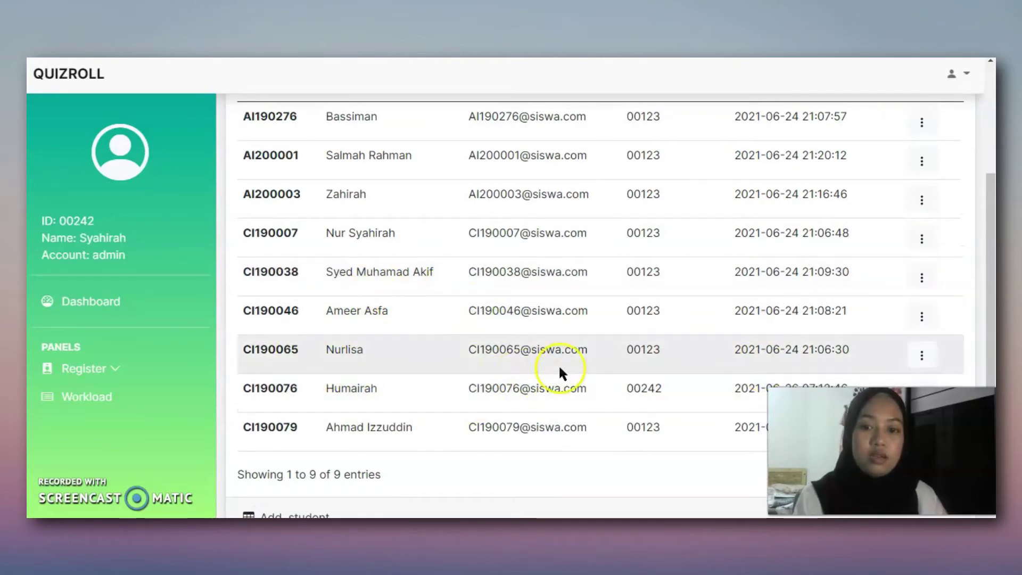
scroll(372, 397, down, 2)
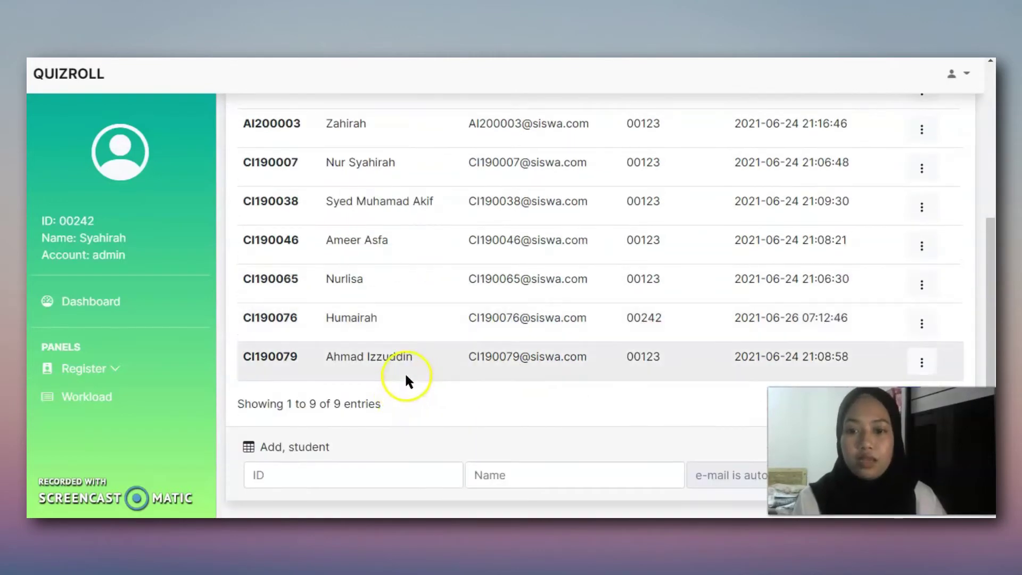
scroll(419, 397, up, 3)
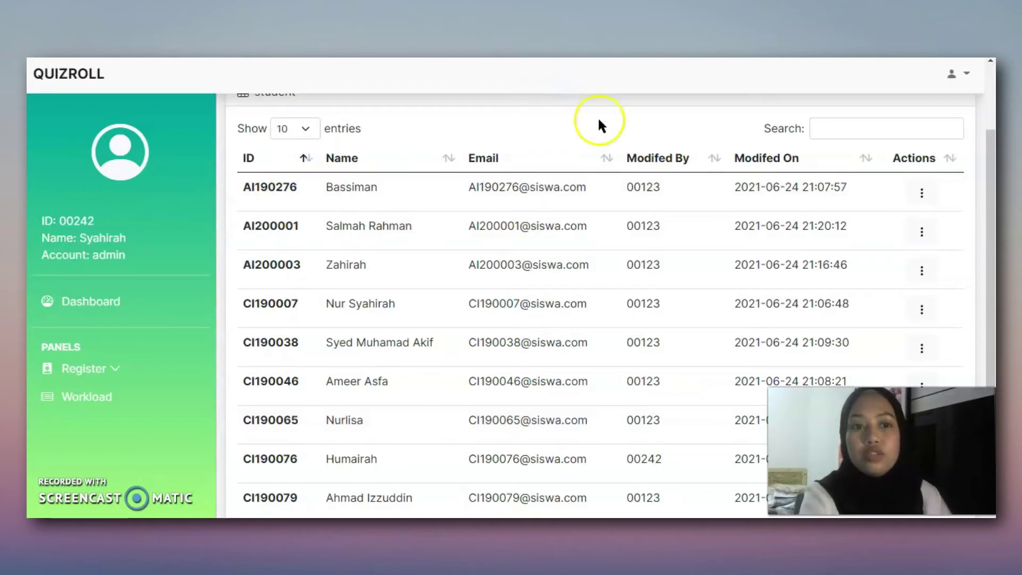
Go to the Register > Lecturer page
click(94, 368)
click(104, 426)
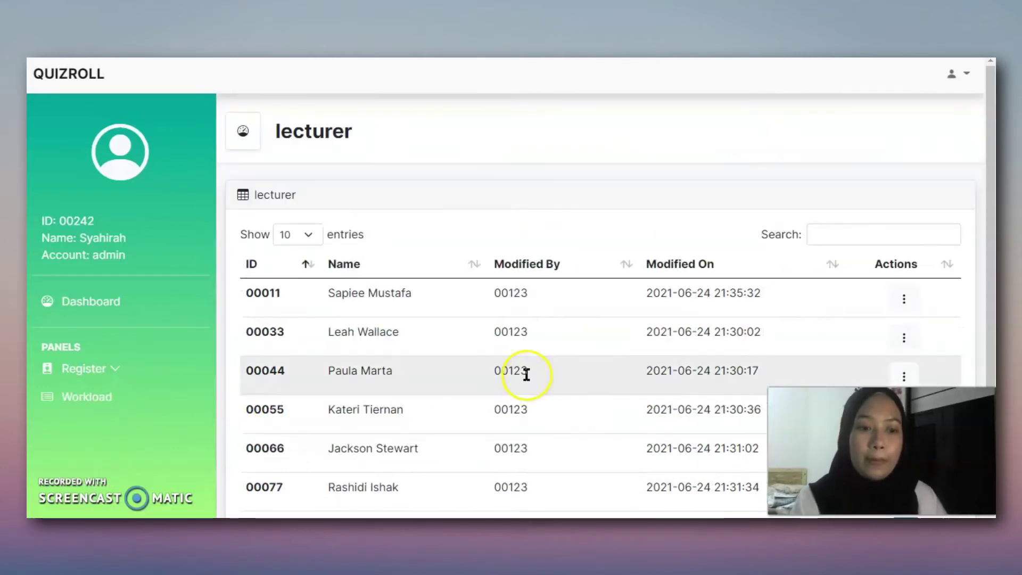
scroll(547, 339, down, 3)
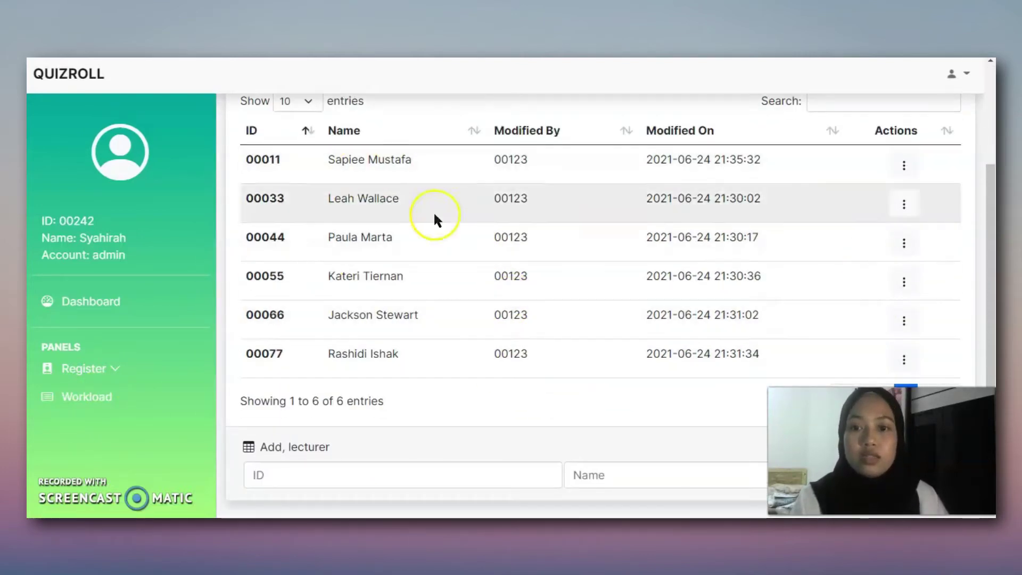
Add lecturer 00088 with their name, bringing the lecturer list to 7 entries
click(354, 473)
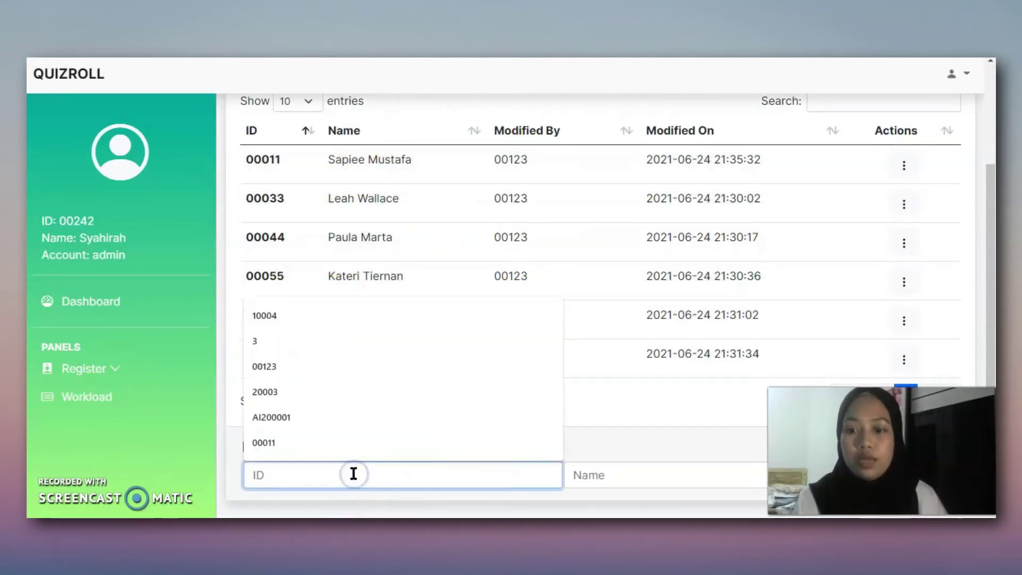
text(000)
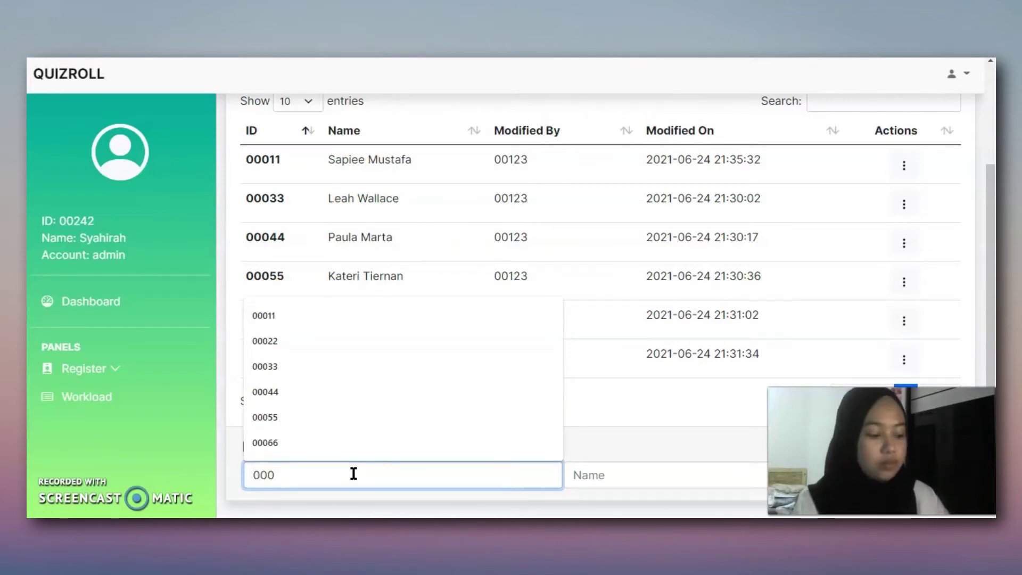
click(683, 388)
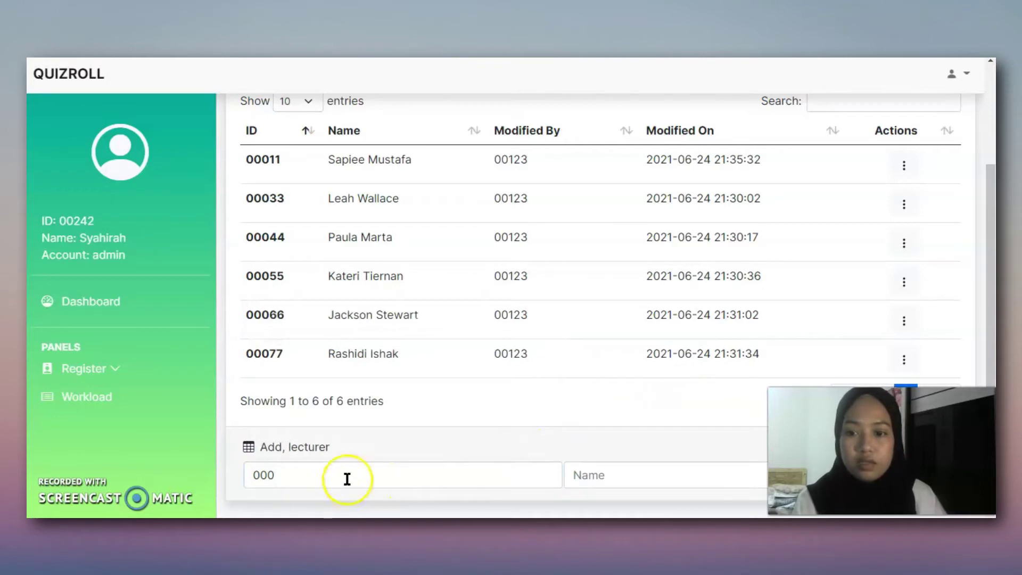
click(351, 475)
text(88)
key(Tab)
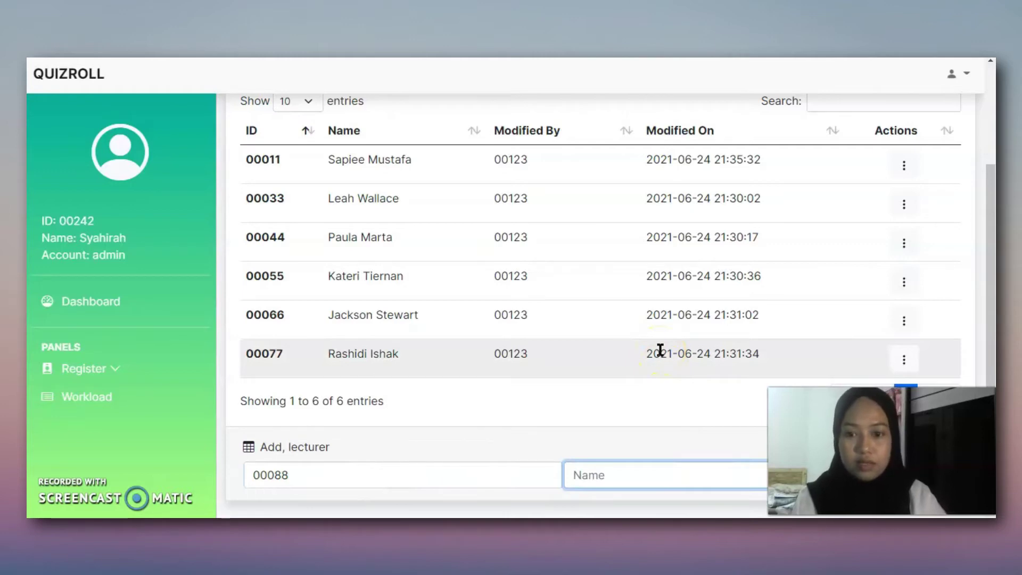
text(K)
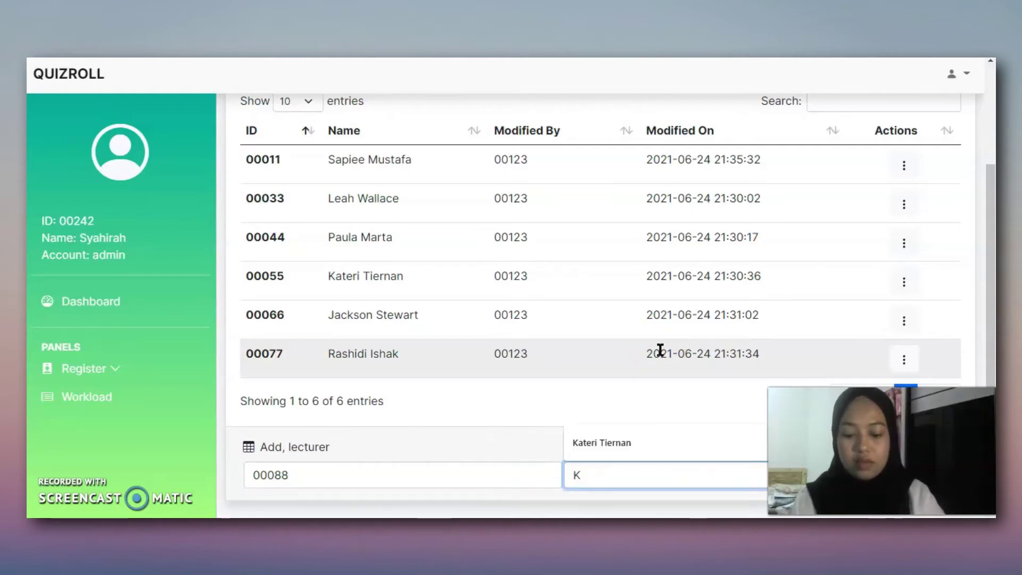
text(etty Perry)
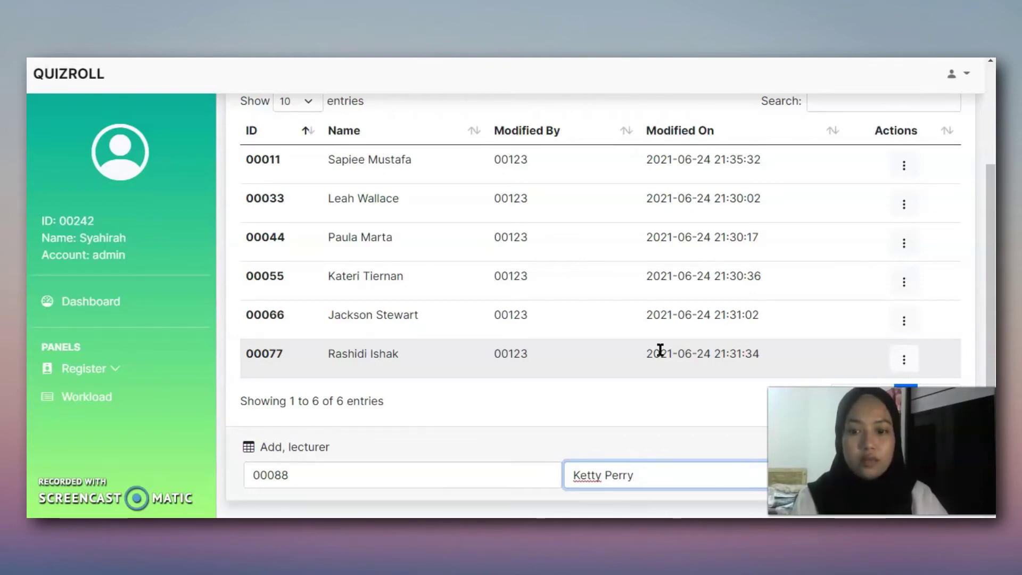
click(646, 307)
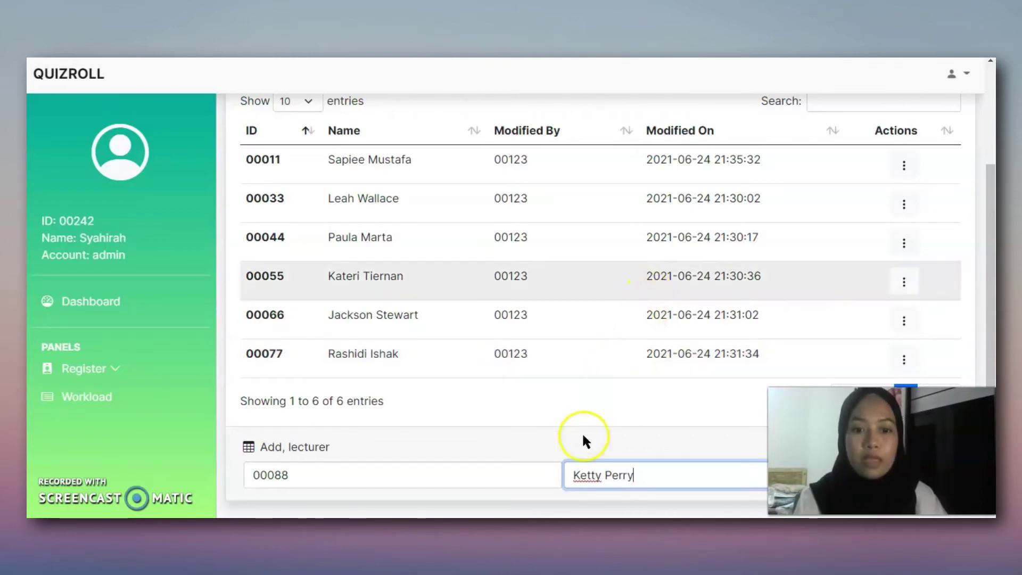
key(Return)
scroll(480, 381, down, 1)
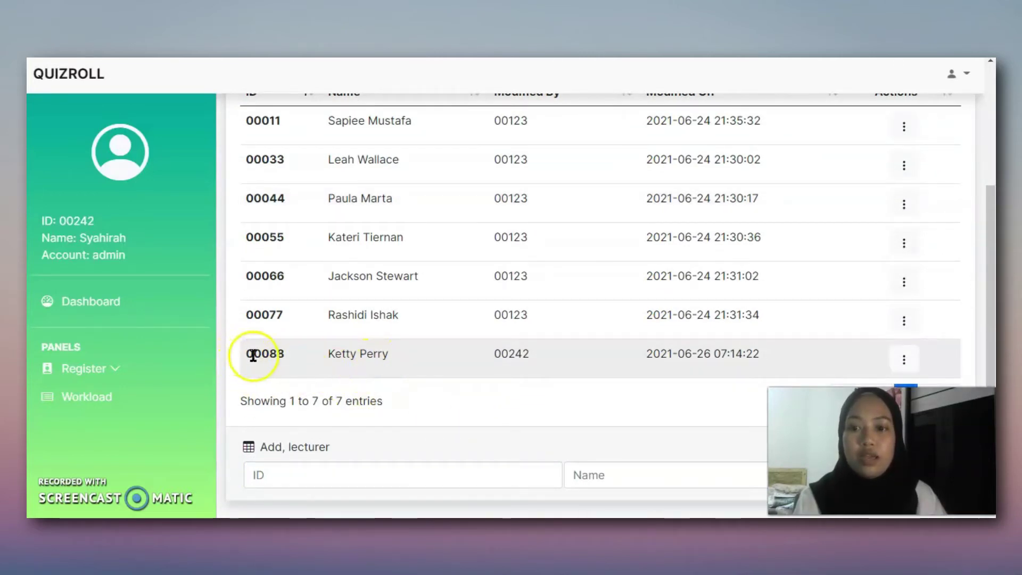
Add lecturer ID 00099 with the lecturer's name and confirm it appears in the list
click(371, 470)
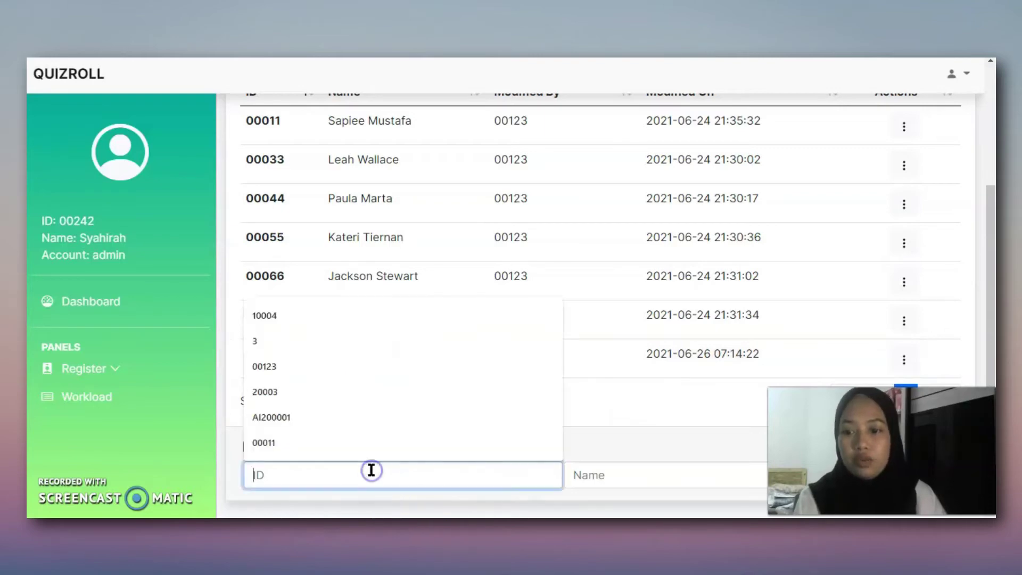
text(00099)
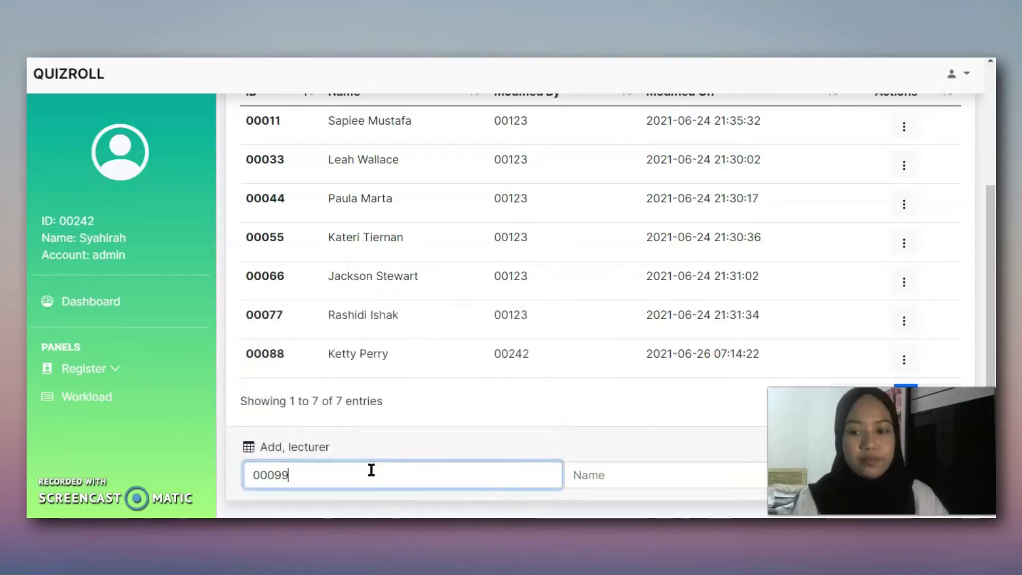
key(Tab)
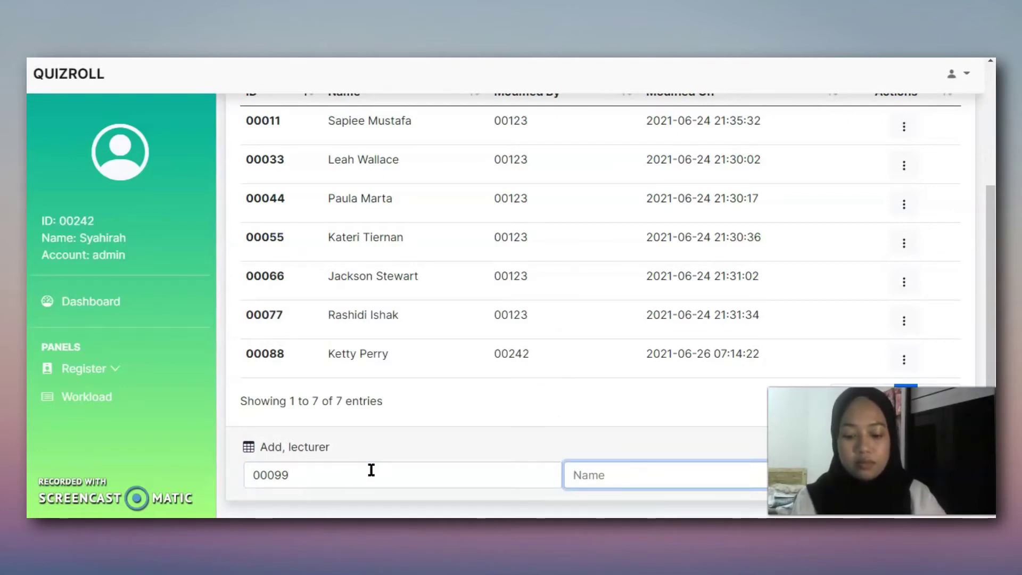
text(Rabbiatu)
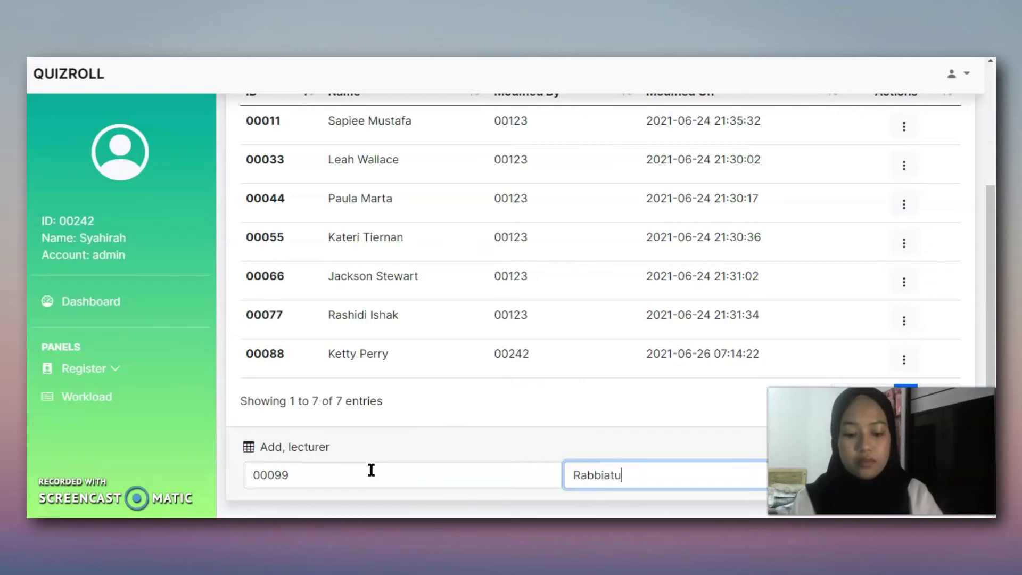
text(l)
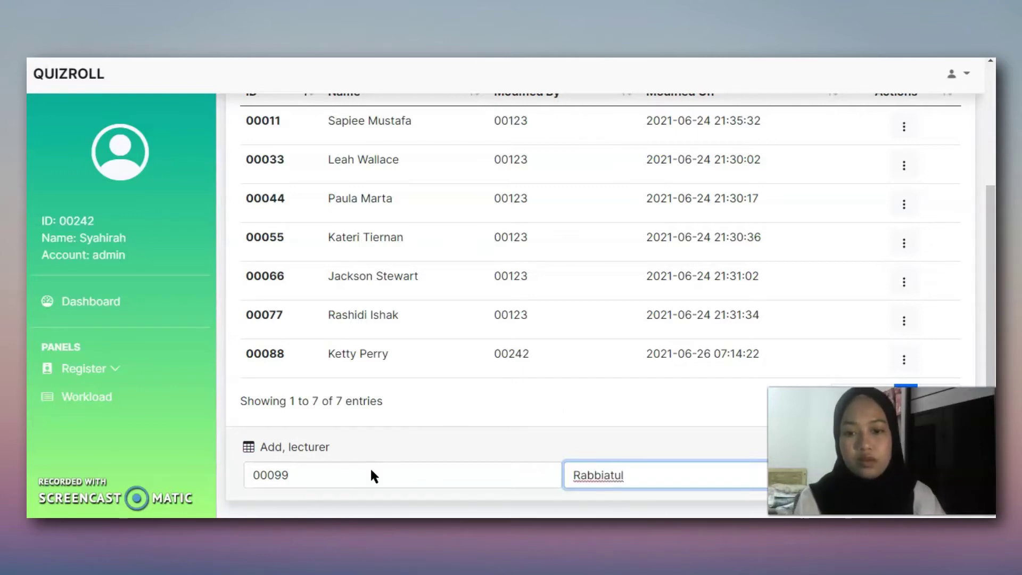
key(Return)
scroll(449, 394, down, 2)
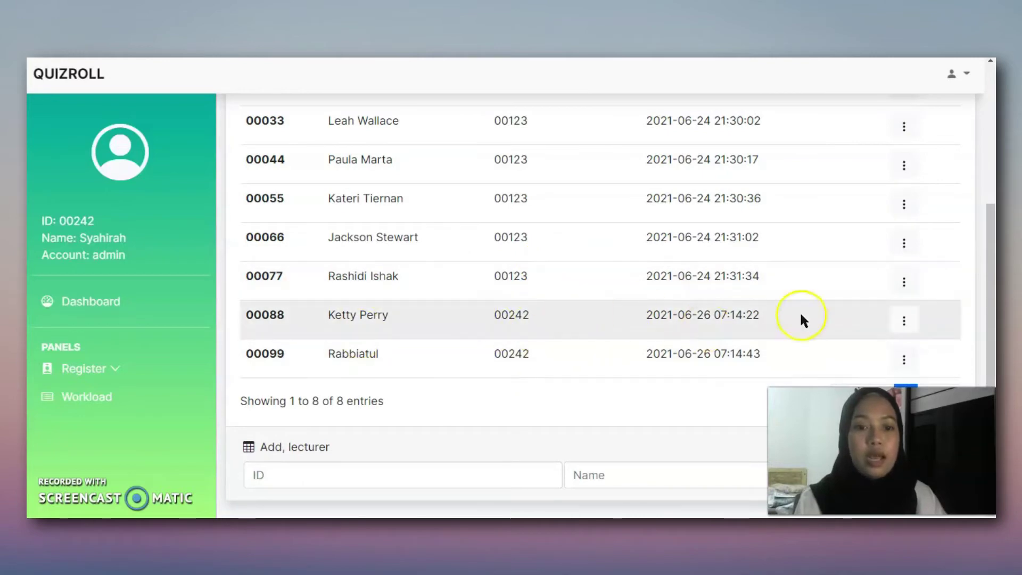
Change lecturer 00077's surname in the Update form and save the changes
click(907, 320)
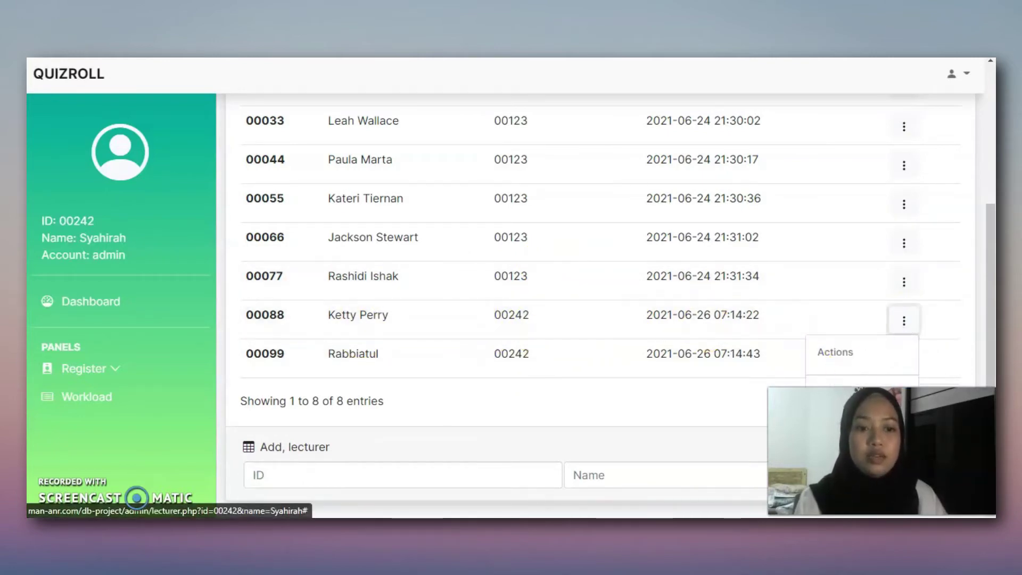
scroll(834, 286, up, 2)
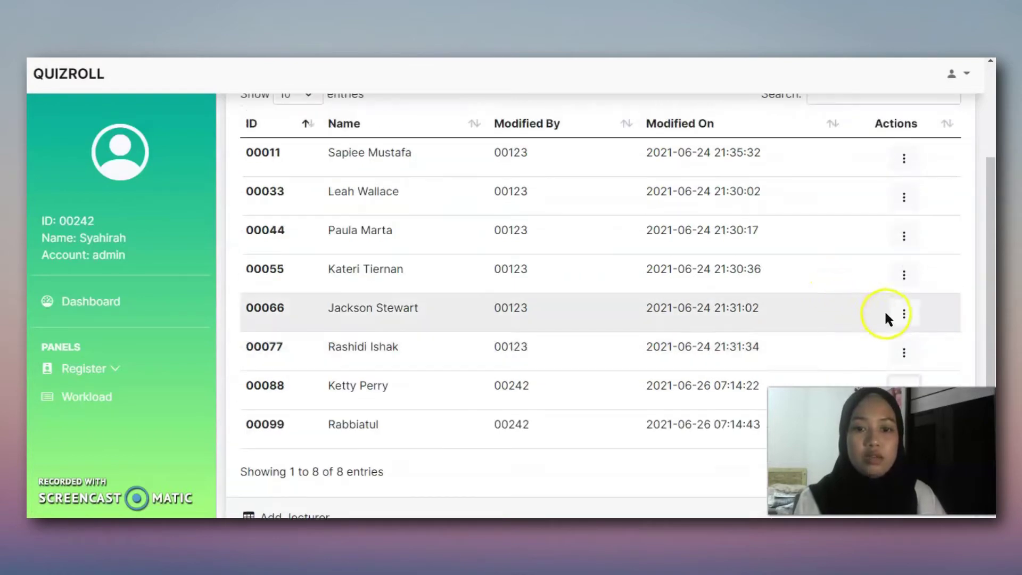
scroll(900, 304, down, 2)
click(904, 283)
click(850, 364)
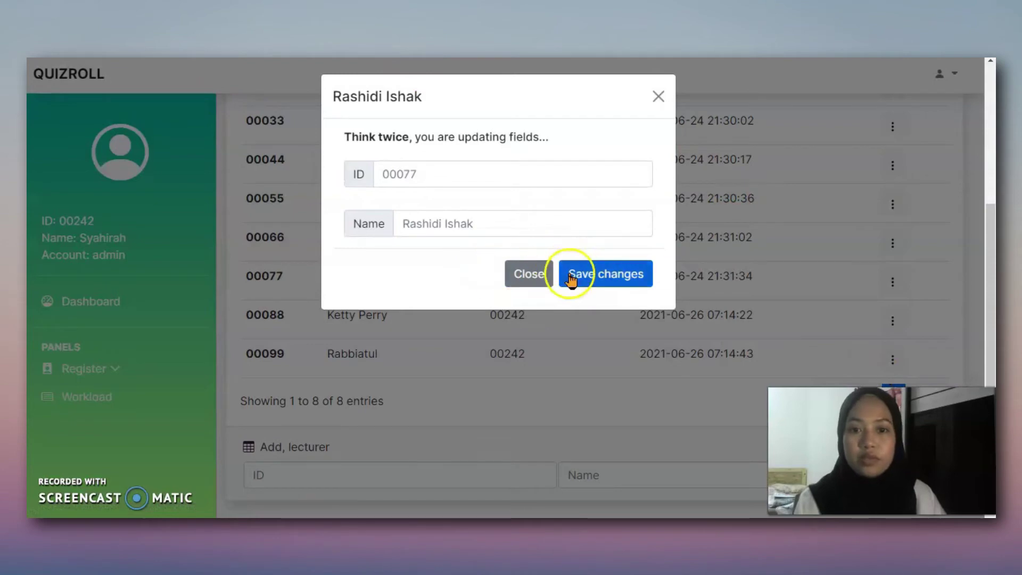
click(426, 176)
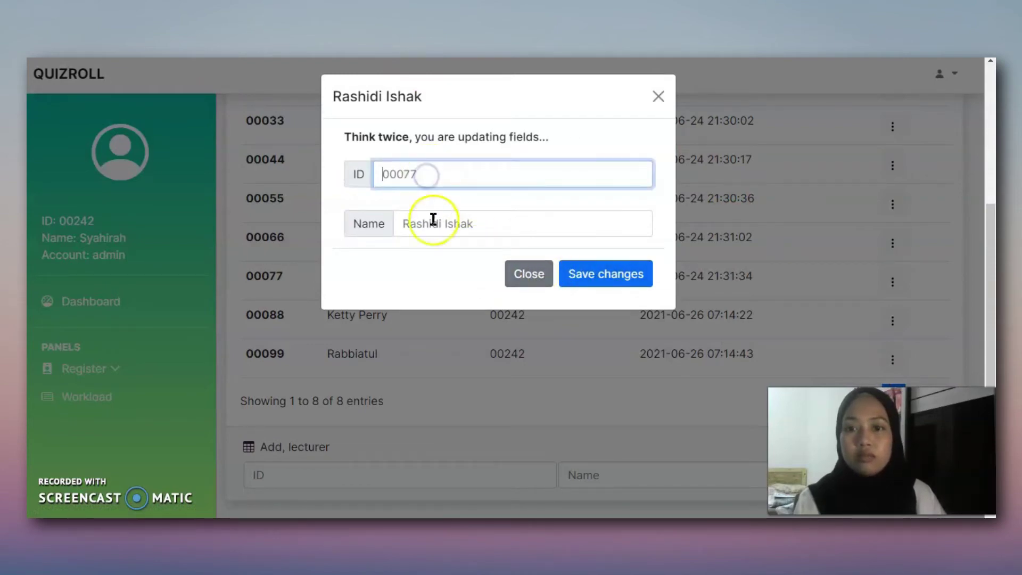
click(486, 224)
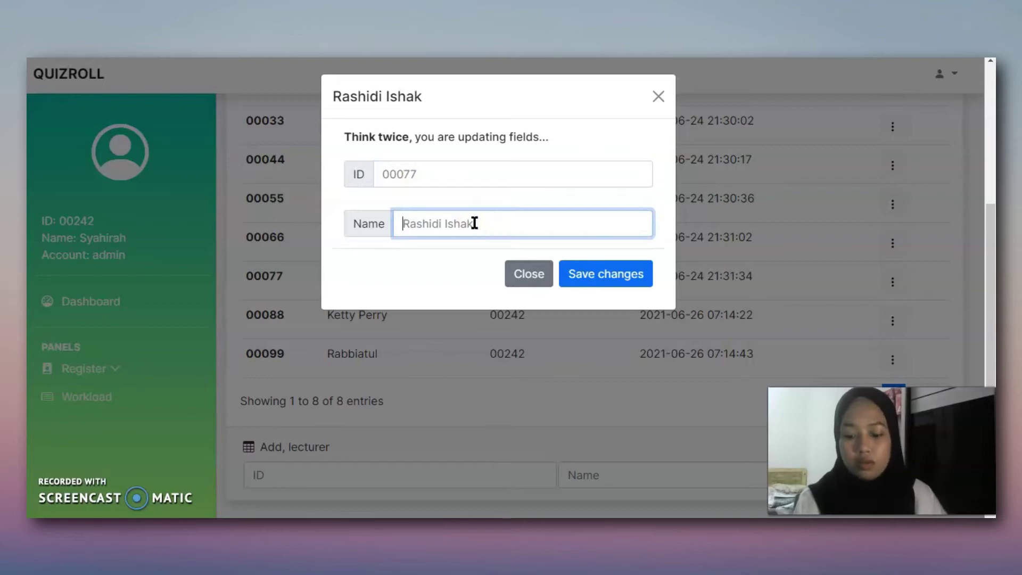
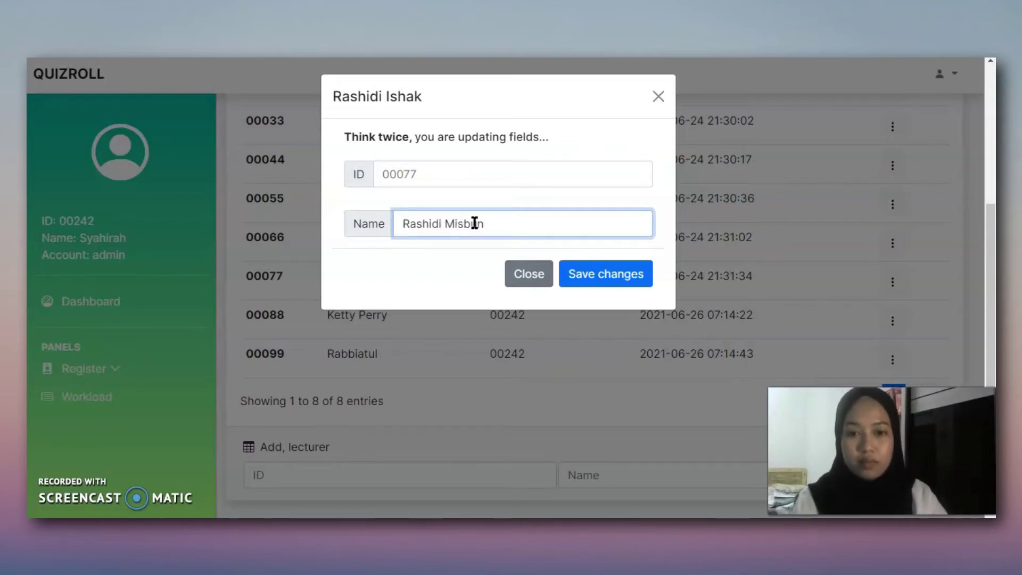
click(596, 273)
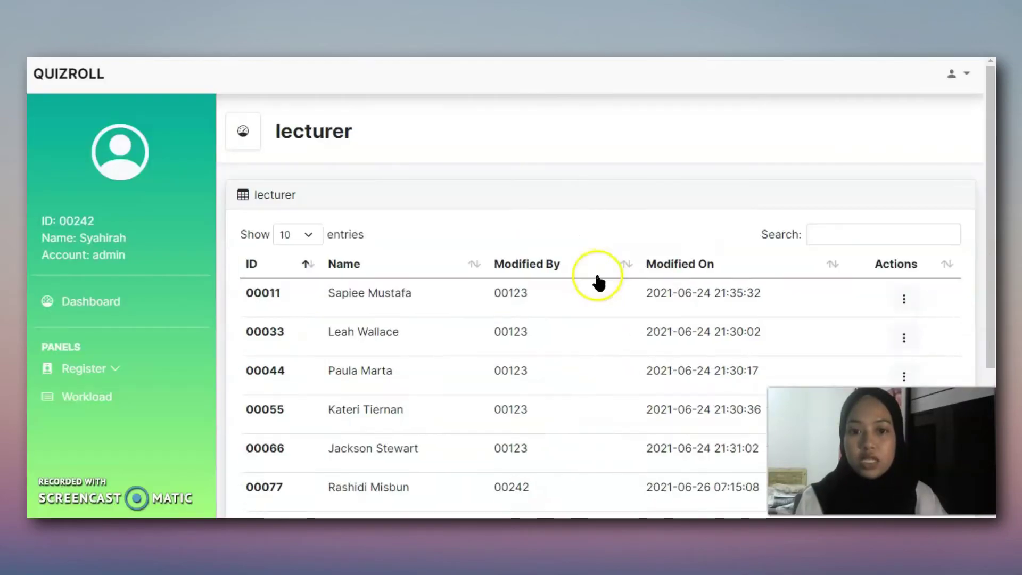
scroll(567, 274, down, 4)
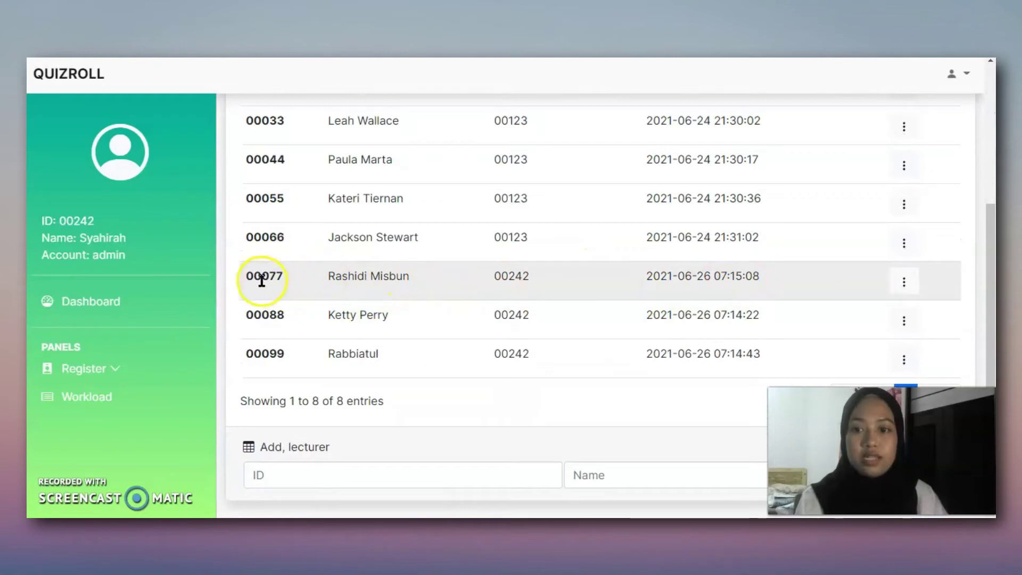
drag(253, 277, 887, 277)
click(518, 356)
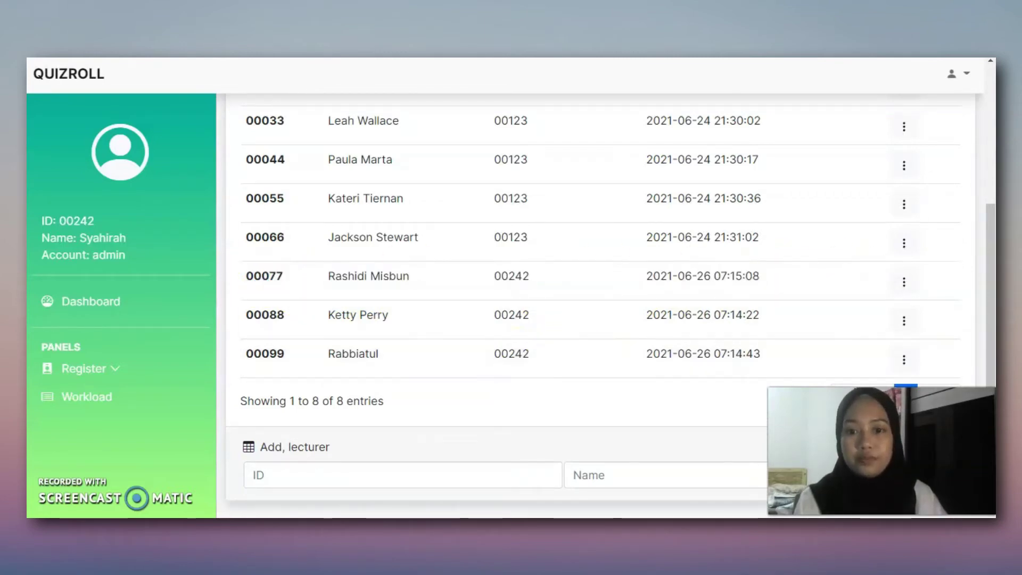
scroll(362, 373, up, 4)
scroll(356, 321, down, 3)
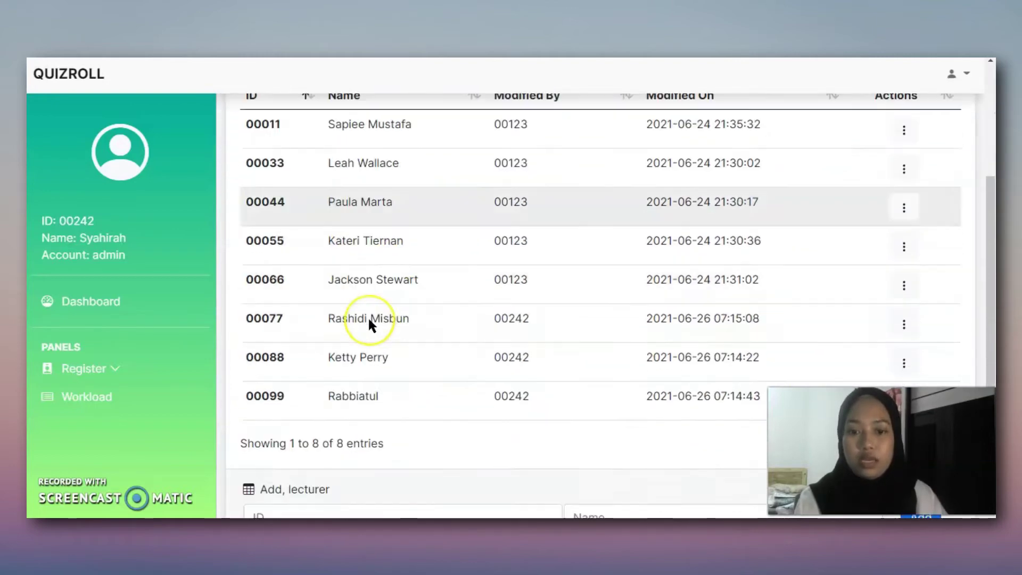
scroll(369, 320, down, 1)
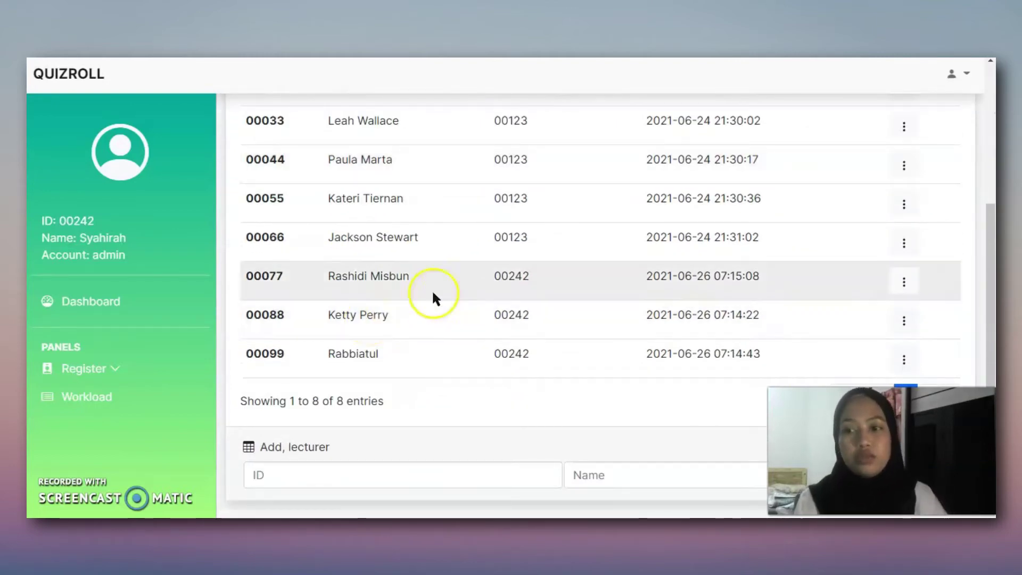
scroll(394, 309, up, 4)
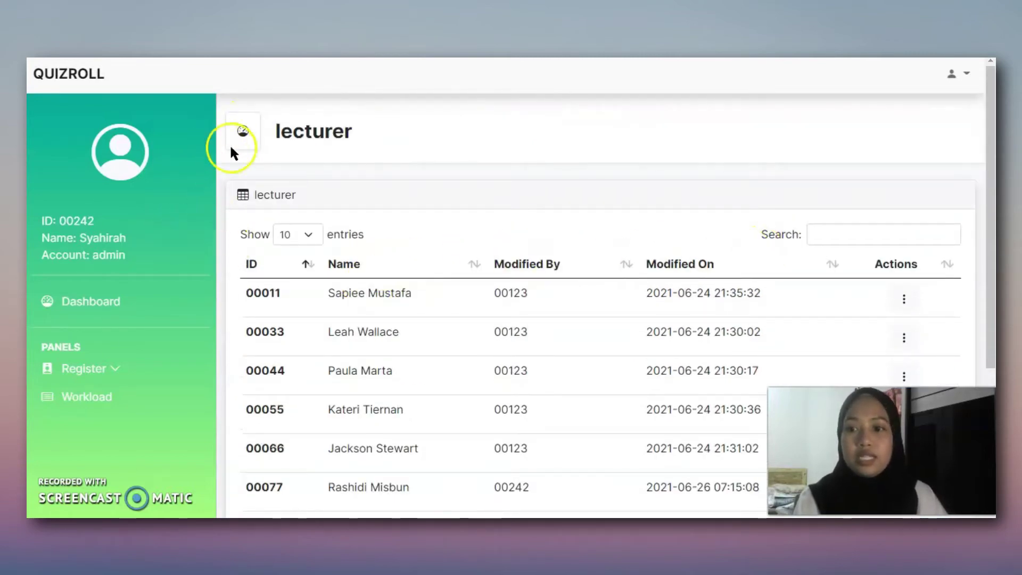
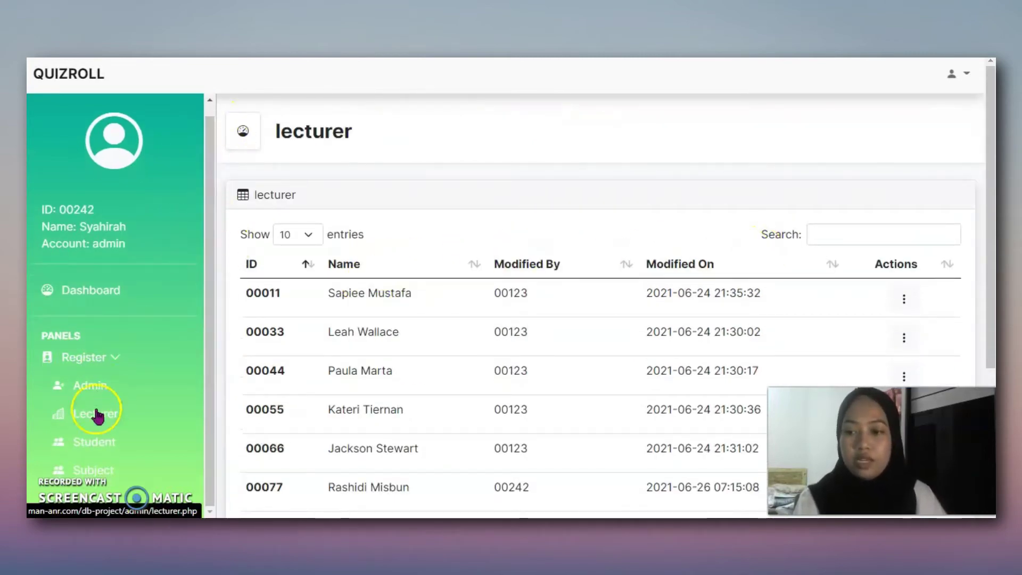
Open the Subject records page and scroll through its entries
click(93, 470)
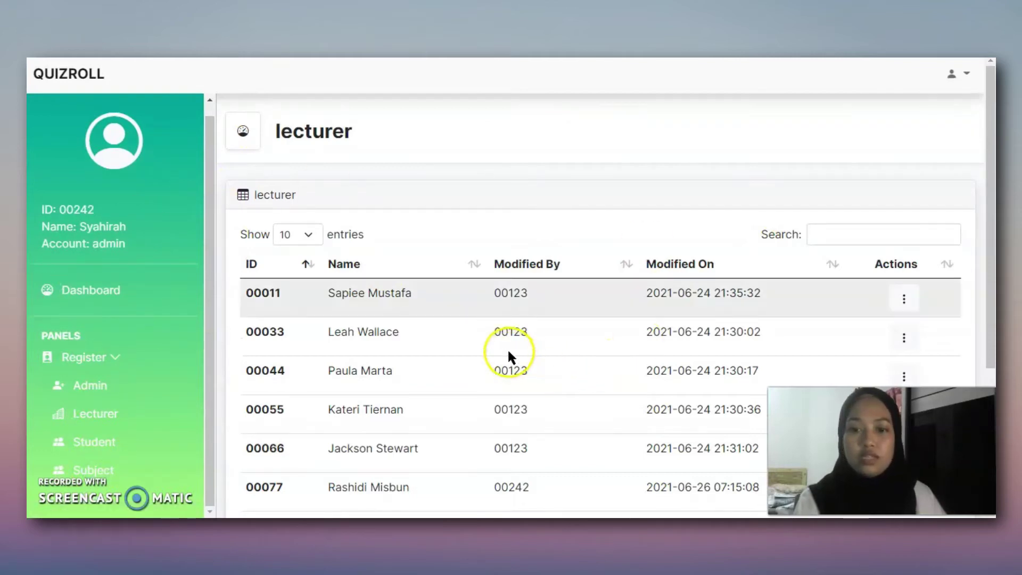
scroll(402, 238, down, 3)
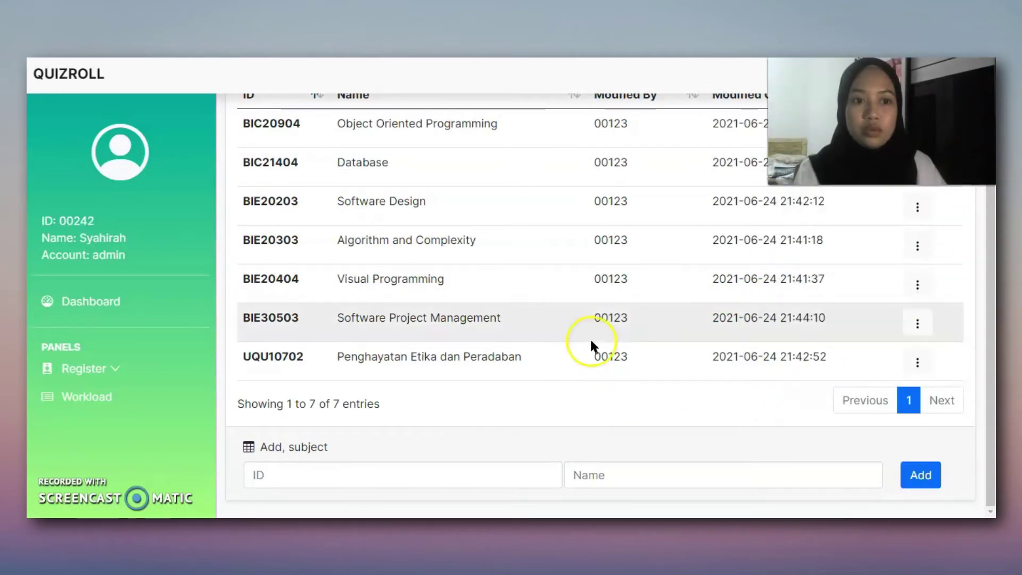
scroll(590, 337, up, 3)
scroll(601, 333, down, 3)
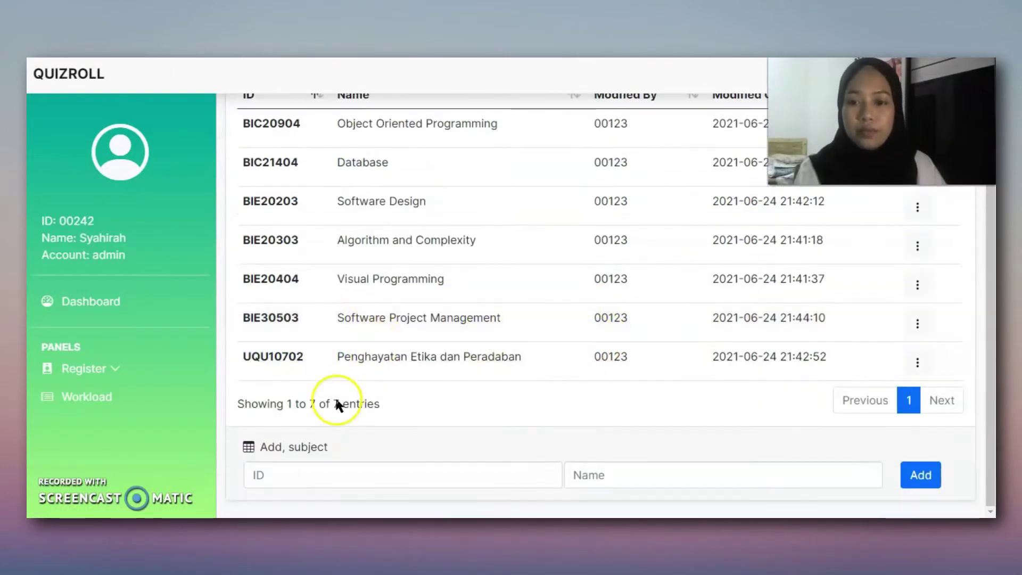
Add subject BIC30602 named Algebra and check it in the subject list
click(386, 482)
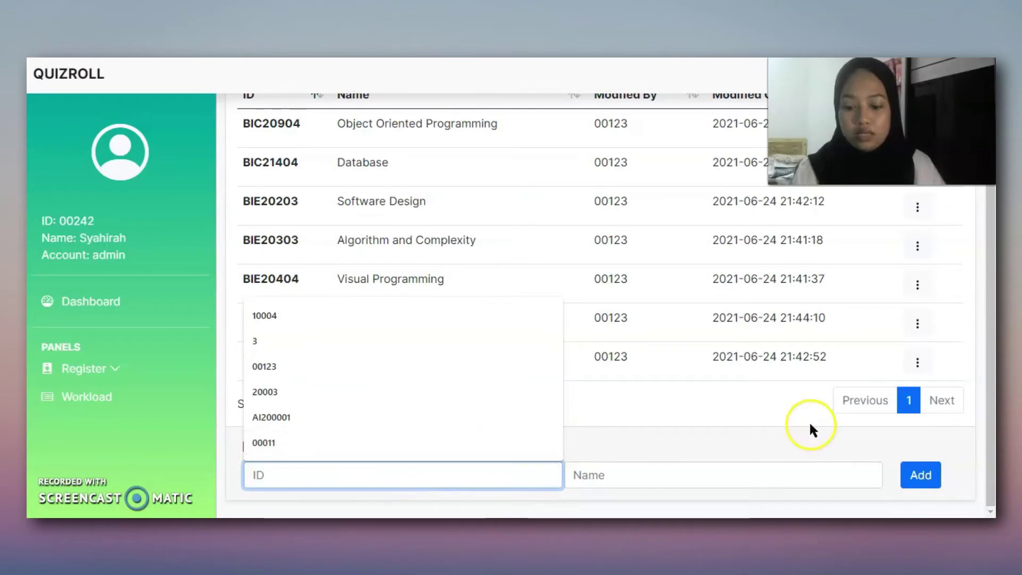
text(BI)
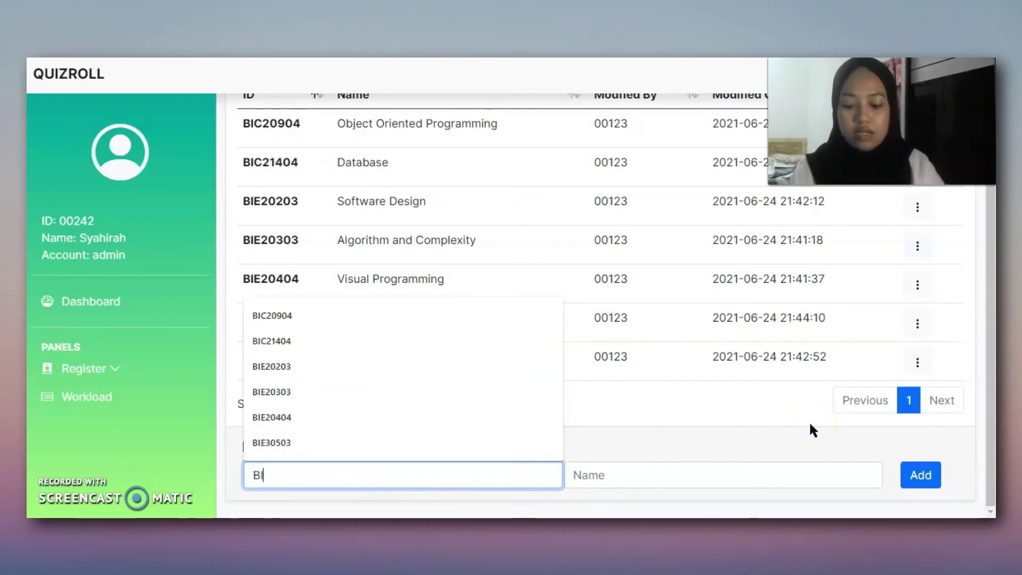
text(C30602)
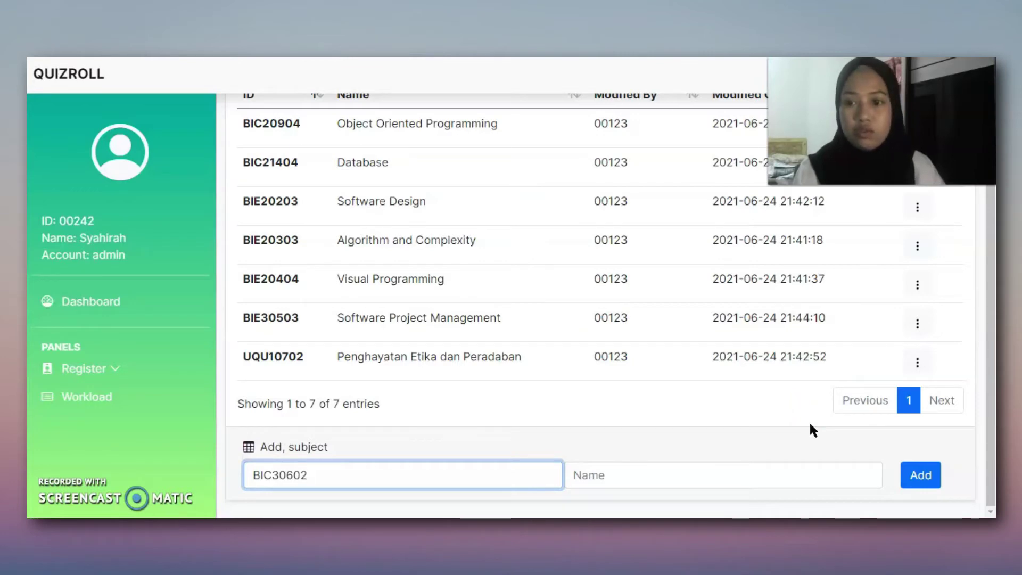
click(598, 480)
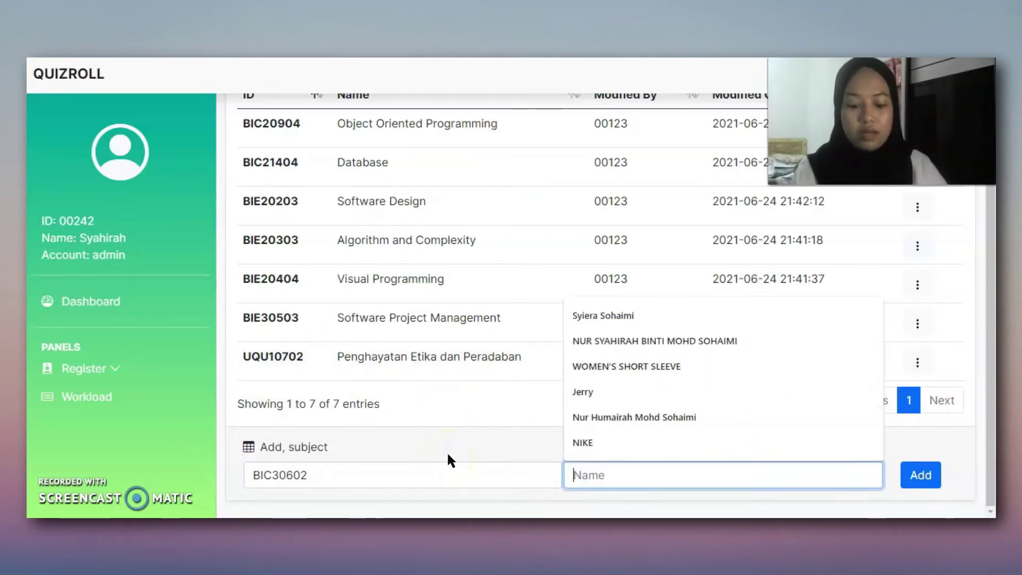
text(Algebra)
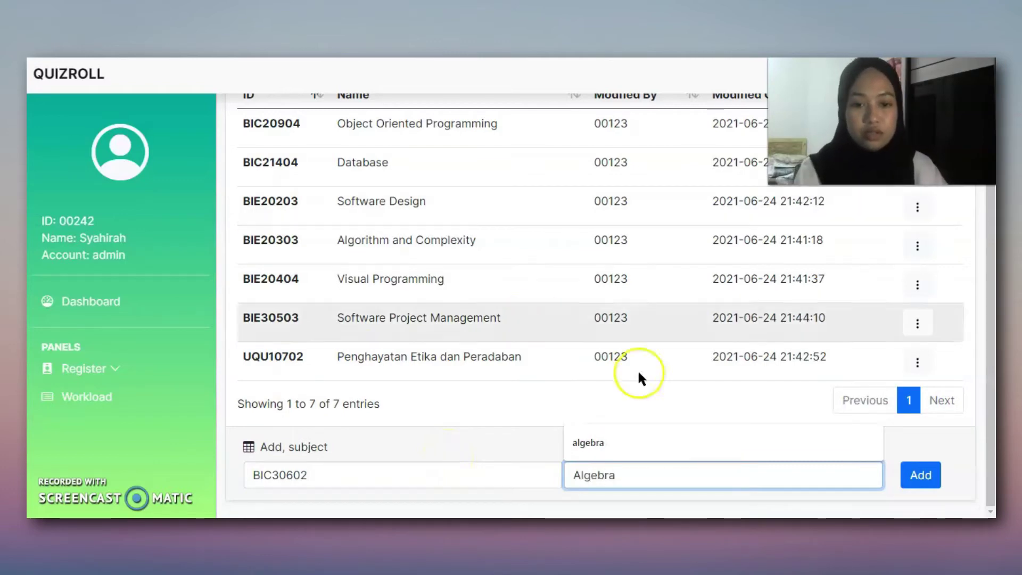
click(919, 486)
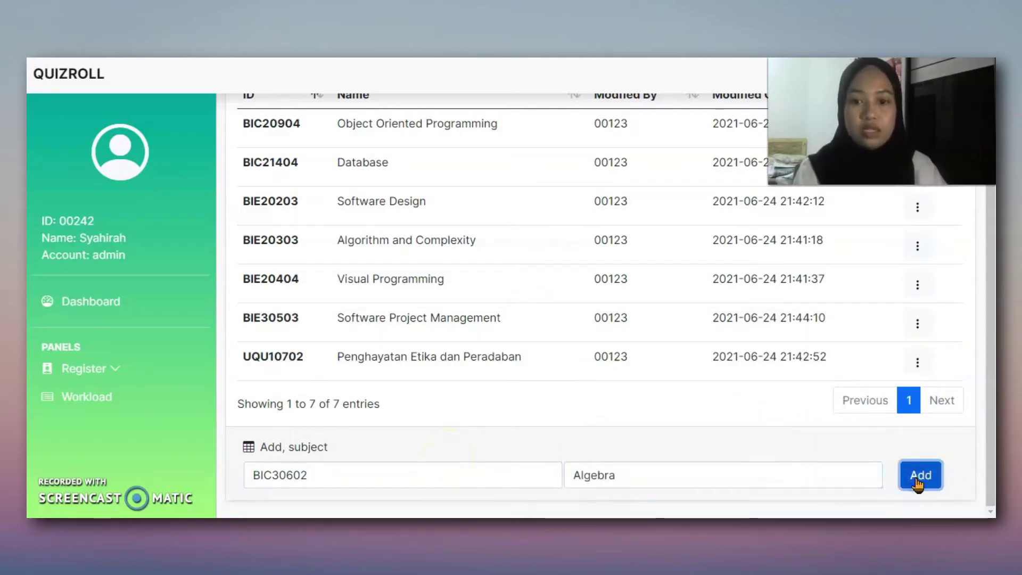
scroll(468, 449, down, 4)
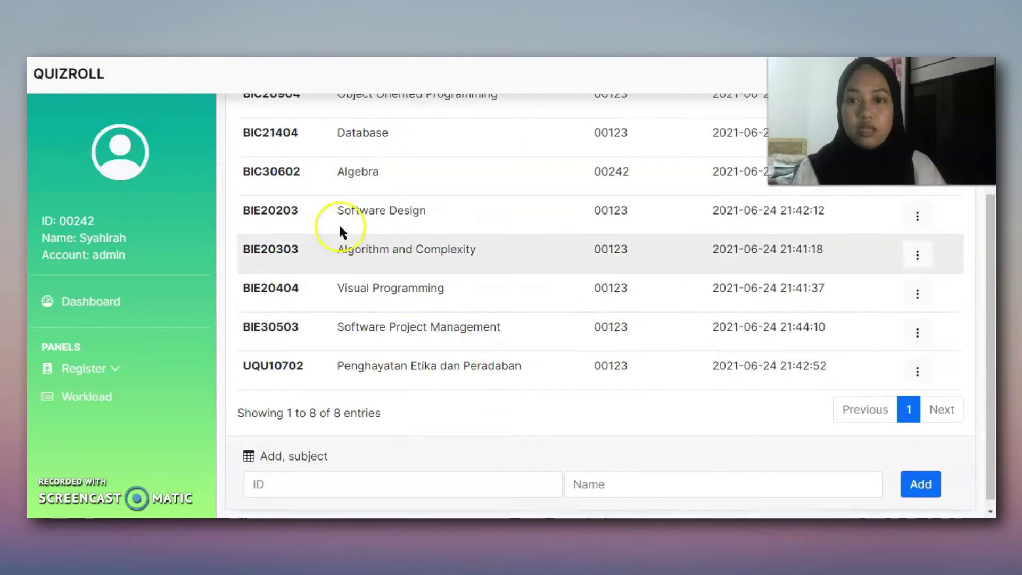
scroll(319, 229, up, 1)
drag(238, 232, 833, 234)
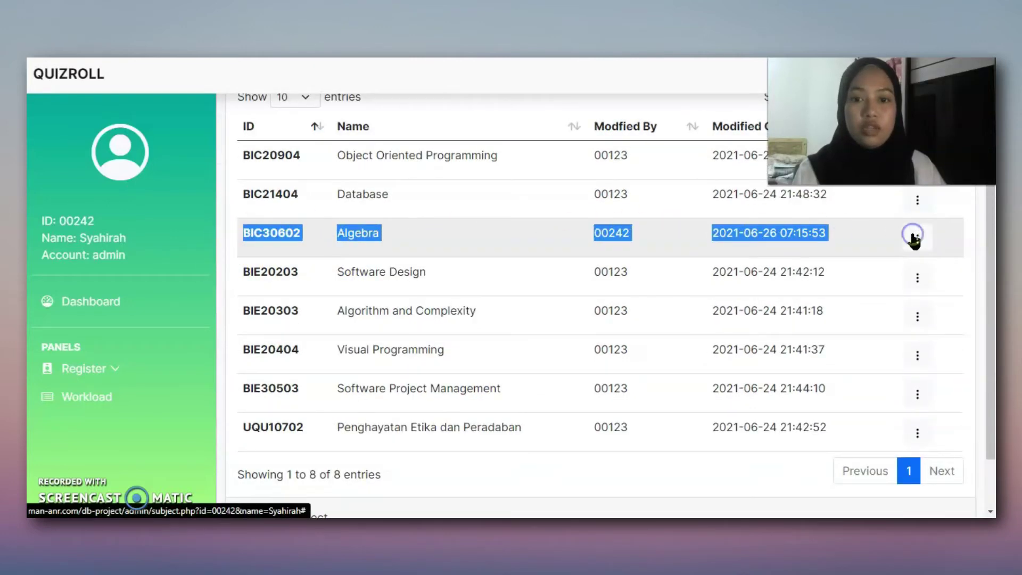
scroll(406, 333, down, 1)
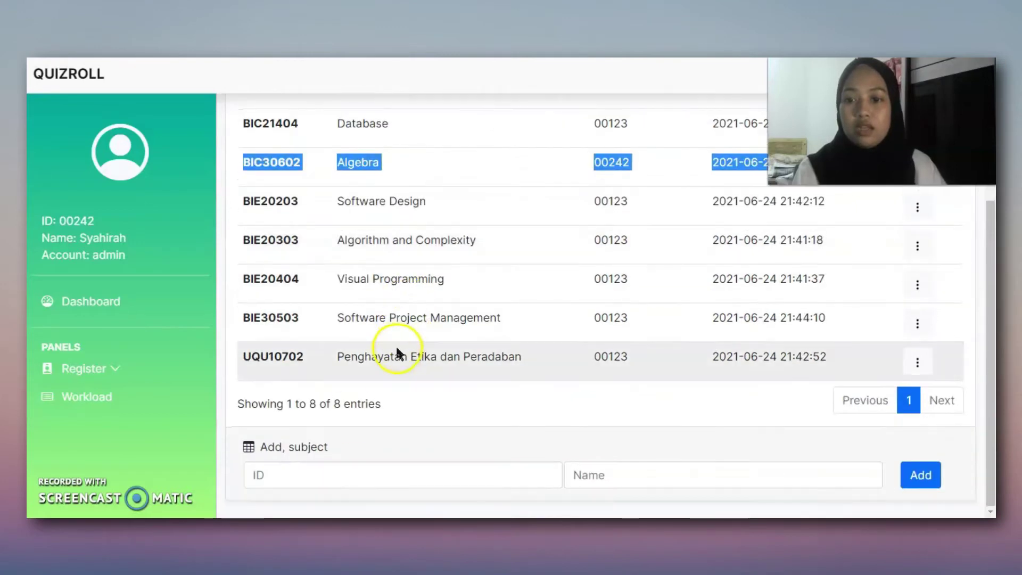
Add subject BIC10404 named HCI, fixing a mistyped name, and highlight the new row
click(331, 473)
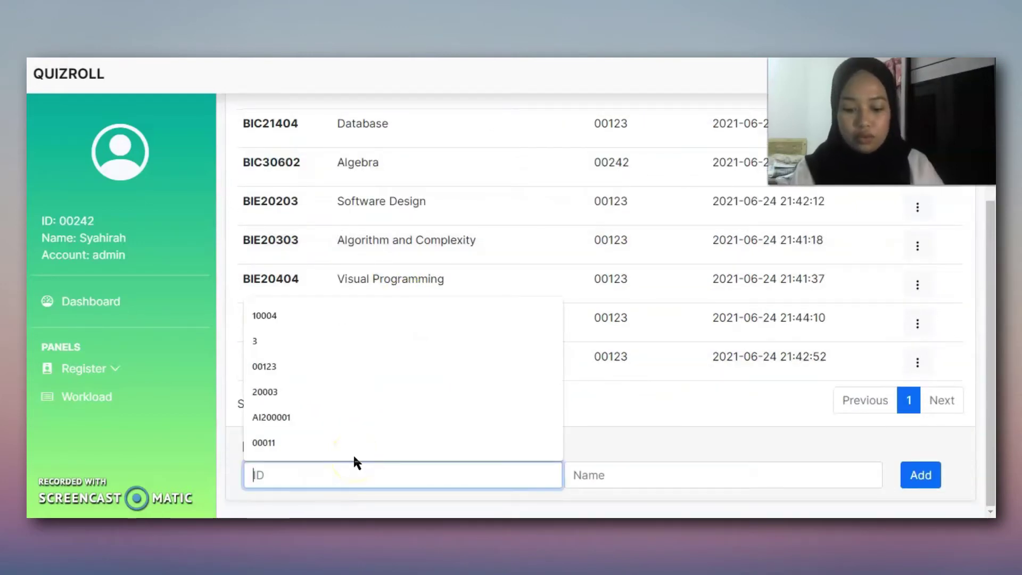
text(BI)
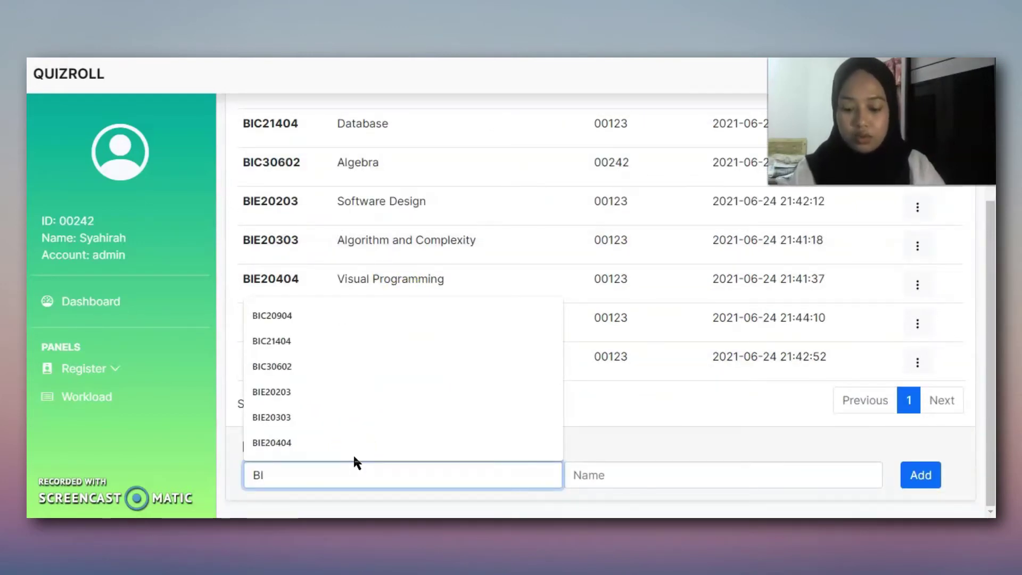
text(C10404)
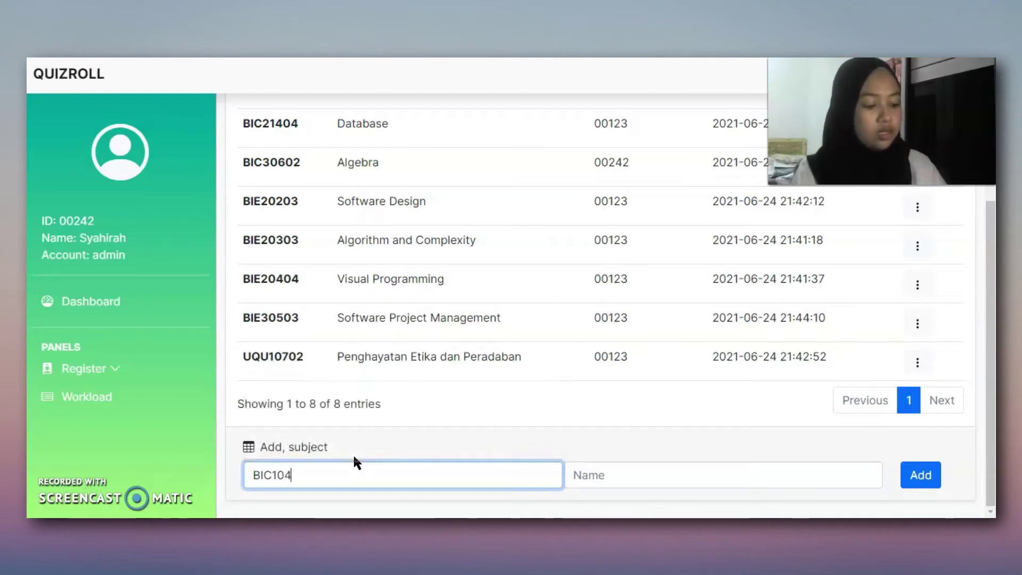
click(478, 468)
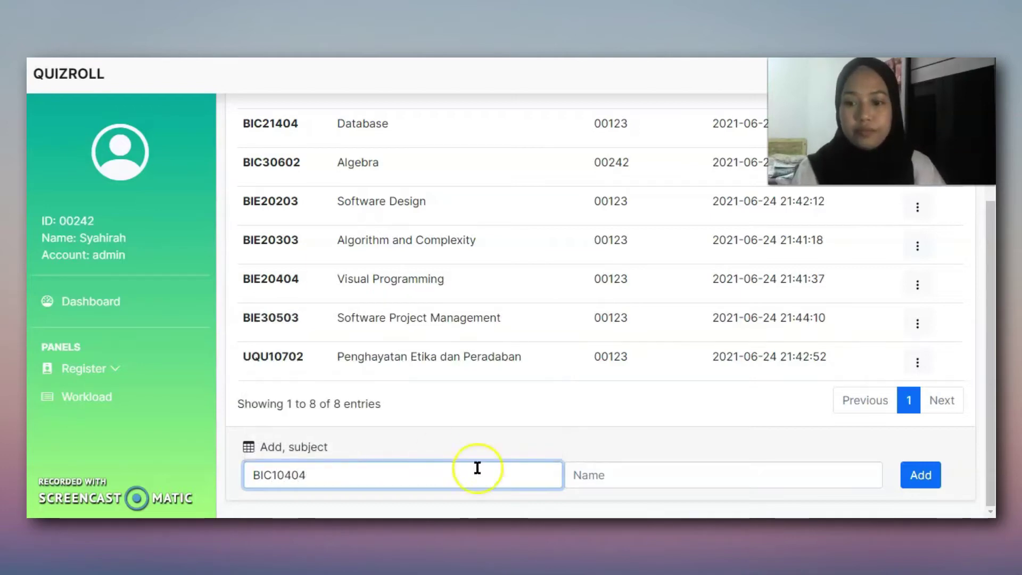
click(619, 477)
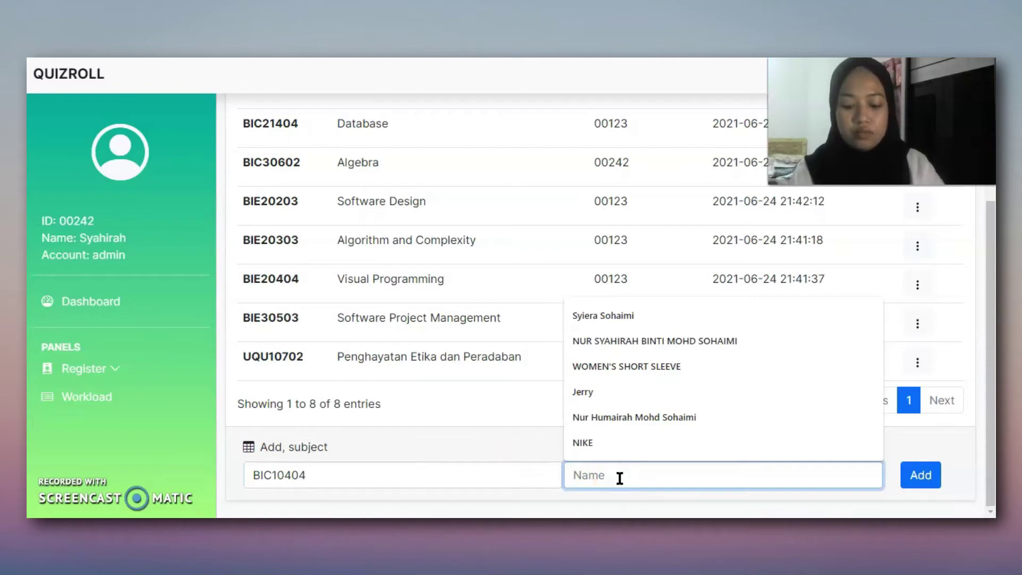
text(Human)
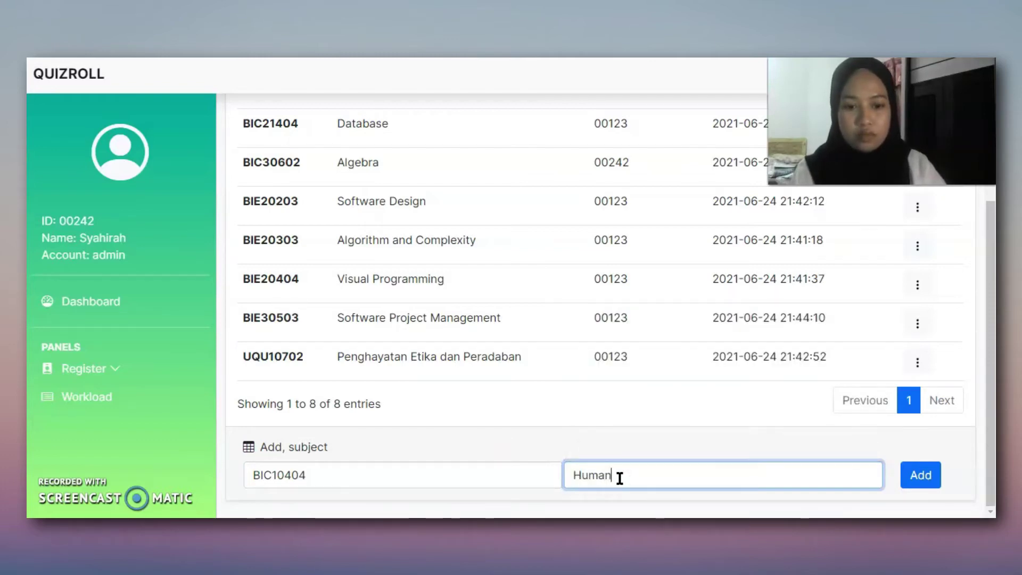
key(BackSpace)
key(BackSpace)
key(BackSpace)
text(CI)
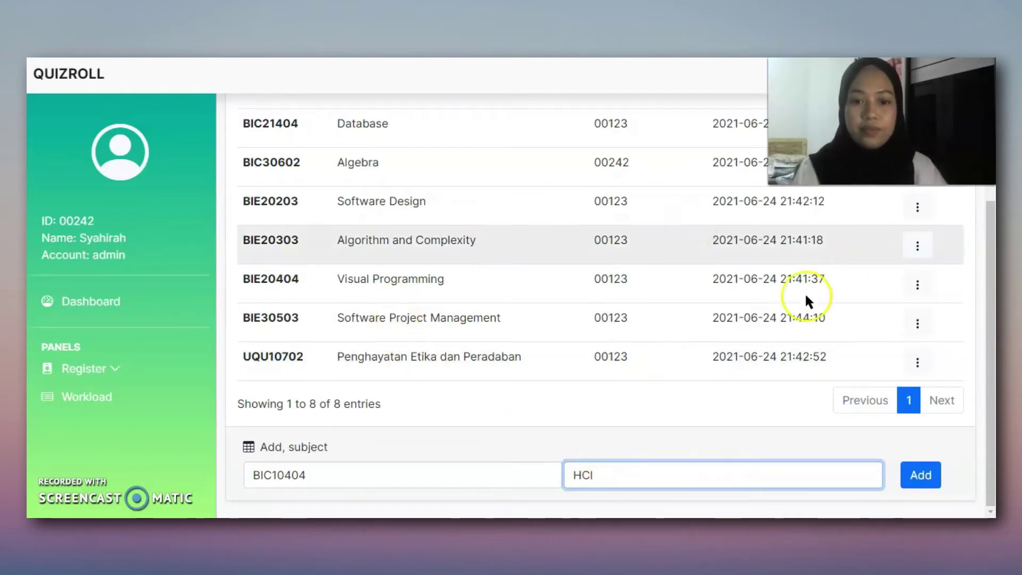
key(Return)
scroll(609, 380, down, 3)
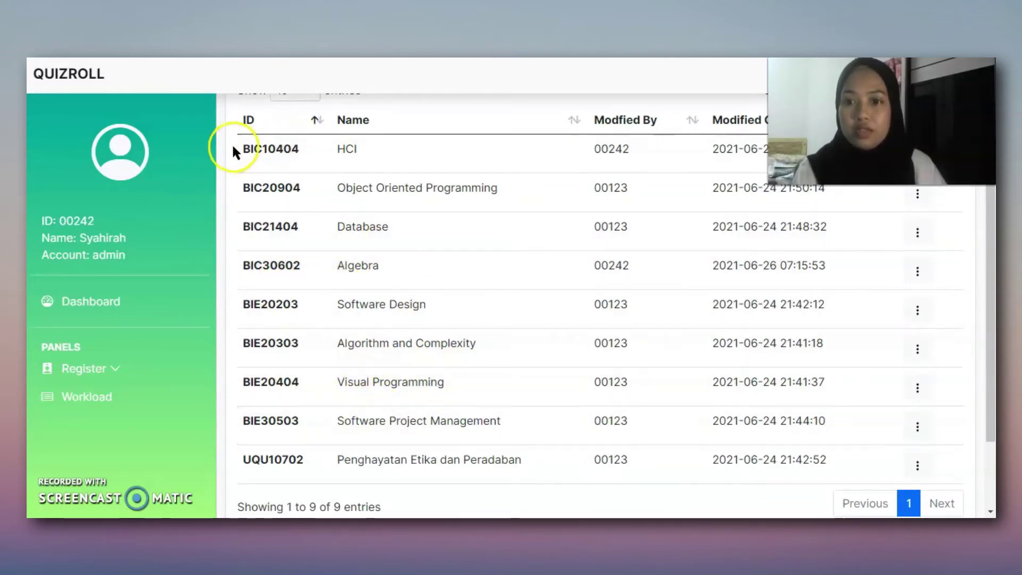
drag(238, 148, 597, 155)
Update the Algebra subject's name to Algebra III and save the changes
click(447, 219)
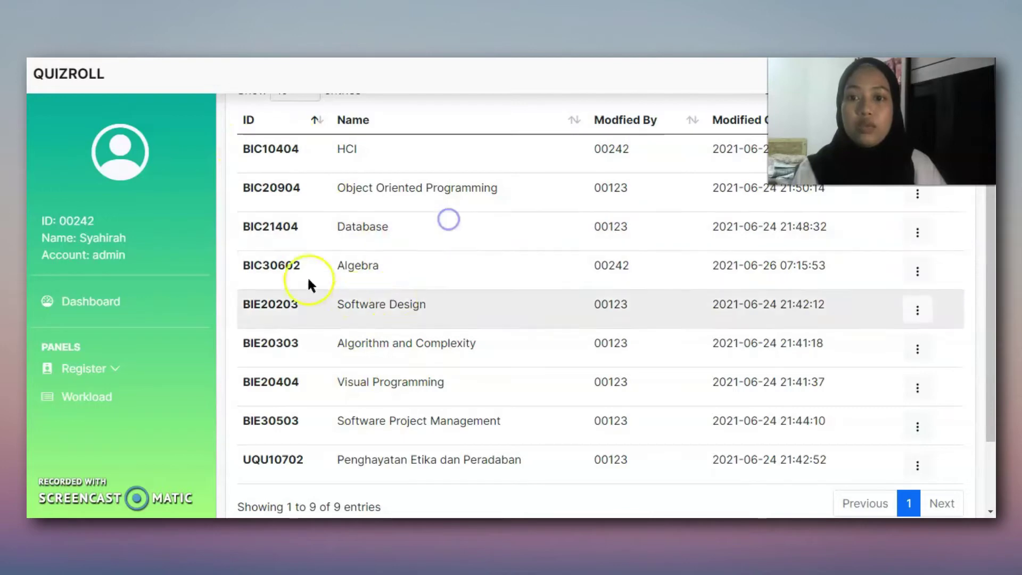
click(919, 273)
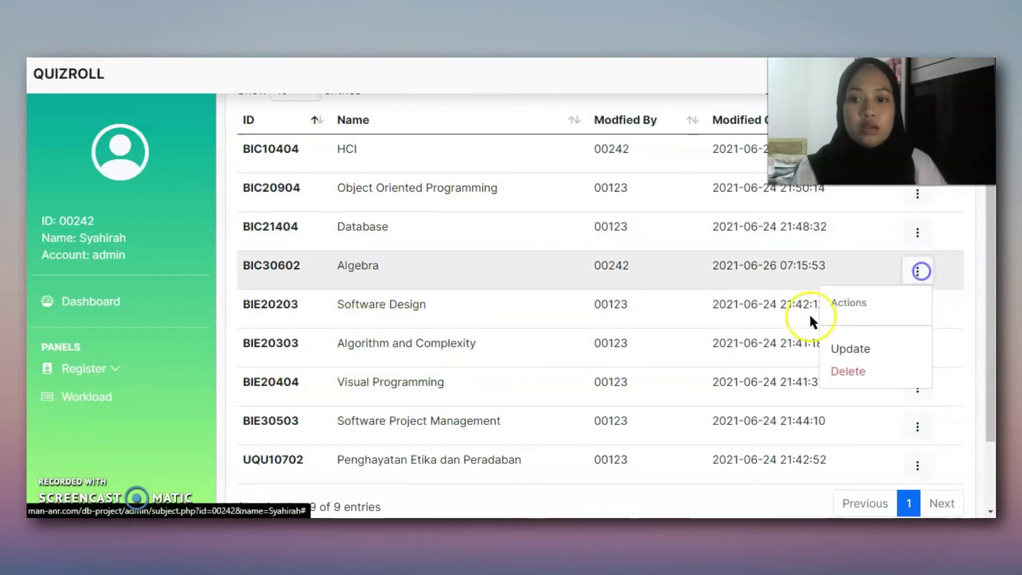
click(869, 351)
click(449, 226)
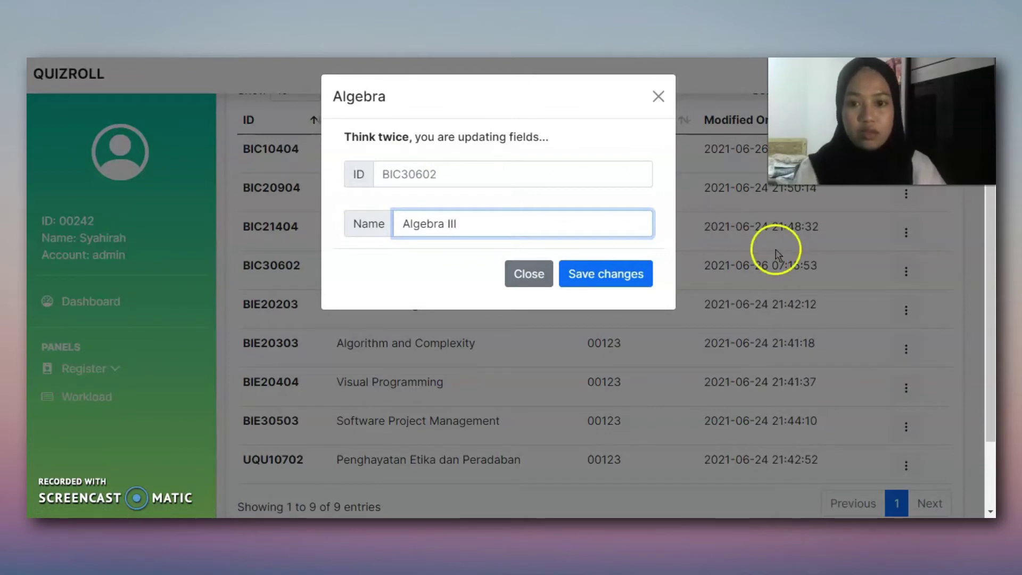
click(616, 284)
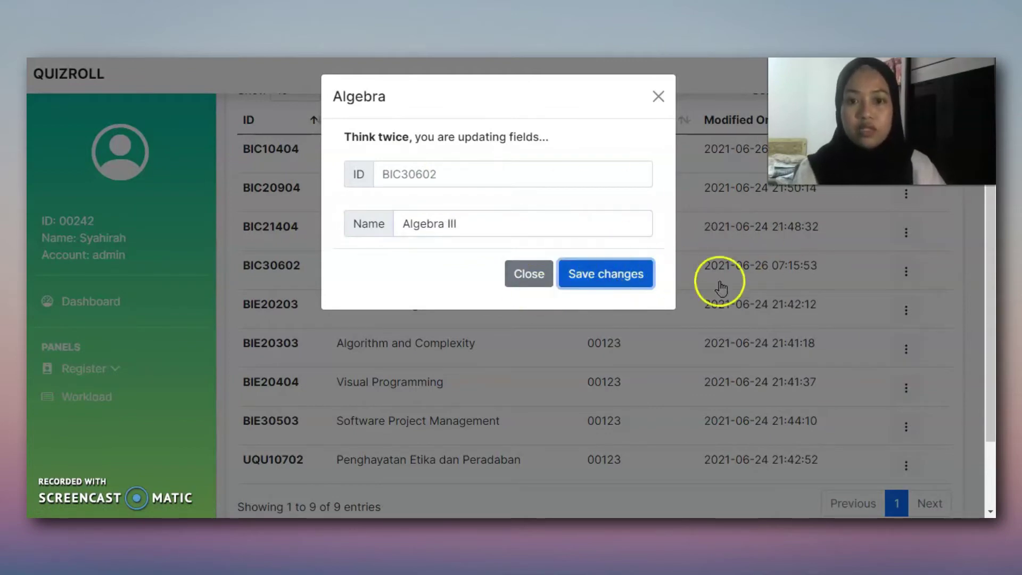
scroll(394, 383, down, 1)
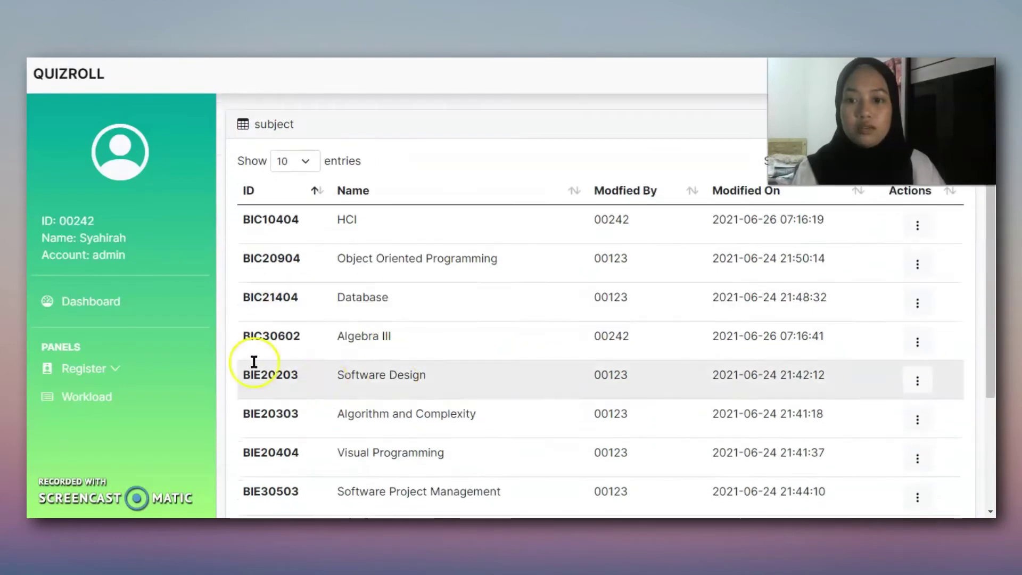
drag(238, 340, 906, 333)
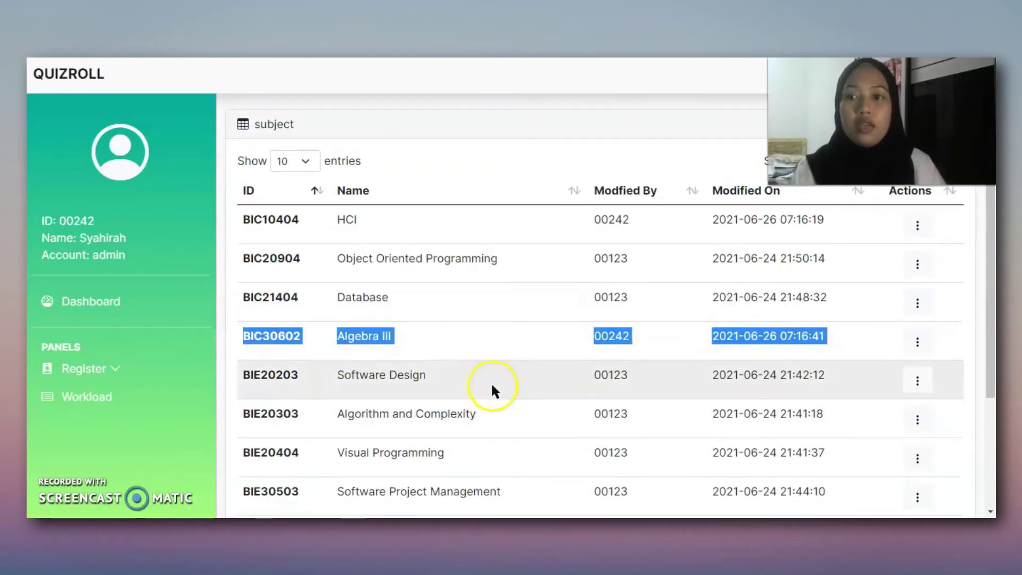
click(717, 366)
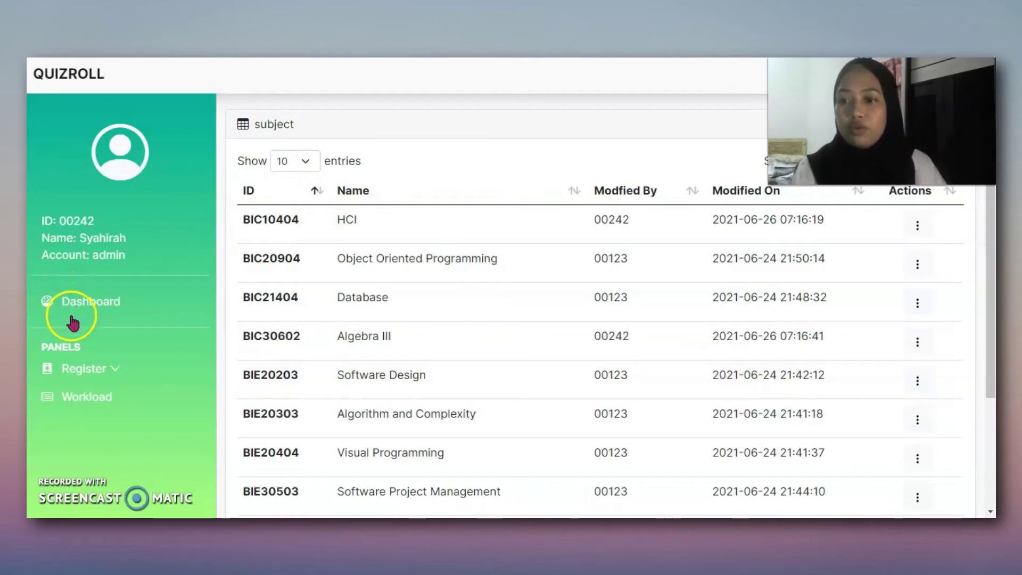
Open the Workload records page from the sidebar
click(77, 369)
click(91, 363)
click(92, 400)
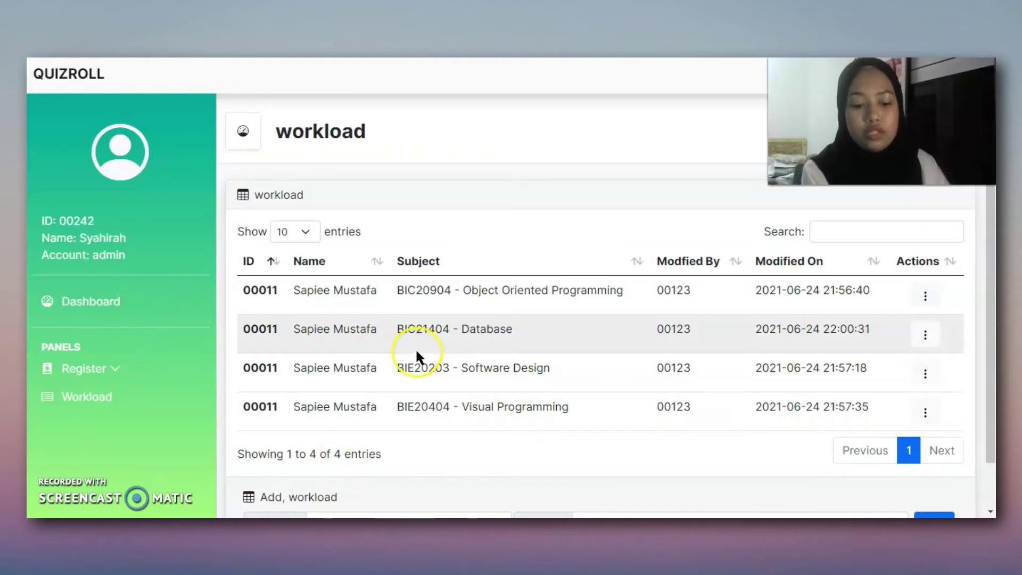
scroll(417, 352, down, 2)
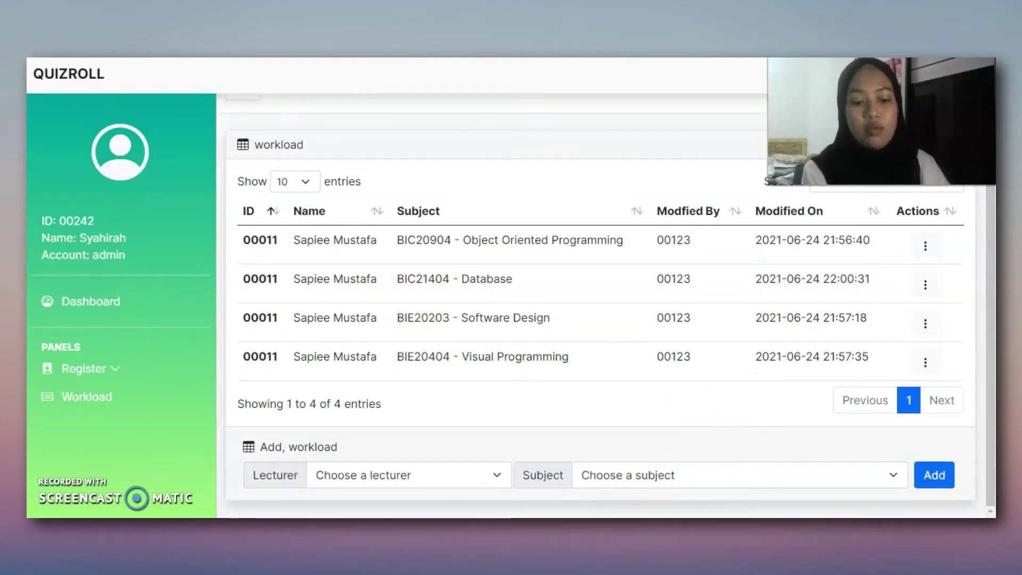
Add a workload assigning BIC21404 - Database to the last lecturer in the list
click(453, 477)
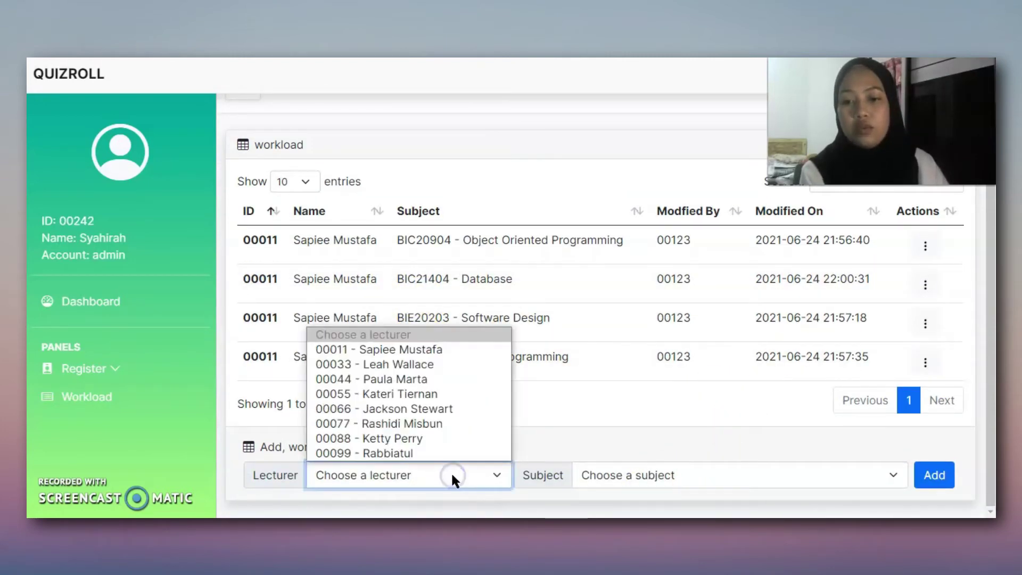
click(390, 454)
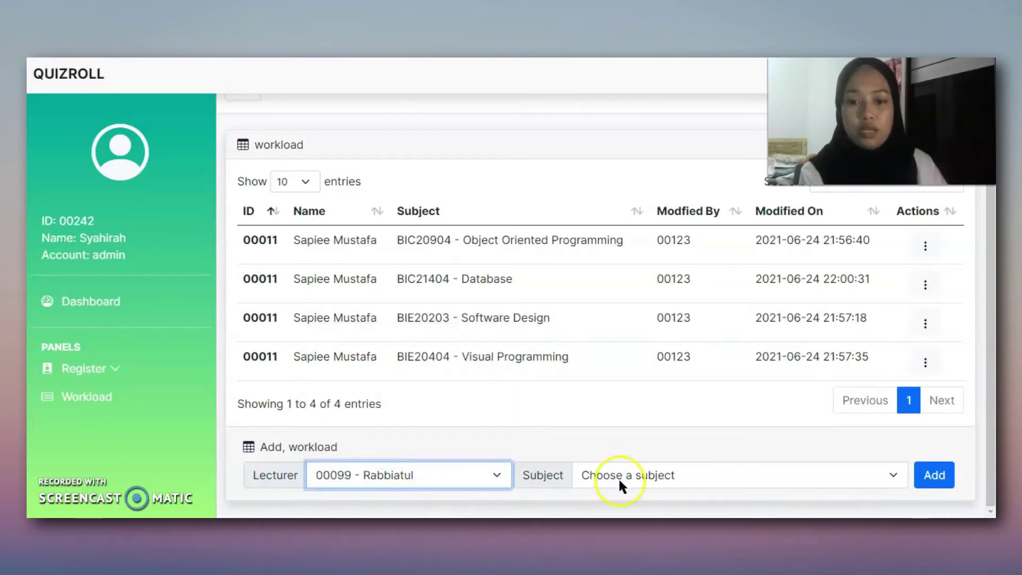
click(649, 478)
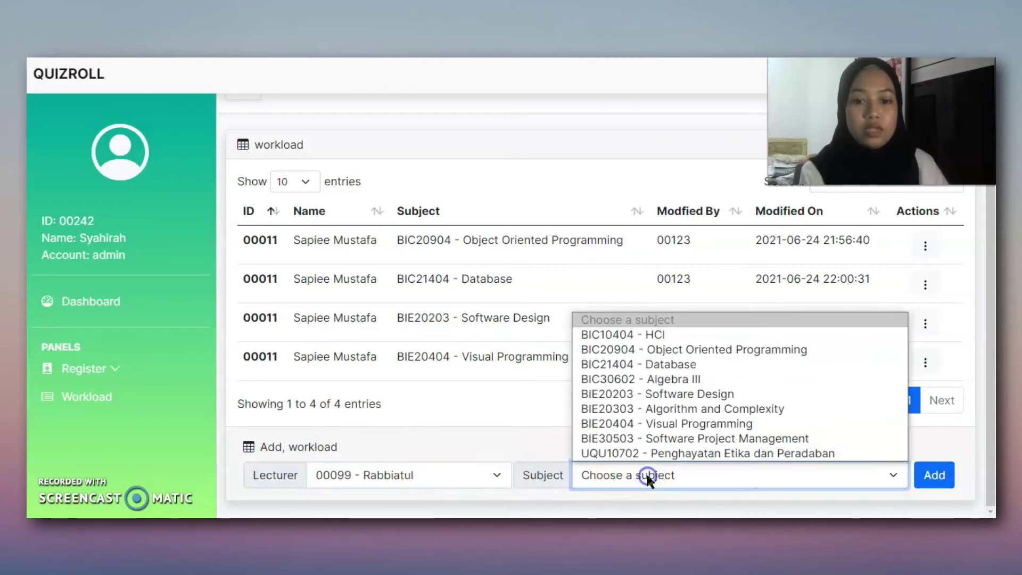
click(687, 365)
click(940, 481)
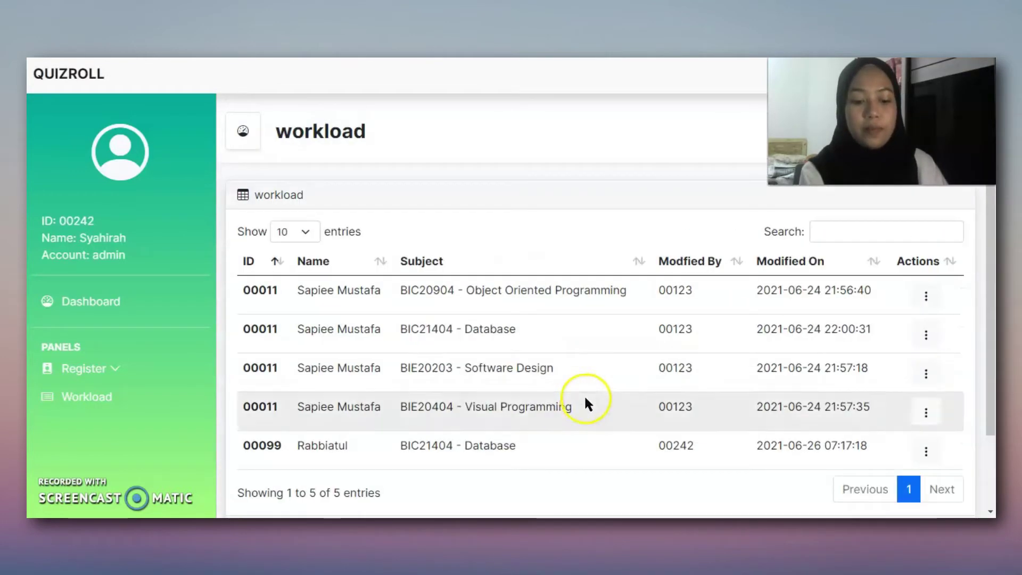
Add a workload assigning BIC10404 - HCI to that same last lecturer
scroll(609, 375, down, 2)
click(449, 476)
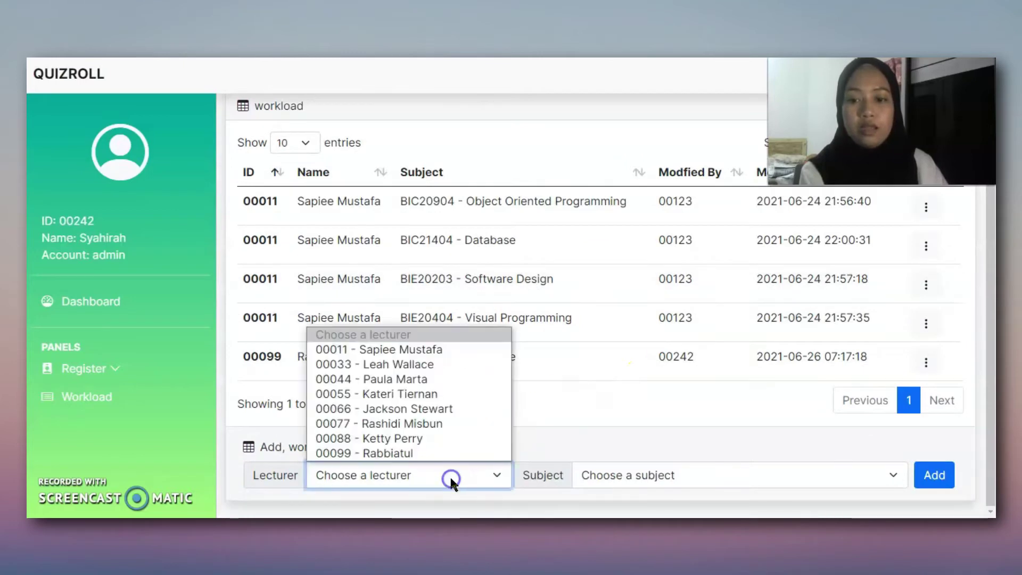
click(417, 454)
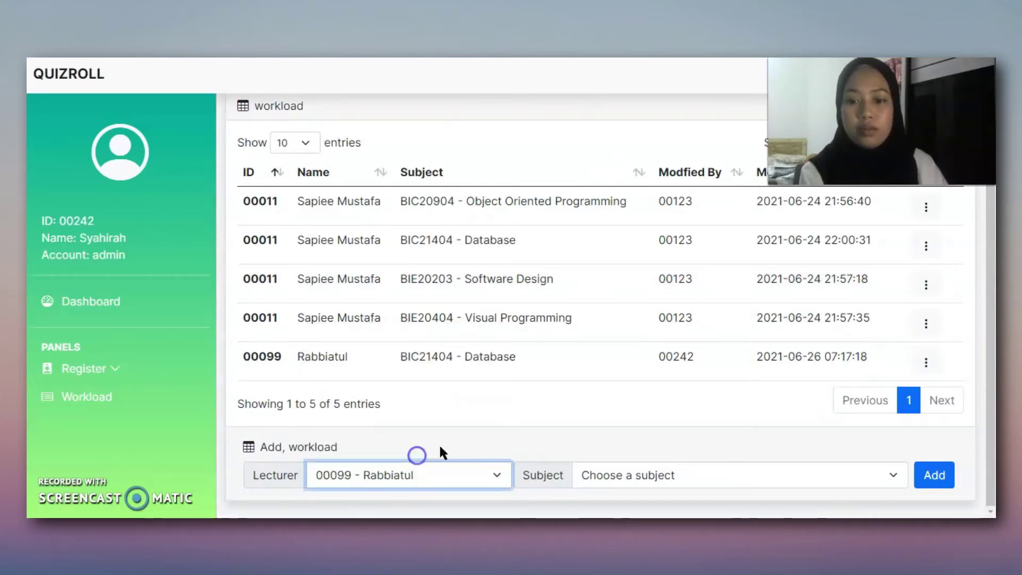
click(754, 474)
click(699, 330)
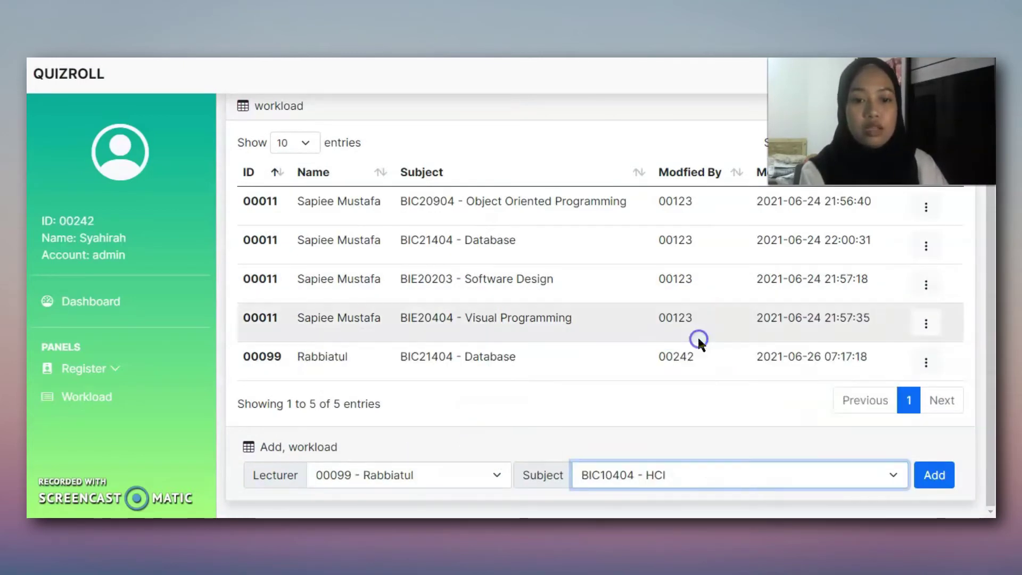
click(936, 483)
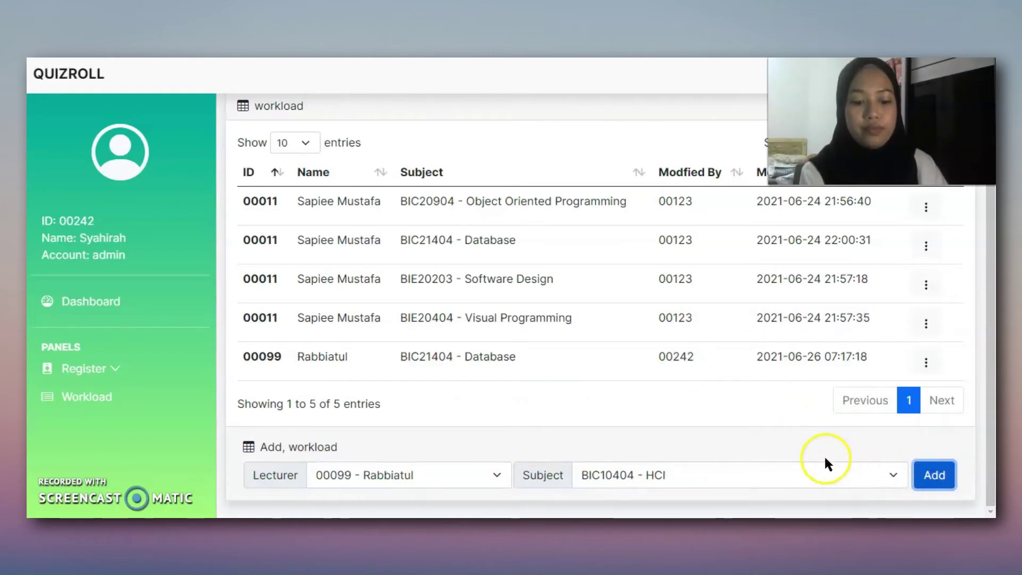
Open the lecturer and subject dropdowns without choosing, then scroll back to the top
scroll(529, 405, down, 2)
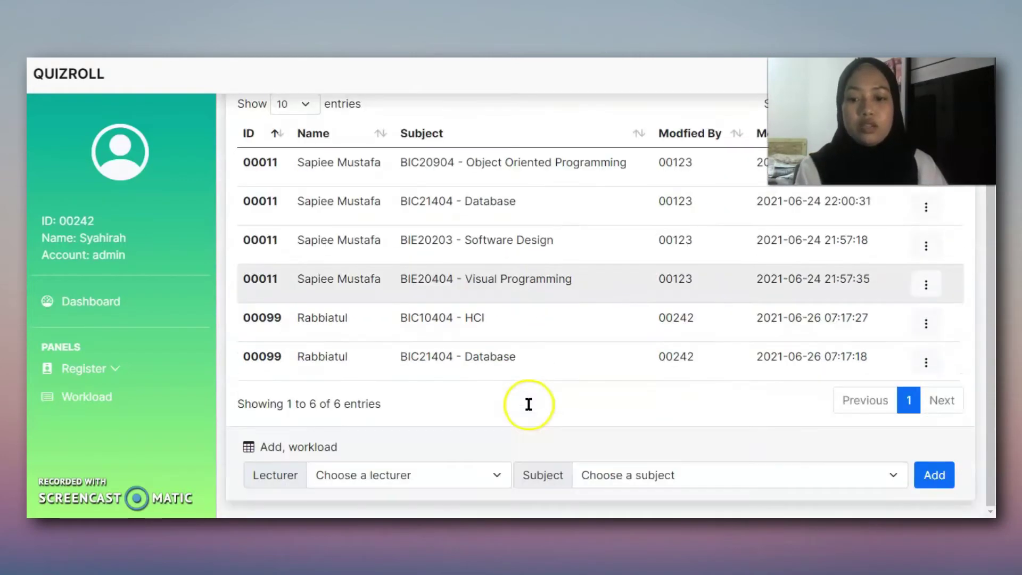
click(441, 475)
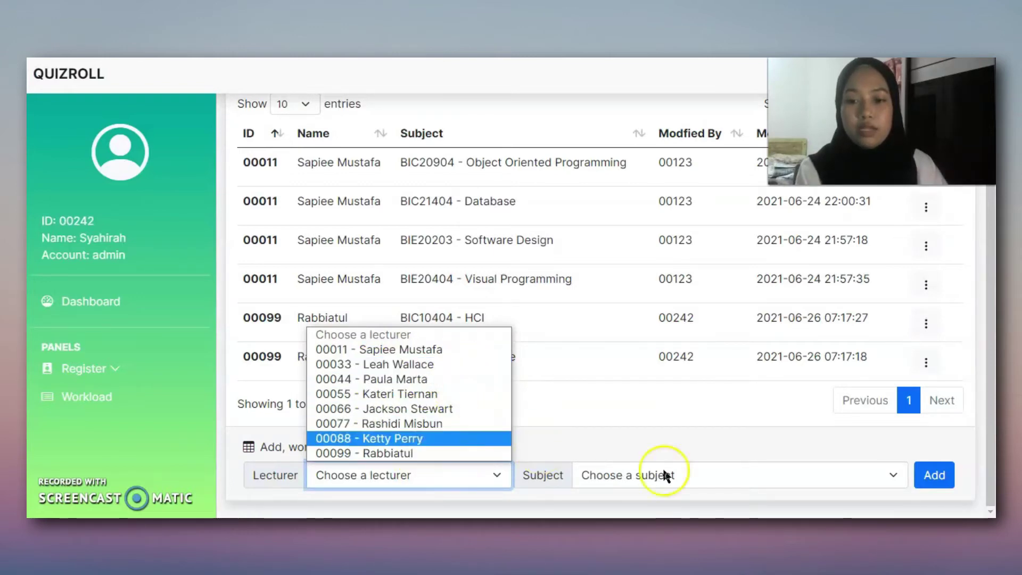
click(751, 476)
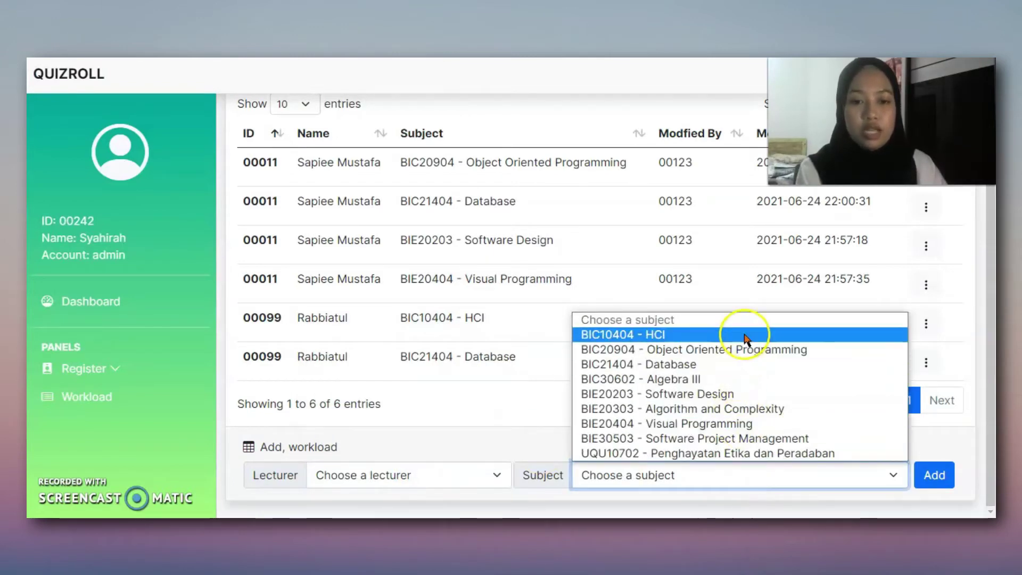
click(776, 480)
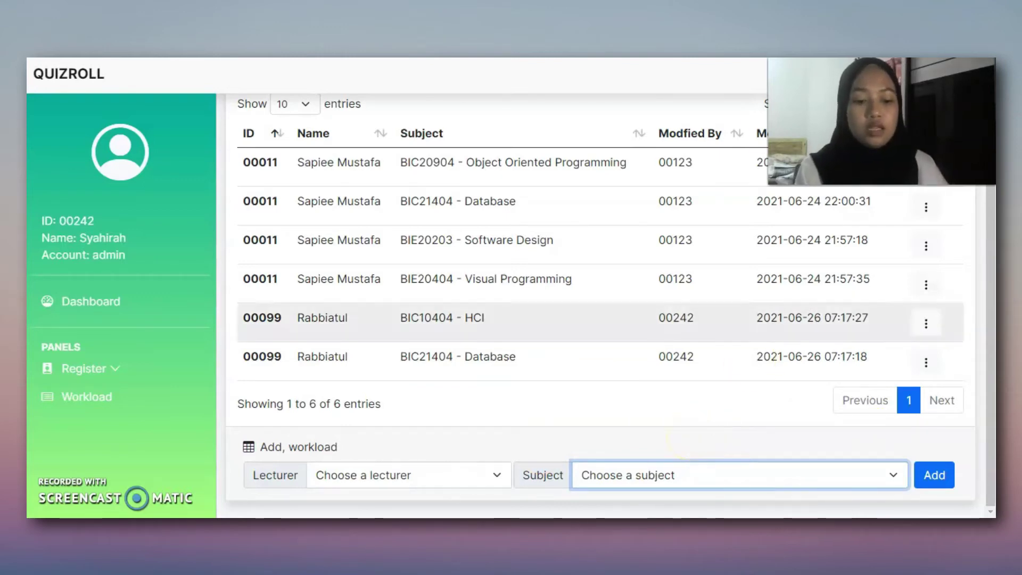
scroll(298, 298, up, 3)
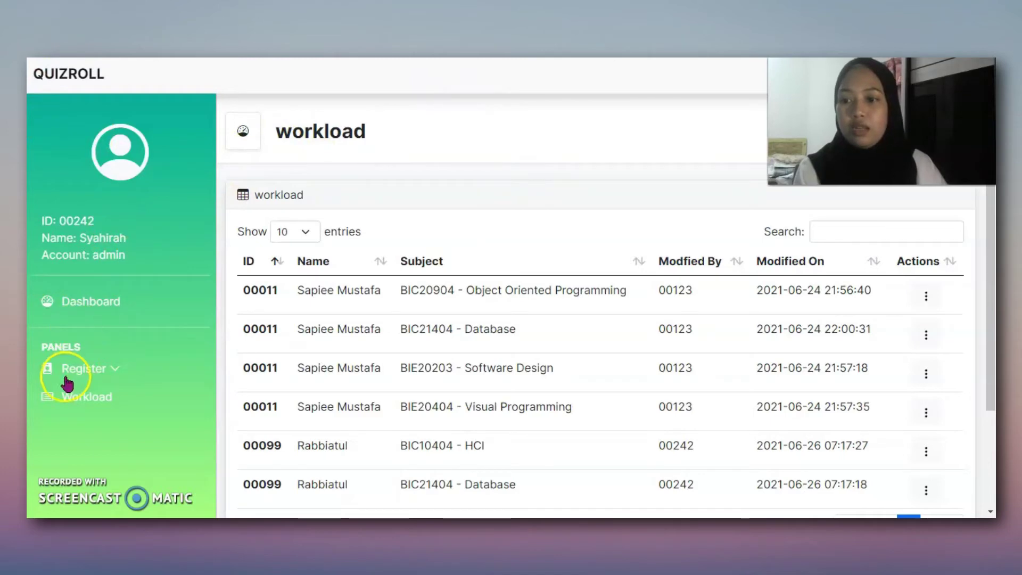
Expand Register in the sidebar to list the Admin, Lecturer, Student and Subject pages
click(88, 380)
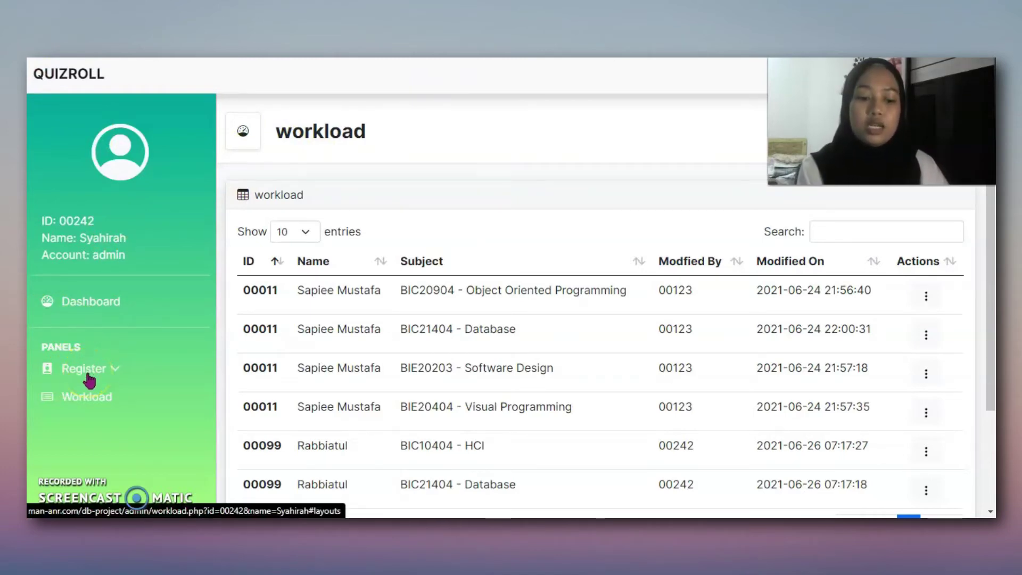
click(96, 380)
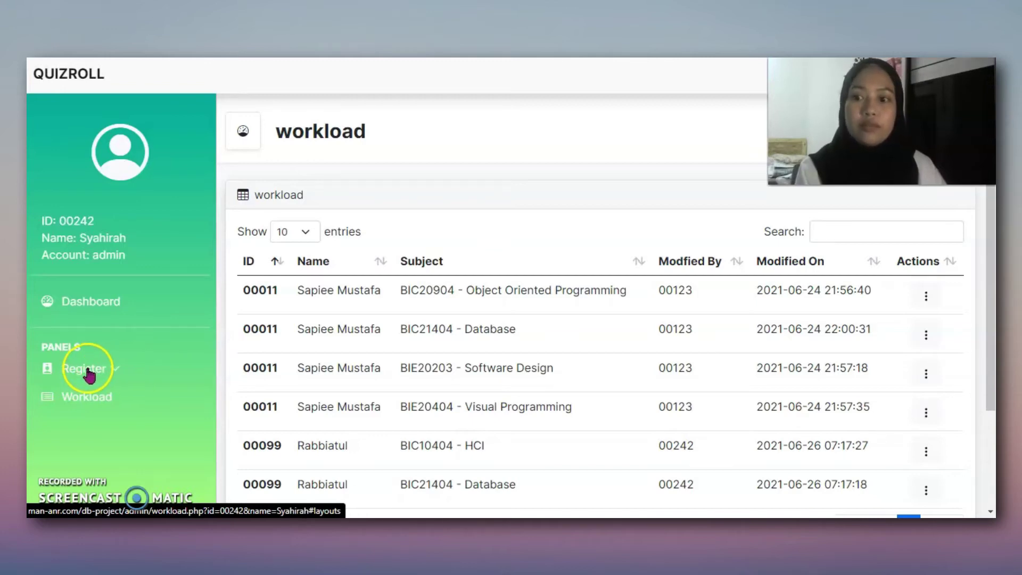
click(87, 373)
scroll(106, 373, down, 1)
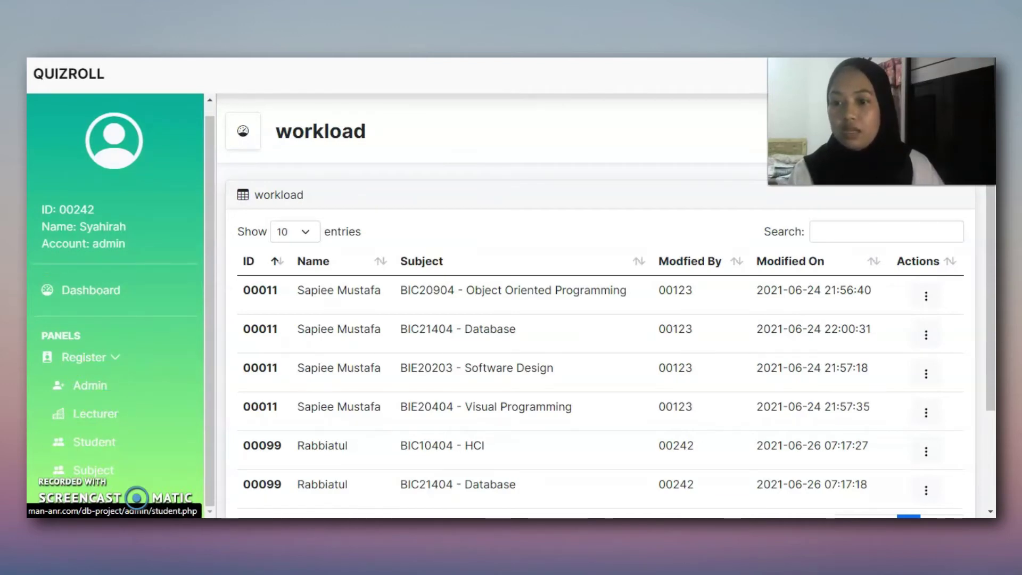
Open the Lecturer records page and scroll through its rows
click(74, 409)
scroll(301, 296, down, 2)
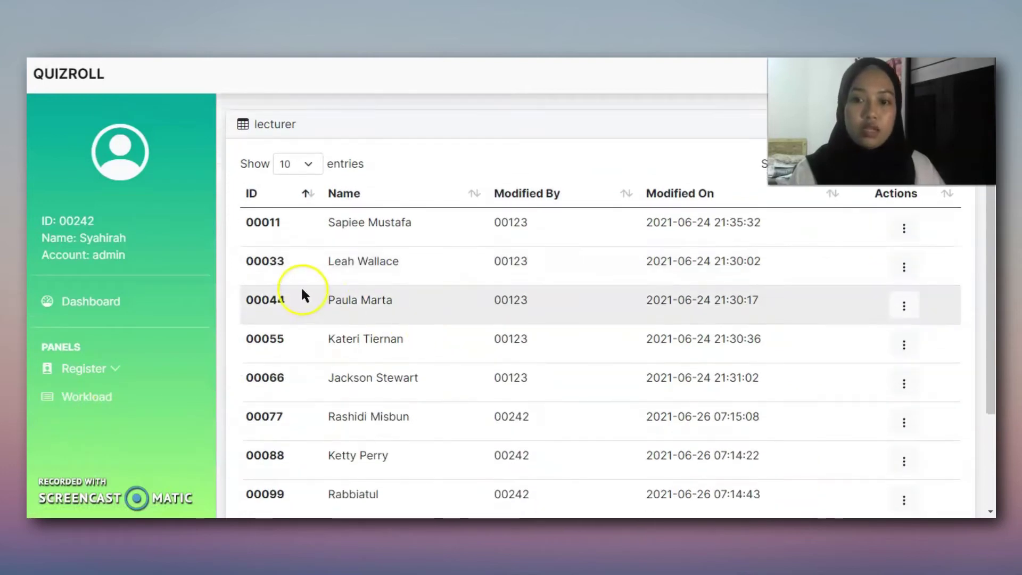
scroll(471, 356, down, 3)
scroll(472, 356, up, 3)
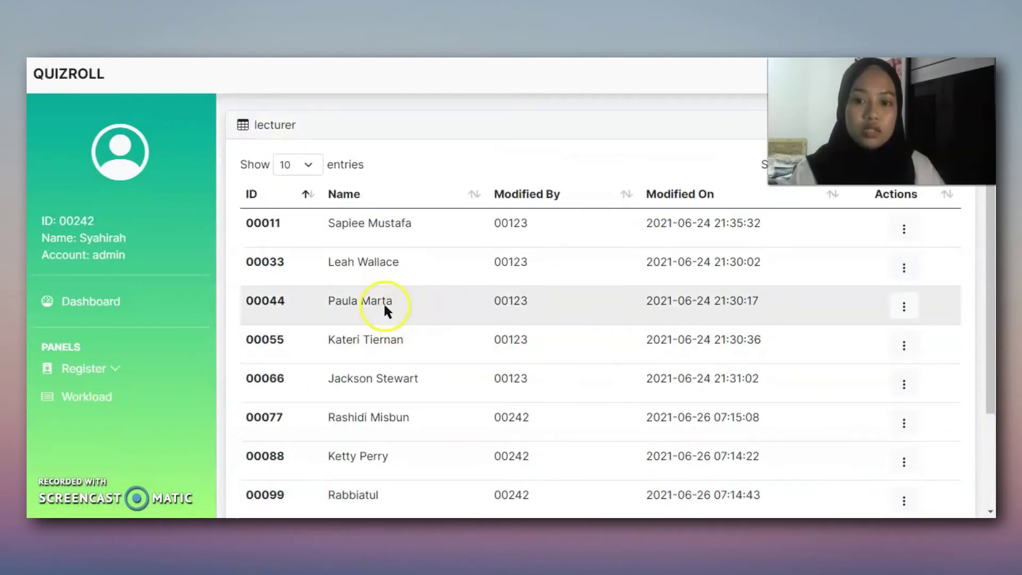
scroll(480, 383, down, 3)
scroll(476, 395, up, 3)
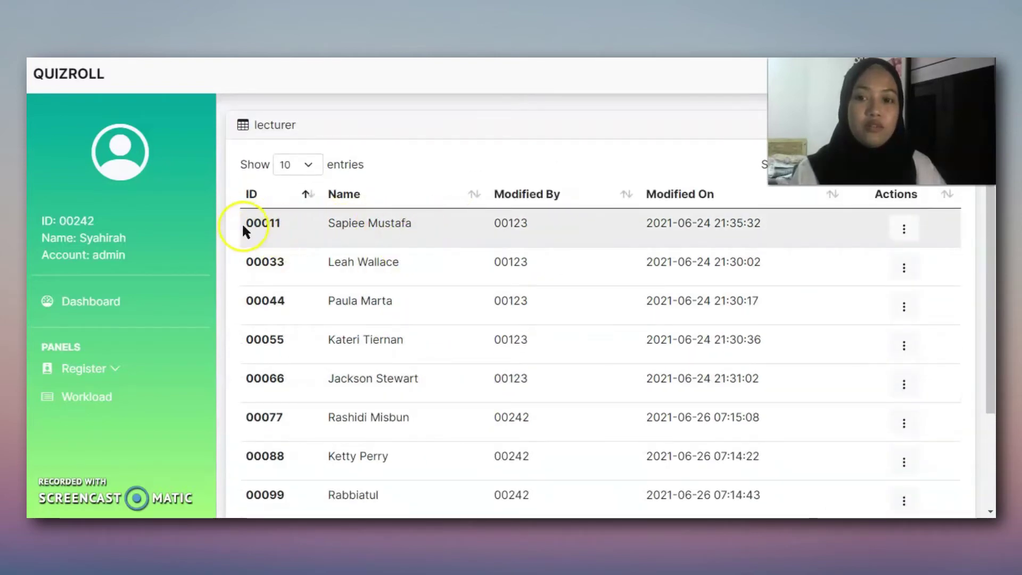
scroll(548, 248, up, 2)
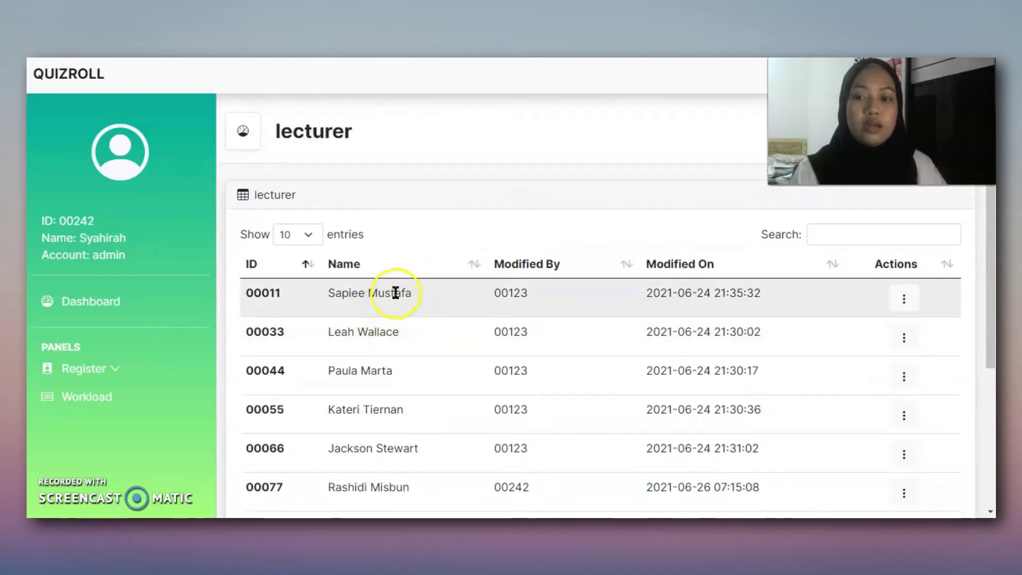
Return to Workload, then reopen Register > Lecturer showing lecturers 00011 through 00099
click(96, 398)
scroll(479, 319, down, 2)
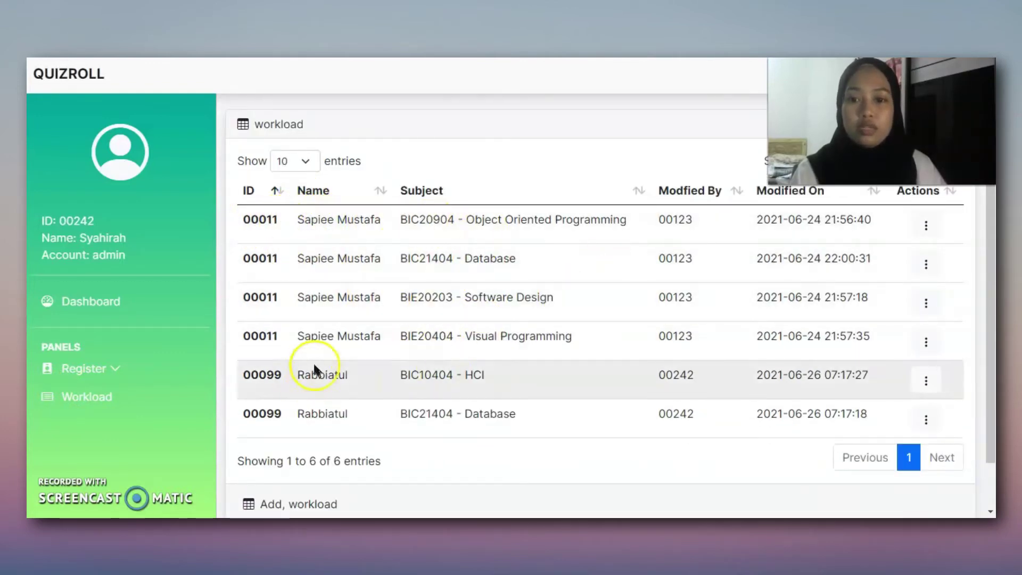
click(97, 371)
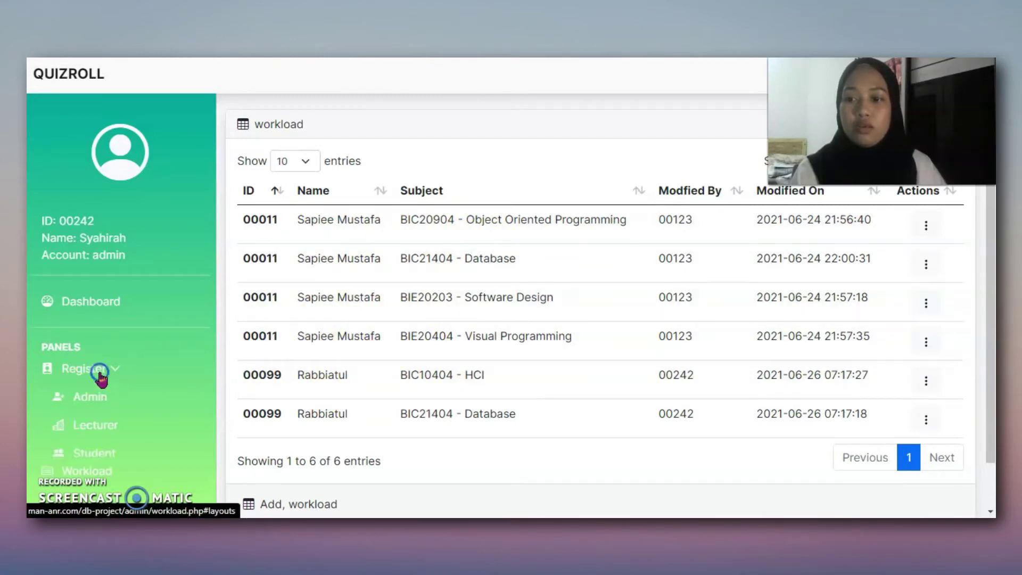
click(94, 432)
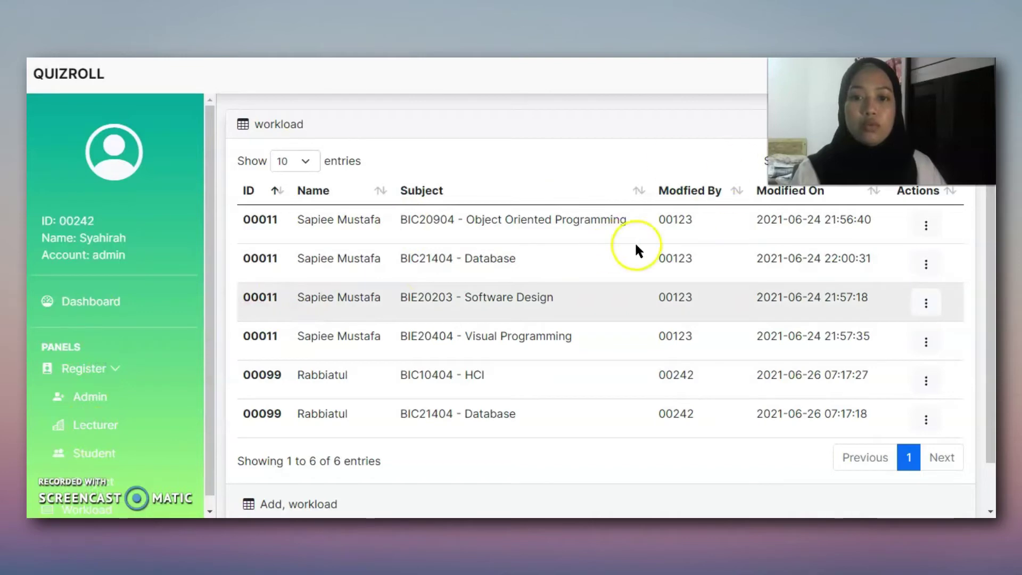
scroll(843, 330, down, 3)
scroll(662, 268, up, 1)
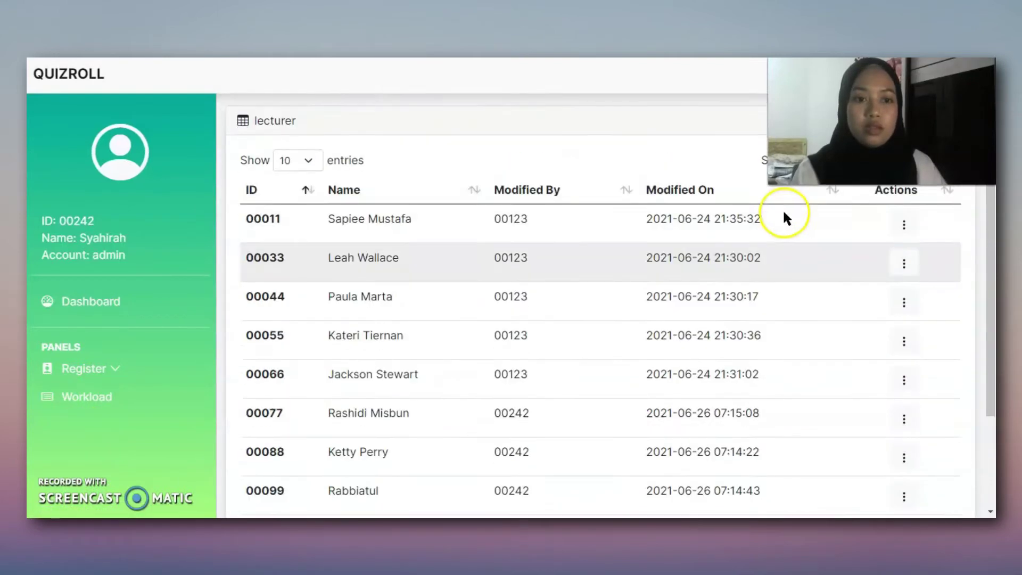
click(905, 234)
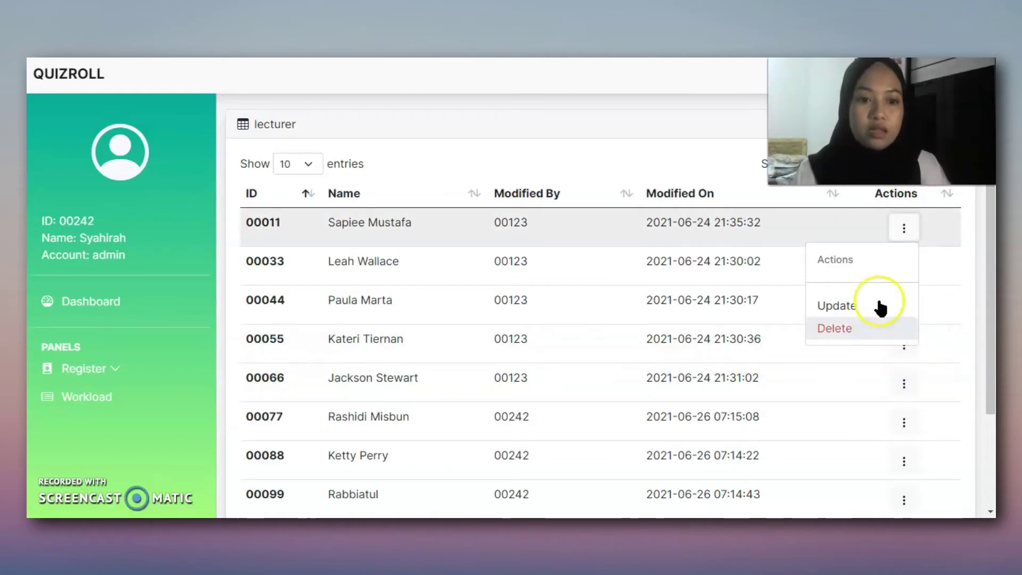
click(850, 330)
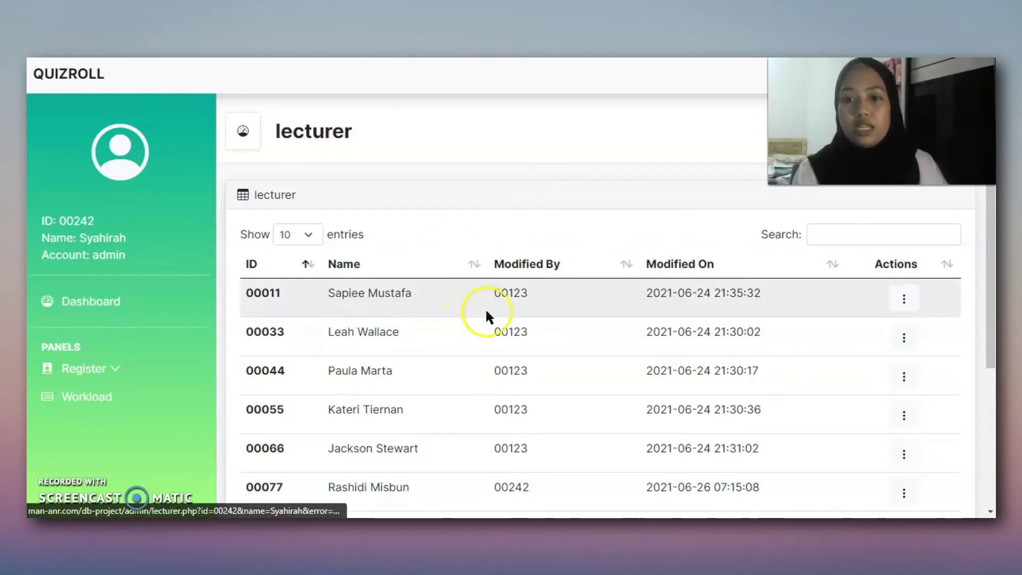
scroll(486, 313, down, 3)
click(900, 429)
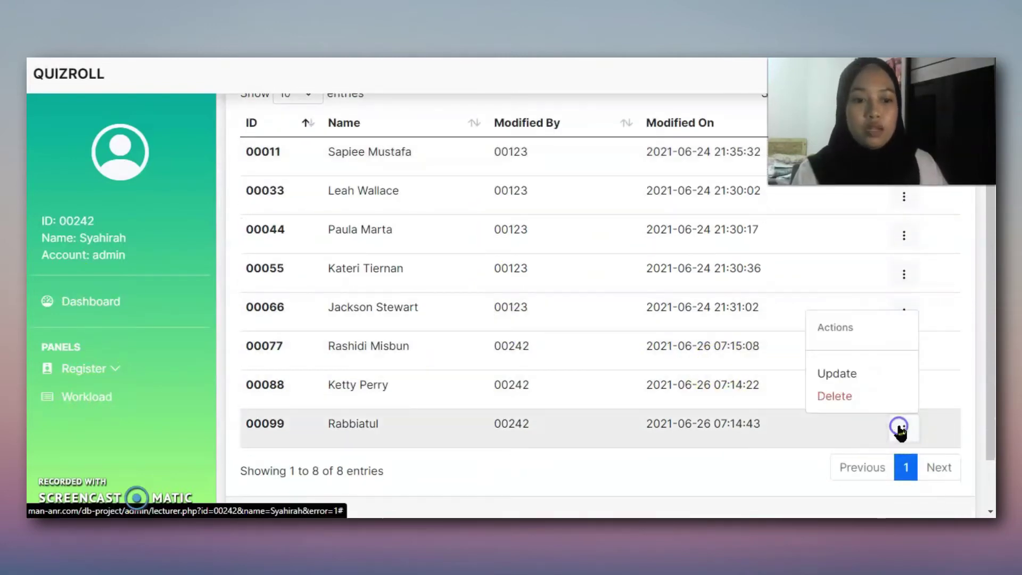
click(843, 397)
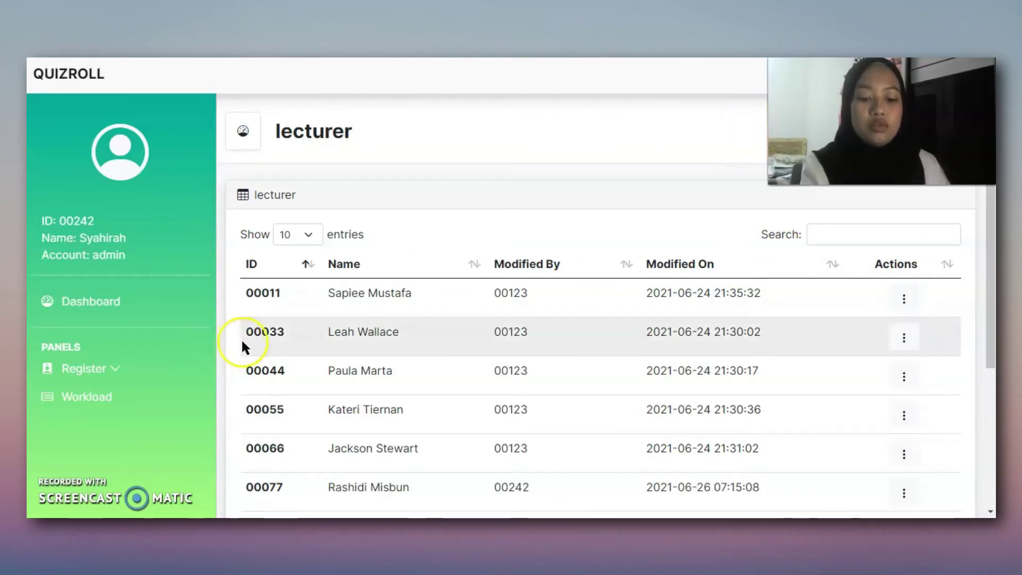
Open the Admin records page under Register and scroll through it
click(101, 373)
click(98, 395)
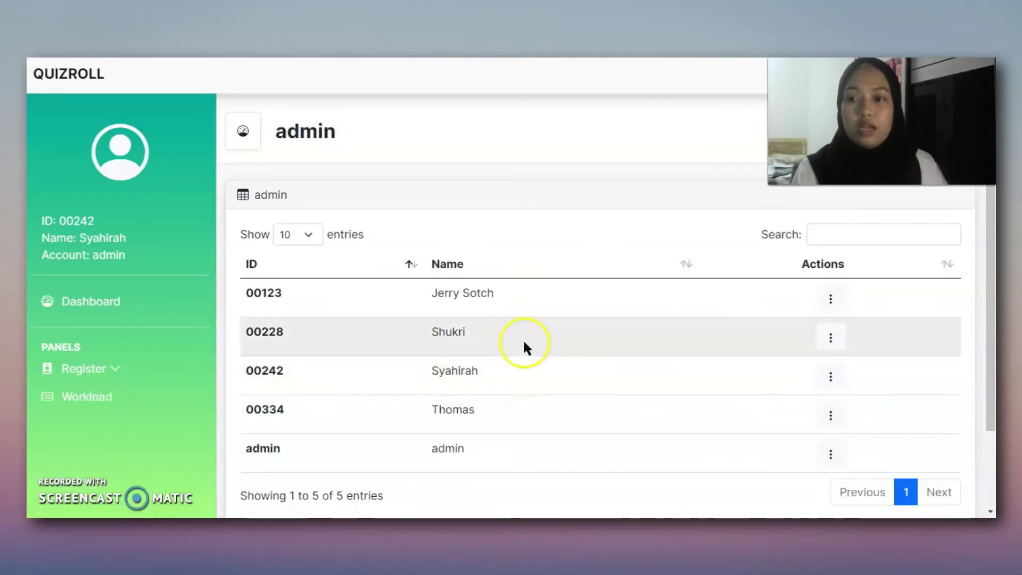
scroll(408, 334, down, 2)
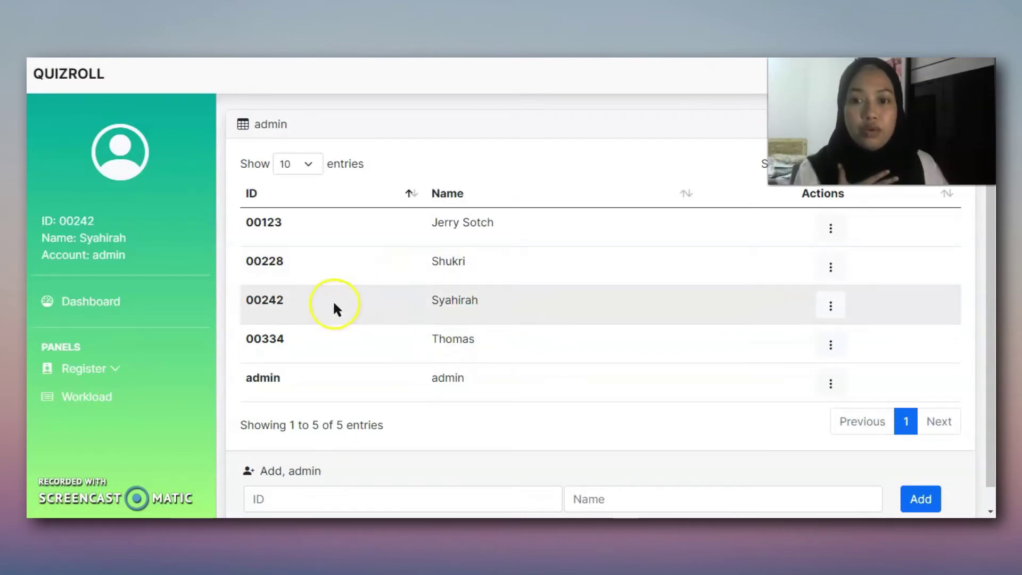
scroll(823, 368, up, 1)
scroll(822, 364, up, 1)
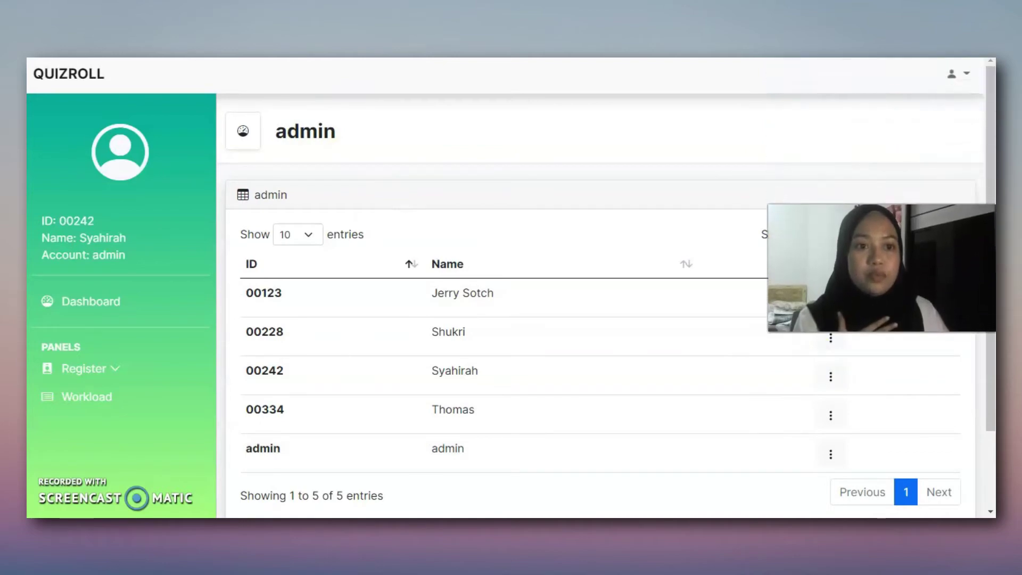
Log out and sign back in on the Admin tab with the administrator ID and password
click(962, 78)
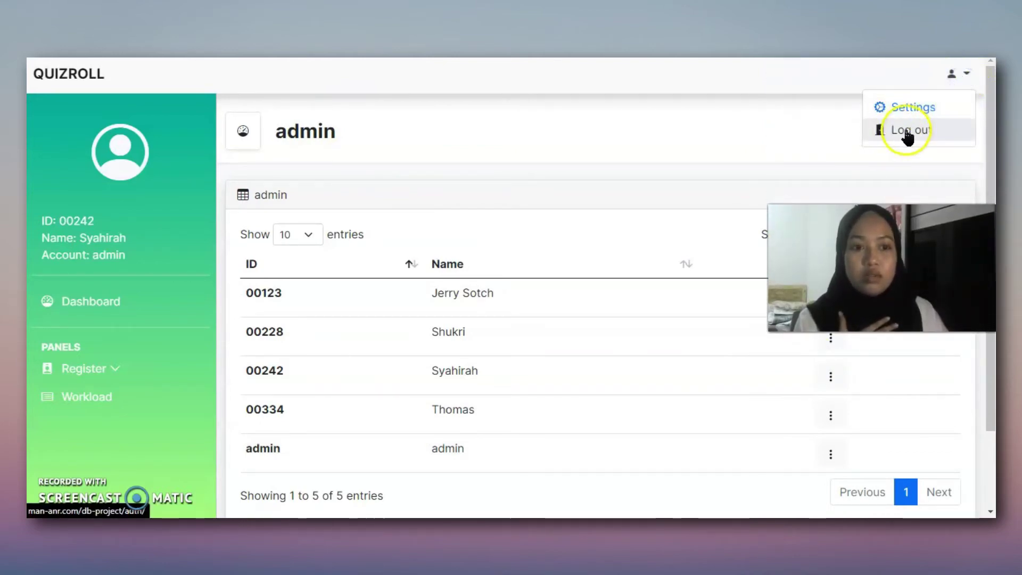
click(906, 131)
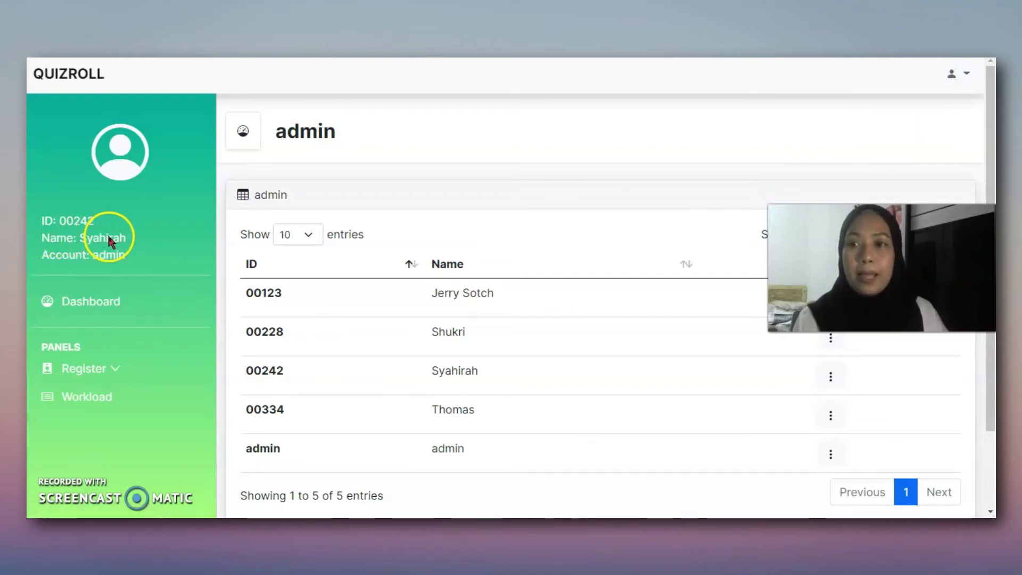
click(573, 165)
click(513, 266)
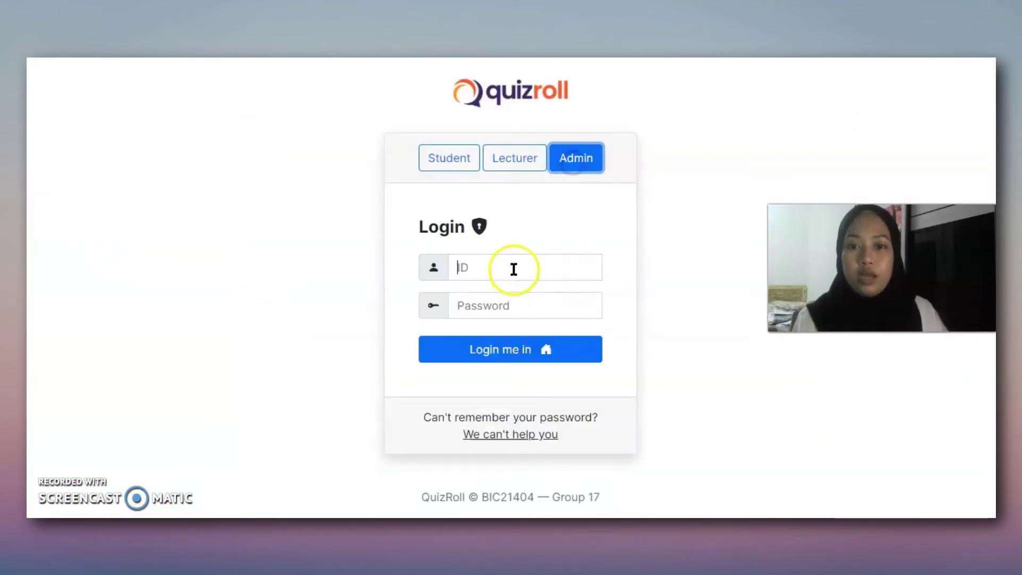
text(admin)
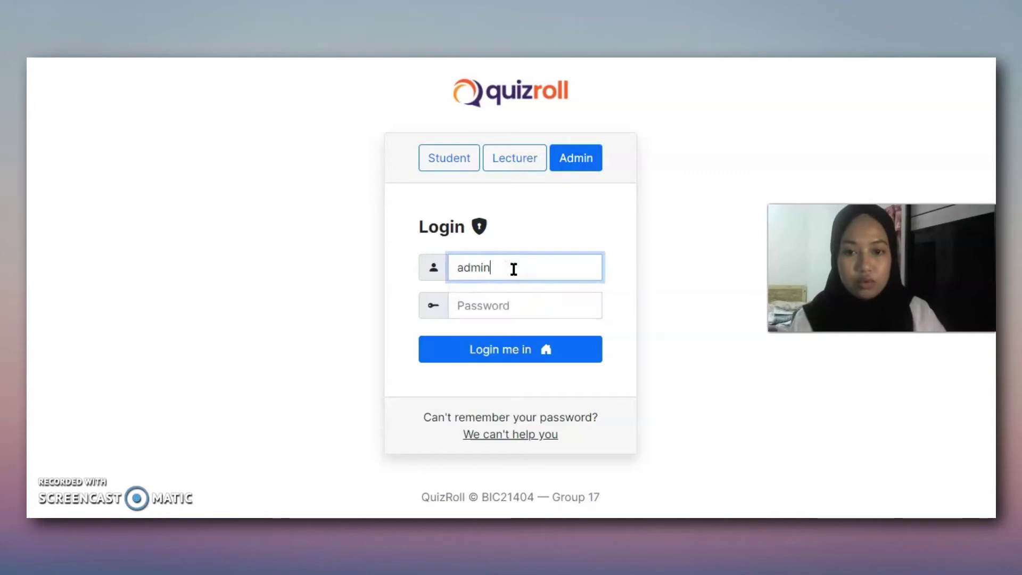
click(489, 303)
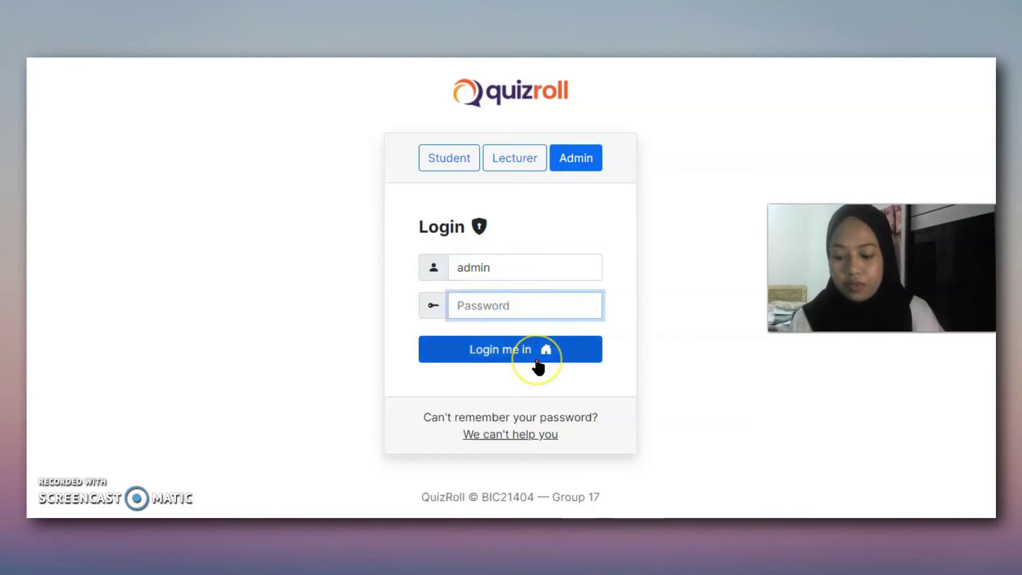
click(519, 351)
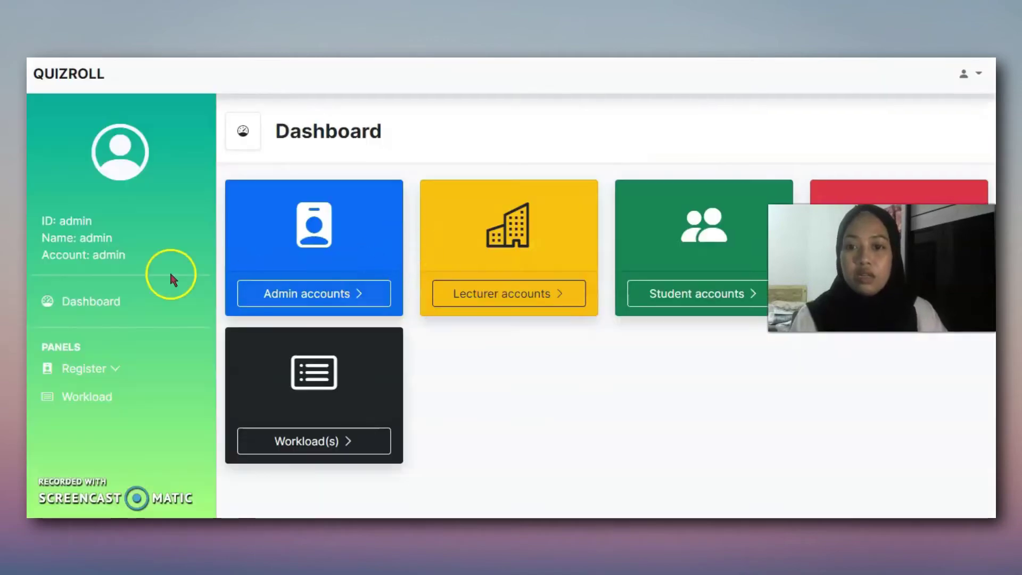
Open Admin accounts from the Dashboard and attempt to delete the third admin record
click(302, 294)
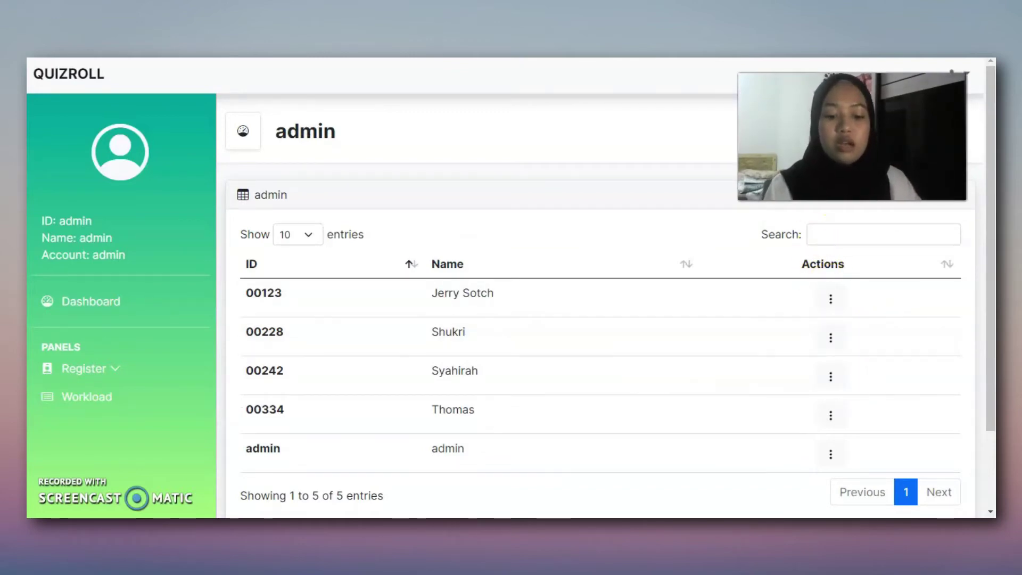
click(831, 379)
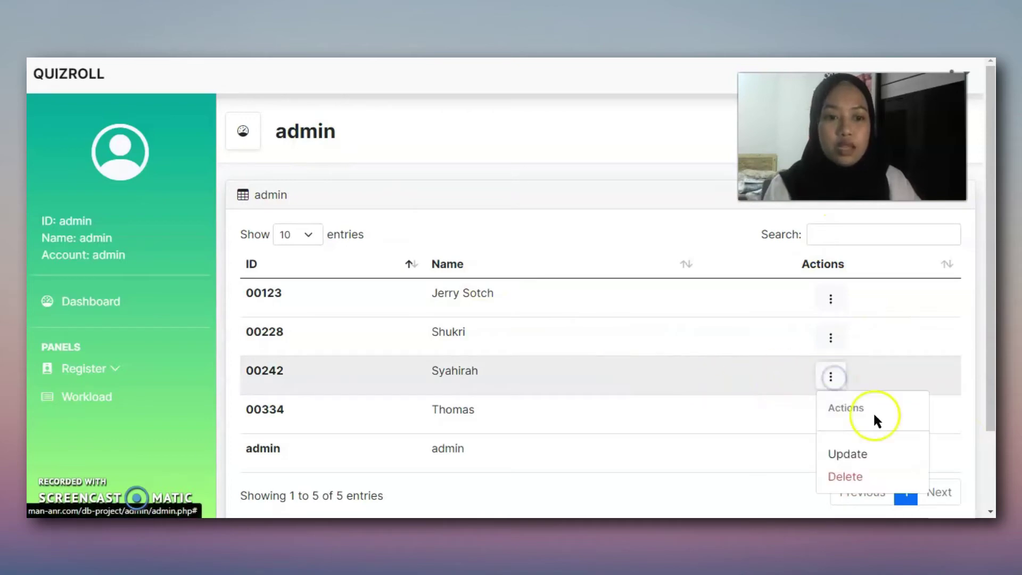
click(857, 477)
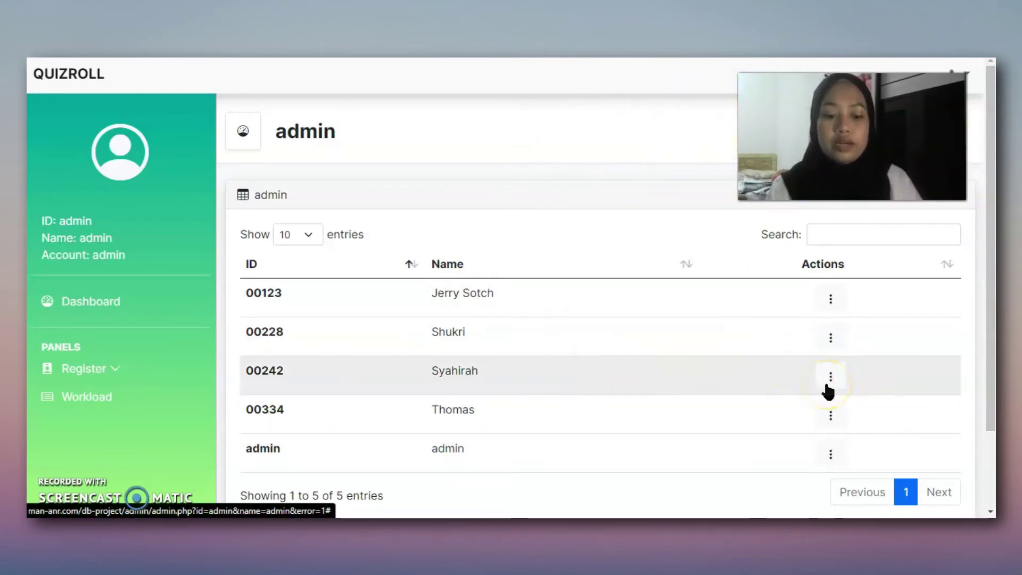
Open the Student table under Register and scroll through the student records
click(100, 375)
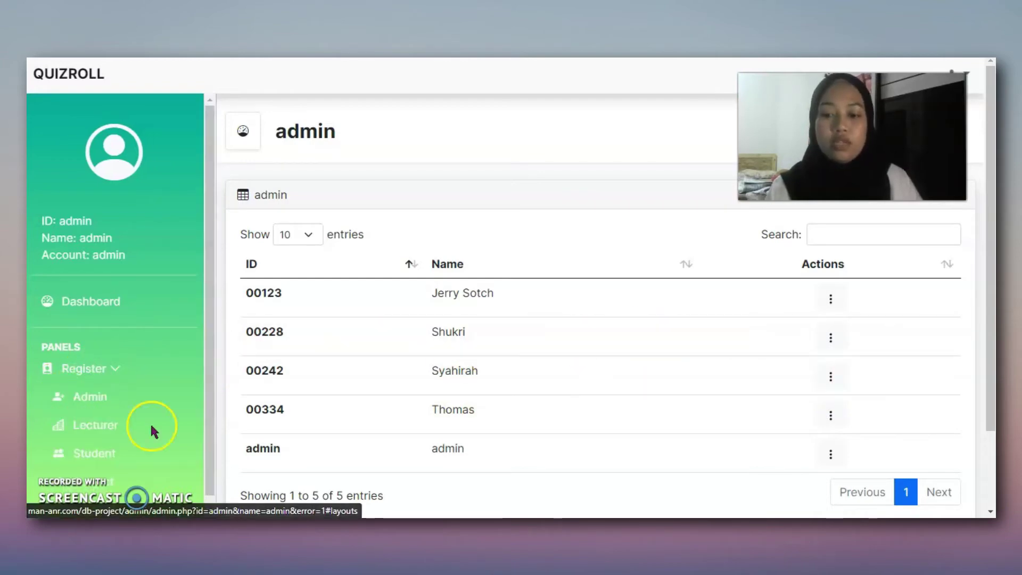
click(105, 452)
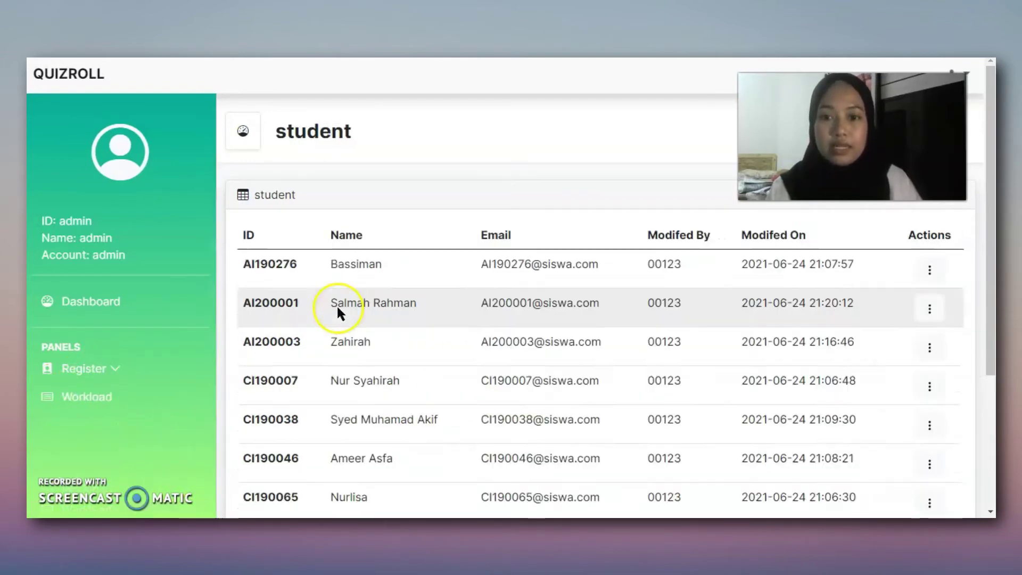
scroll(476, 281, down, 4)
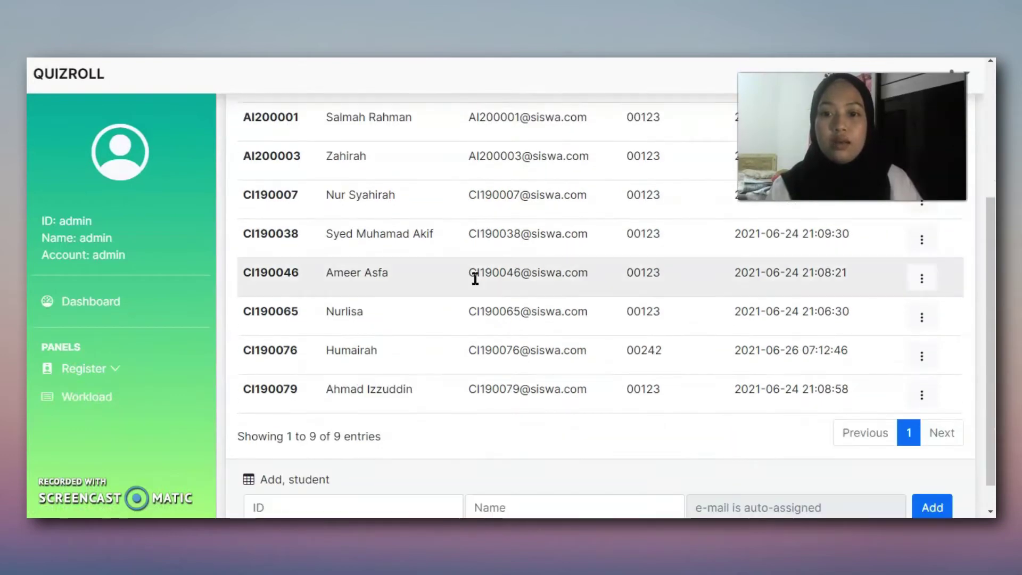
scroll(476, 278, up, 2)
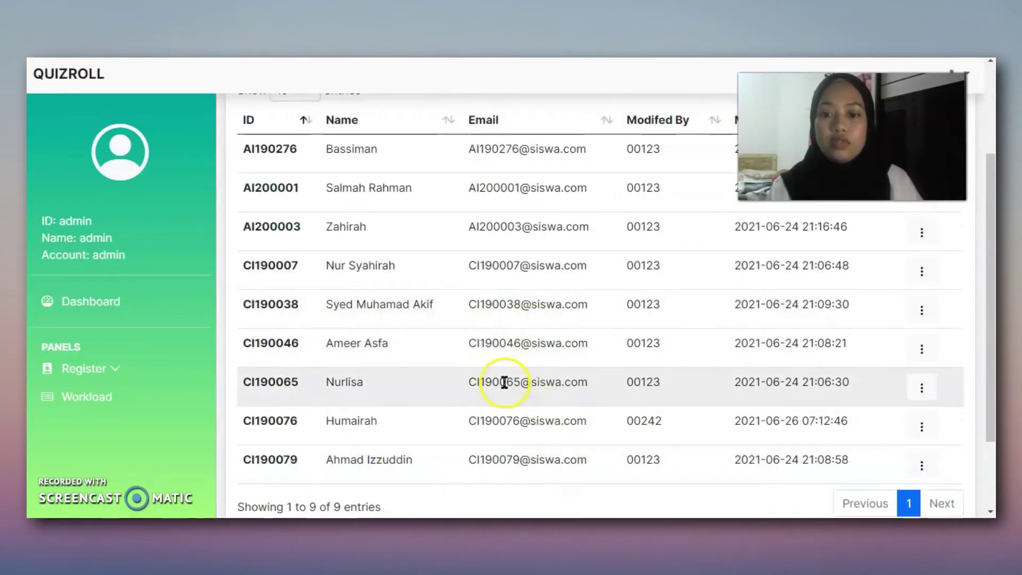
scroll(405, 362, up, 2)
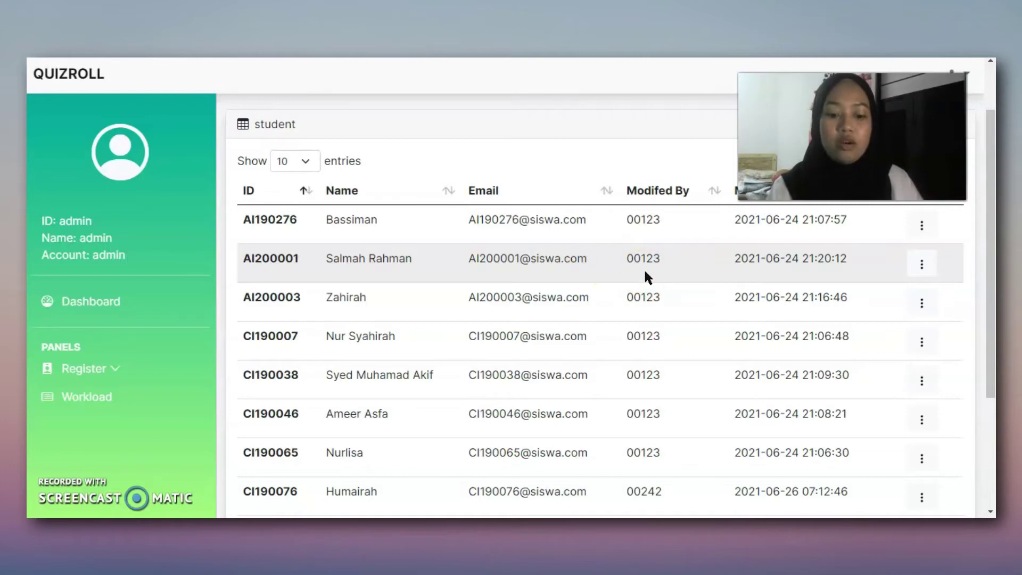
Try deleting the second student record from its Actions menu; it stays listed
click(630, 289)
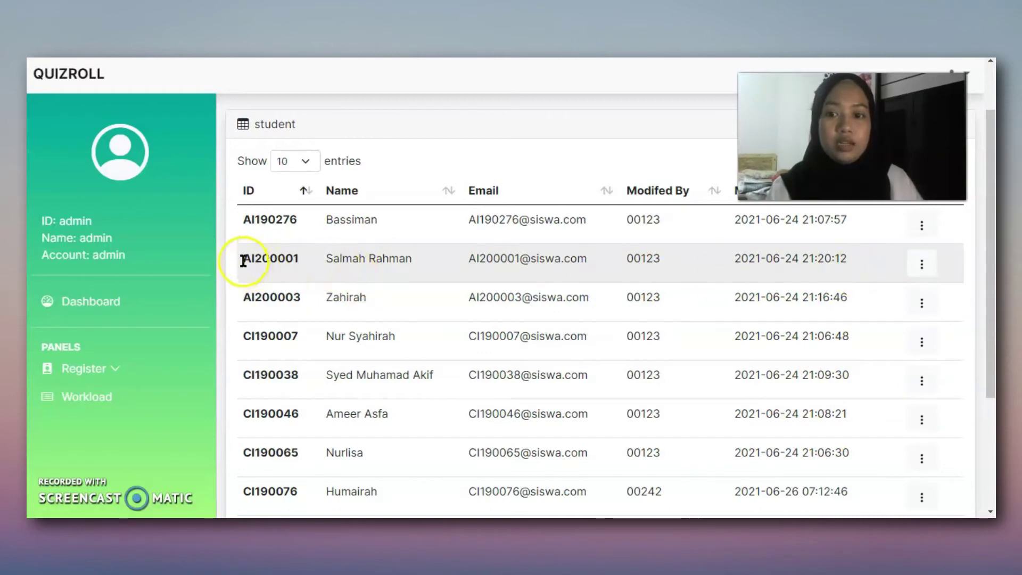
drag(243, 257, 843, 252)
click(923, 264)
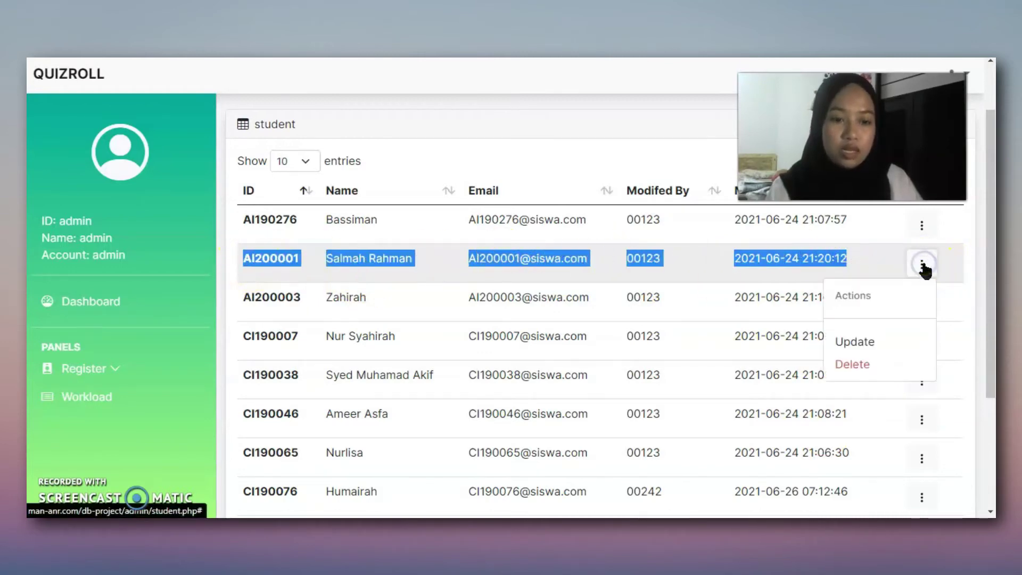
click(866, 367)
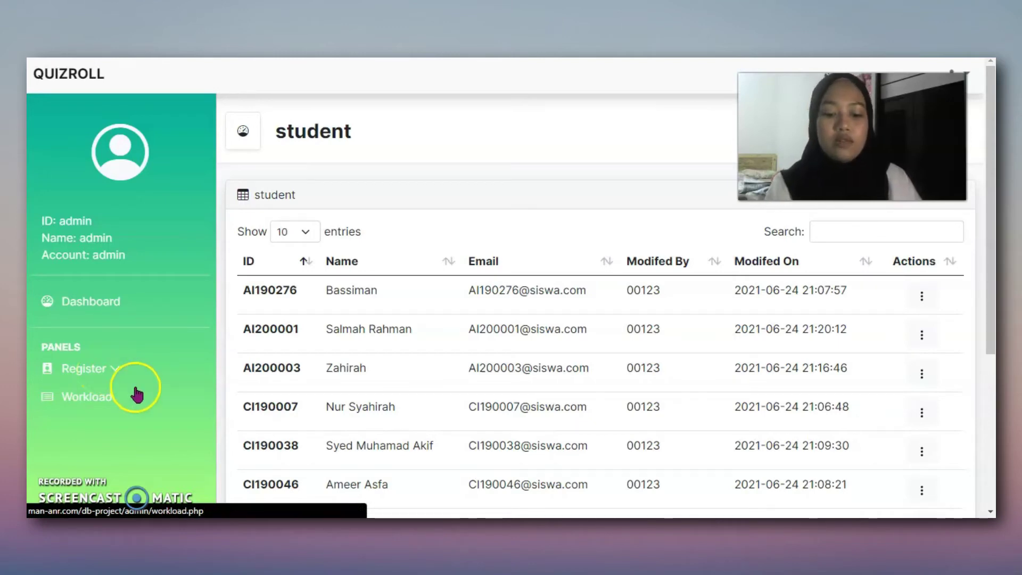
Open the Subject table and attempt to delete the BIC21404 Database subject
click(107, 370)
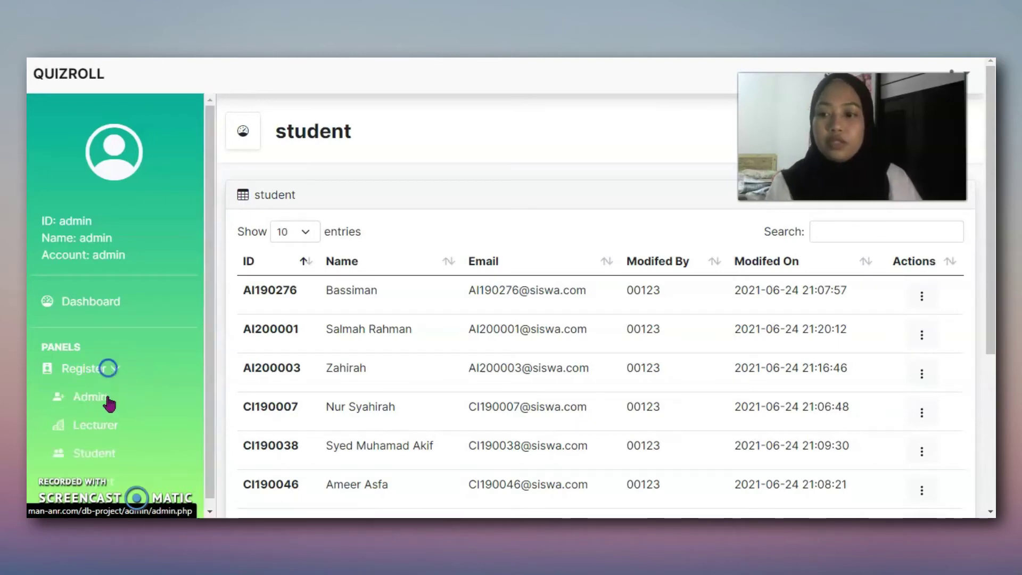
click(104, 484)
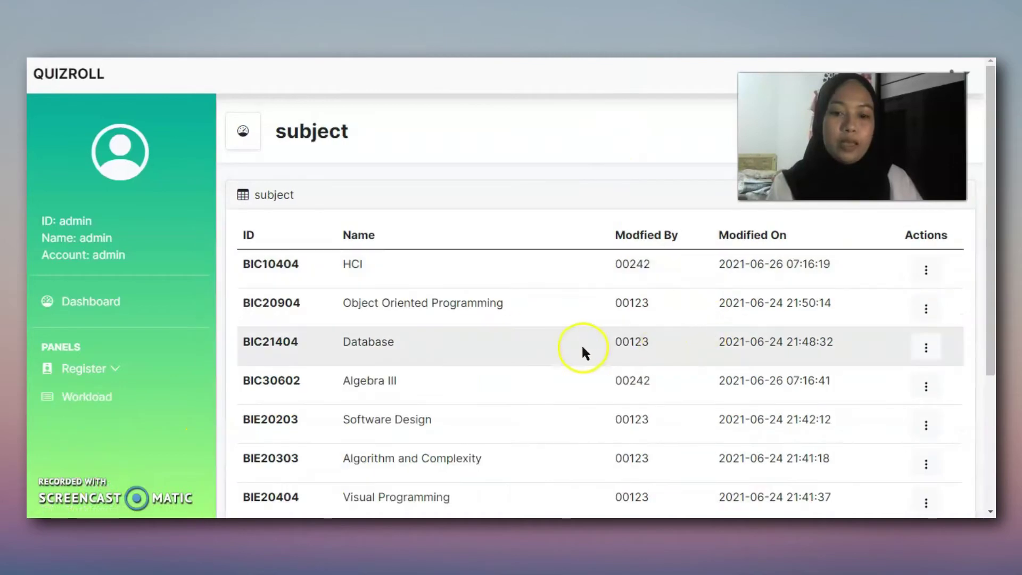
scroll(532, 324, down, 3)
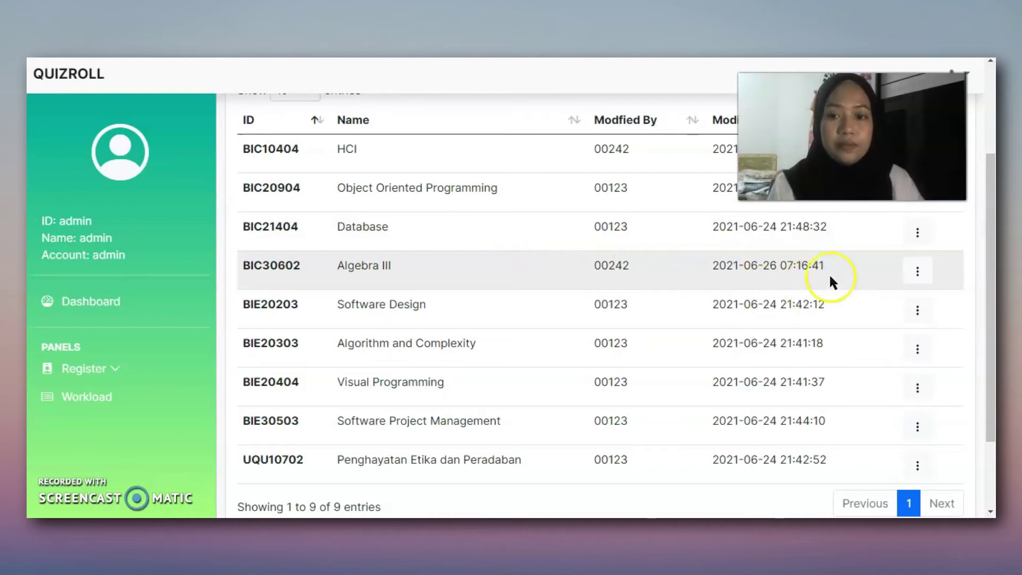
scroll(453, 298, up, 2)
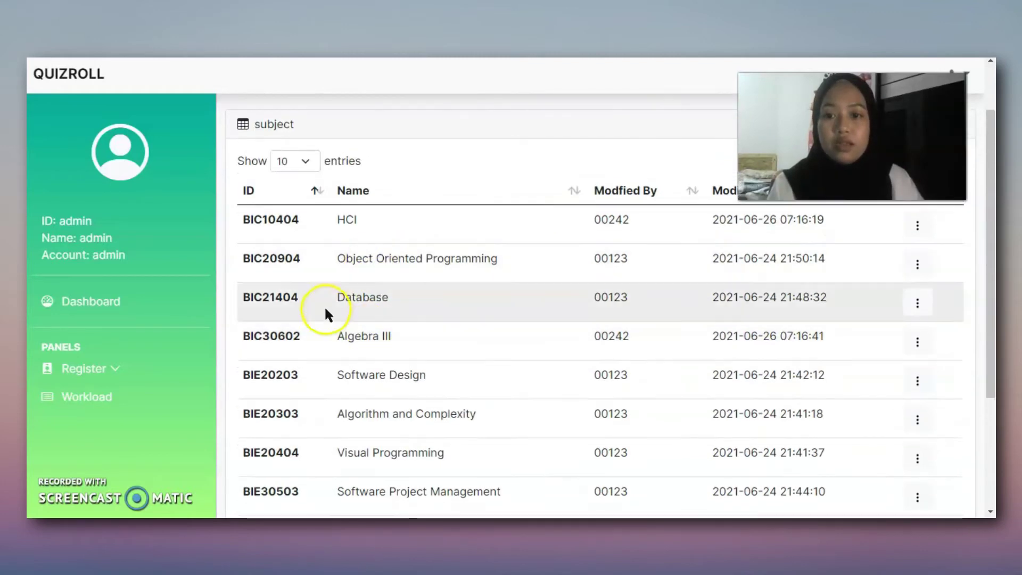
click(918, 303)
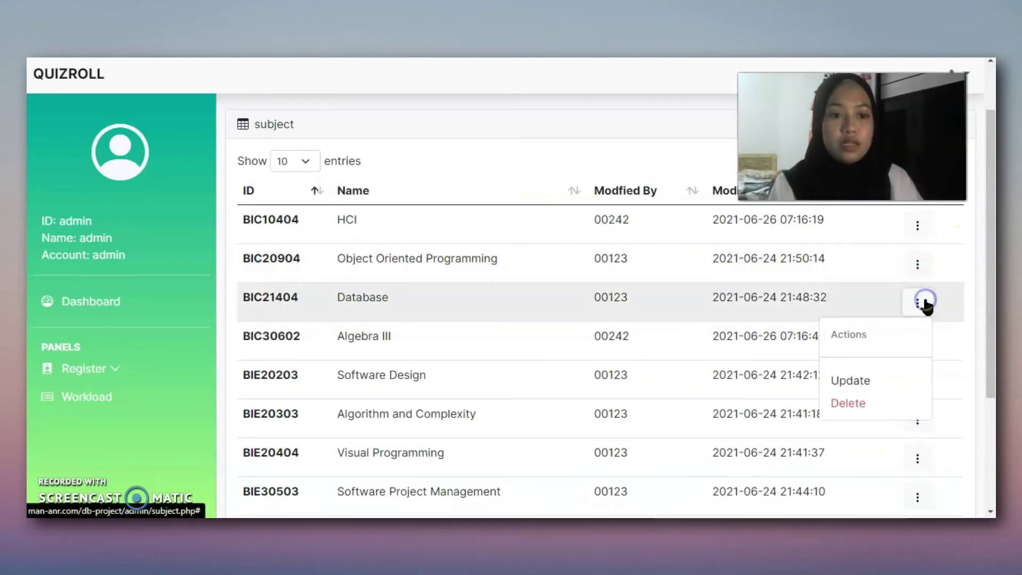
click(860, 403)
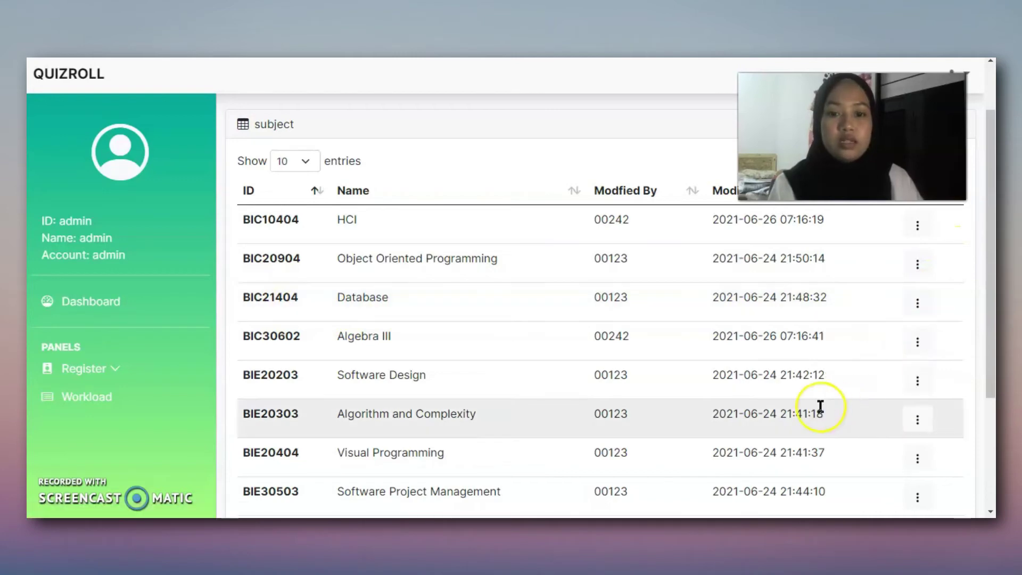
Check the Workload table, where the Database and HCI subjects are still assigned
scroll(852, 408, up, 2)
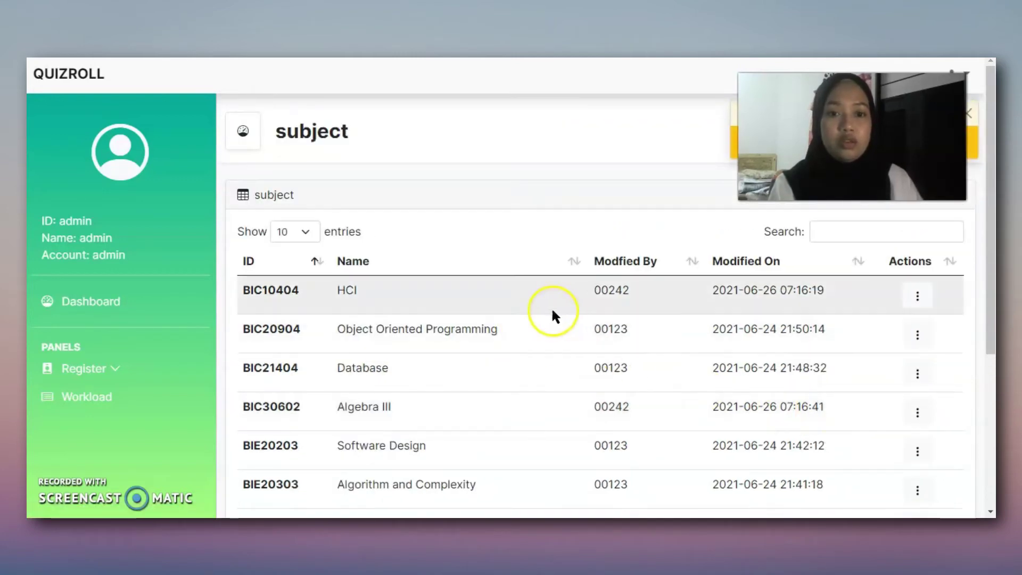
scroll(554, 312, down, 1)
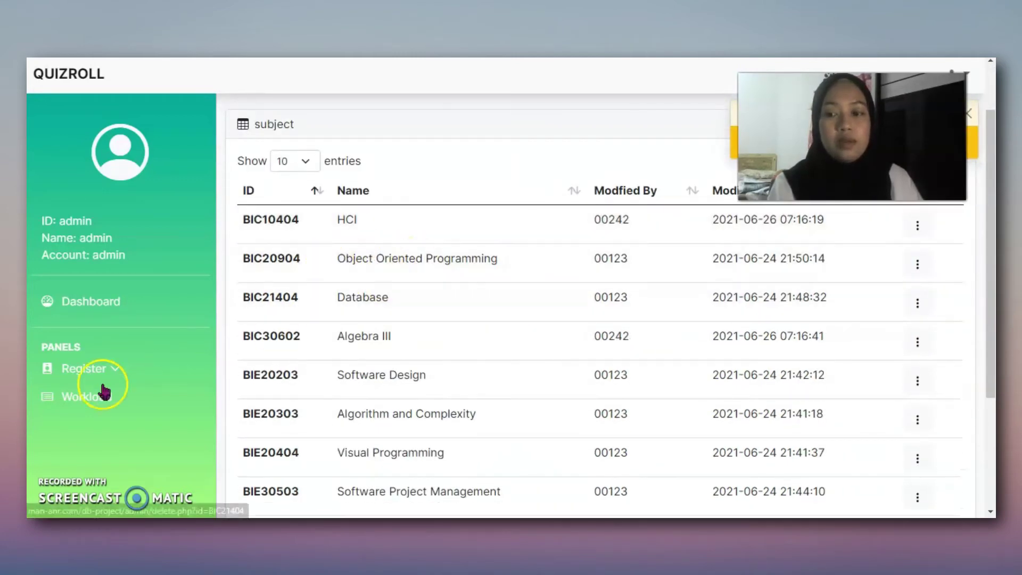
click(88, 397)
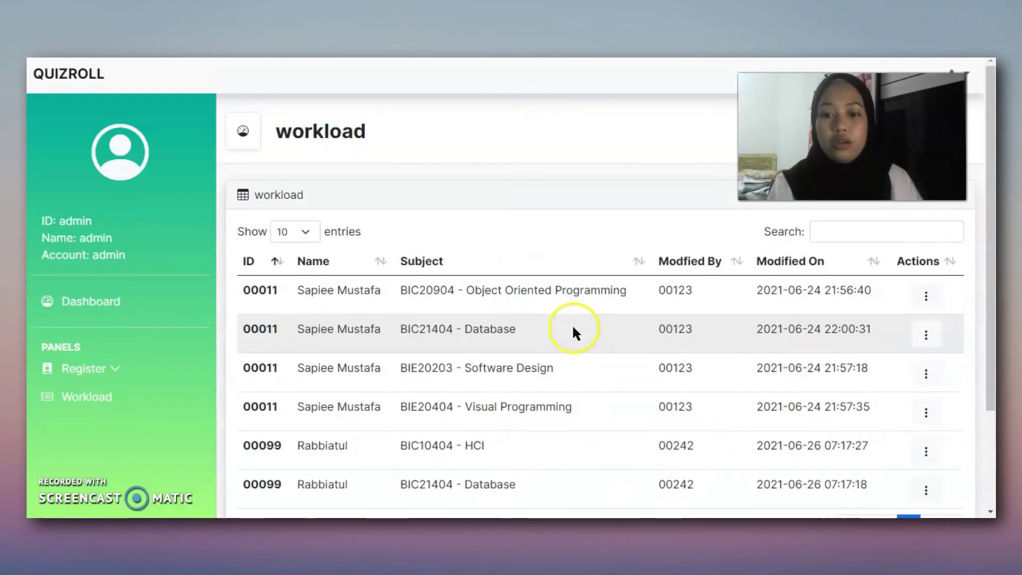
scroll(572, 326, down, 1)
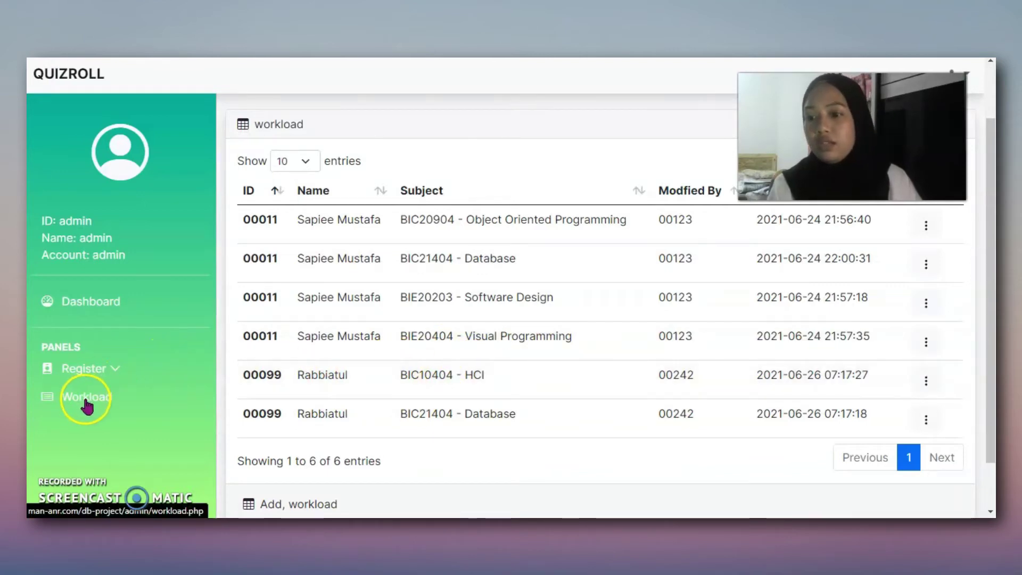
Back in the subject list, attempt to delete the BIC10404 HCI subject
click(106, 373)
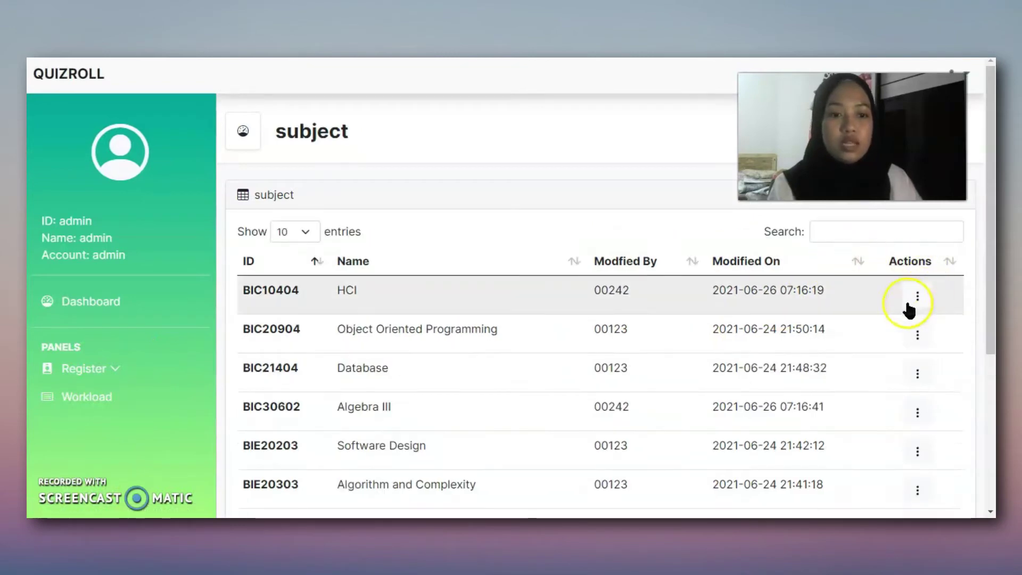
click(918, 298)
click(868, 395)
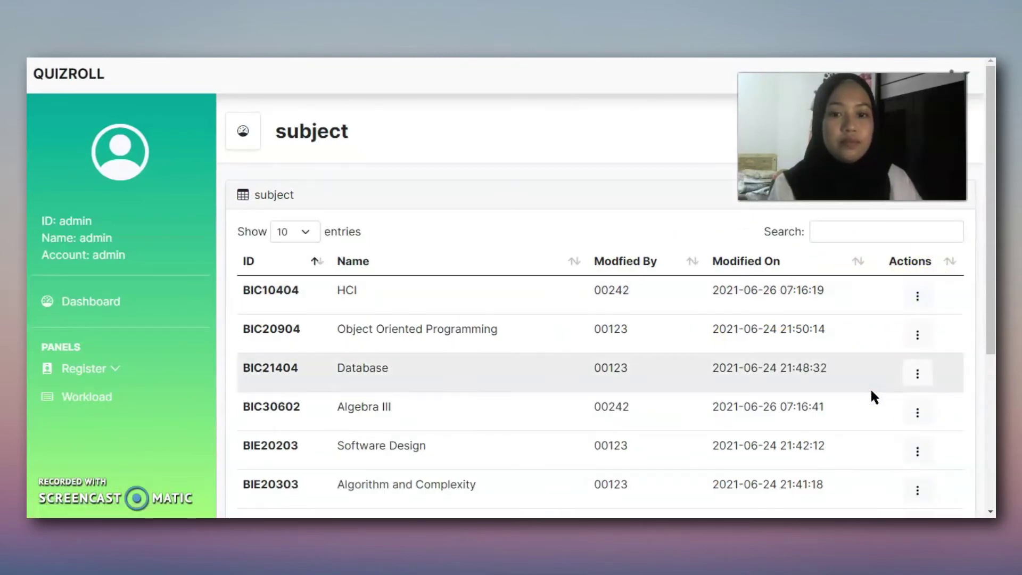
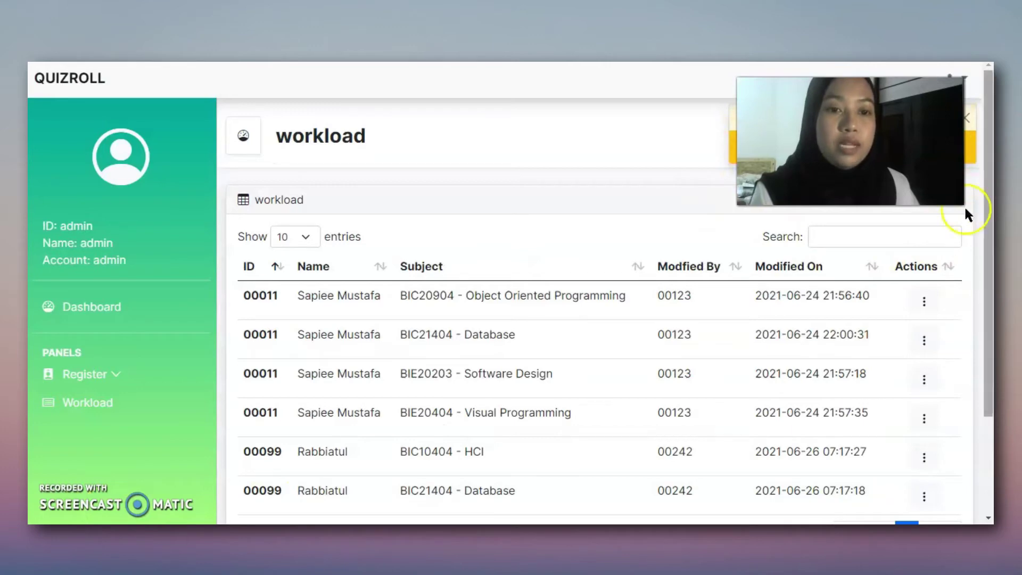
Delete the BIC10404 - HCI entry from the admin workload list
scroll(573, 372, down, 3)
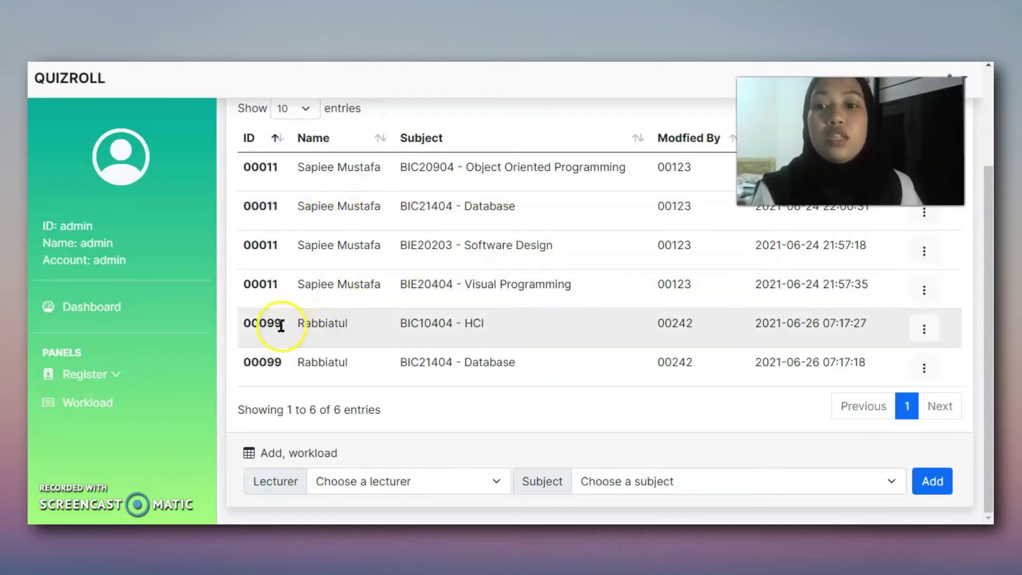
click(919, 329)
click(878, 425)
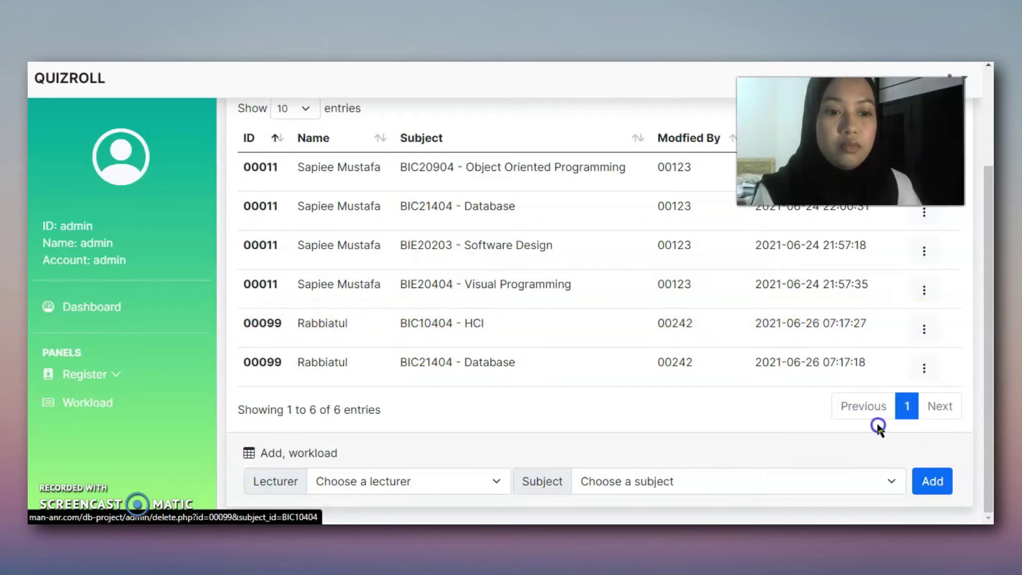
scroll(605, 330, down, 1)
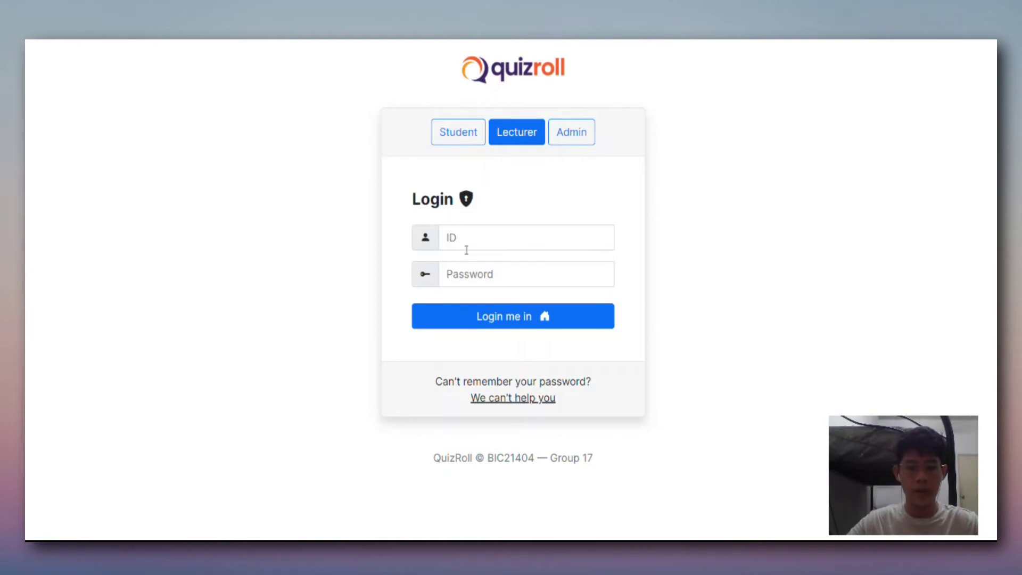
Sign in as the lecturer with the lecturer ID and the saved password
click(467, 250)
text(000)
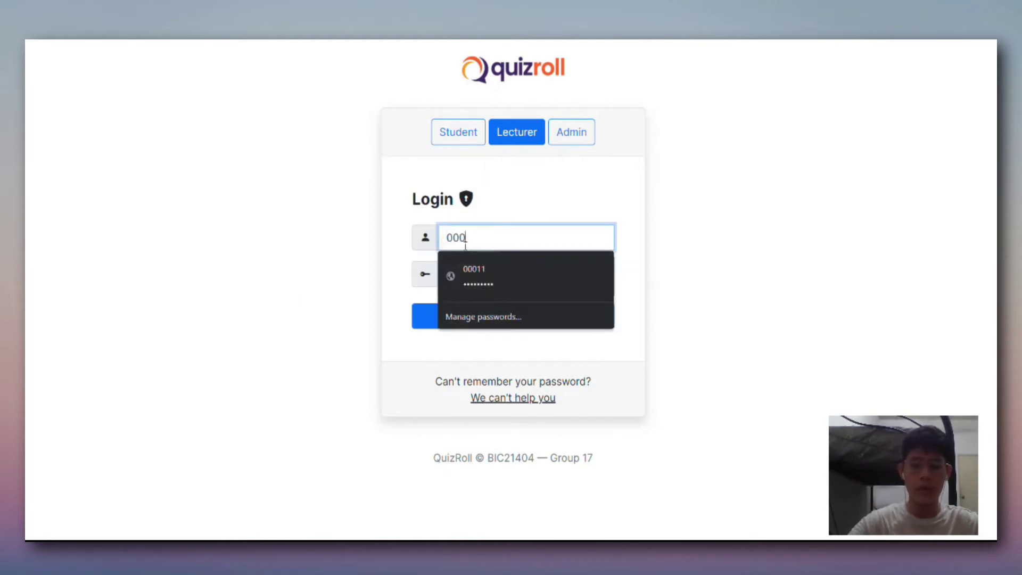
text(22)
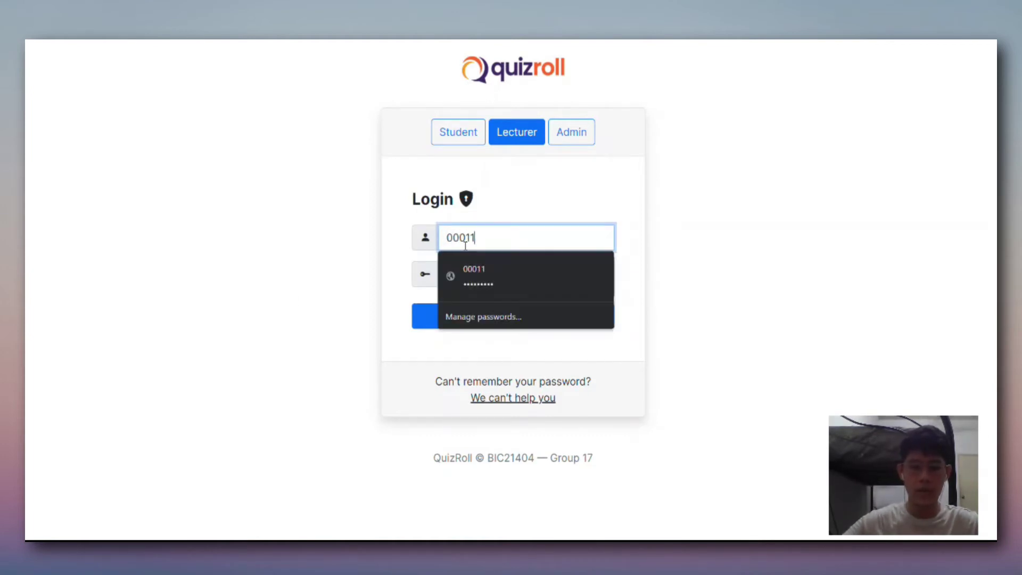
click(478, 282)
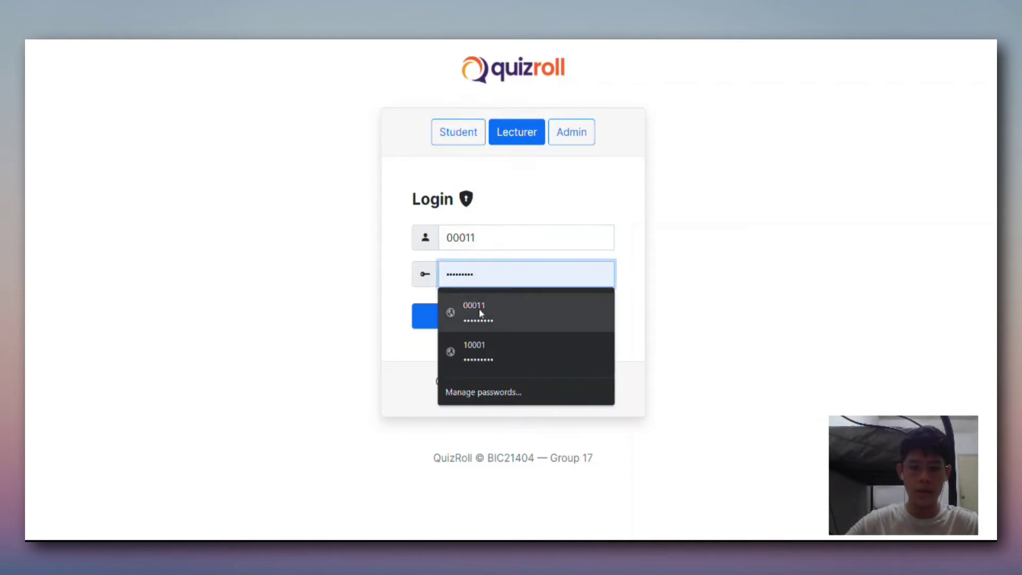
click(480, 313)
click(462, 319)
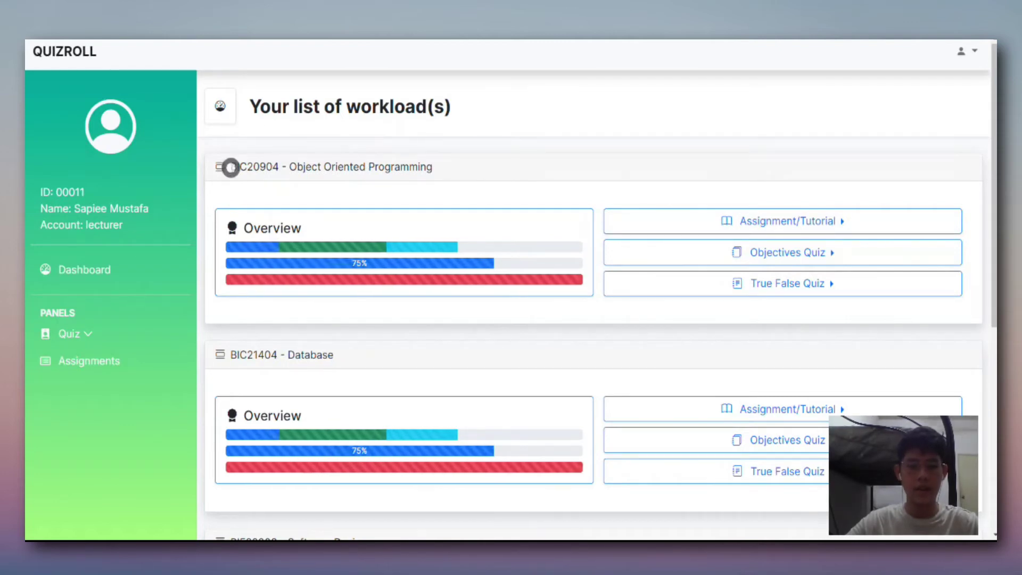
Highlight the Object Oriented Programming course title and the lecturer's name on the dashboard
drag(229, 167, 430, 167)
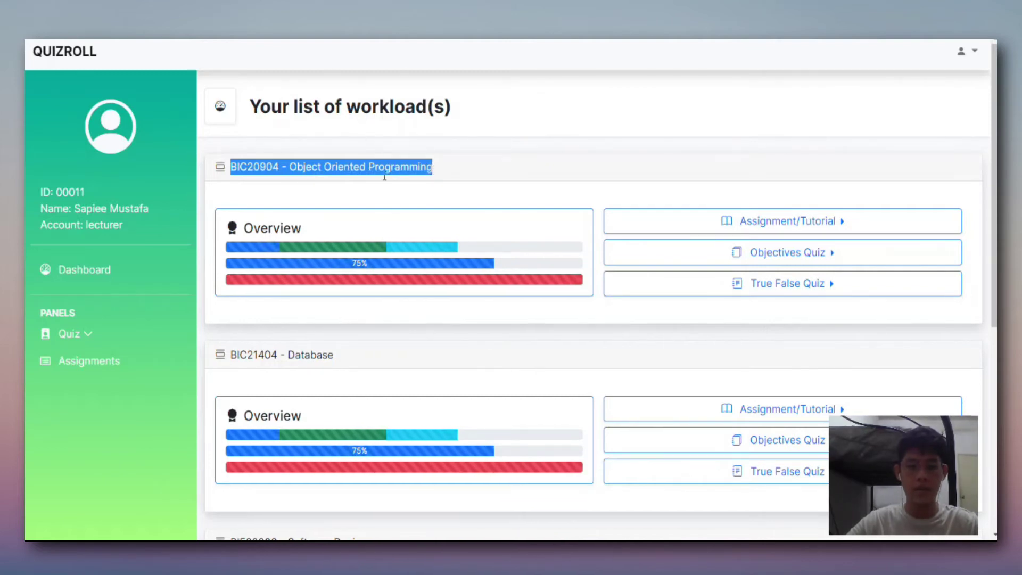
scroll(395, 199, down, 1)
scroll(370, 247, down, 1)
scroll(359, 221, up, 2)
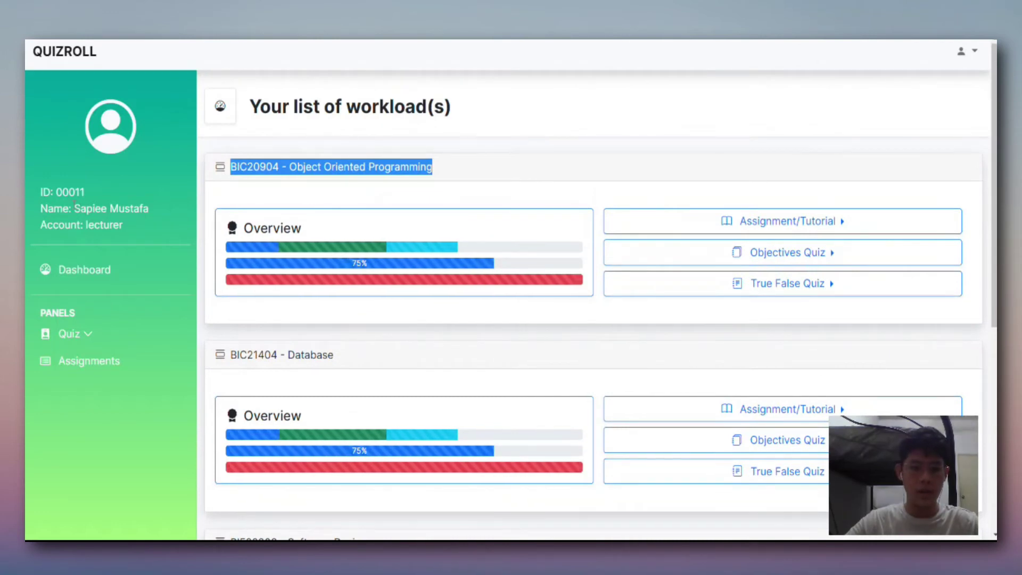
click(115, 210)
drag(116, 211, 178, 198)
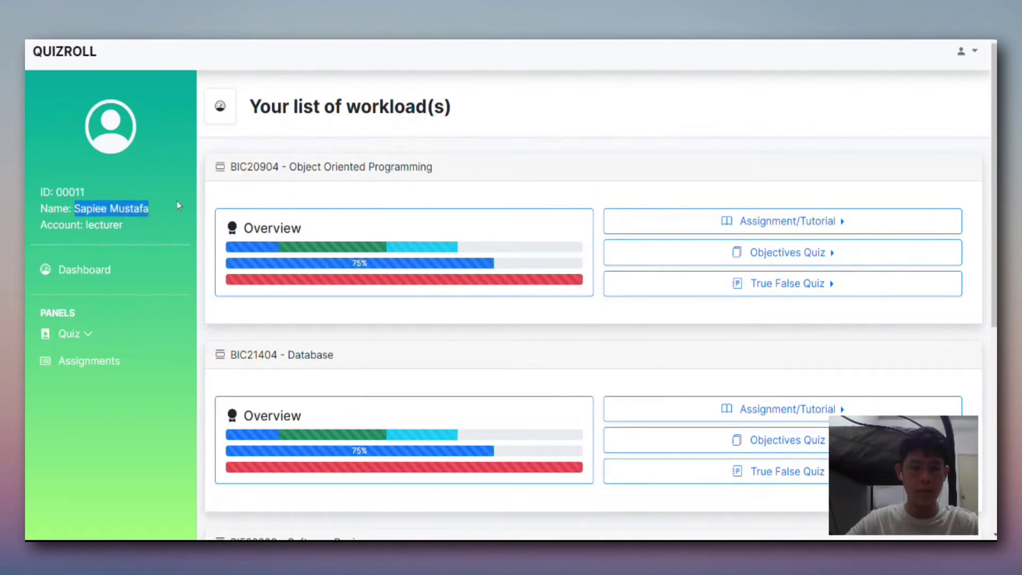
click(313, 170)
drag(313, 170, 413, 175)
Highlight 'Database' in the second course, then the Object Oriented Programming name again
scroll(342, 278, down, 1)
double_click(306, 287)
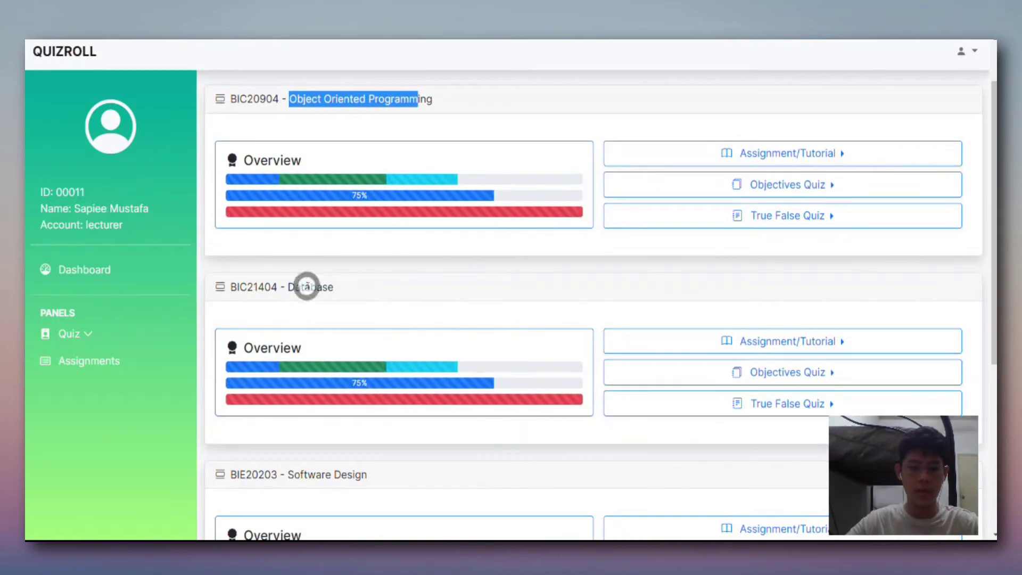
scroll(322, 308, down, 5)
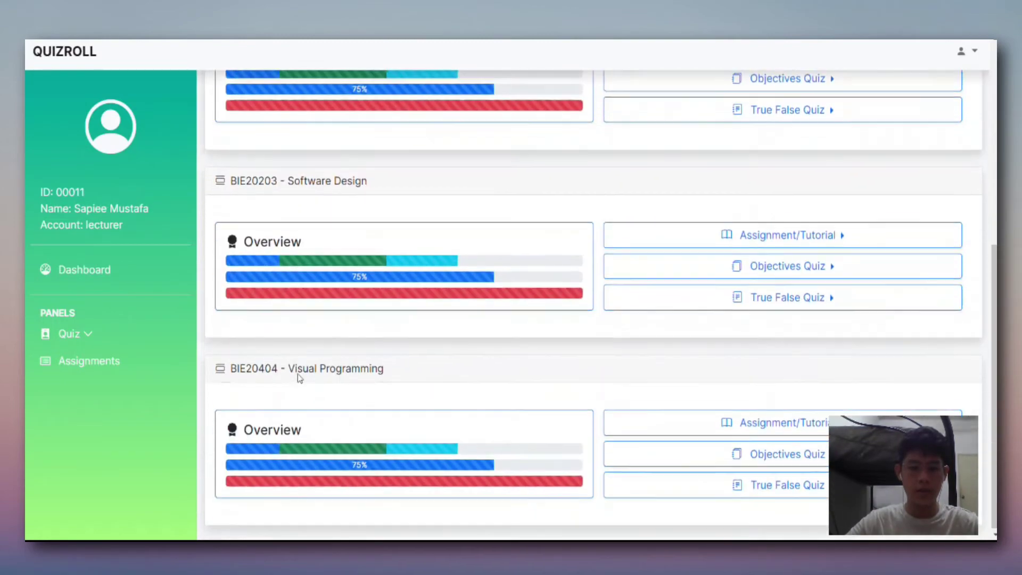
scroll(350, 351, up, 6)
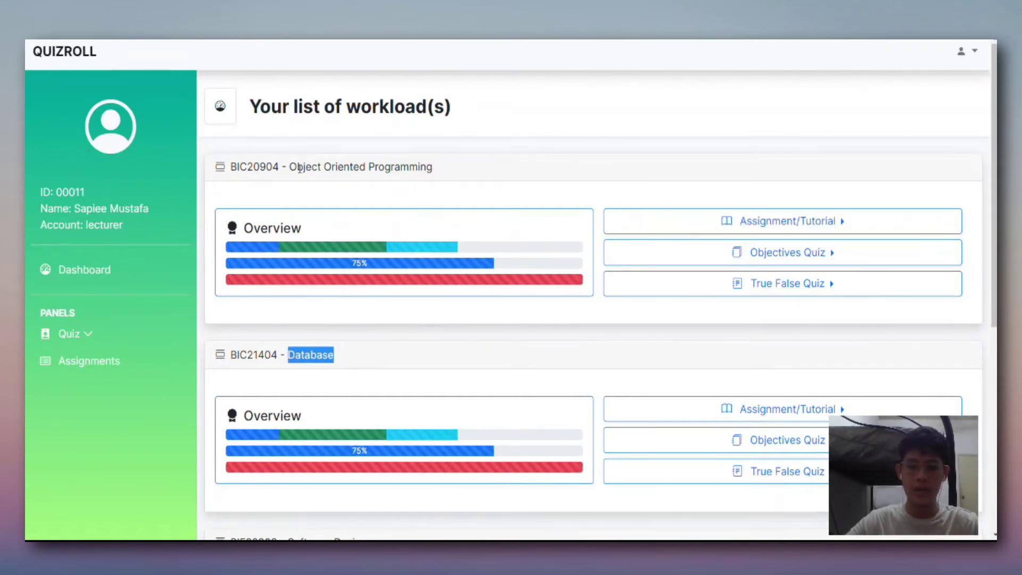
drag(291, 167, 435, 167)
click(648, 219)
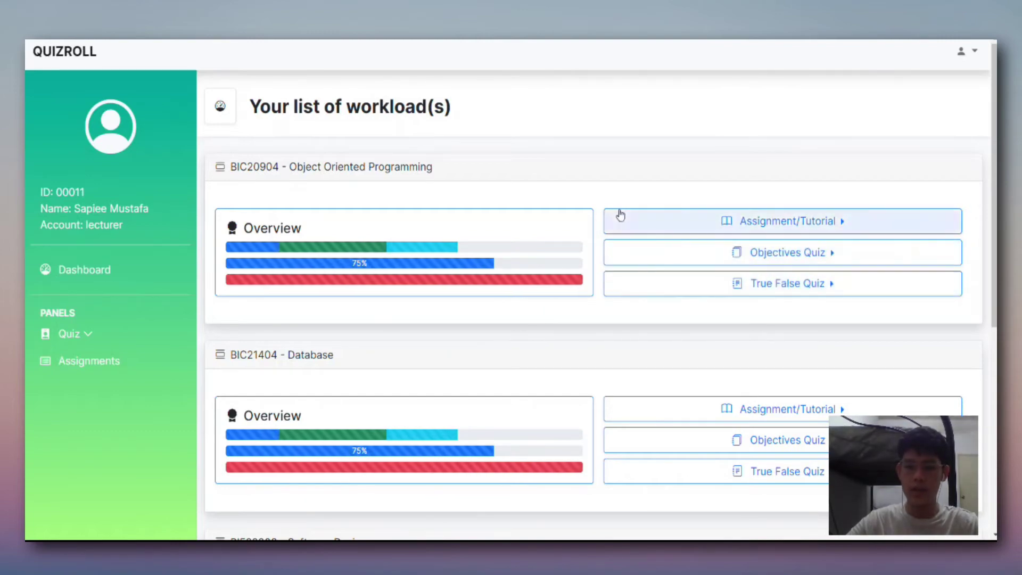
scroll(626, 250, down, 1)
scroll(630, 298, down, 5)
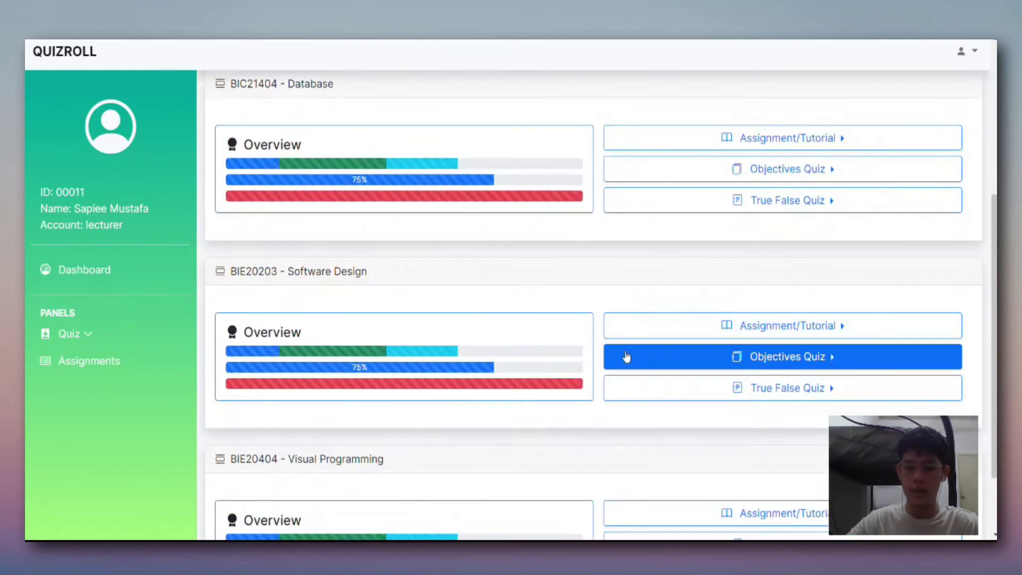
scroll(626, 346, up, 5)
Preview the assignment, objectives quiz and true/false quiz options for Object Oriented Programming
click(621, 218)
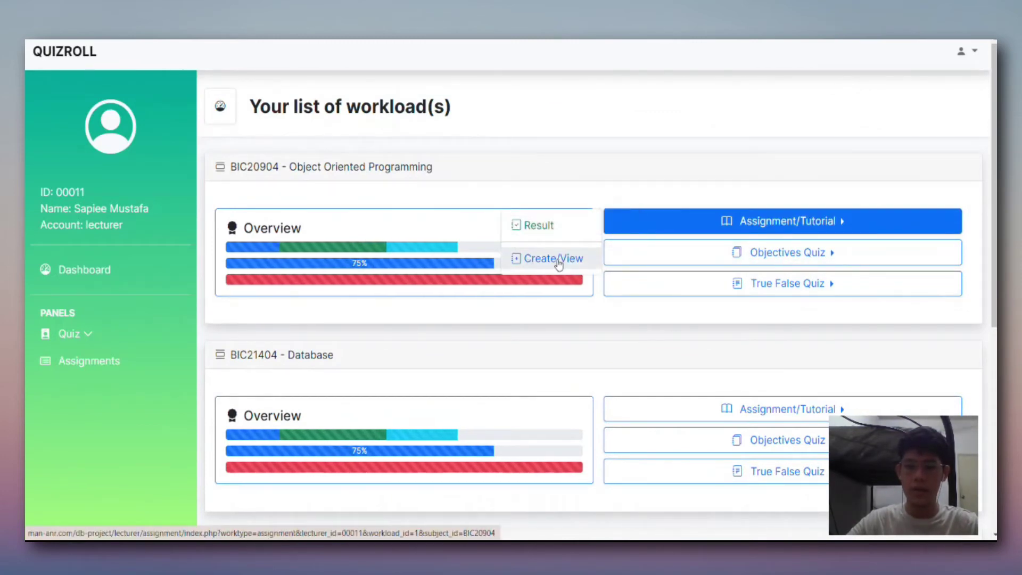
click(634, 250)
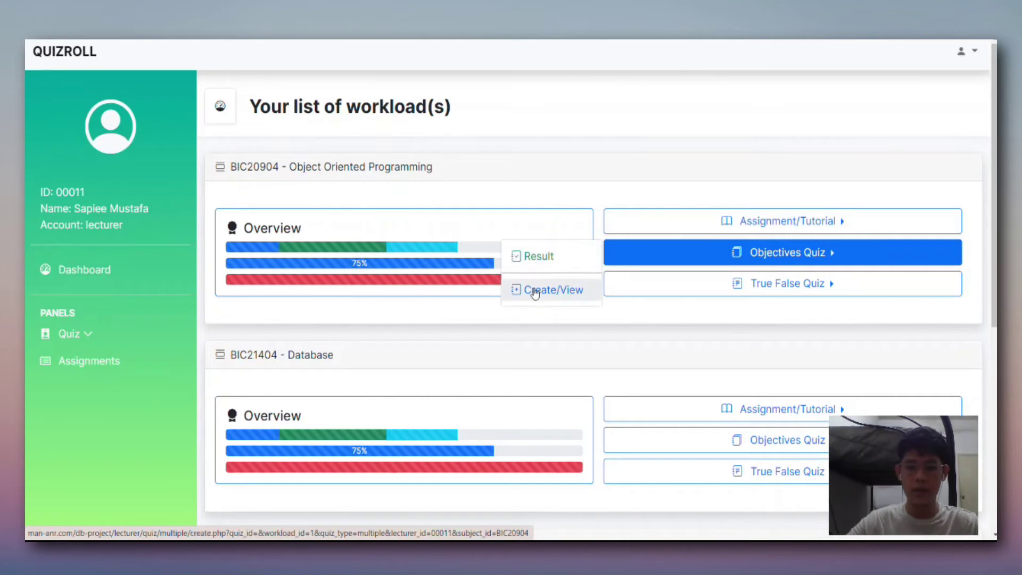
click(657, 296)
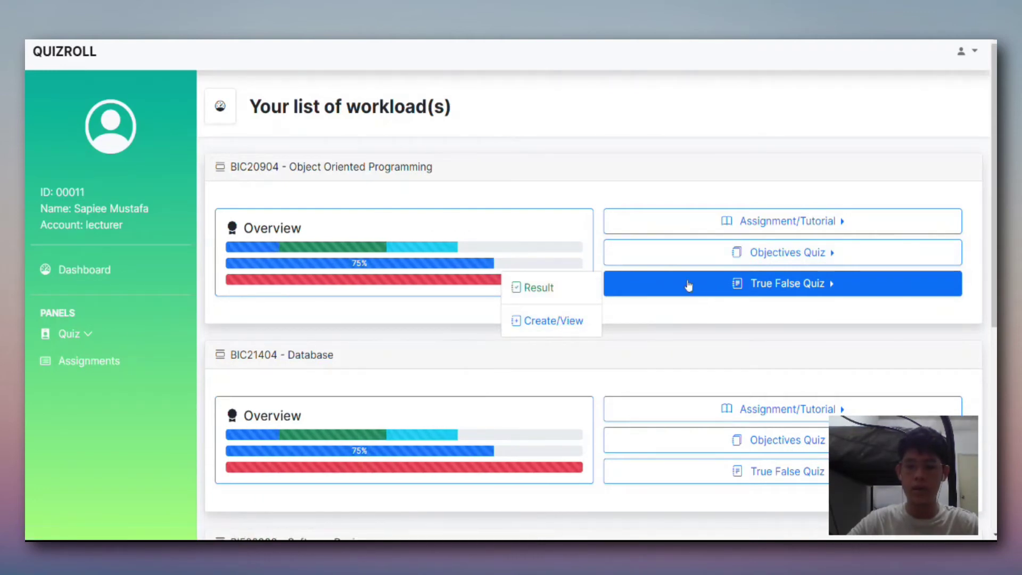
click(592, 164)
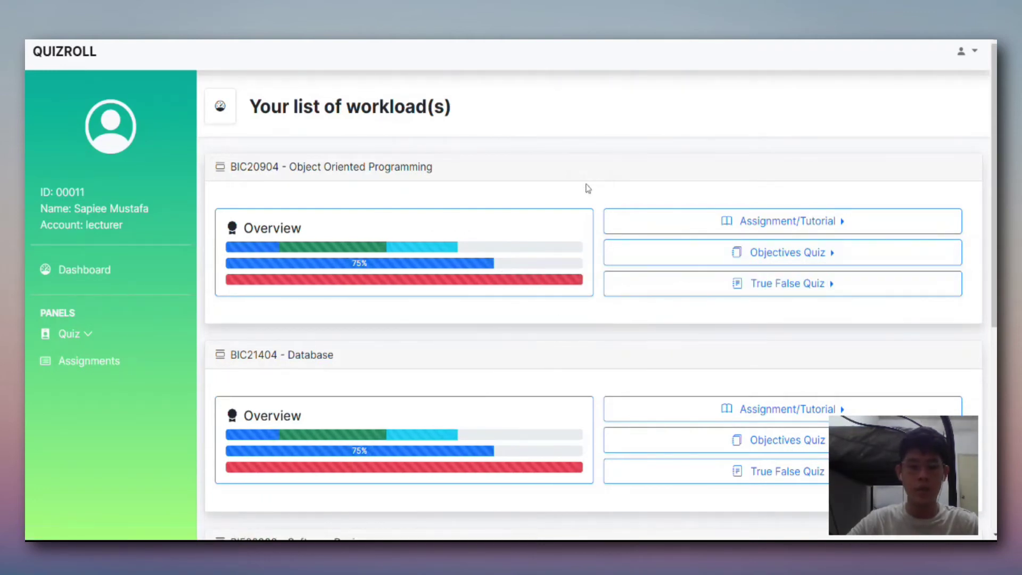
click(620, 222)
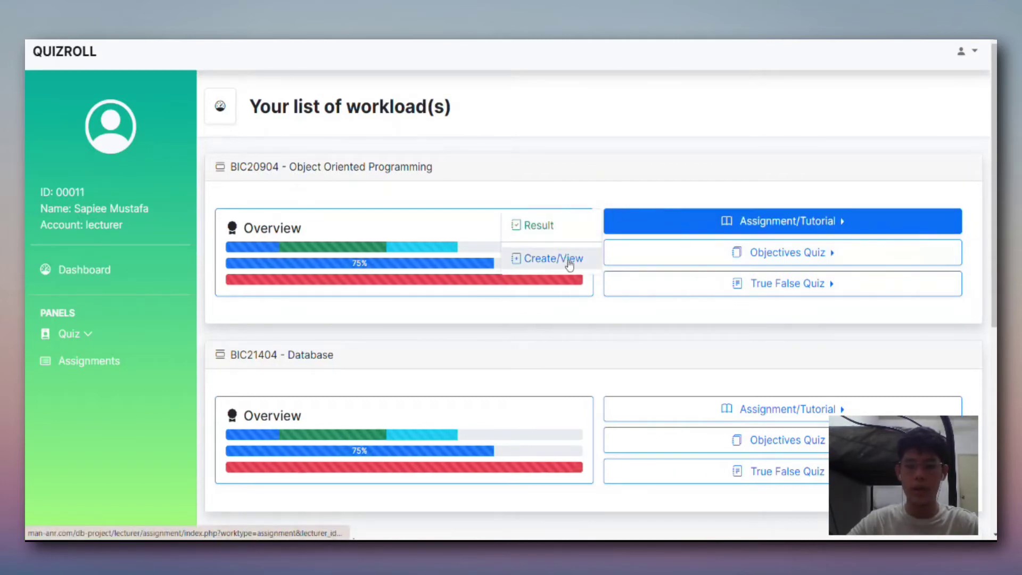
click(504, 173)
Choose Assignment/Tutorial > Create/View for BIE20404 Visual Programming
scroll(525, 226, down, 7)
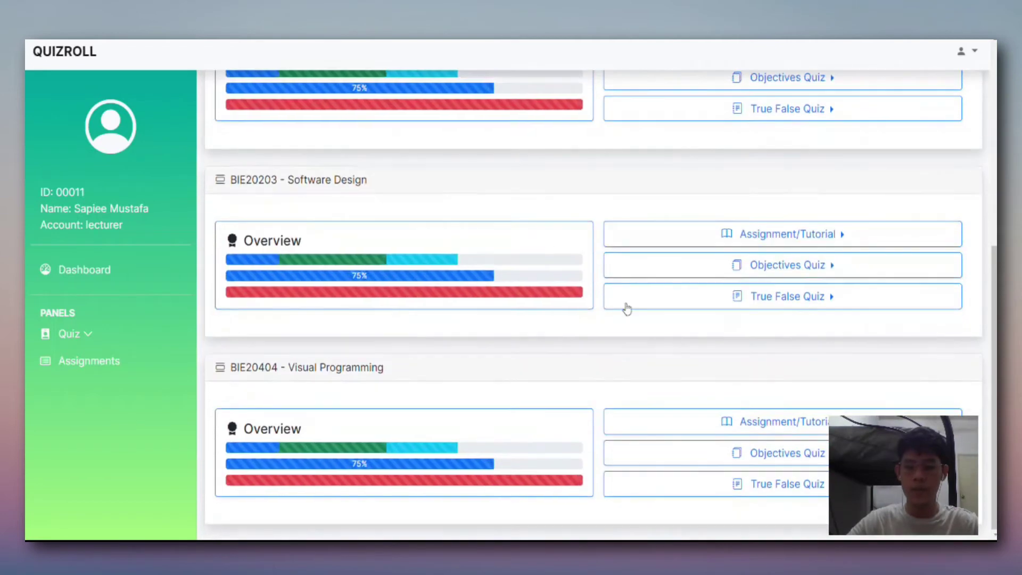
click(621, 425)
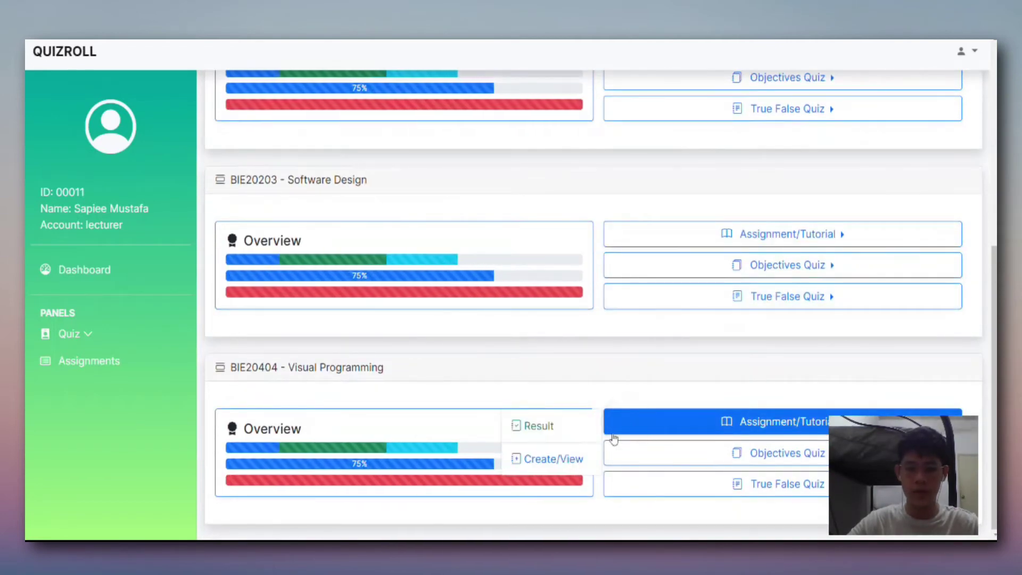
click(559, 465)
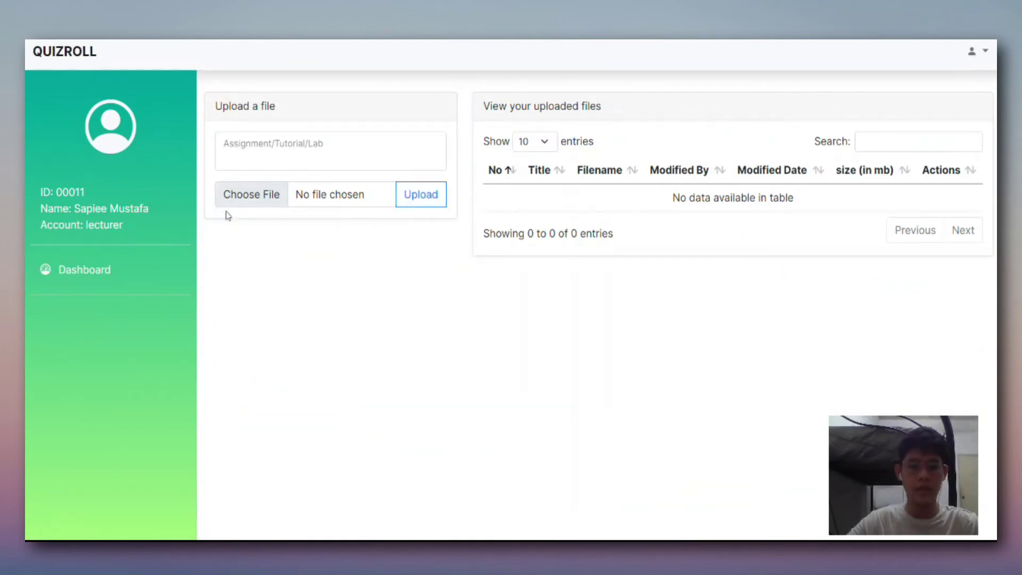
Try uploading with no title or file and note the missing-title warning
click(350, 149)
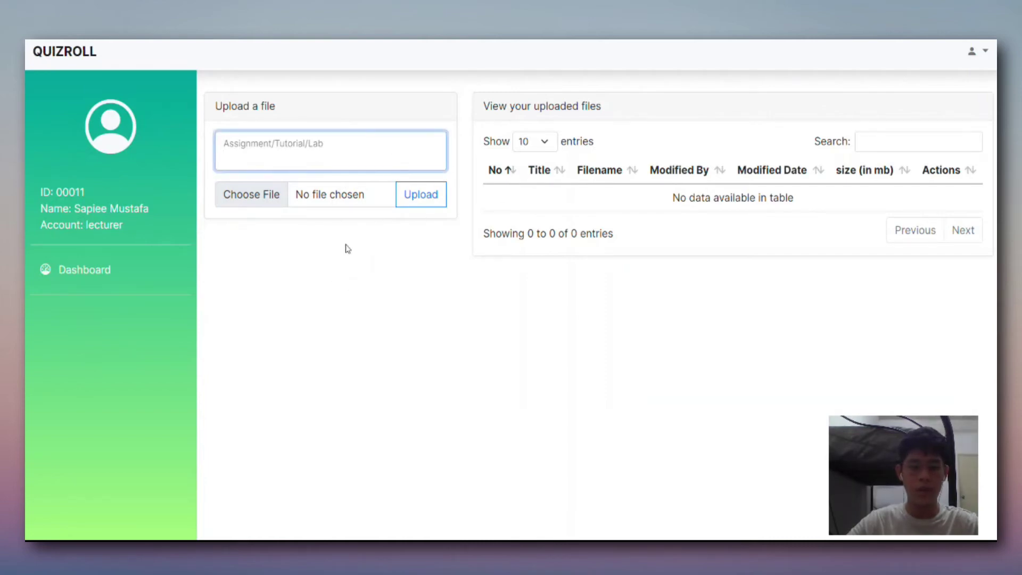
click(313, 244)
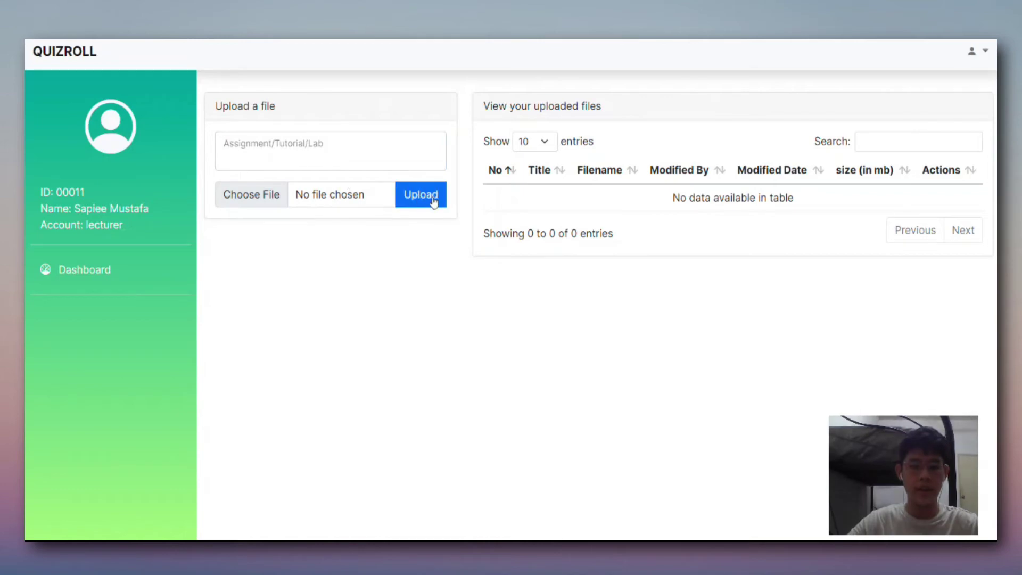
click(421, 196)
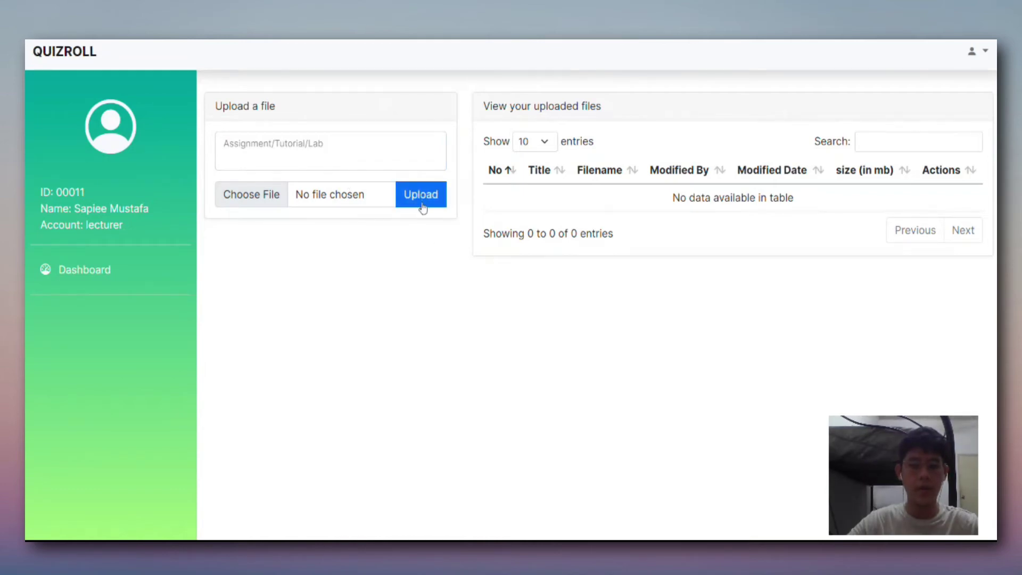
click(422, 208)
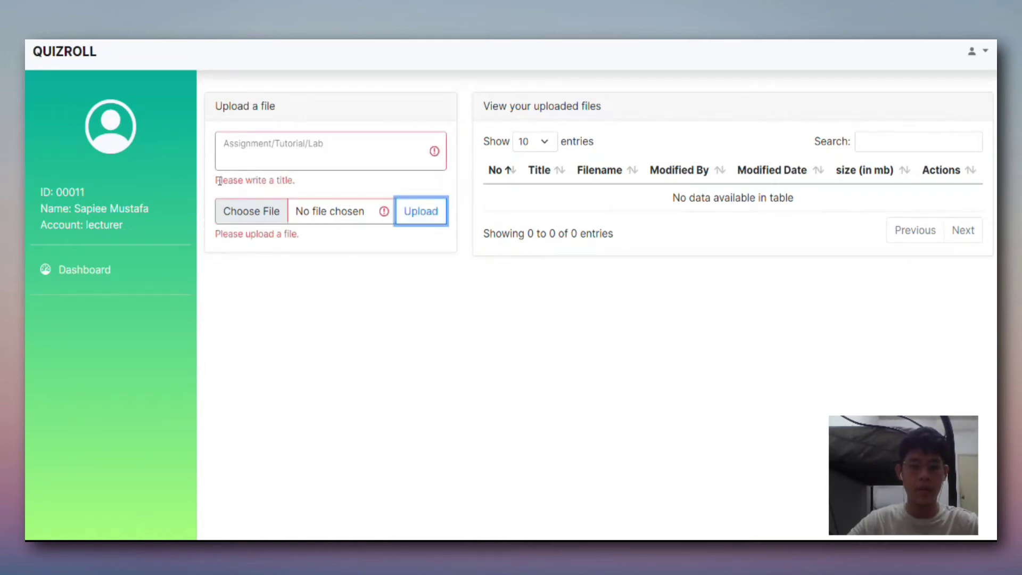
drag(220, 181, 282, 180)
Attach exercise.pdf, title it 'Assignment 1', and upload it
click(270, 155)
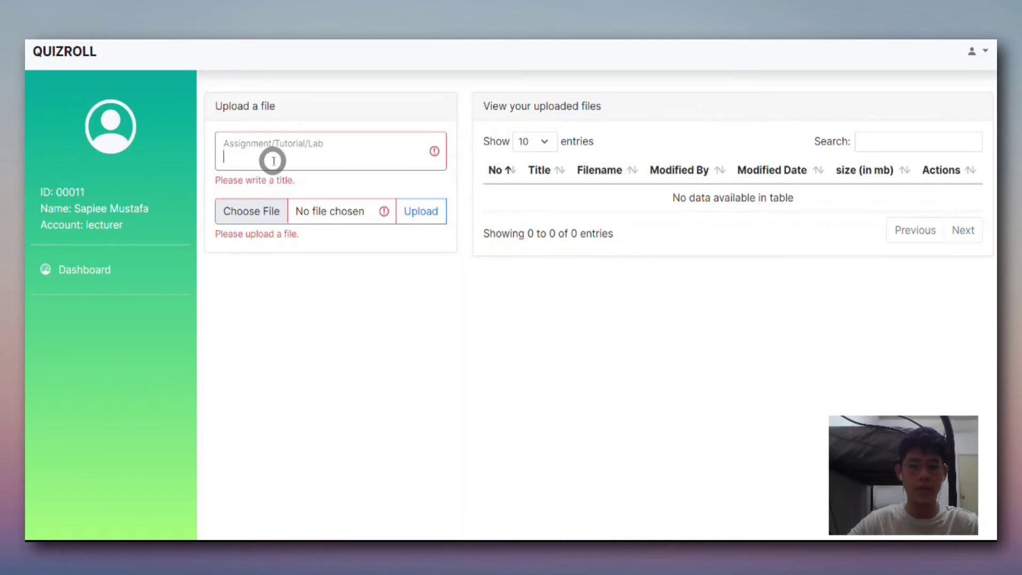
click(273, 218)
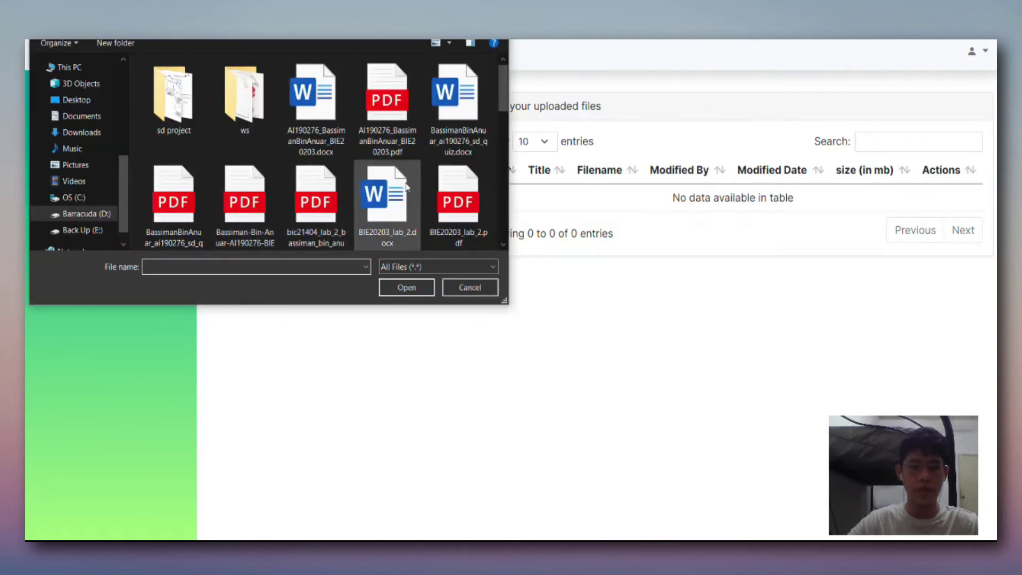
scroll(394, 197, down, 2)
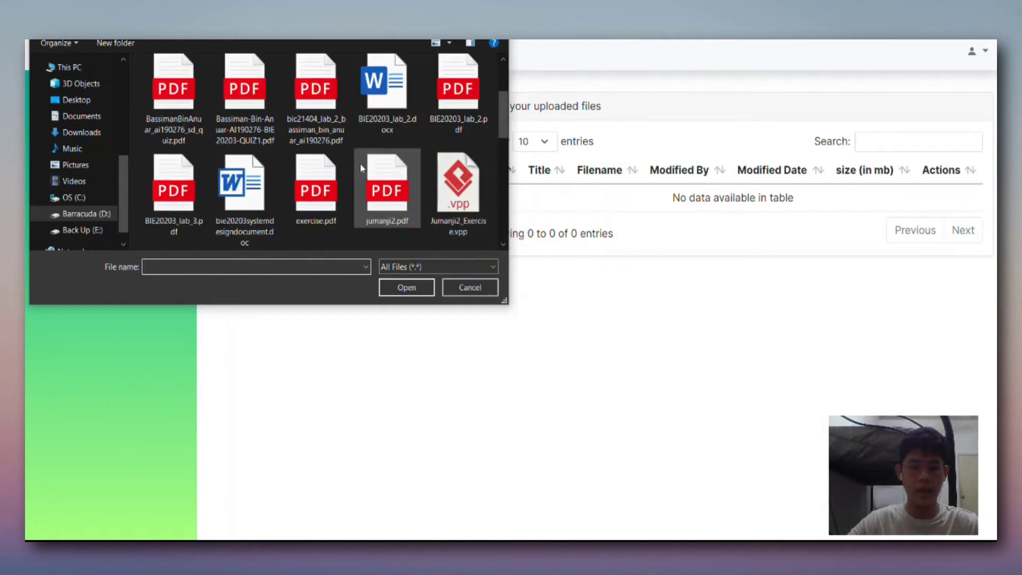
double_click(317, 184)
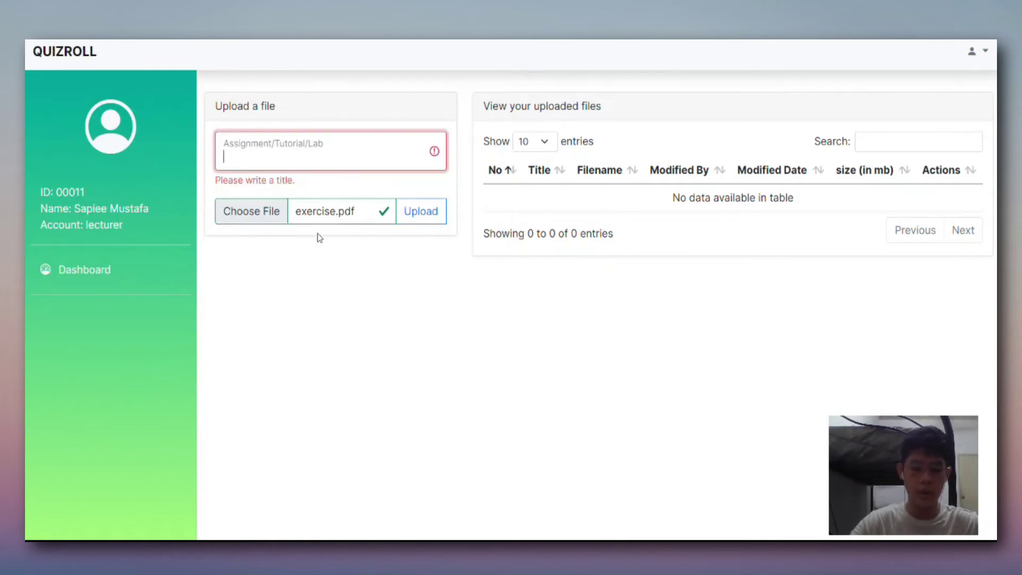
text(Assignment 1)
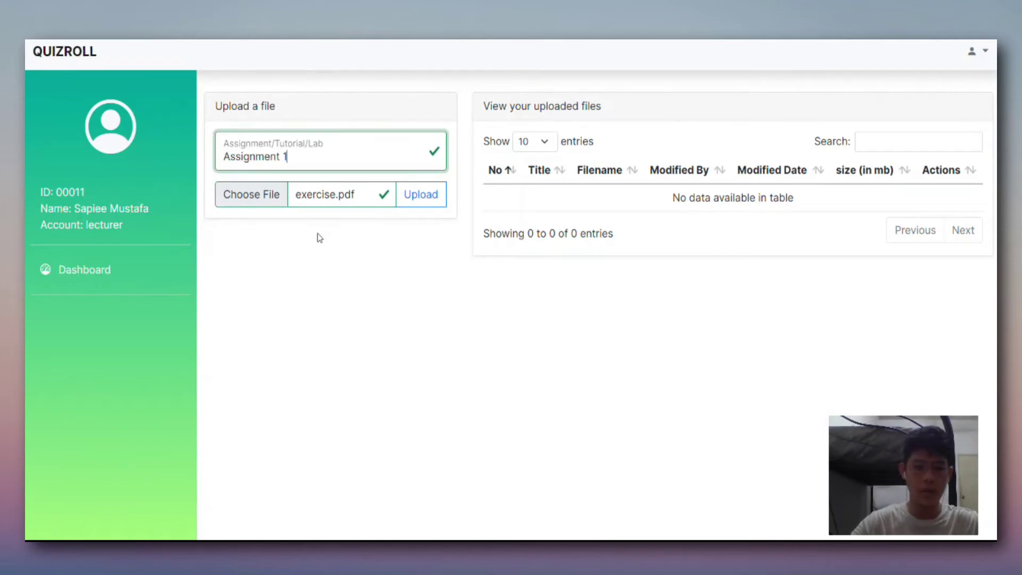
click(408, 193)
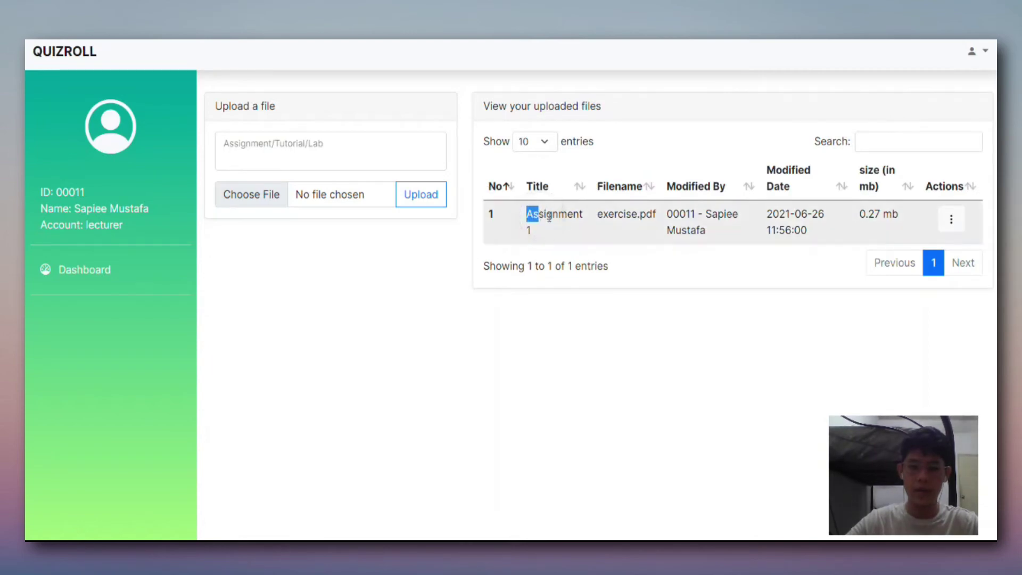
Point out the file's name, uploader, date and 0.27 mb size, and its actions
double_click(602, 215)
double_click(672, 214)
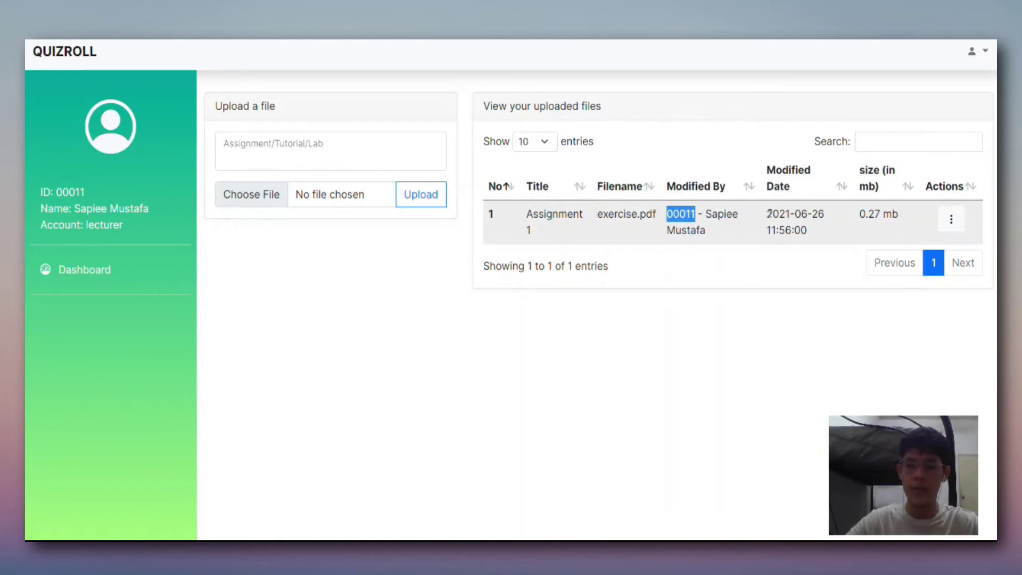
drag(768, 213, 795, 235)
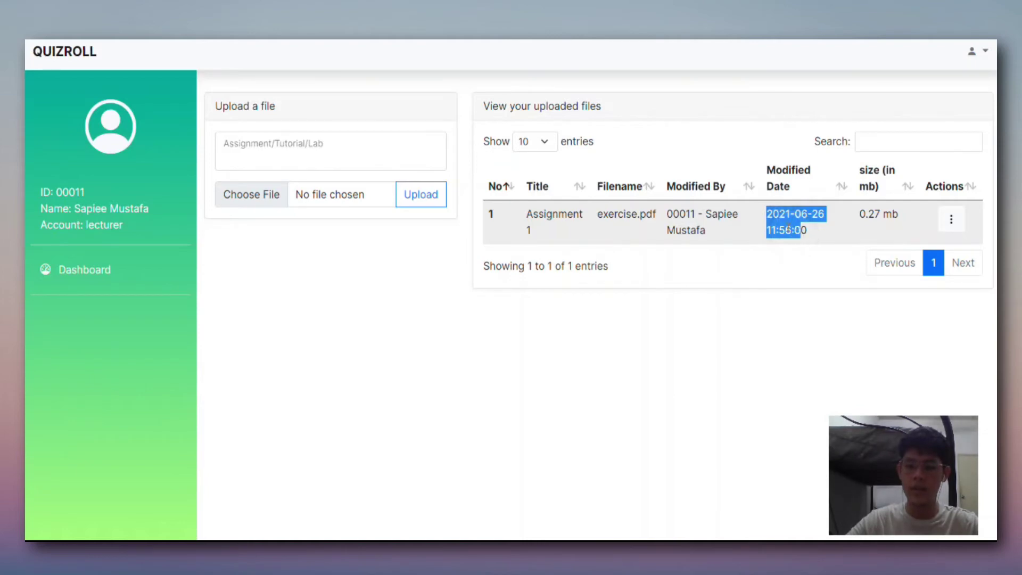
drag(860, 218, 905, 219)
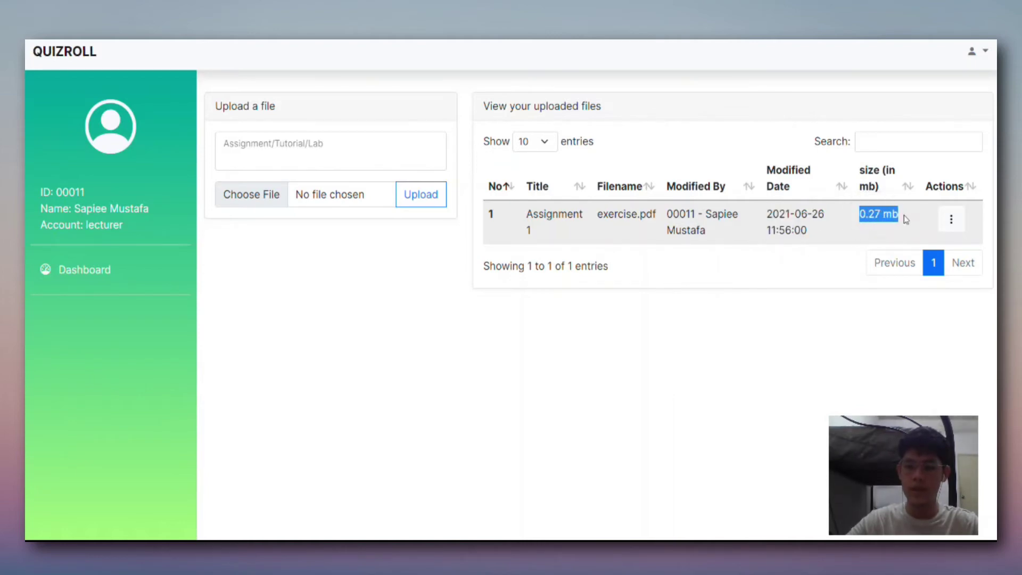
click(947, 223)
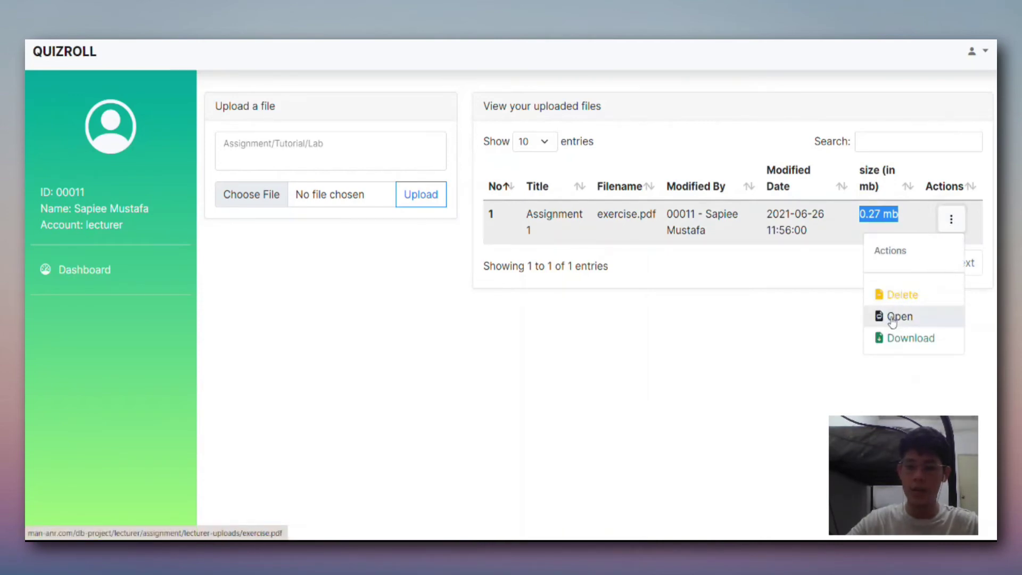
click(806, 331)
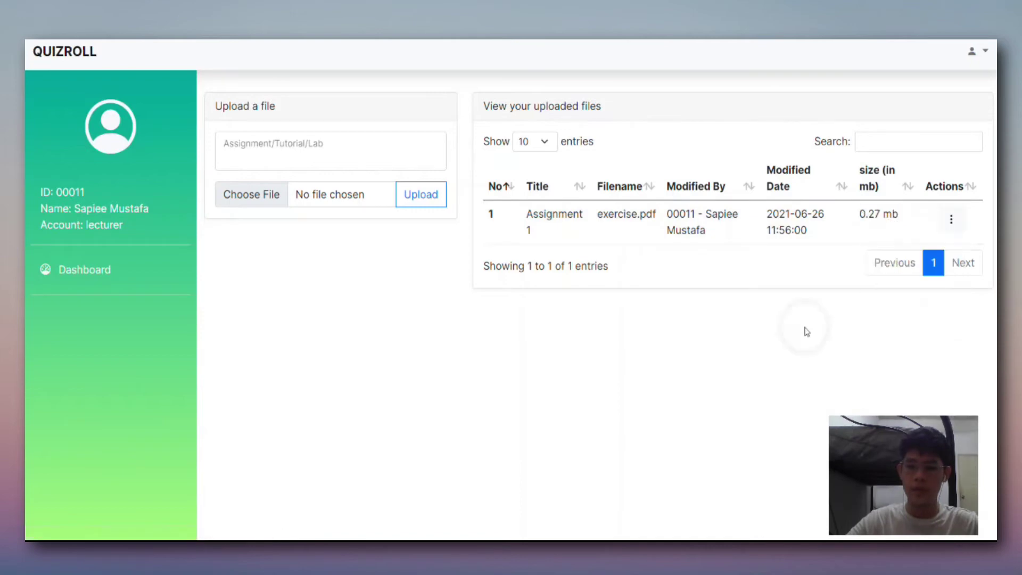
Search the uploaded files for 'assign' and open the Assignment 1 PDF
click(905, 148)
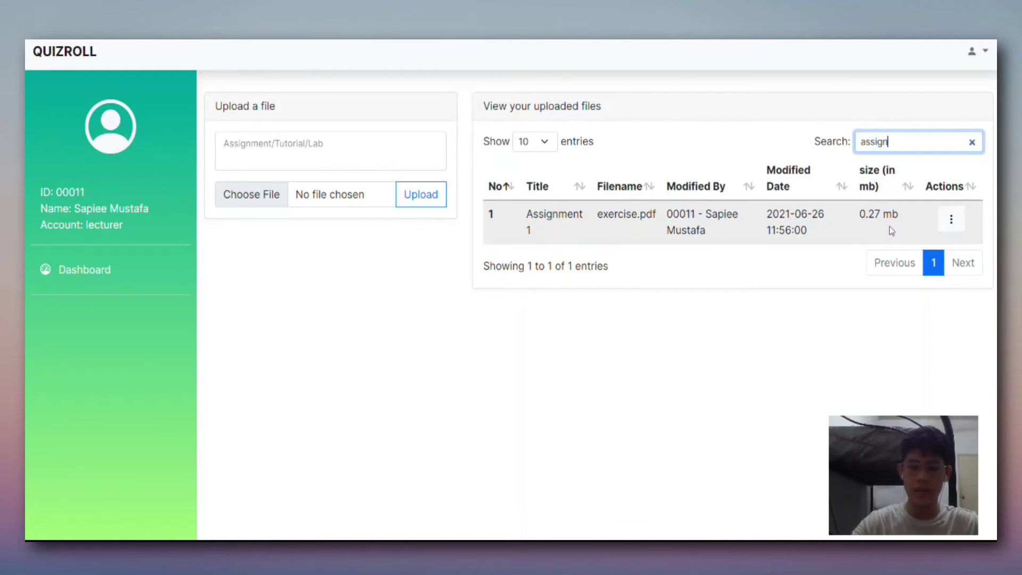
click(951, 220)
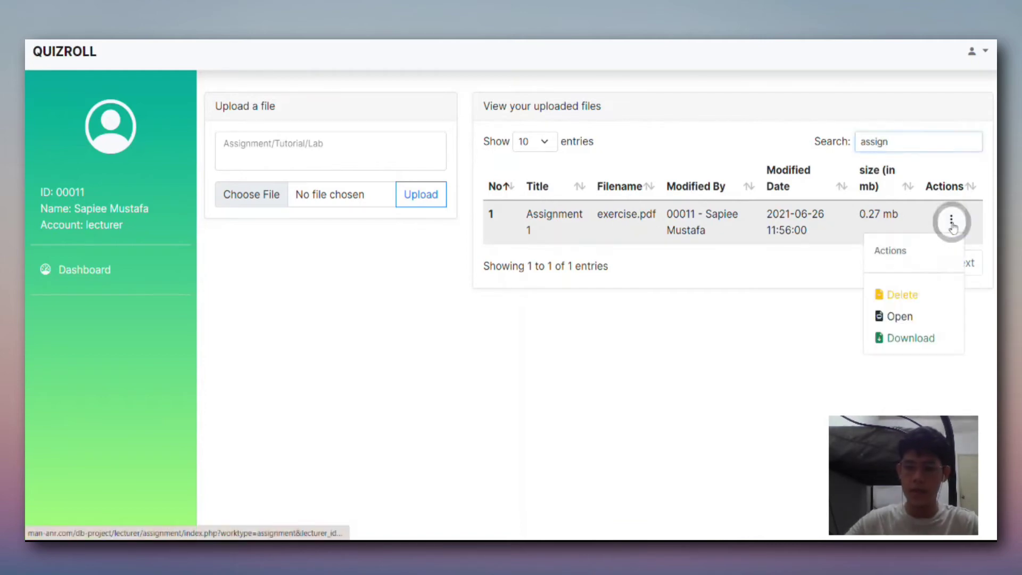
click(899, 316)
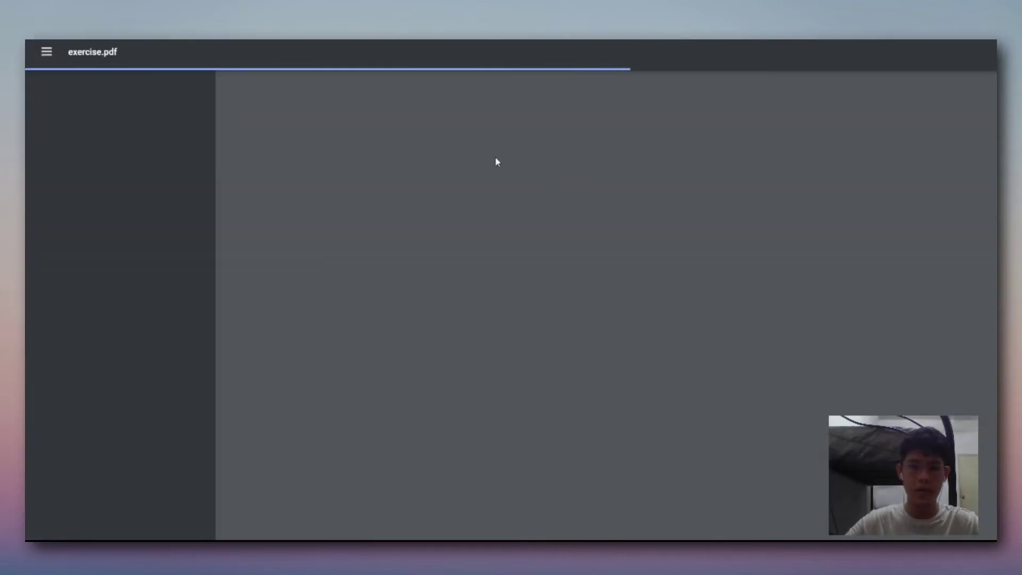
scroll(498, 161, down, 2)
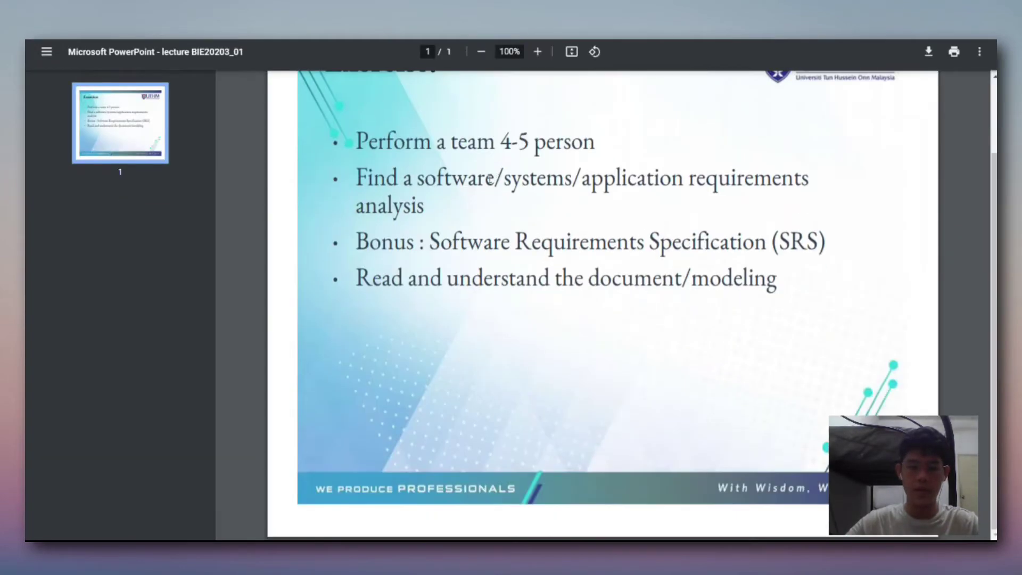
scroll(277, 158, up, 2)
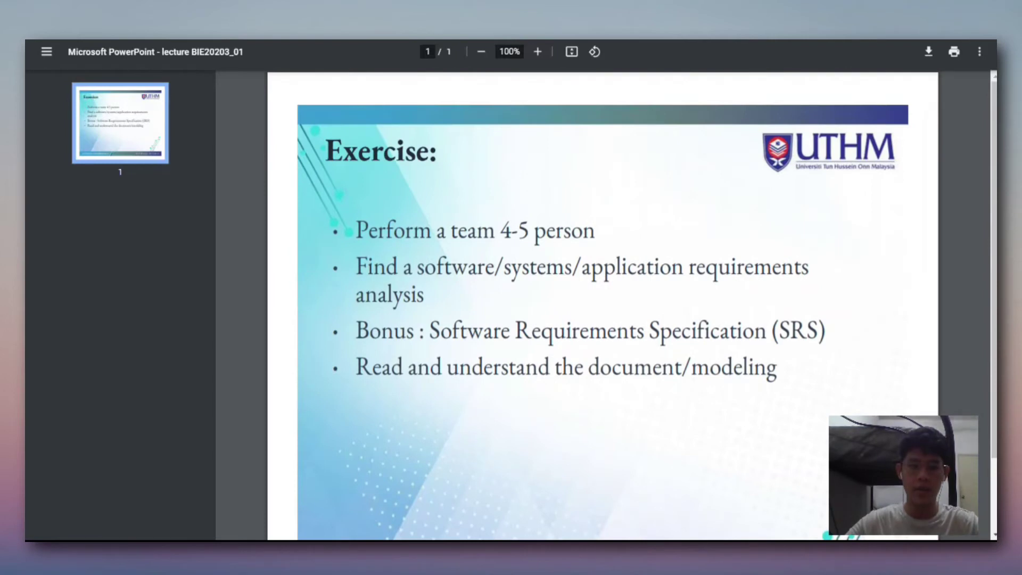
Return to the uploaded files page and delete the Assignment 1 file
key(ctrl+w)
click(952, 219)
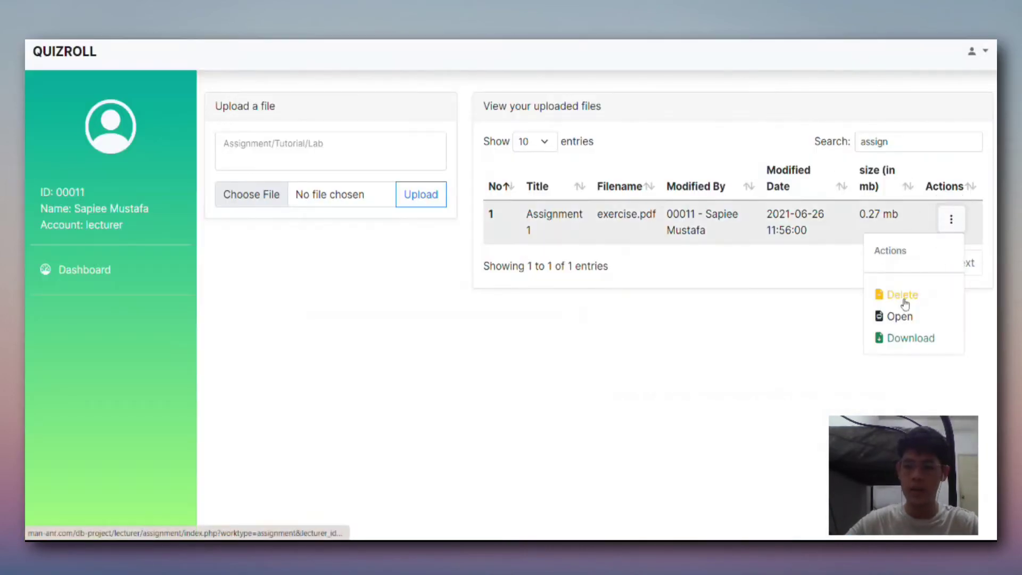
click(903, 298)
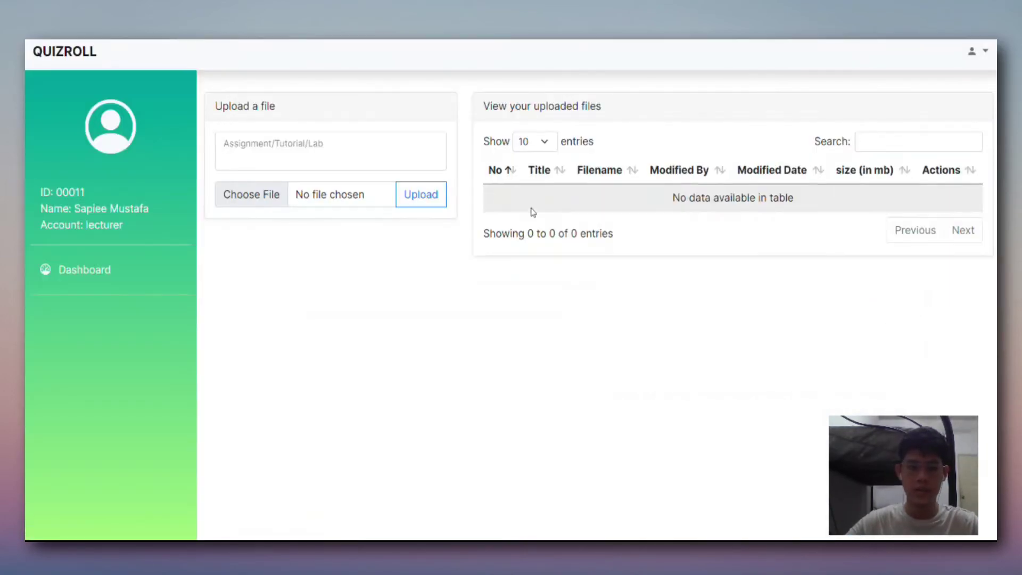
Upload exercise.pdf under the title 'assignment 1'
click(370, 169)
text(ass)
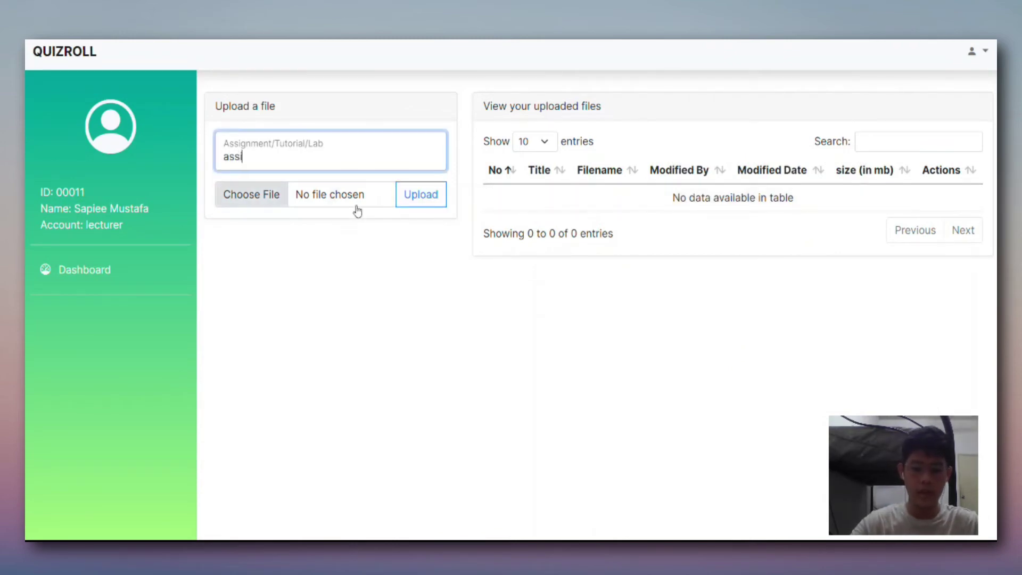
text(ignment 1)
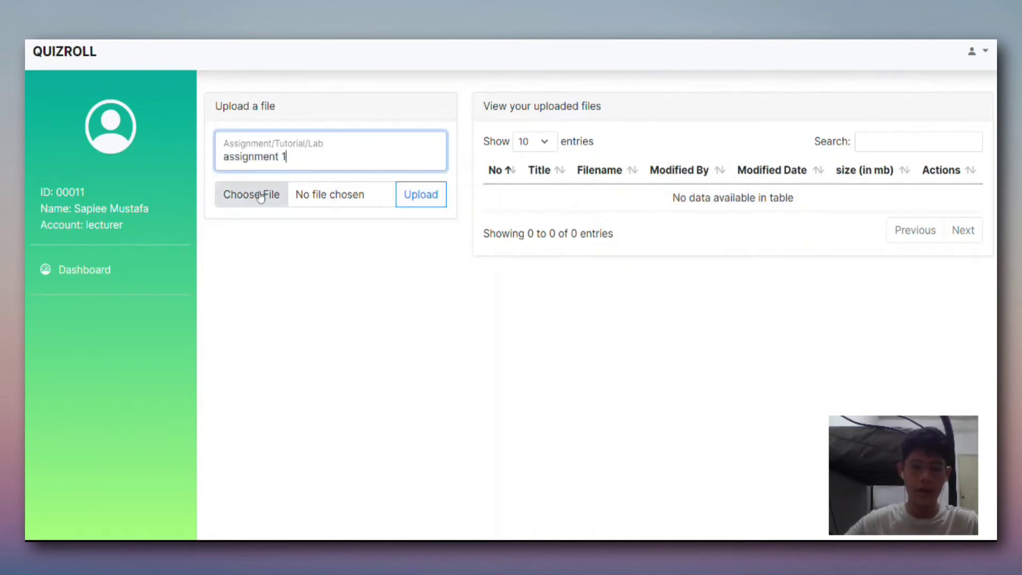
click(260, 195)
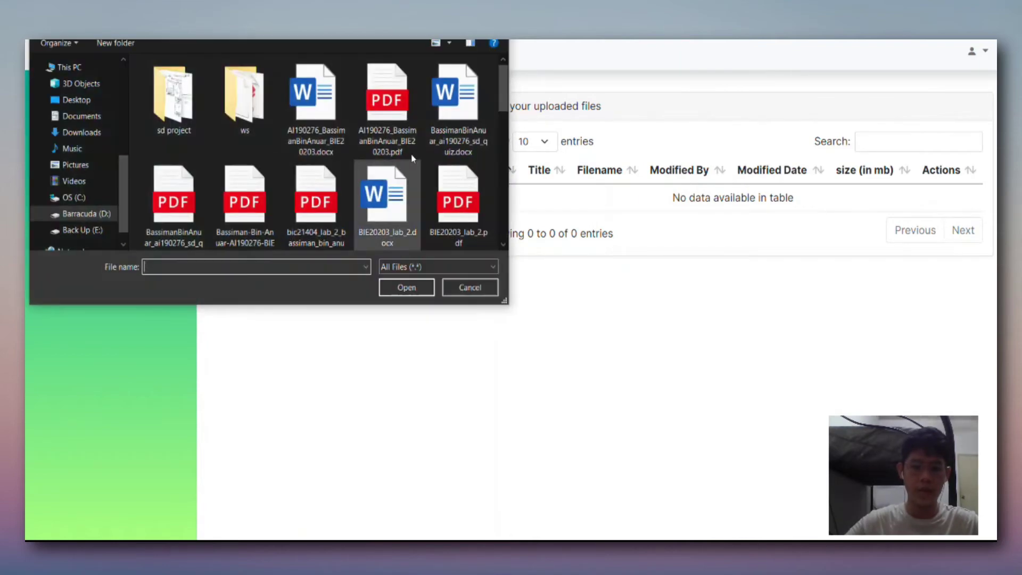
scroll(432, 185, down, 2)
click(302, 193)
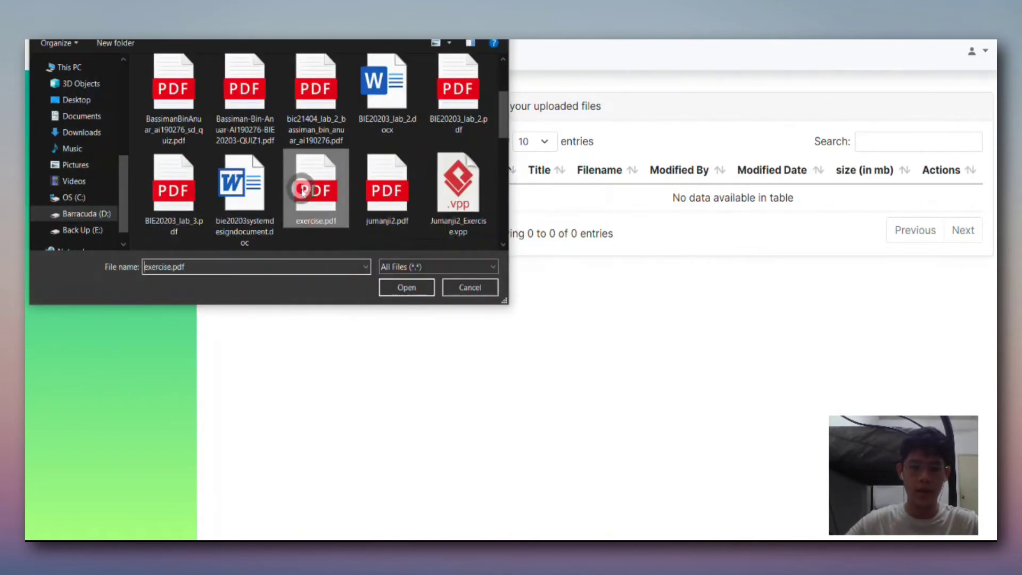
double_click(302, 192)
click(419, 196)
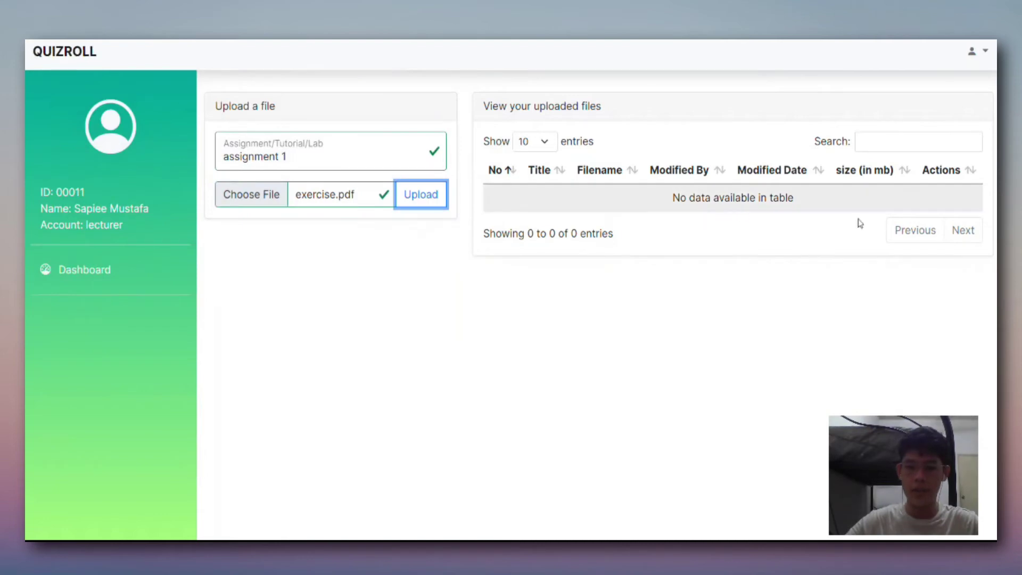
Download a copy of exercise.pdf and open the downloaded file
click(950, 221)
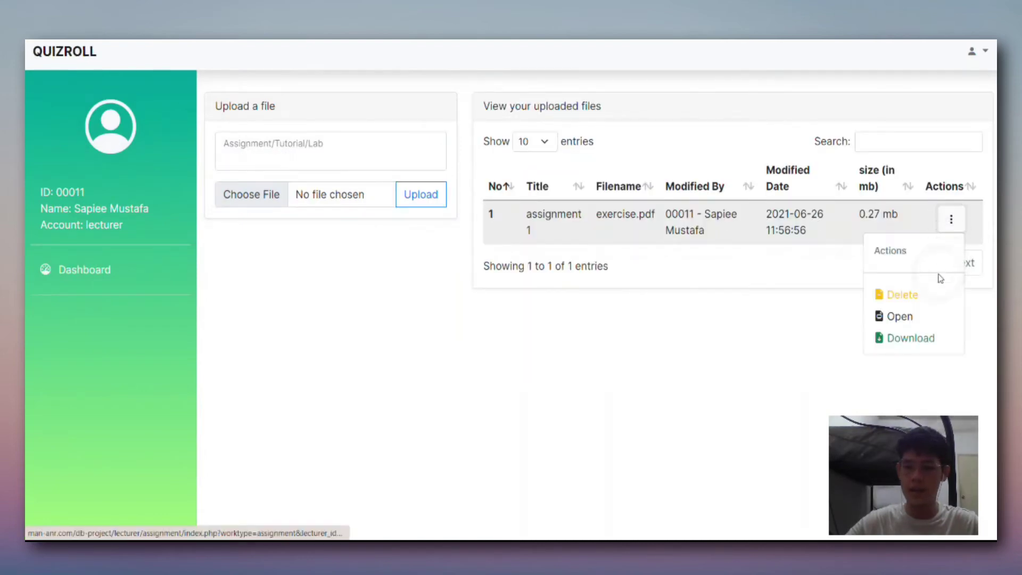
click(898, 347)
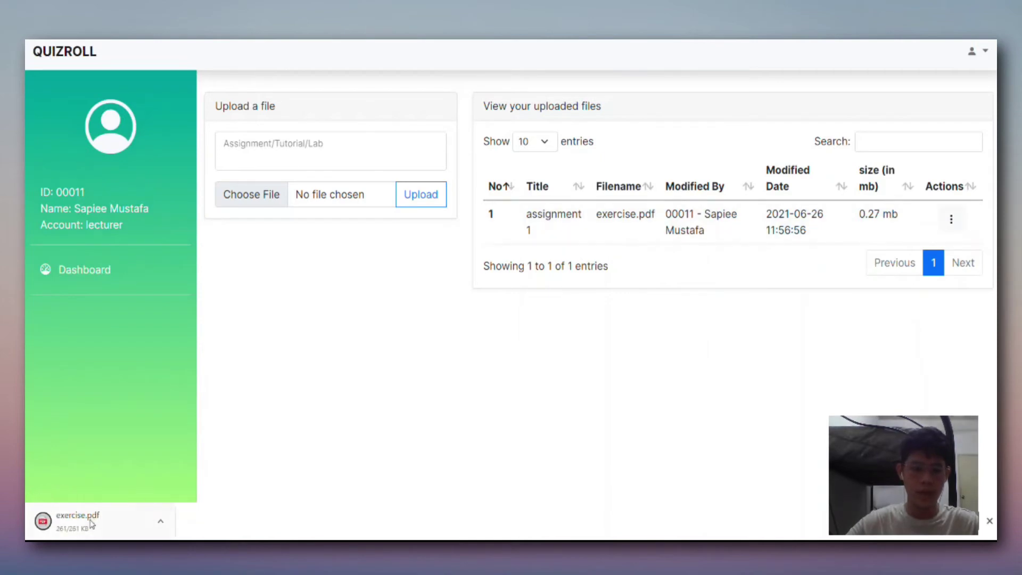
click(91, 524)
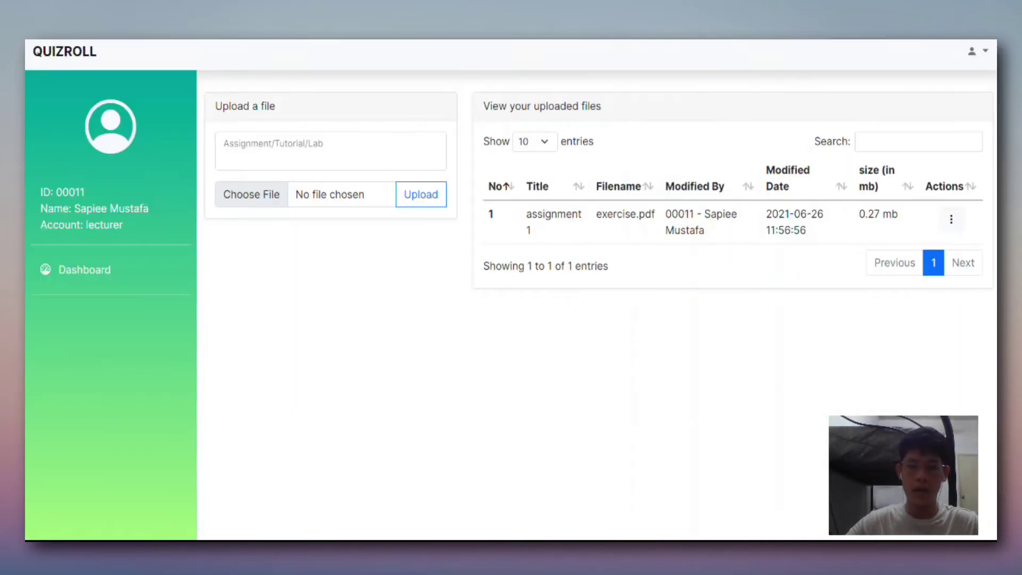
Delete the re-uploaded assignment 1 (exercise.pdf) file from its Actions menu
click(944, 228)
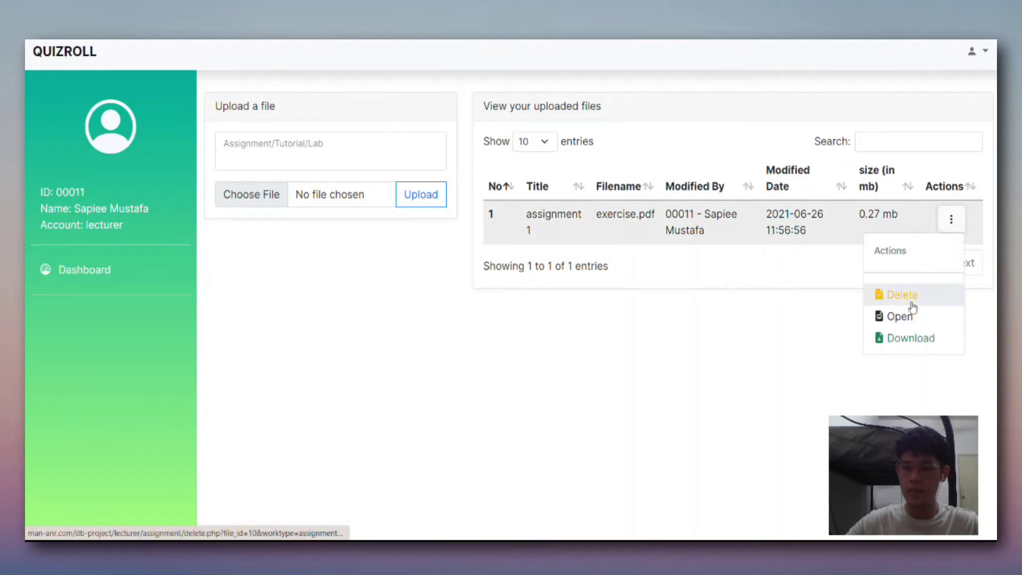
click(703, 333)
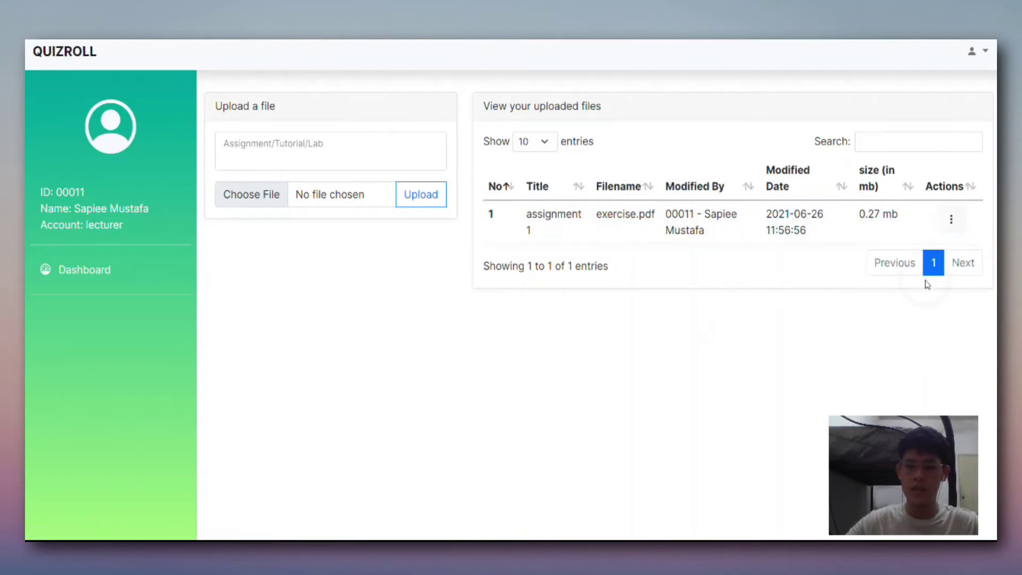
click(951, 224)
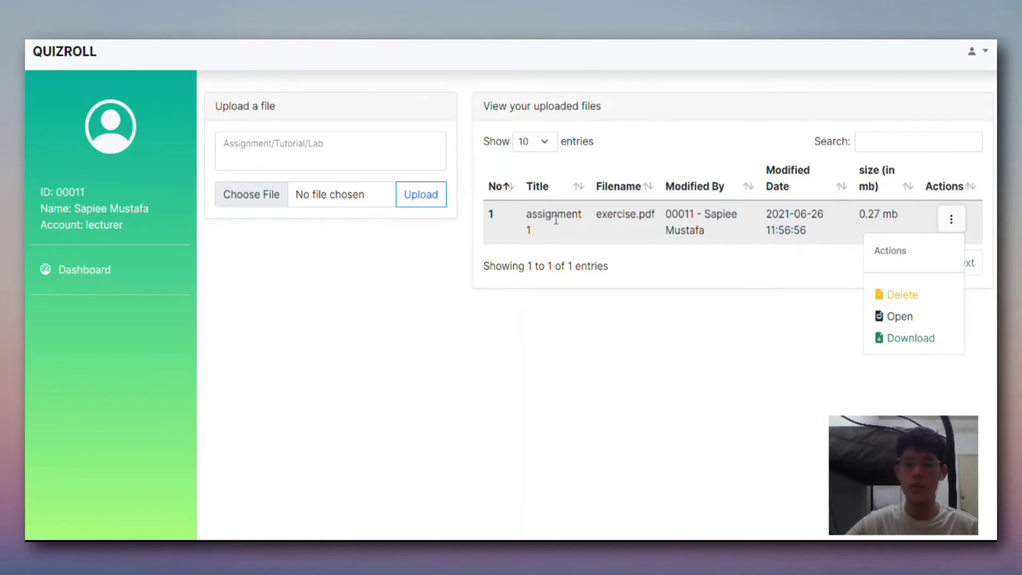
click(893, 299)
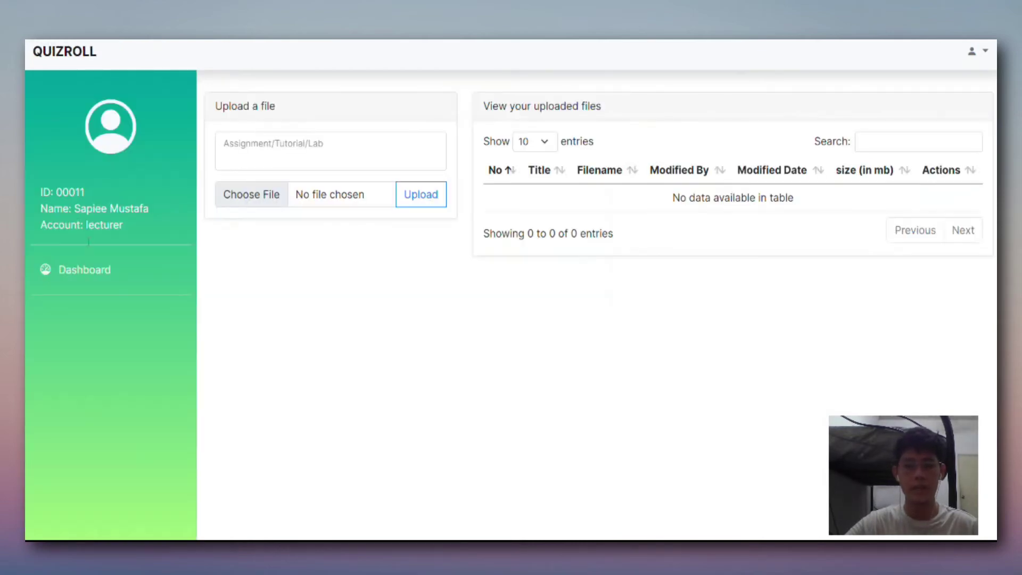
Log out of the lecturer account and begin a student login with the student ID
click(87, 271)
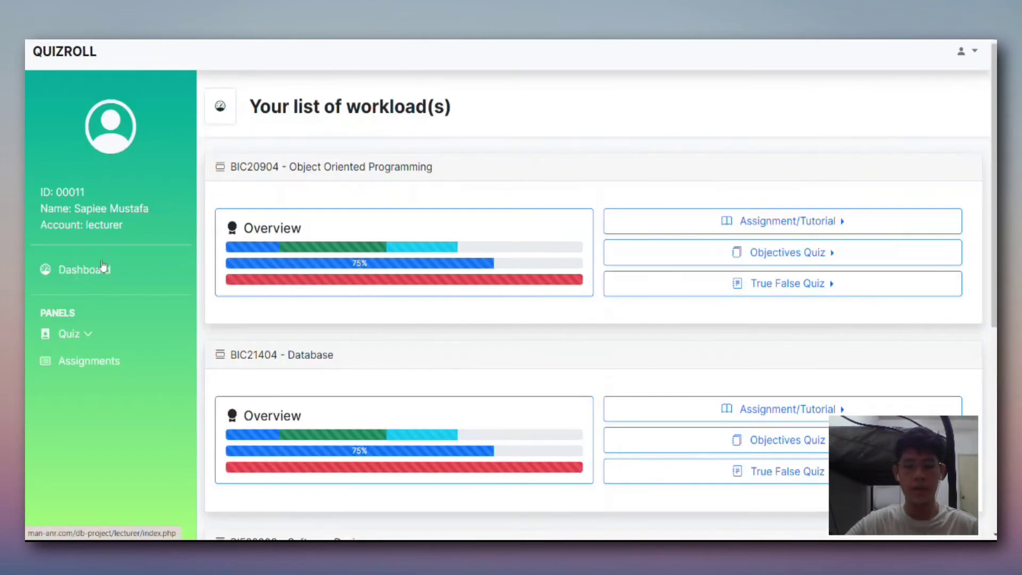
click(975, 53)
click(912, 107)
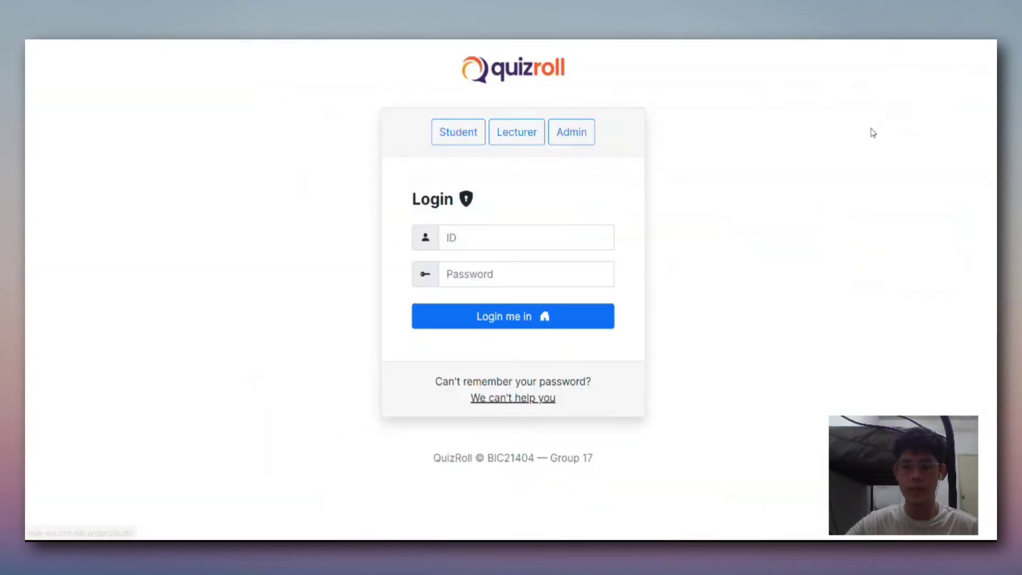
click(455, 132)
click(470, 238)
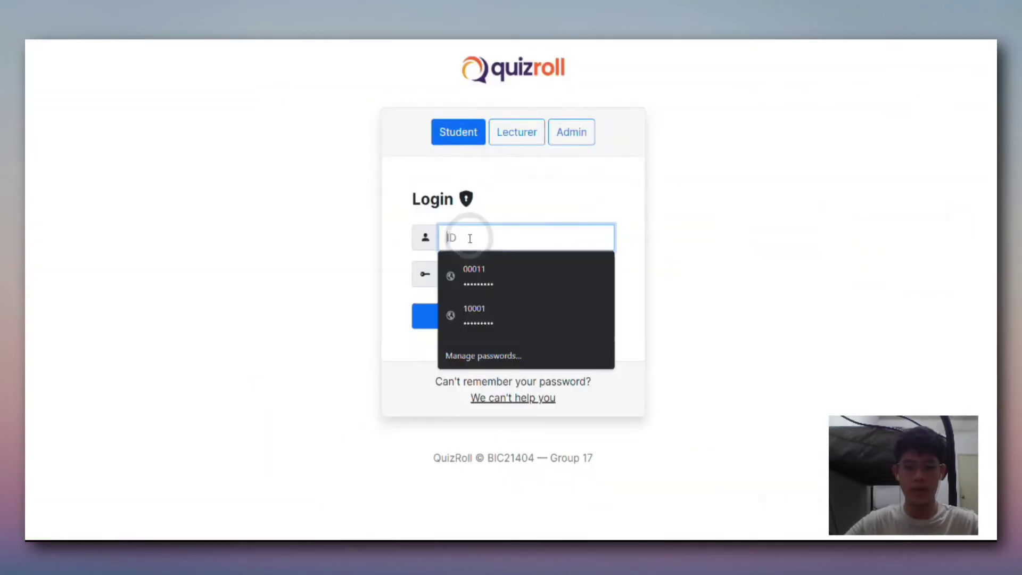
text(AI19)
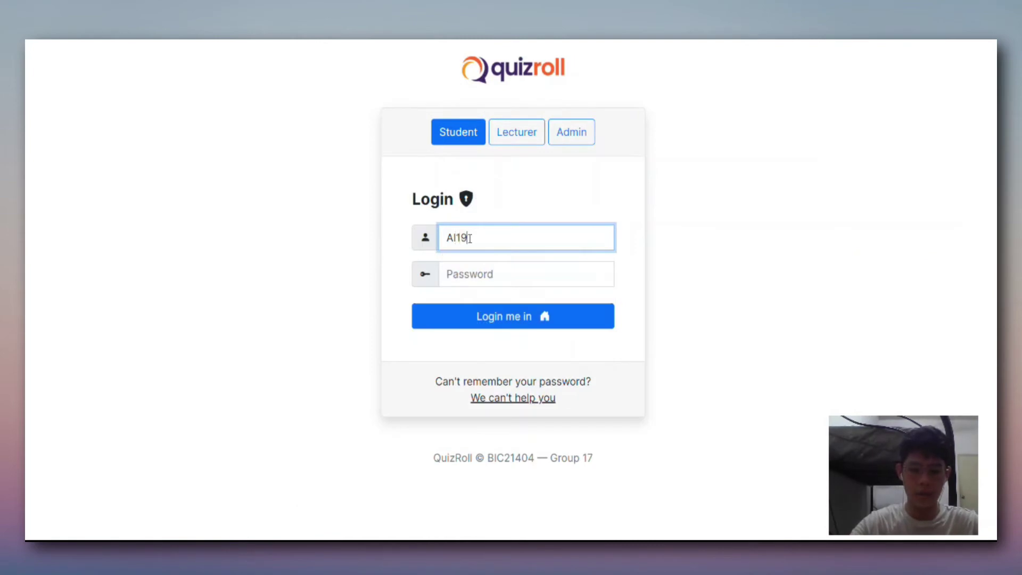
text(0276)
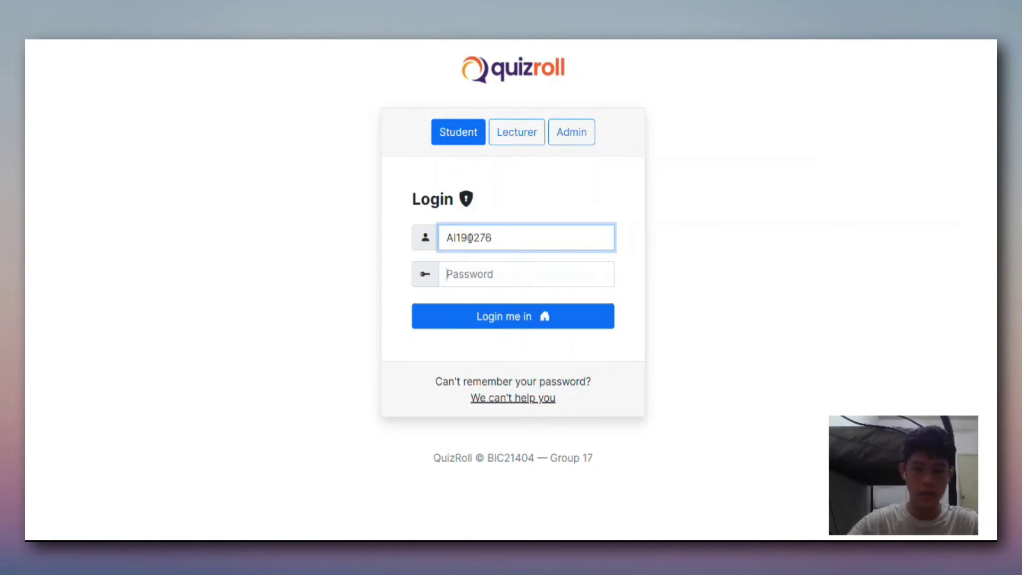
key(Tab)
Switch to the lecturer role, enter the corrected lecturer ID, and sign in with the saved password
click(513, 136)
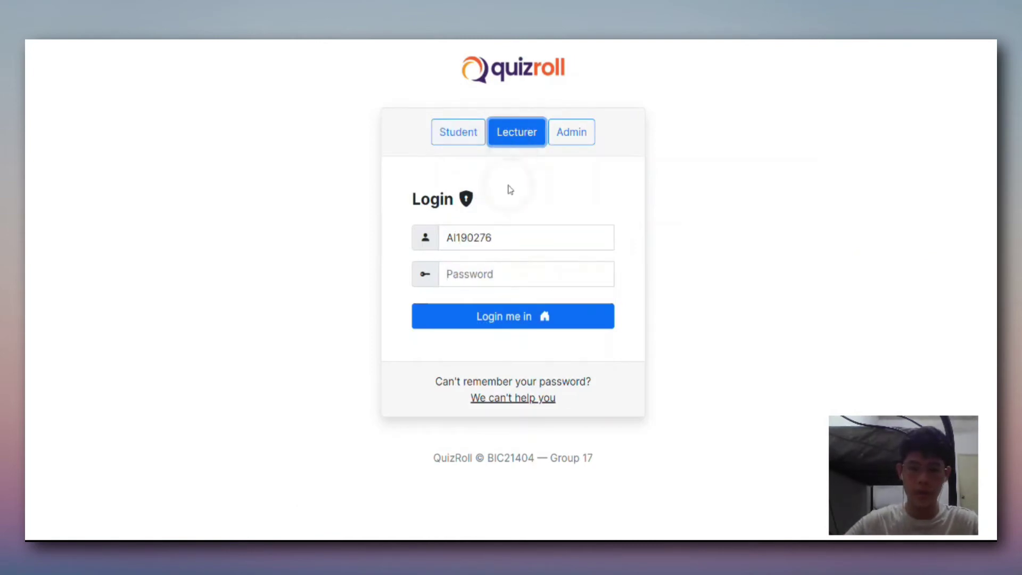
triple_click(497, 238)
text(000111)
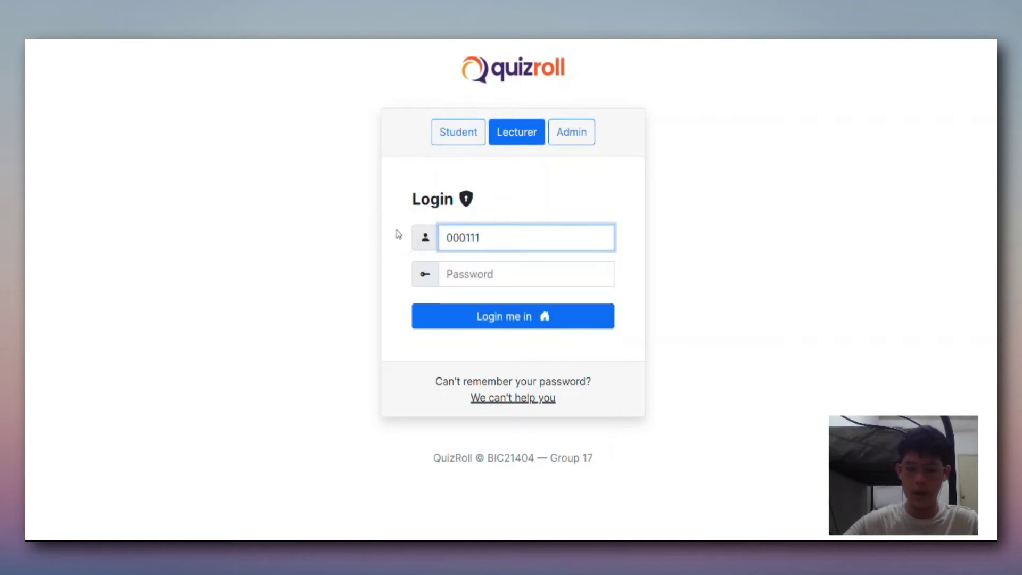
key(BackSpace)
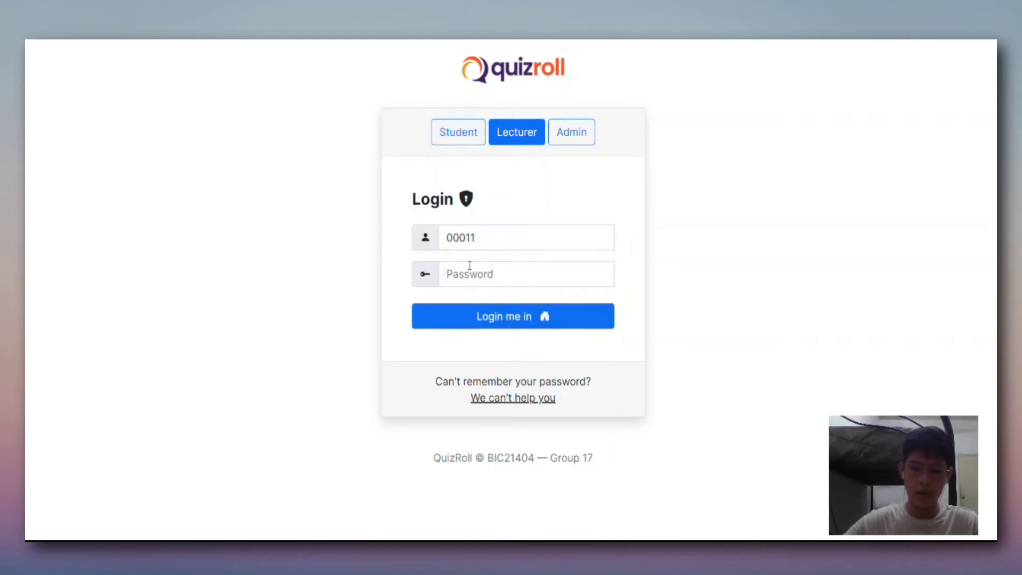
click(450, 272)
click(464, 320)
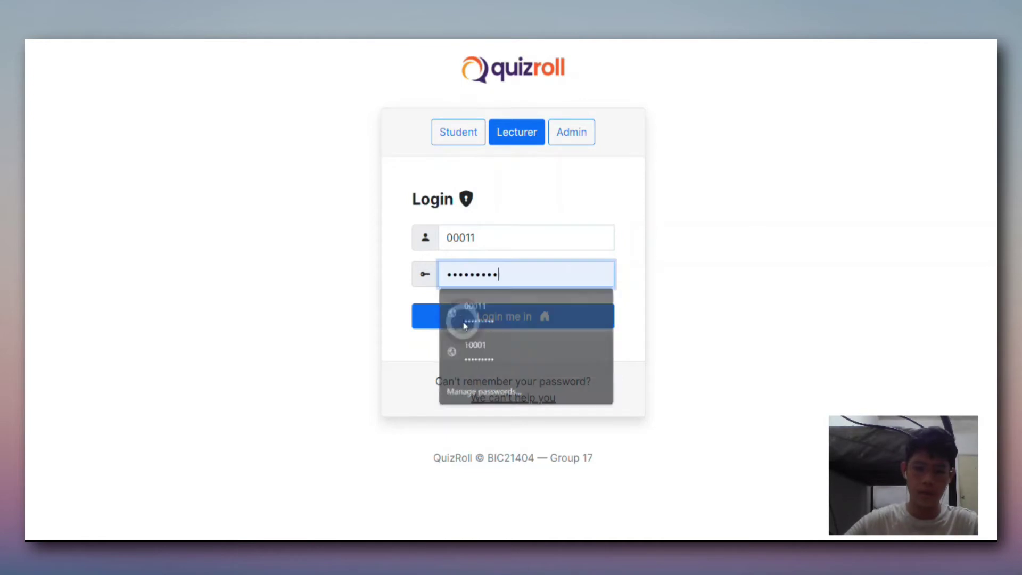
click(463, 323)
scroll(644, 347, down, 8)
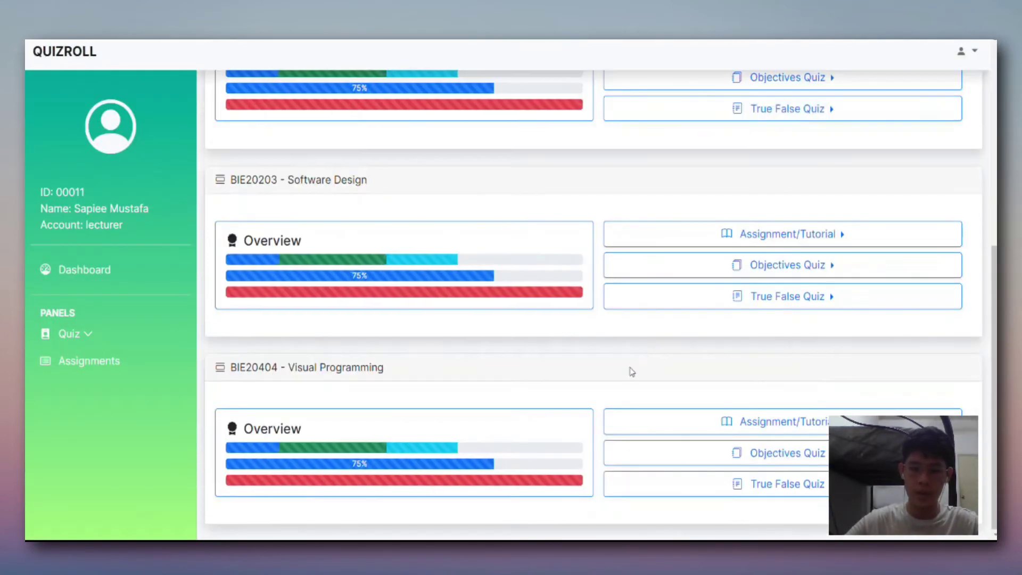
Open Visual Programming's Create/View page and title the new assignment 'Assignment 1'
click(666, 431)
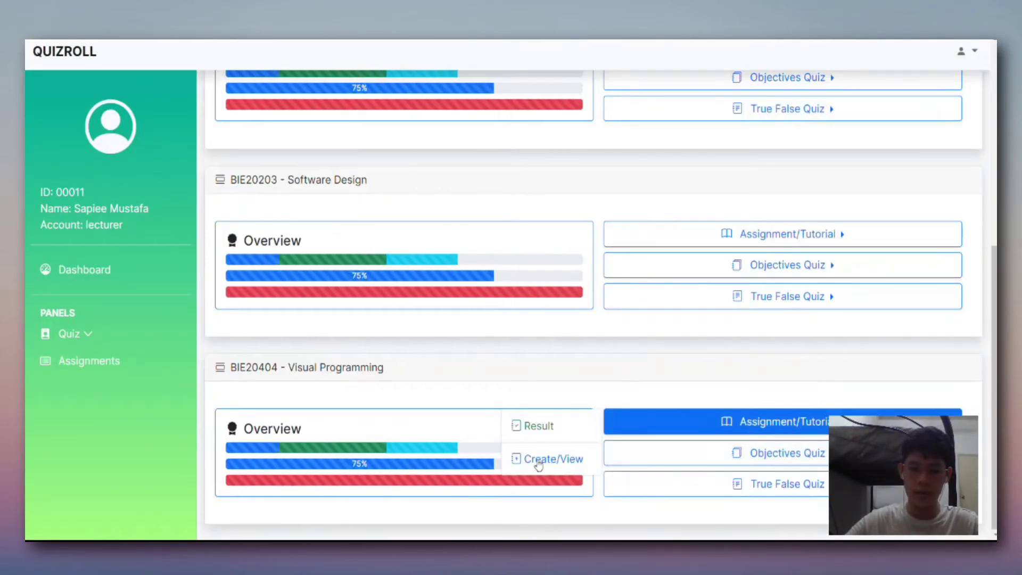
click(541, 457)
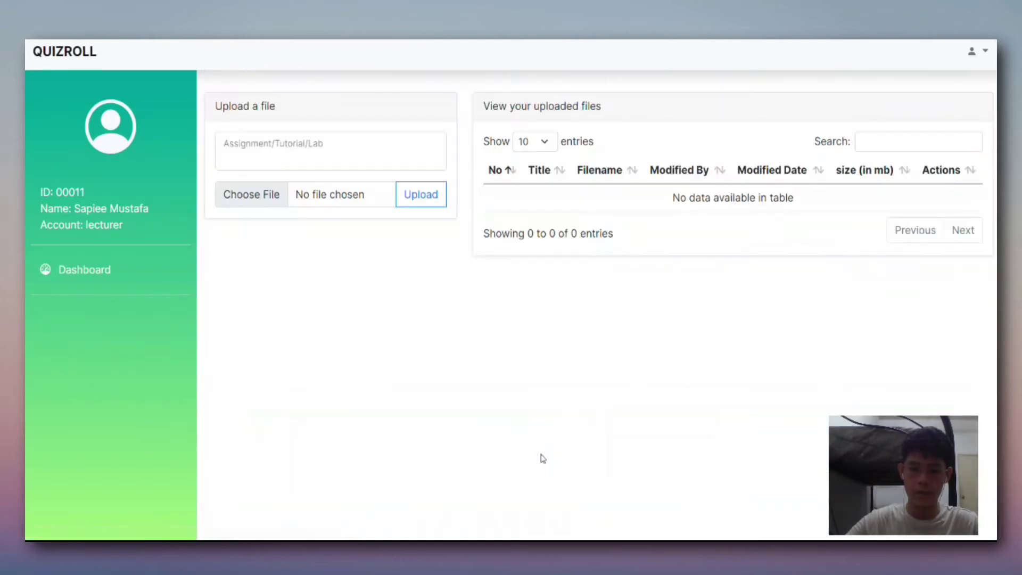
click(281, 162)
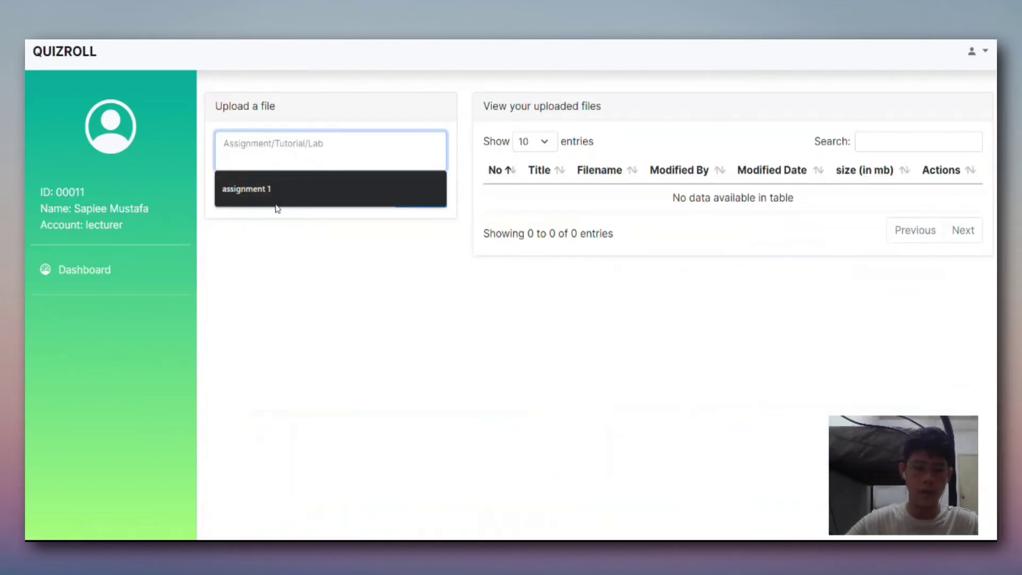
click(270, 251)
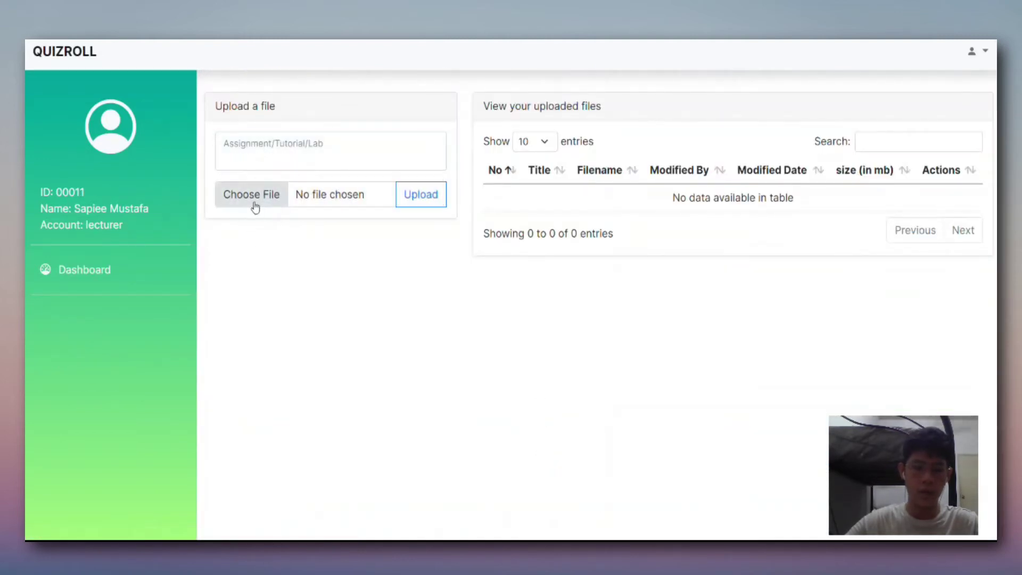
click(253, 161)
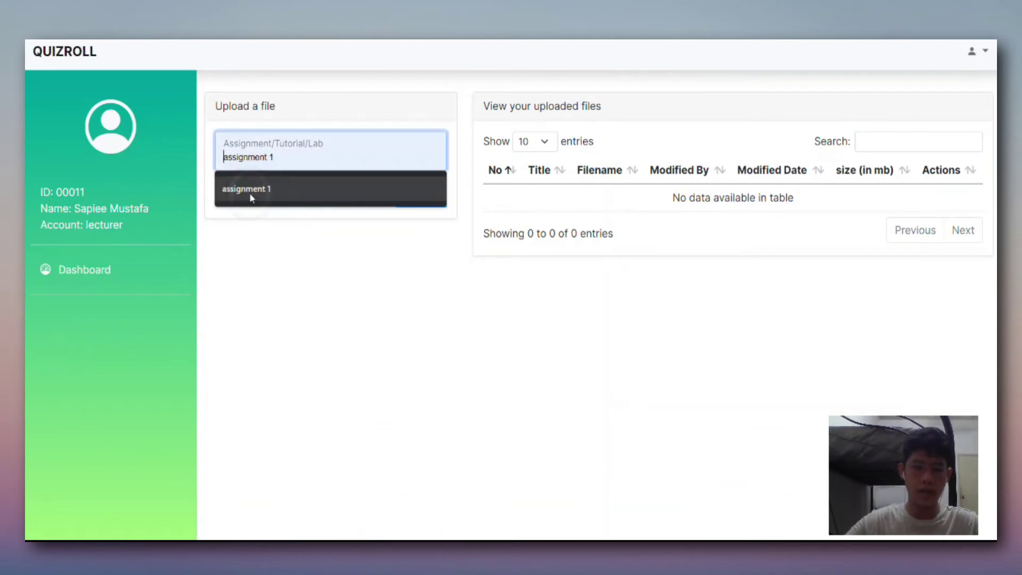
click(249, 192)
drag(225, 156, 222, 156)
text(A)
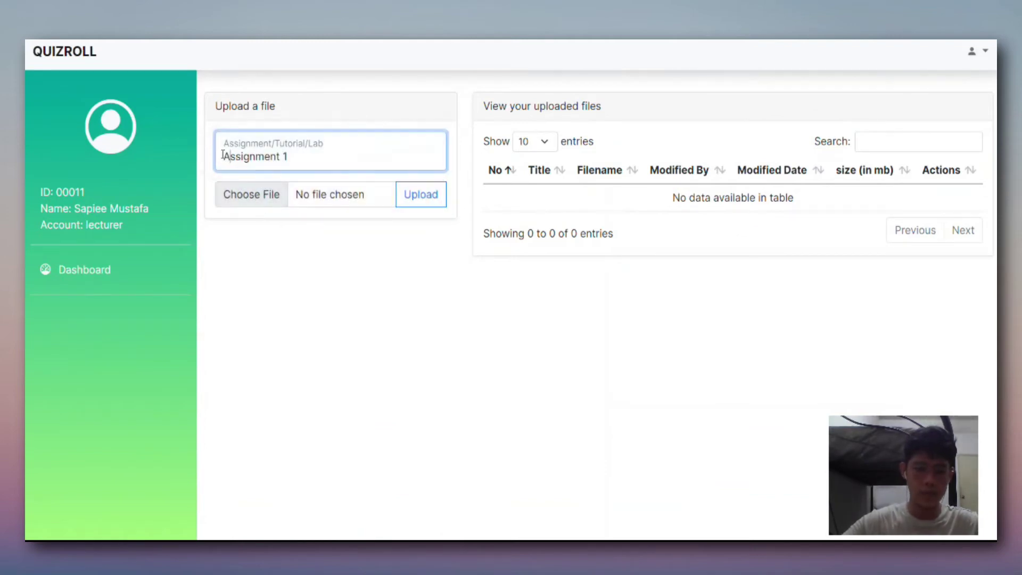
Attach exercise.pdf, upload it, and check the new row's actions list
click(255, 196)
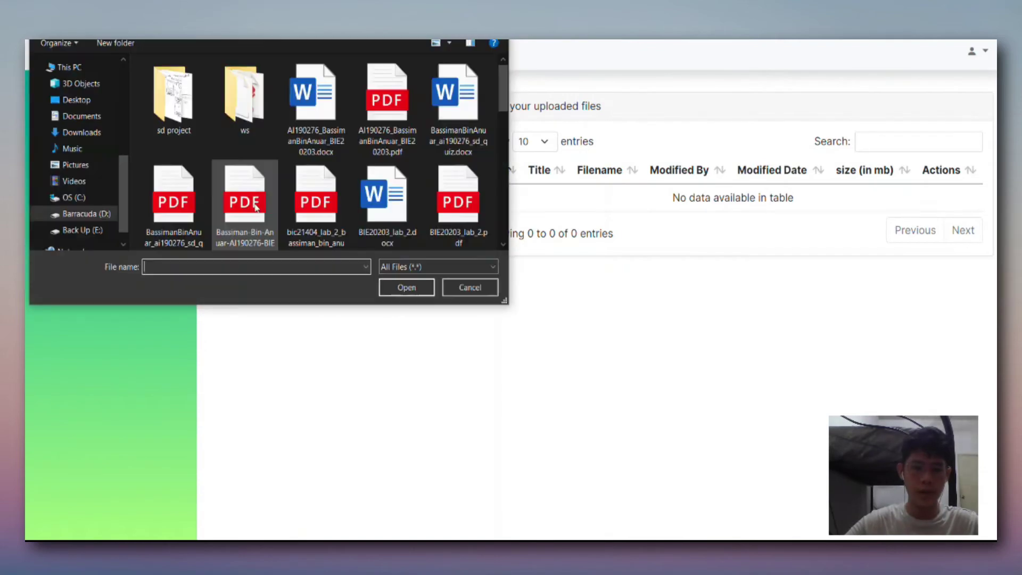
scroll(359, 164, down, 2)
scroll(324, 158, up, 1)
double_click(316, 197)
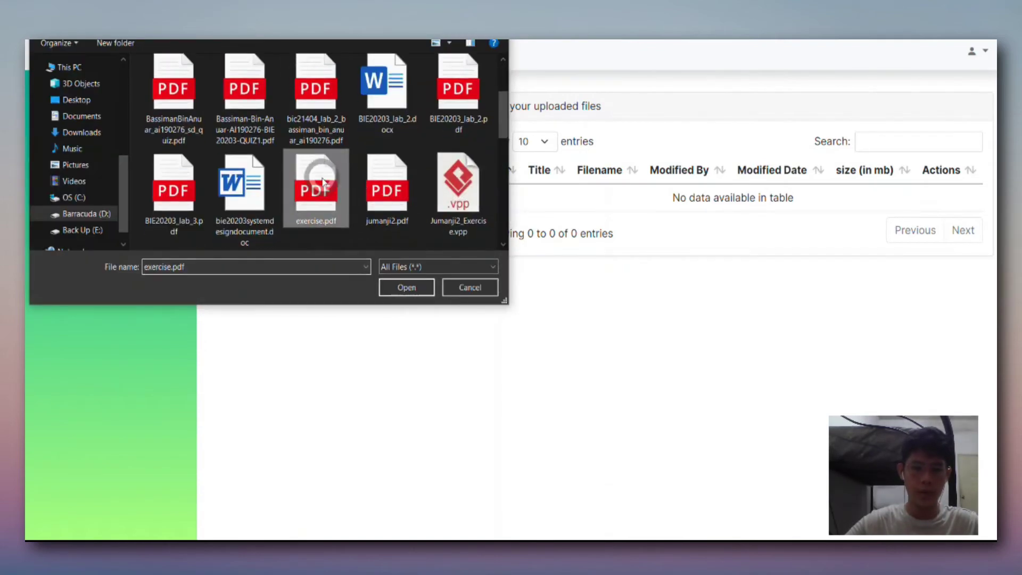
click(422, 201)
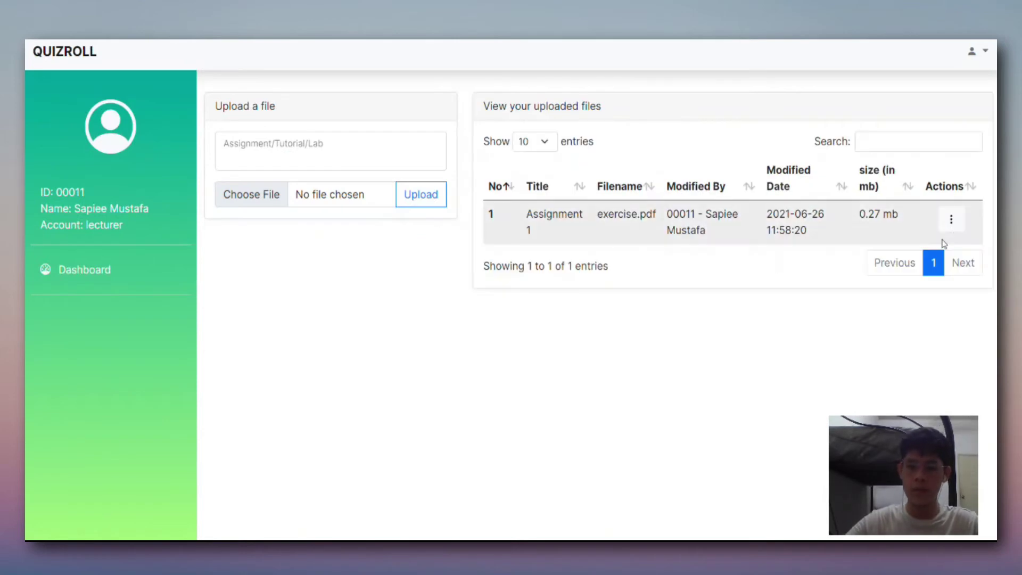
click(956, 228)
click(957, 229)
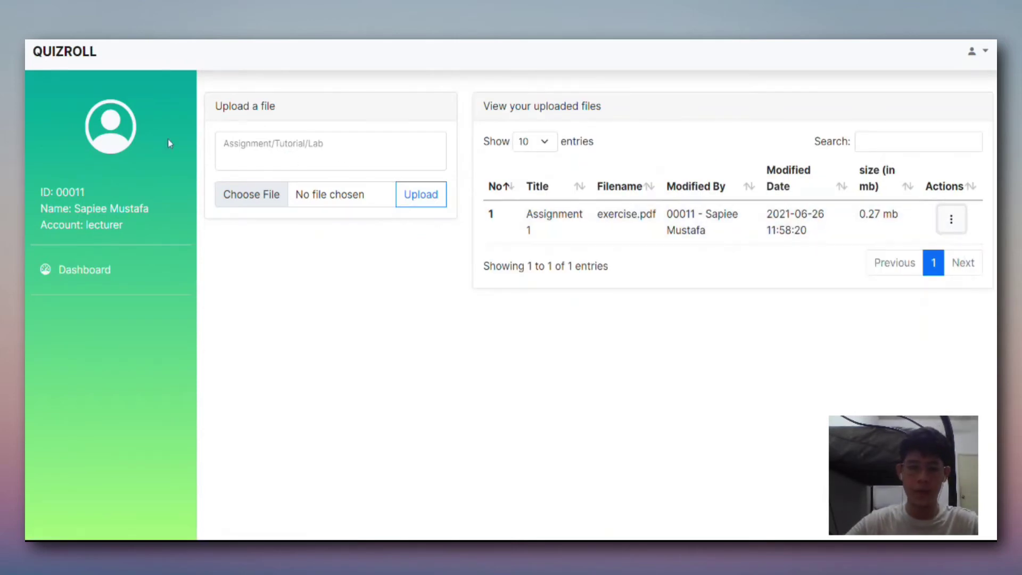
Log out and submit a student login with the student ID and password
click(978, 51)
click(943, 103)
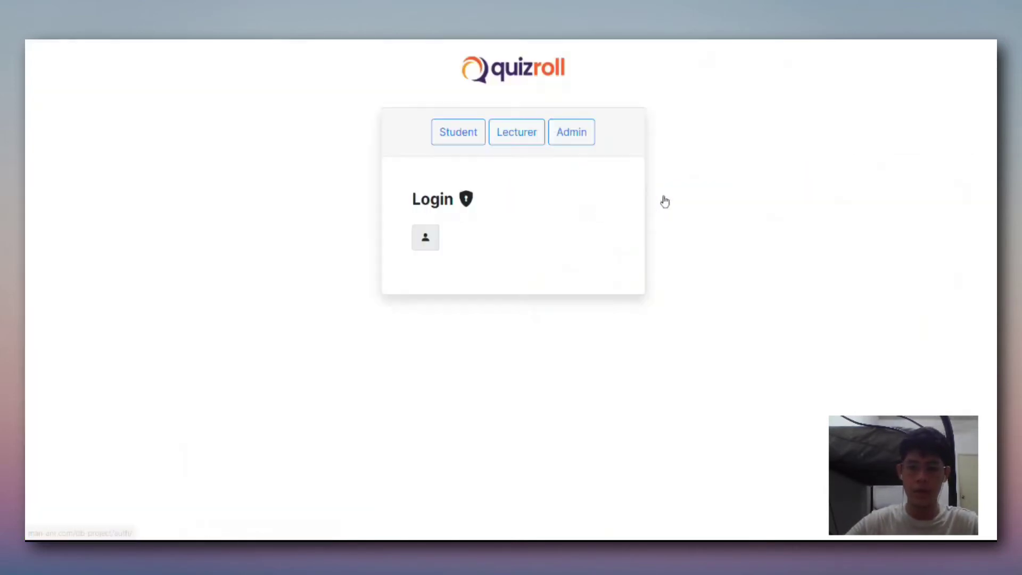
click(443, 140)
click(466, 238)
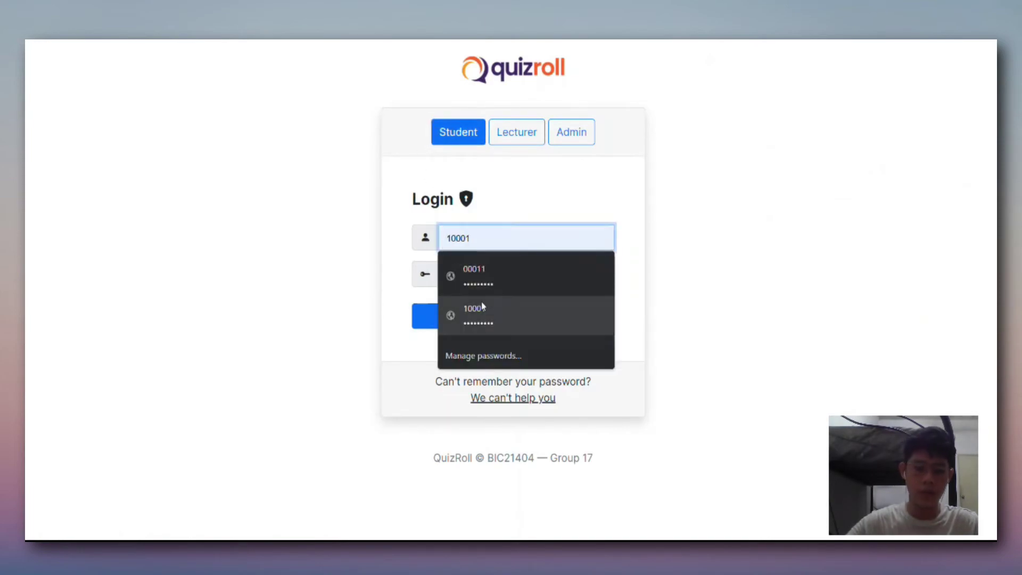
text(AI19)
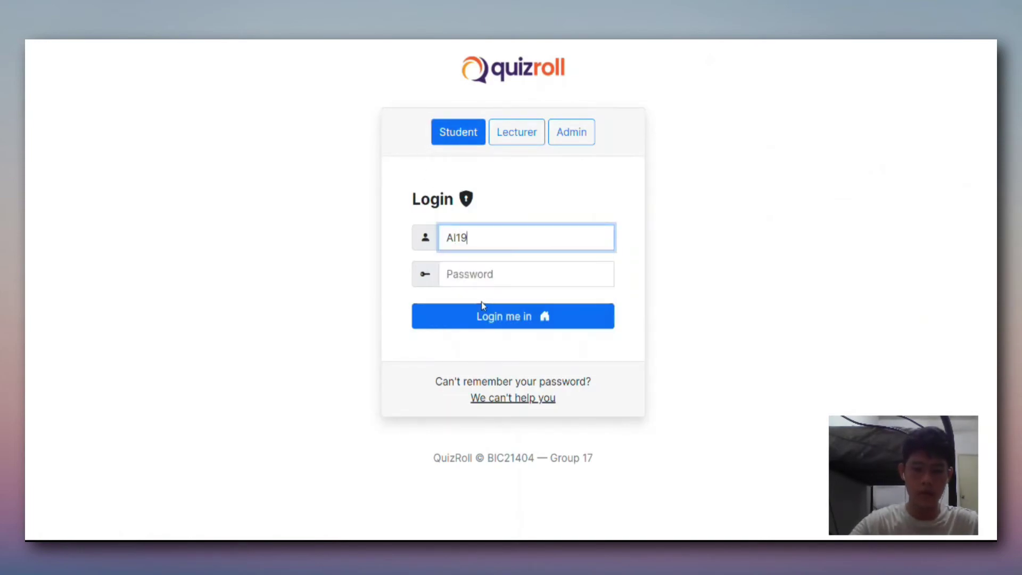
text(0276)
key(Tab)
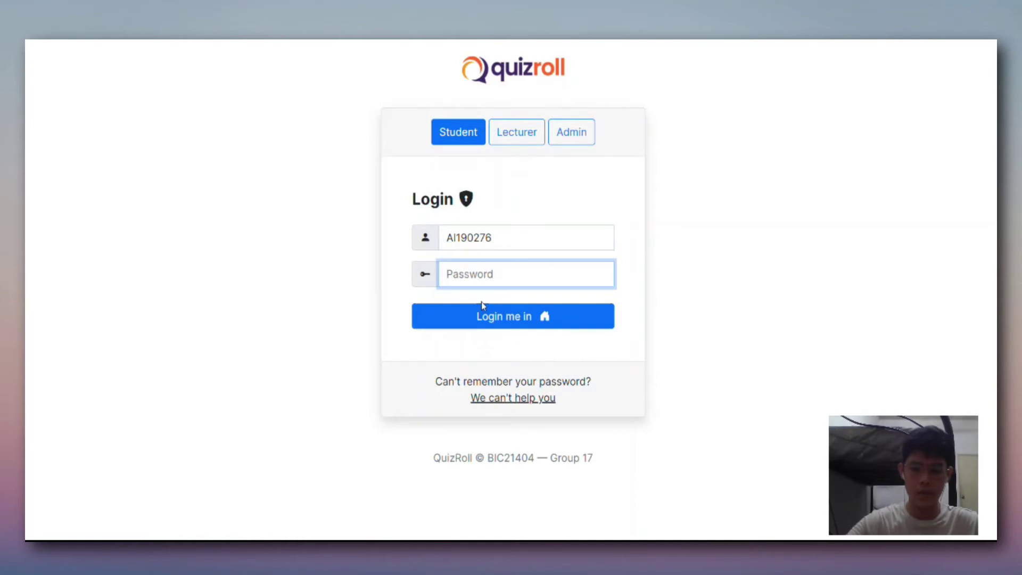
text(••)
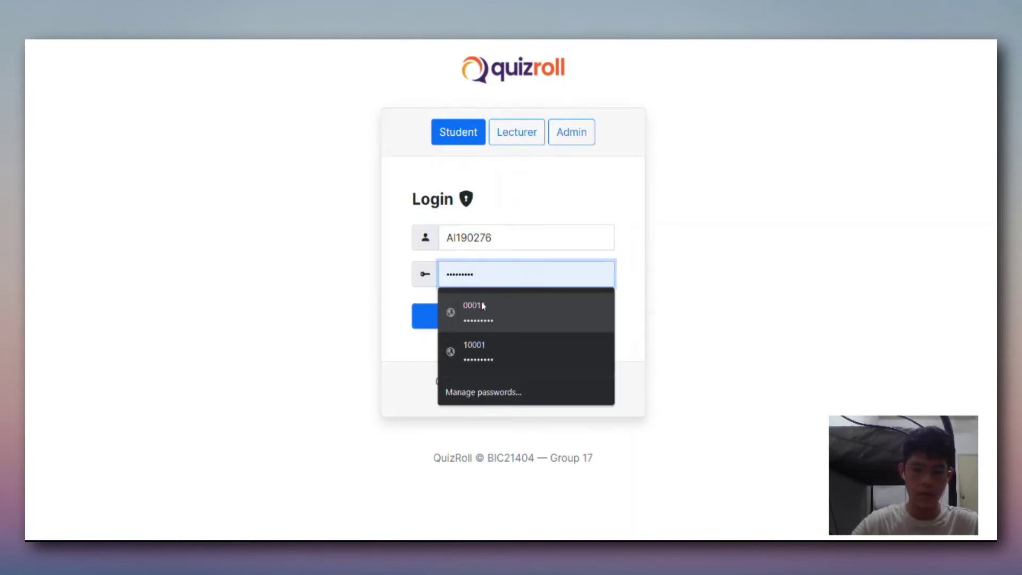
text(••••••••)
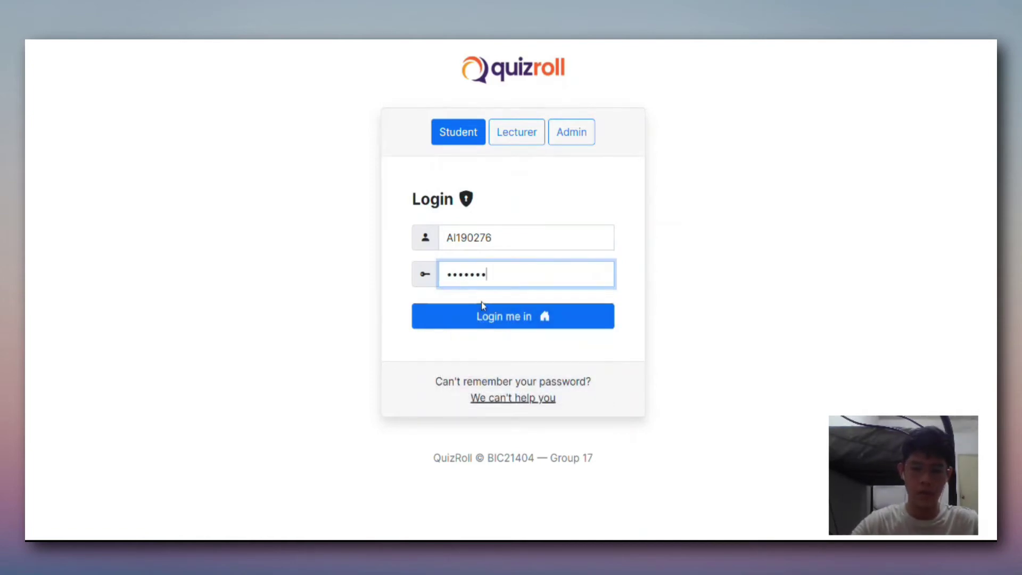
key(Return)
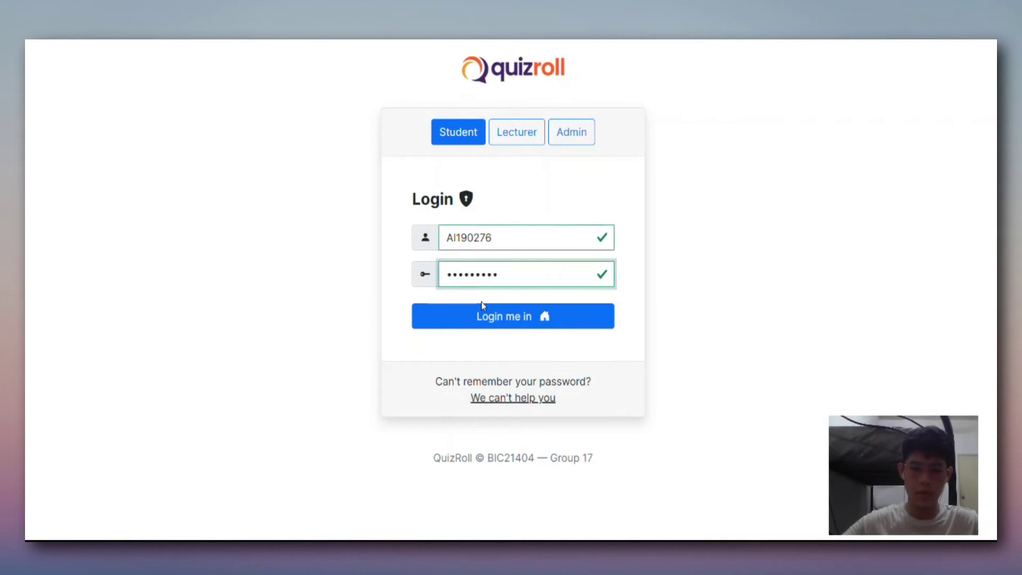
Log in as the student with the saved ID, decline saving the password, and view registered courses
click(469, 308)
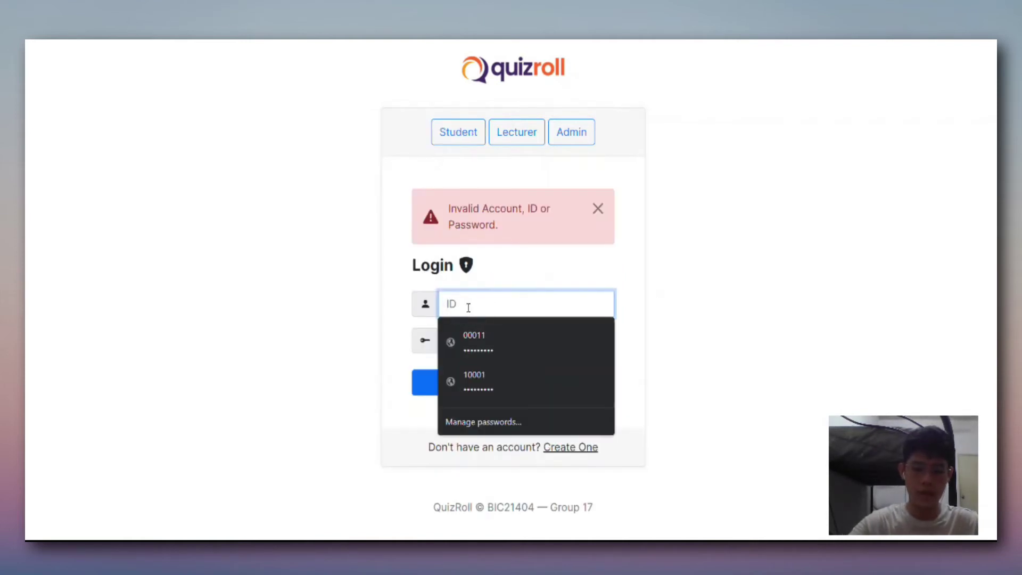
text(AI)
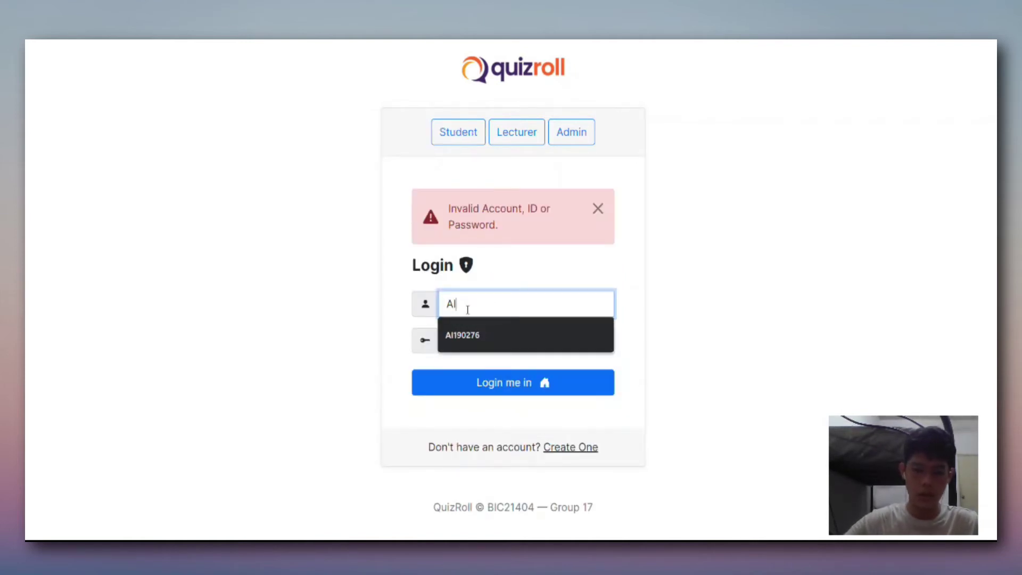
click(463, 335)
click(452, 341)
text(•)
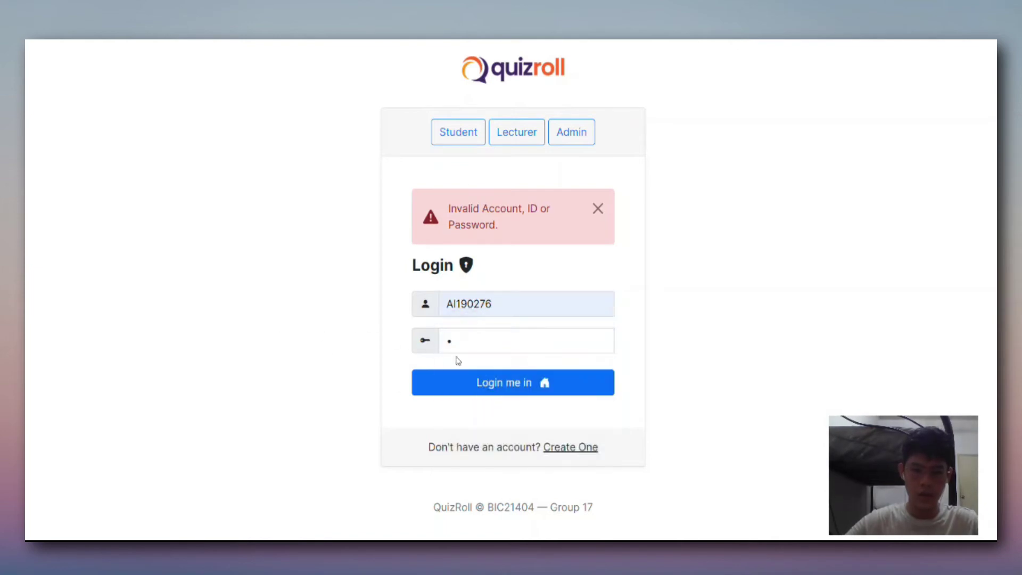
click(455, 135)
click(442, 384)
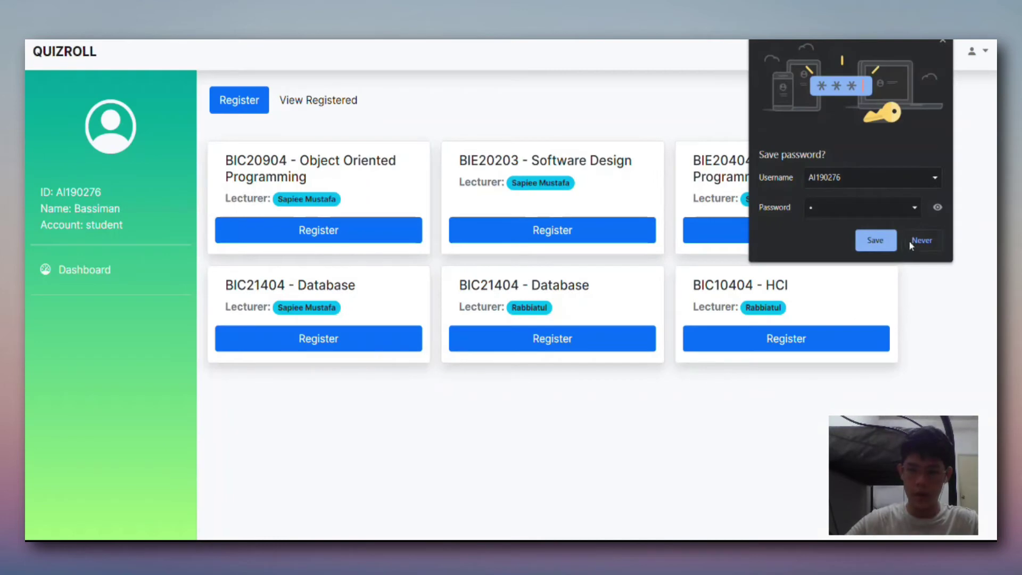
click(910, 242)
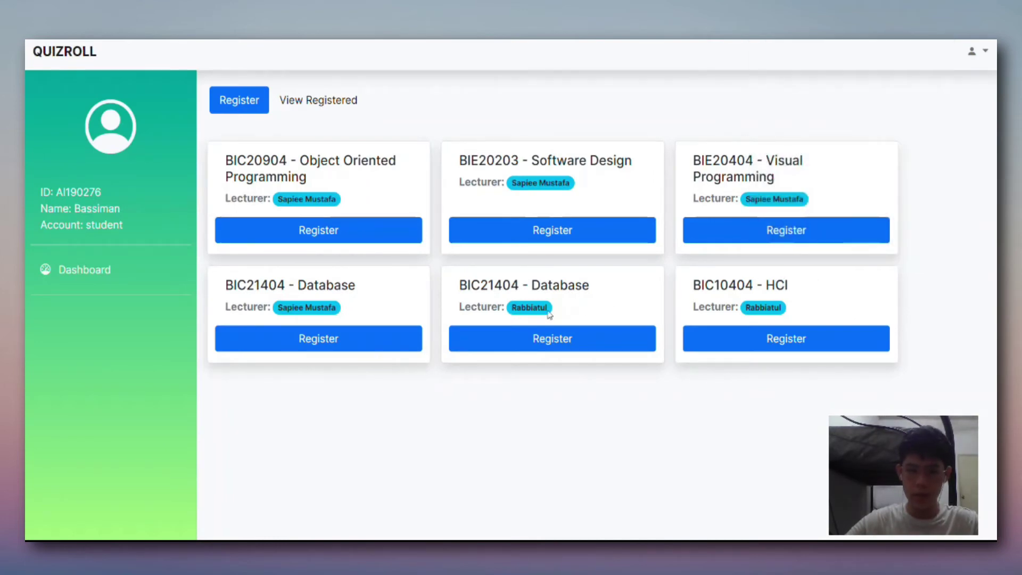
click(299, 106)
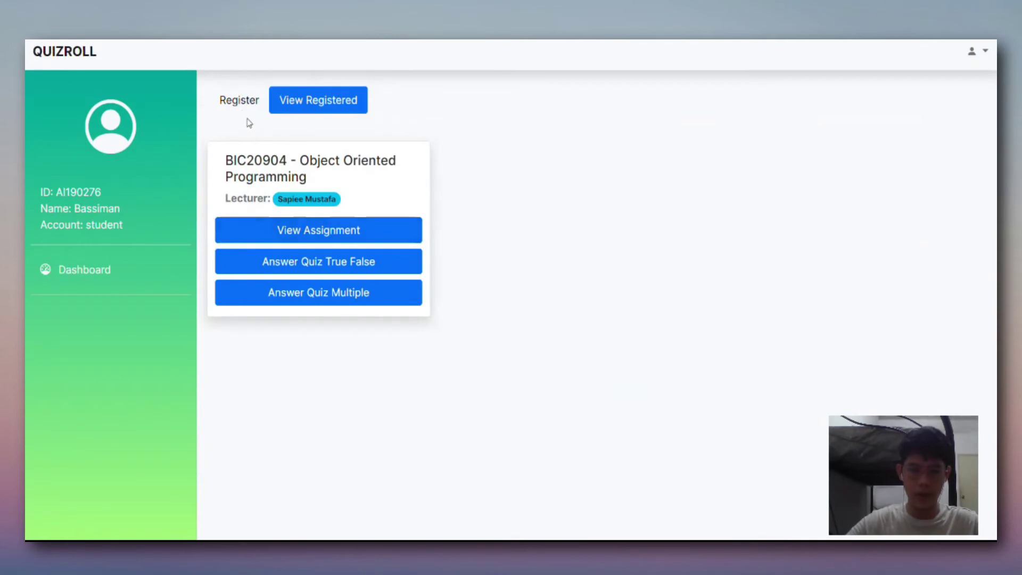
Register for BIE20404 Visual Programming and check the registered courses list
click(236, 97)
click(728, 230)
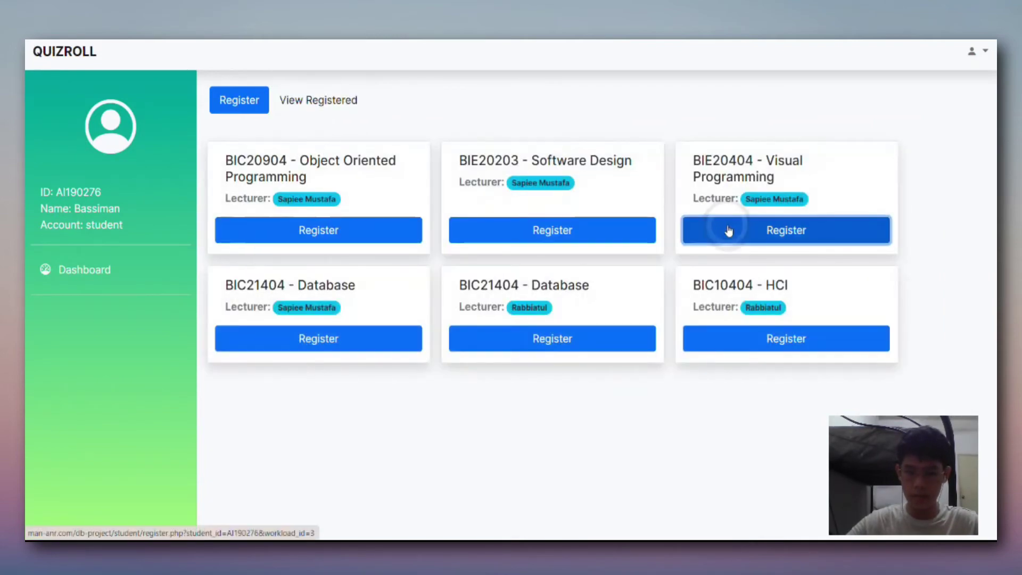
click(275, 96)
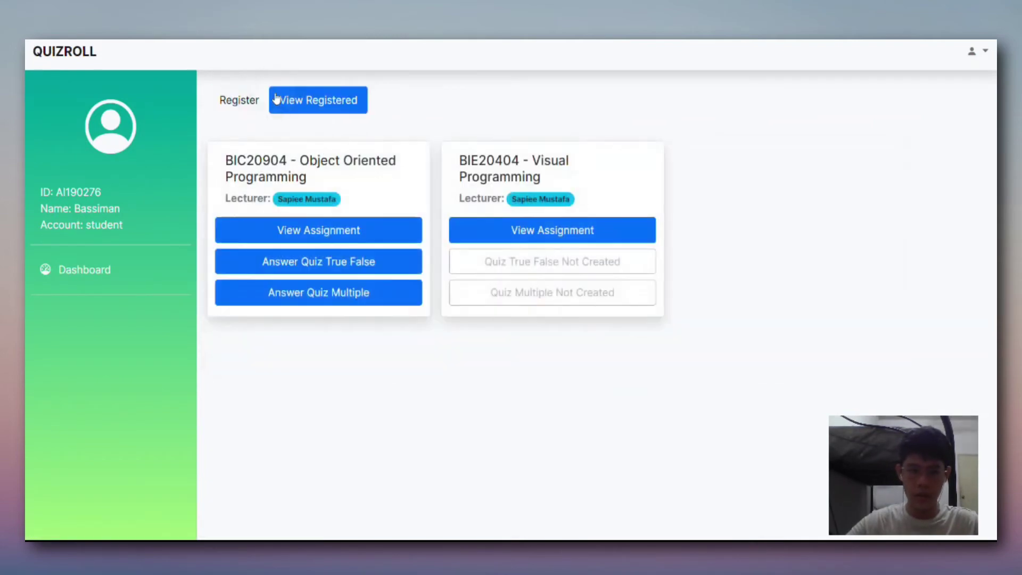
click(255, 100)
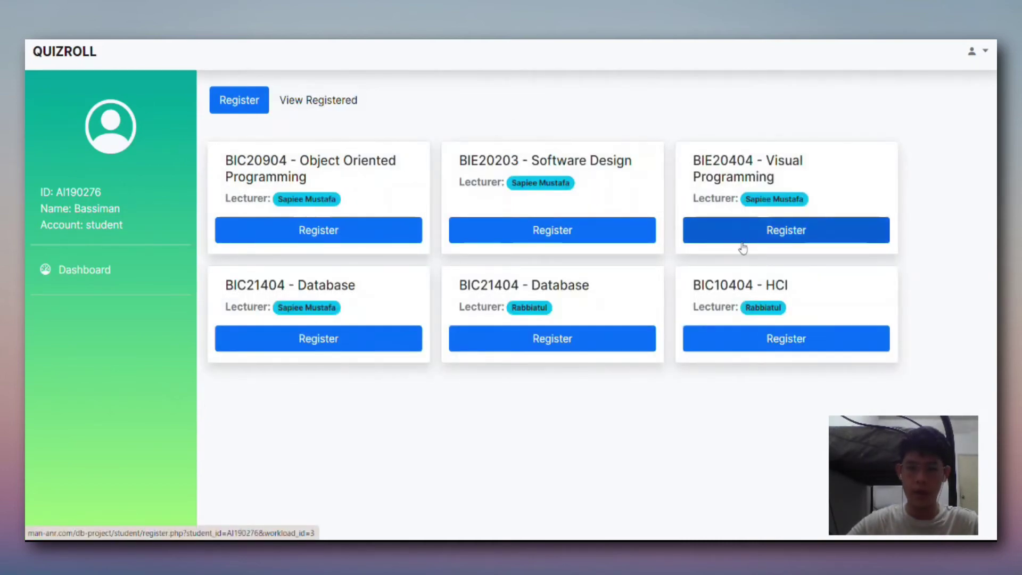
Confirm Visual Programming is already registered, then open its assignment task page
click(740, 243)
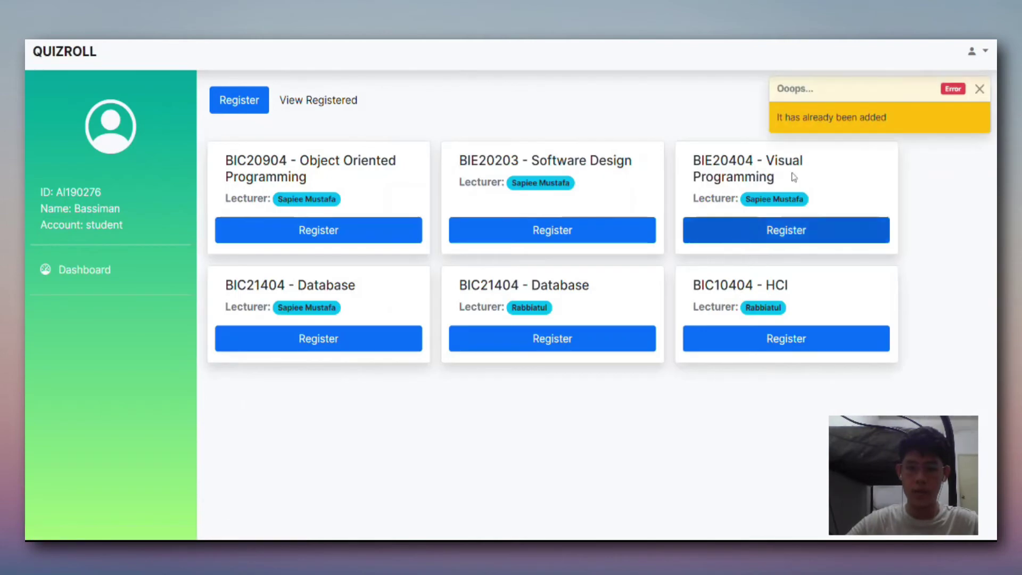
drag(783, 118, 841, 116)
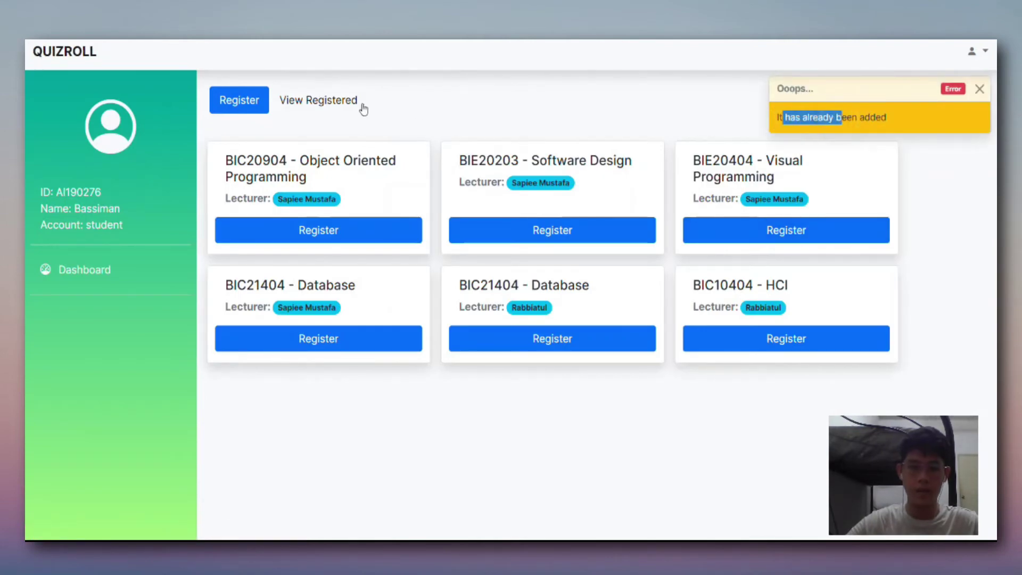
click(308, 106)
click(489, 236)
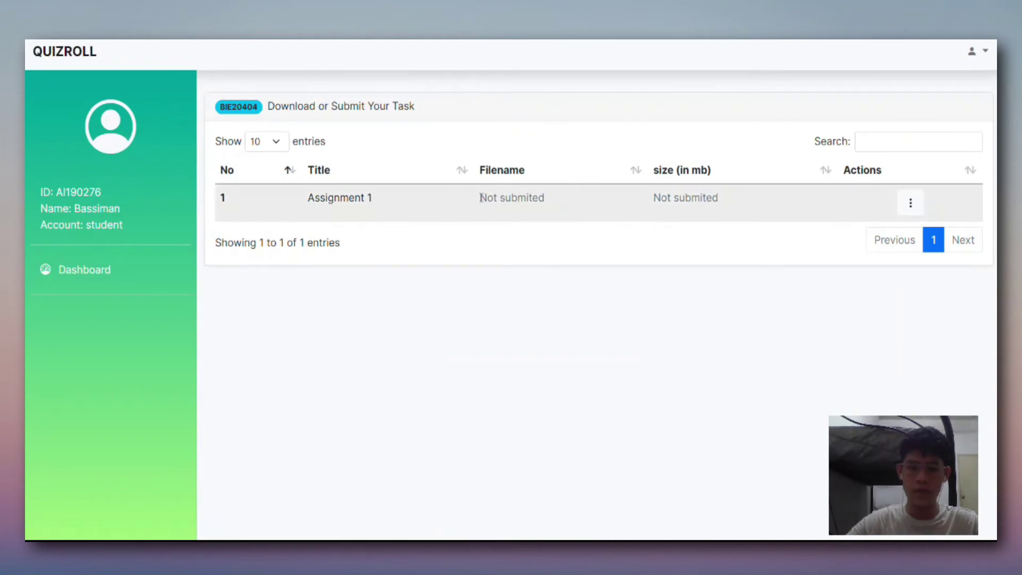
Check that Assignment 1 is not submitted and start a submission from its Actions menu
drag(481, 197, 579, 196)
drag(656, 198, 705, 196)
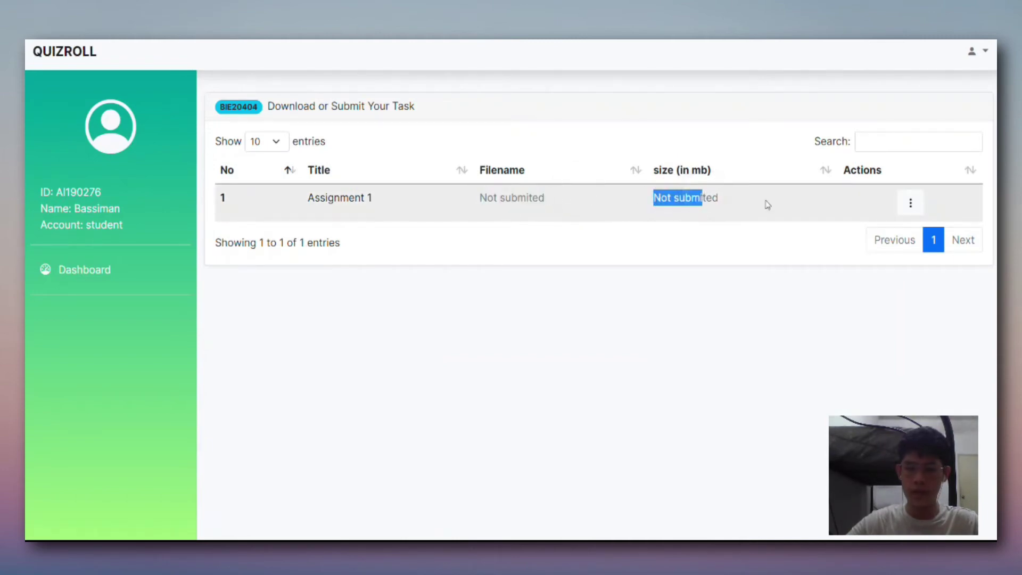
click(911, 203)
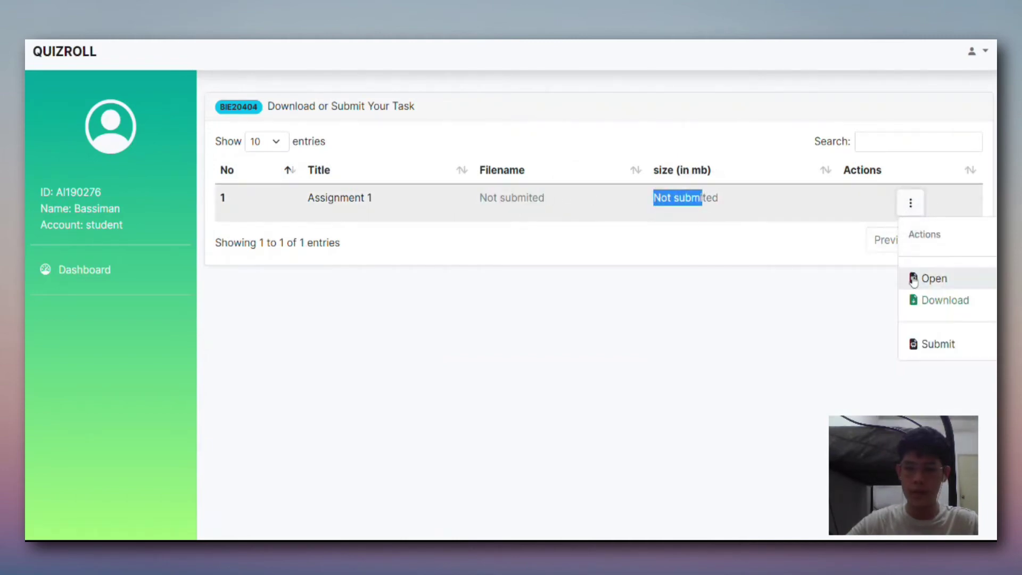
click(933, 343)
Upload the assignment PDF, titled with the student ID followed by '_Assignment1'
click(437, 140)
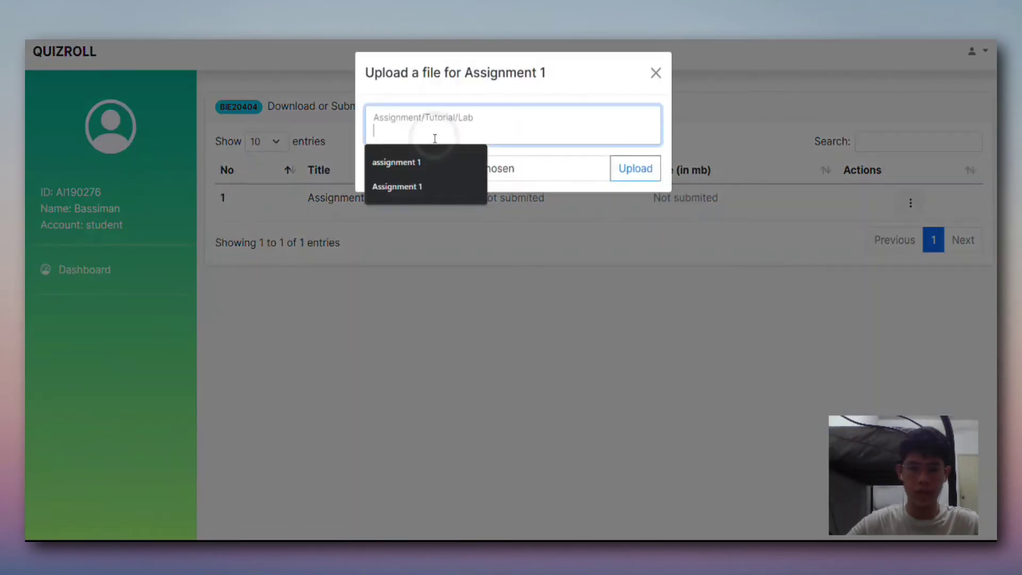
text(AI)
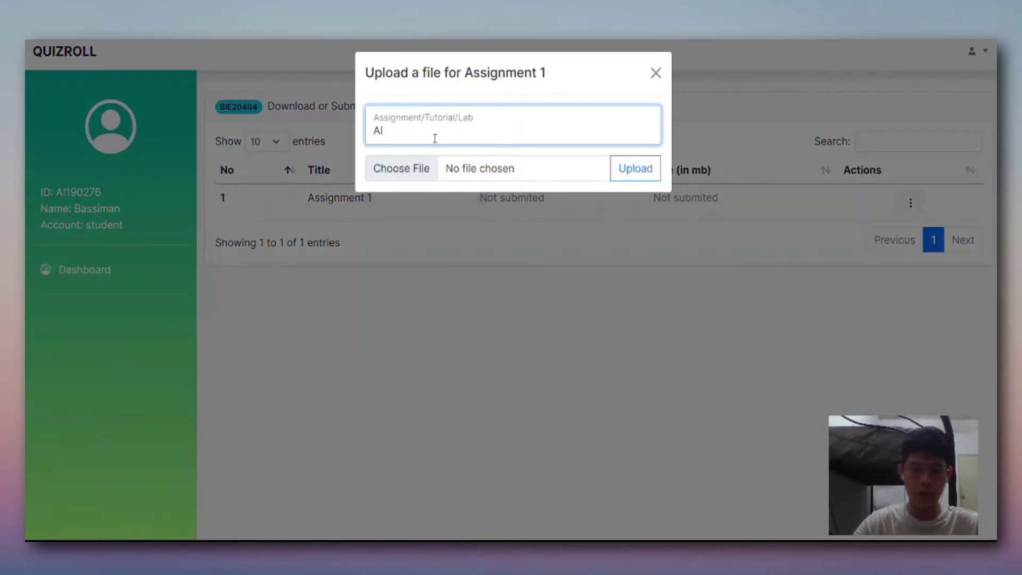
text(190276_Assig)
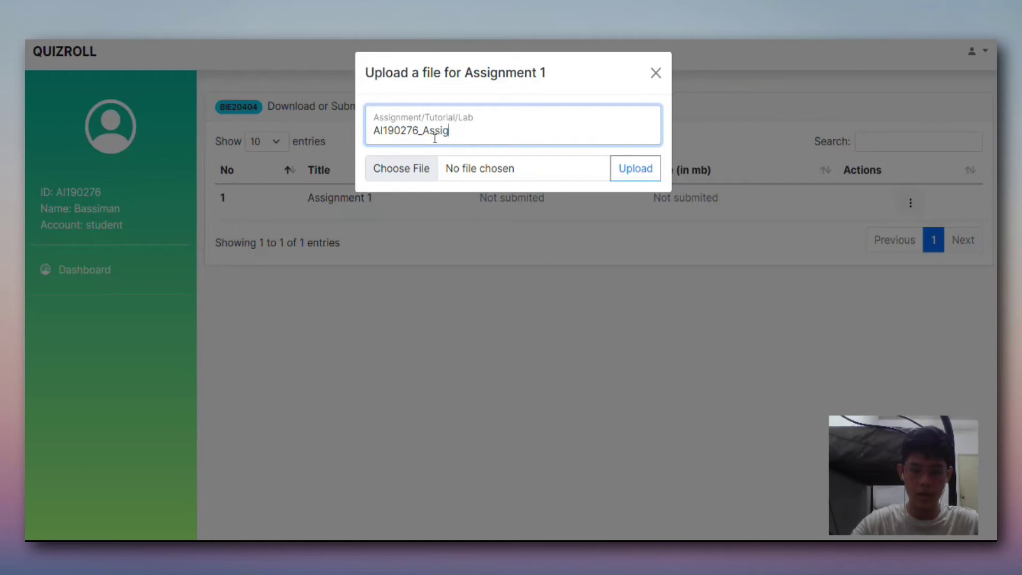
text(nment1)
click(377, 168)
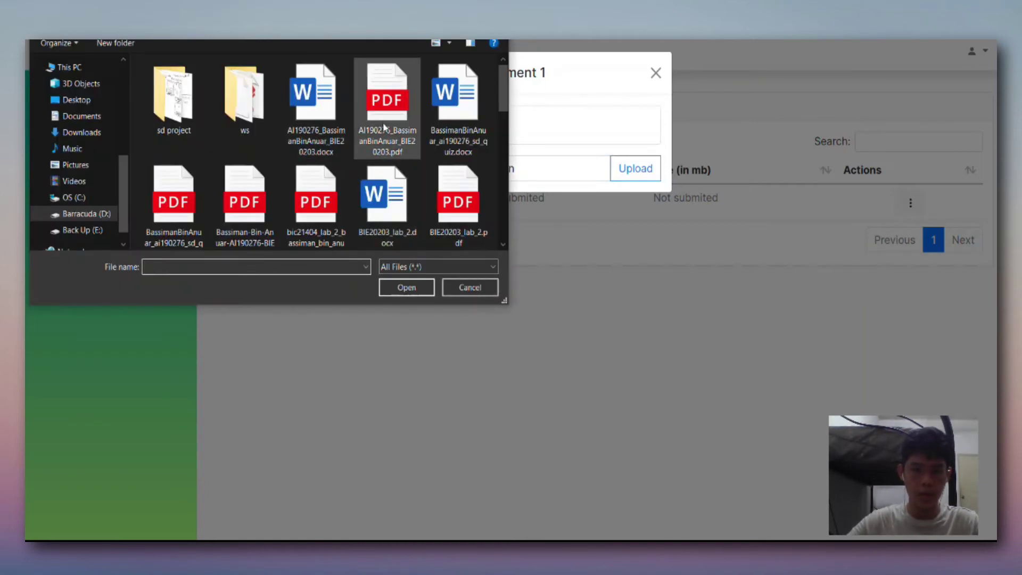
click(382, 122)
double_click(383, 121)
click(621, 171)
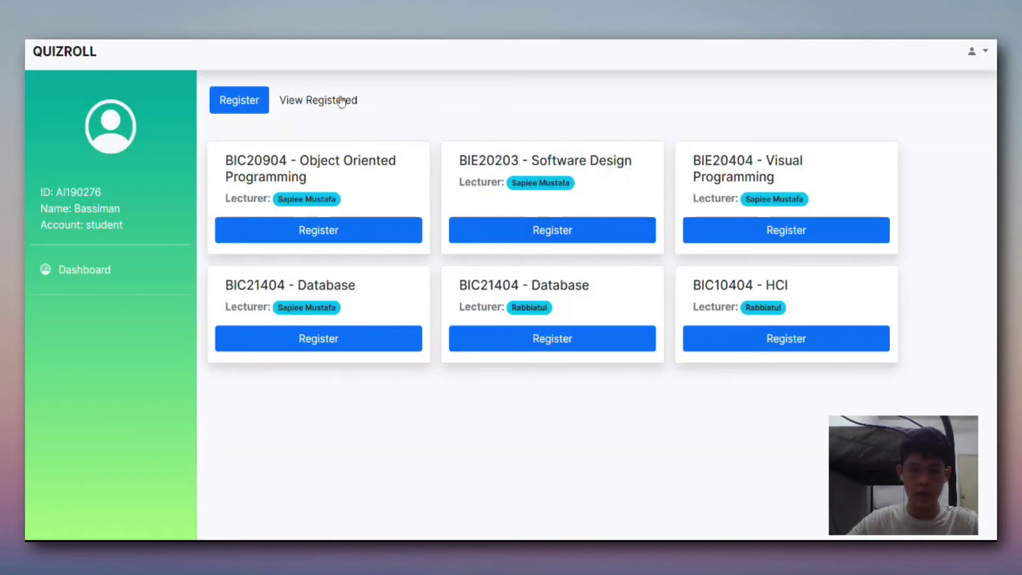
click(338, 99)
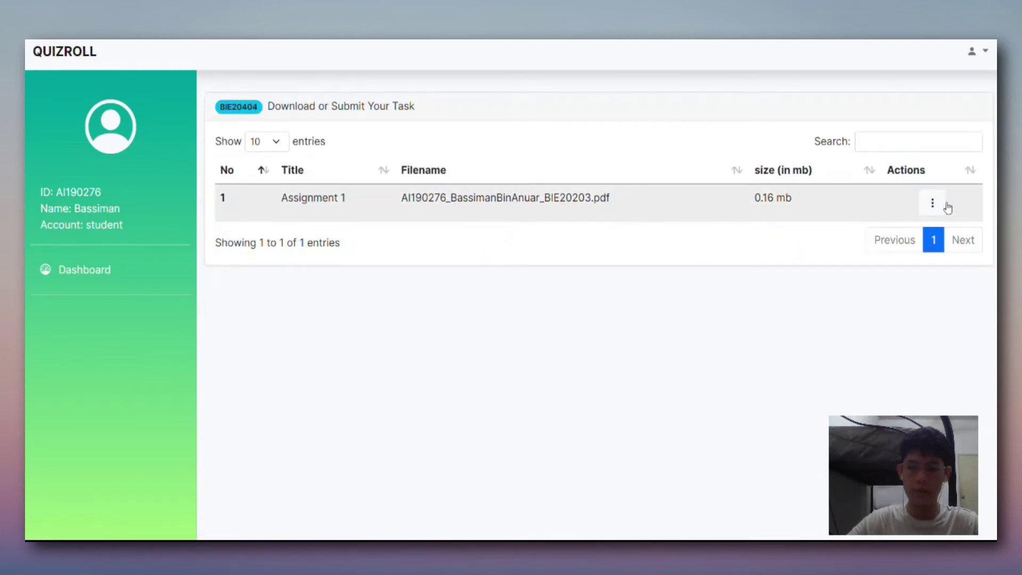
click(977, 57)
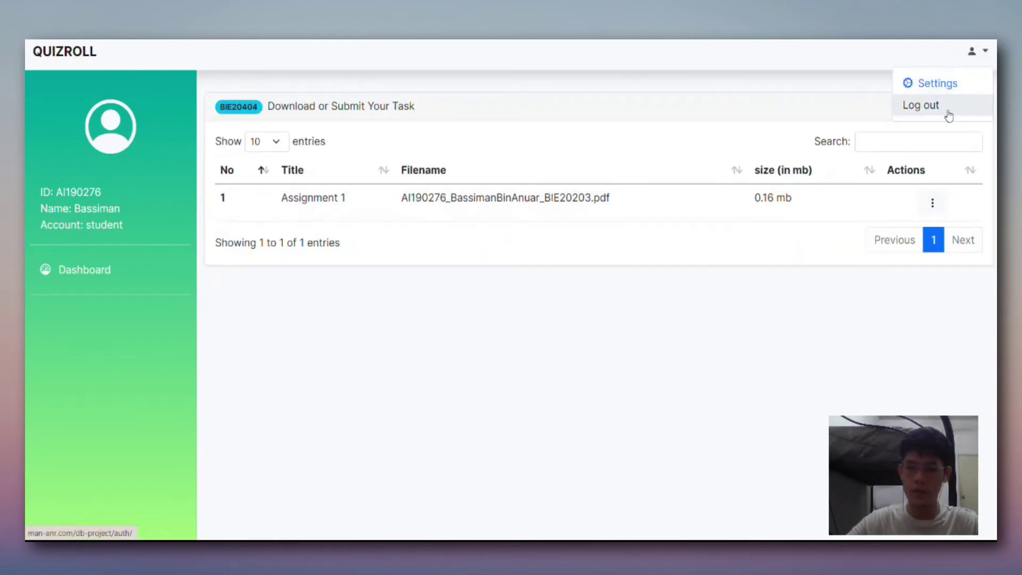
Log out of the student account and sign in as the Lecturer with saved credentials
click(949, 110)
click(570, 132)
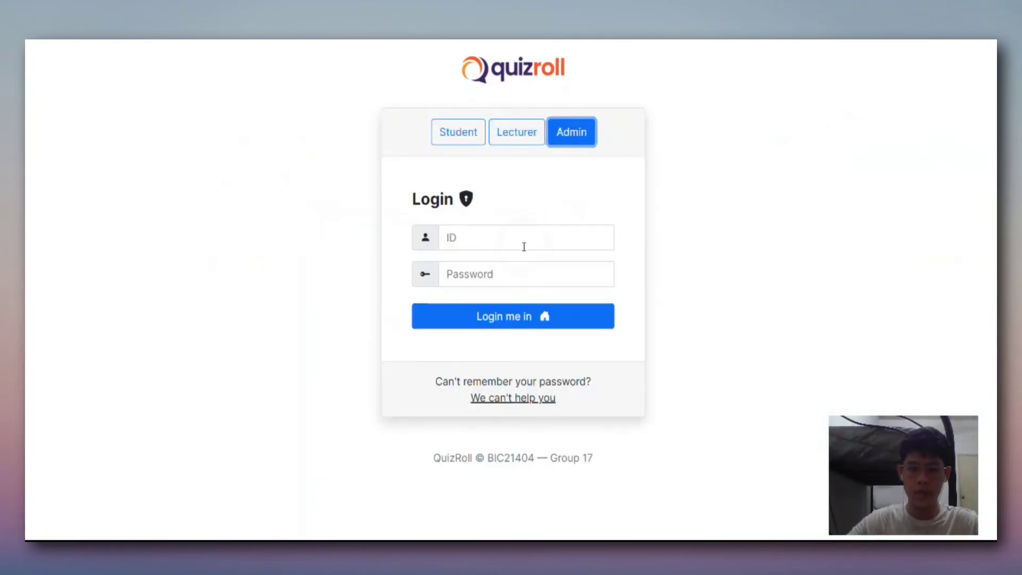
click(524, 246)
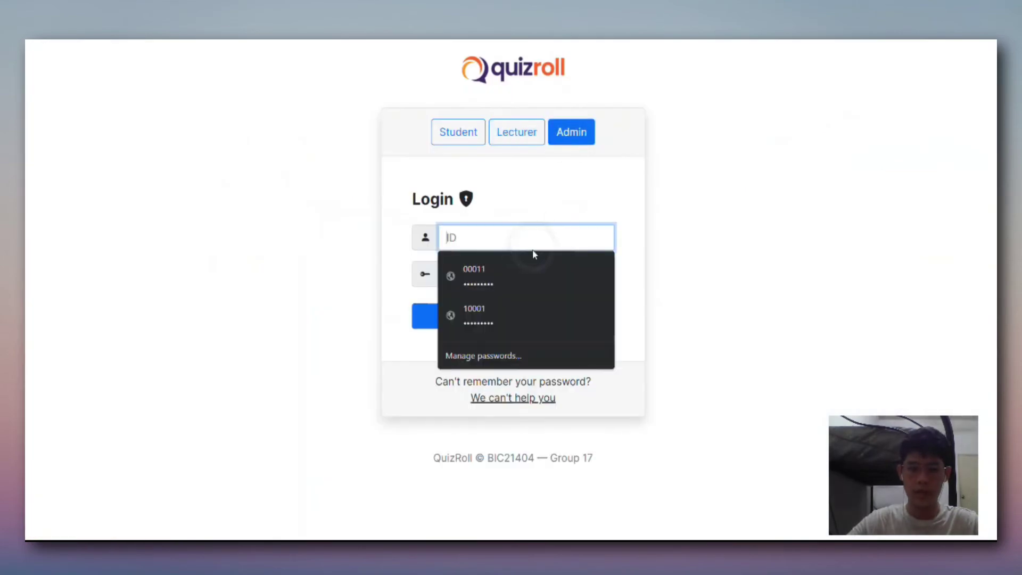
click(498, 286)
click(468, 322)
click(504, 143)
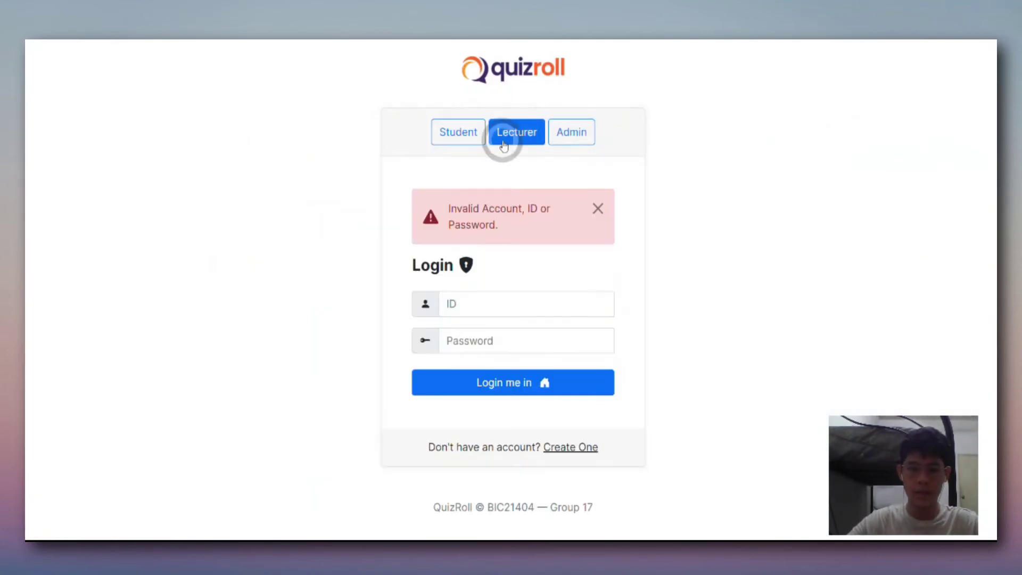
click(472, 304)
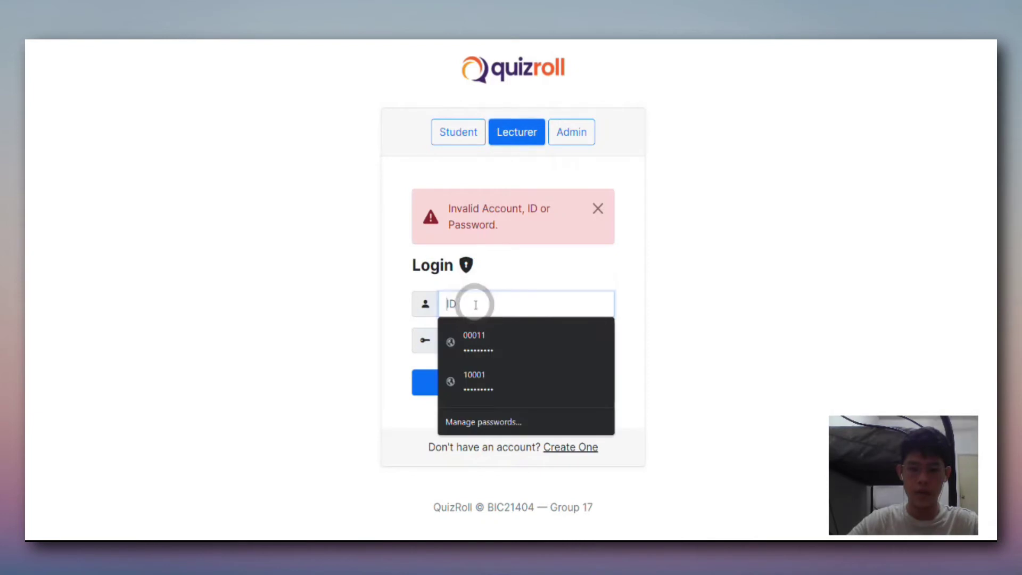
click(470, 347)
click(456, 385)
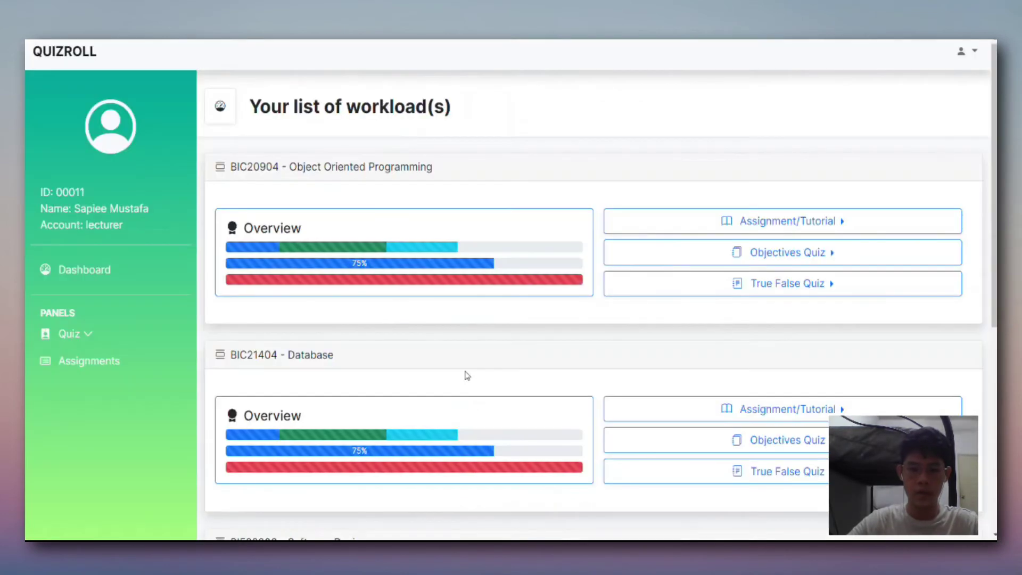
Open the Visual Programming Assignment/Tutorial Result page listing submissions
scroll(722, 317, down, 5)
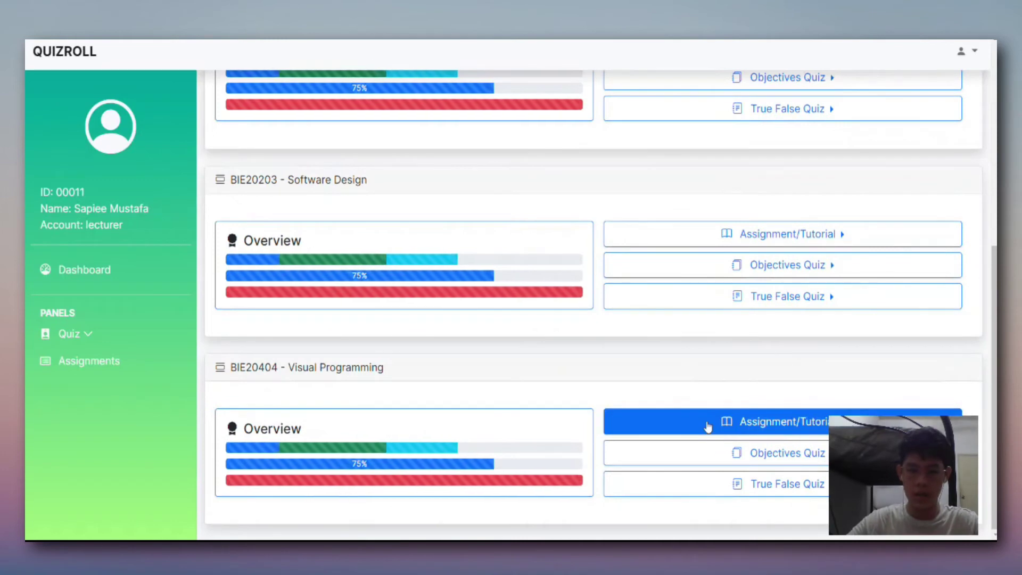
click(708, 427)
click(564, 458)
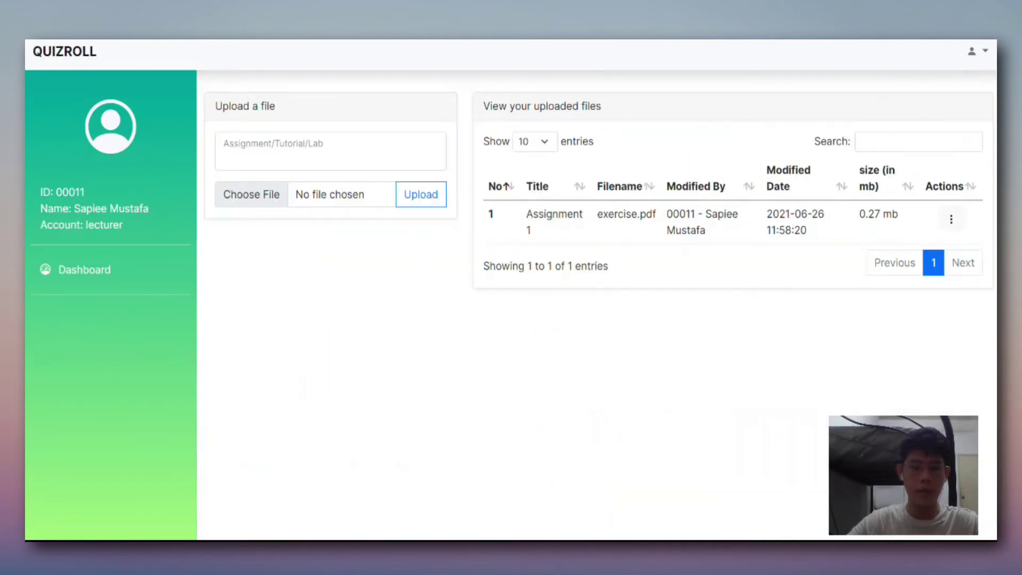
key(alt+Left)
click(673, 420)
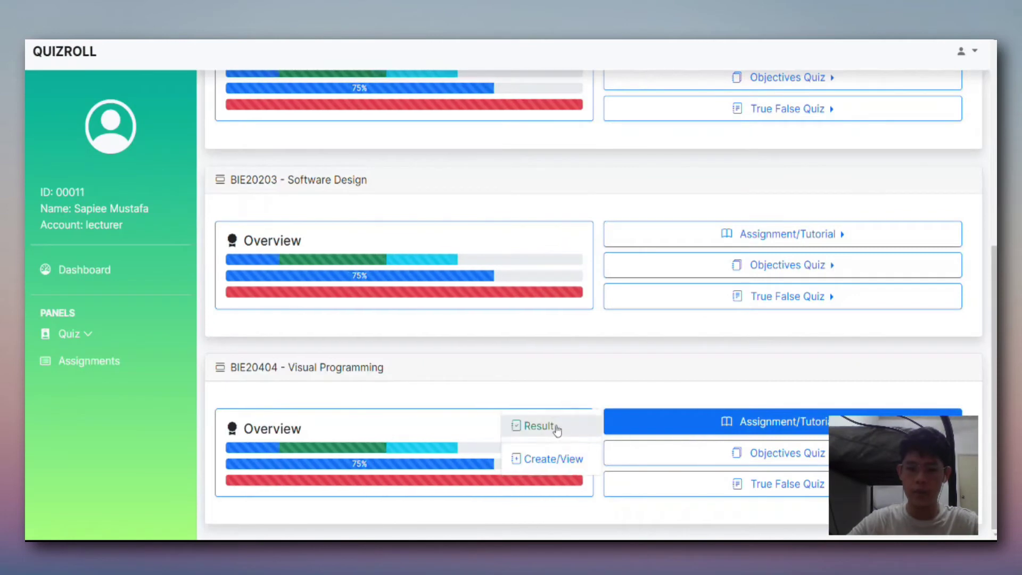
click(557, 429)
Highlight the submission row's Assignment 1 title, student name and file name
click(271, 197)
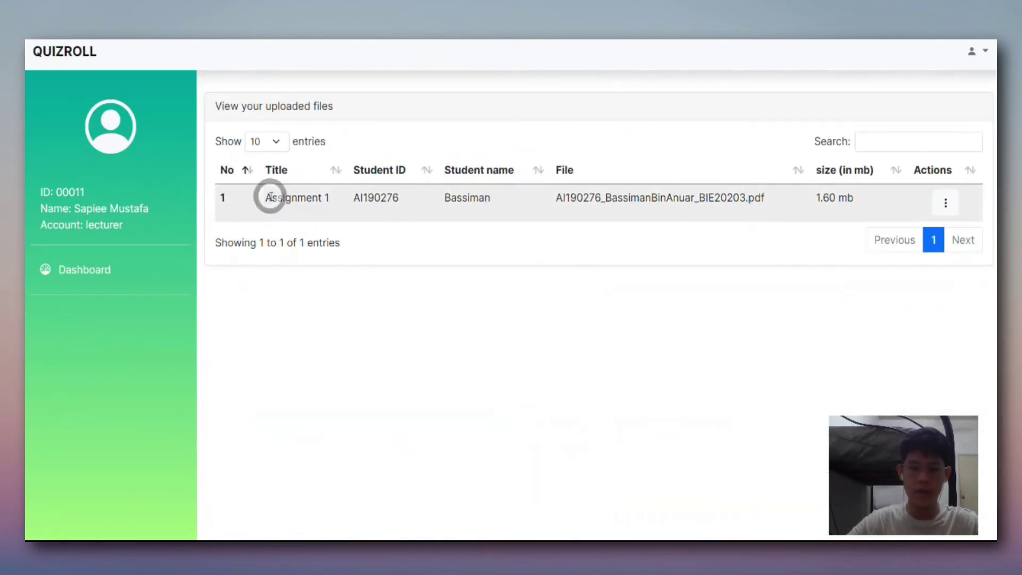
drag(271, 196, 331, 205)
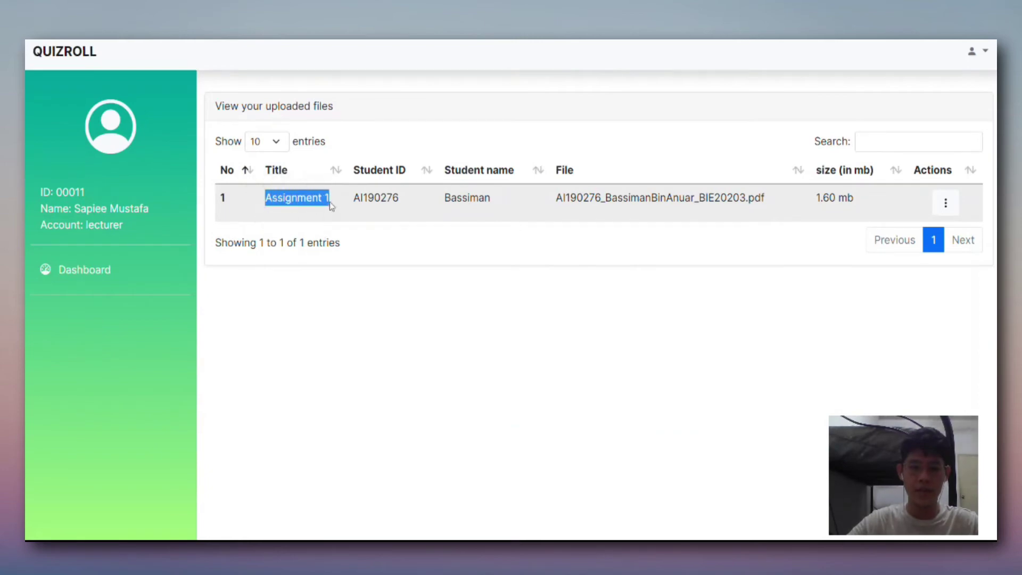
drag(263, 198, 401, 201)
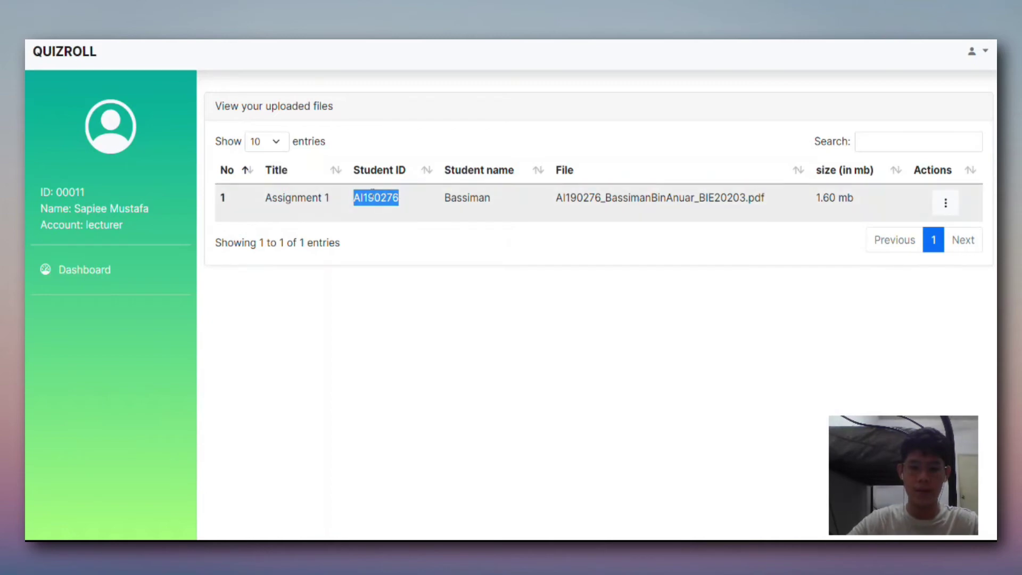
double_click(480, 195)
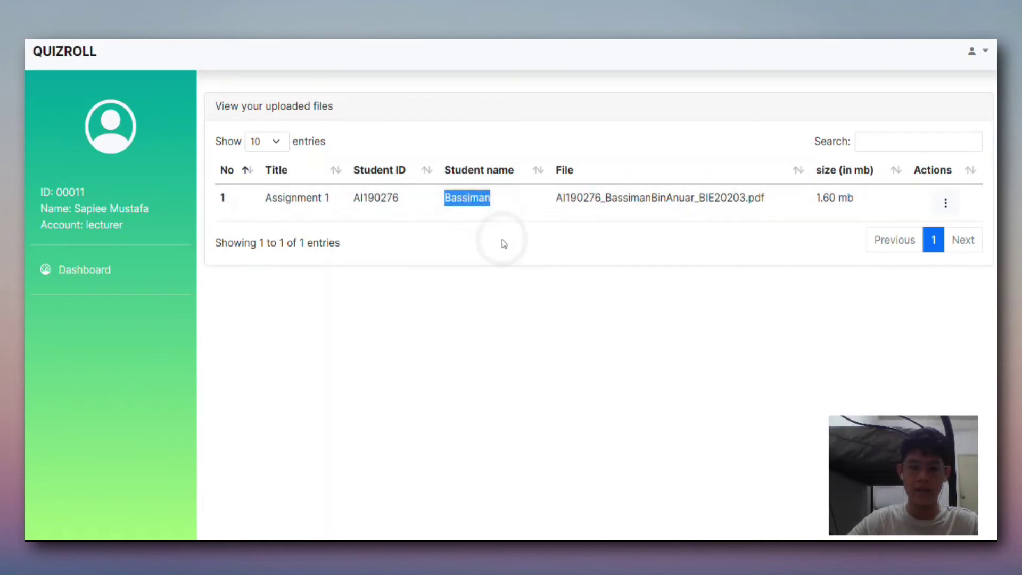
click(559, 198)
drag(559, 198, 726, 199)
Download the submitted PDF and scroll through its three pages
click(942, 207)
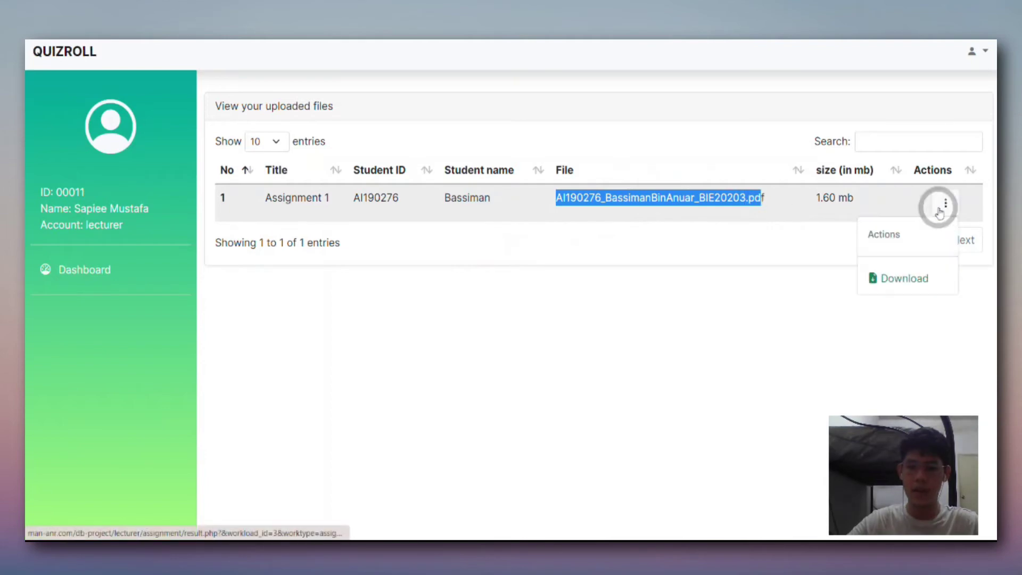
click(904, 280)
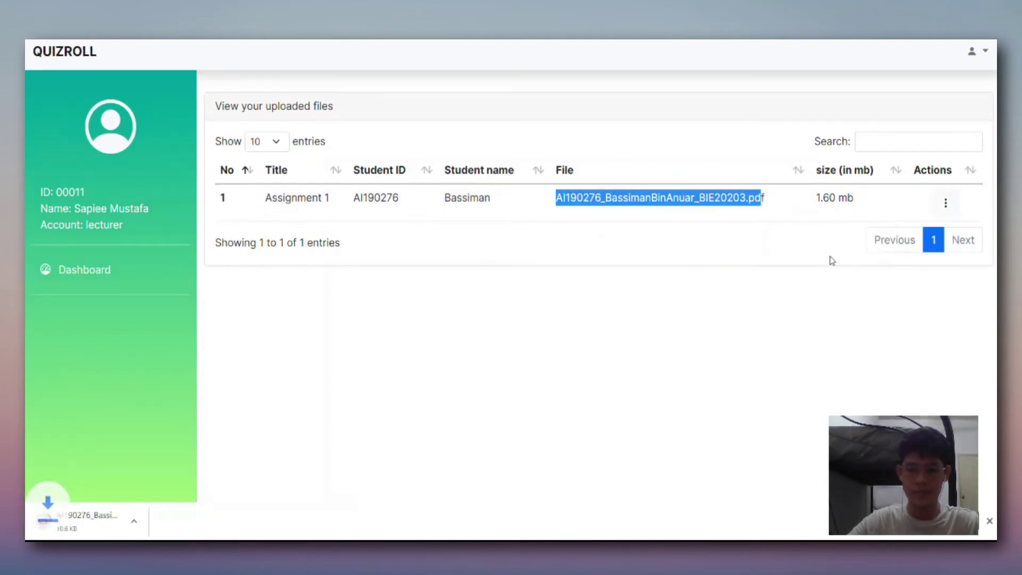
click(125, 513)
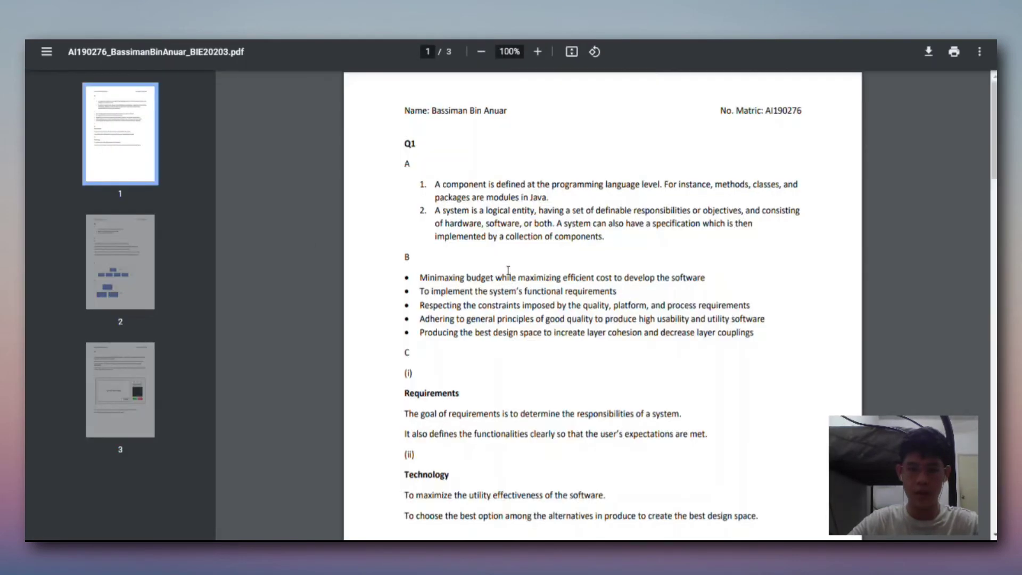
scroll(509, 275, down, 10)
scroll(509, 275, down, 12)
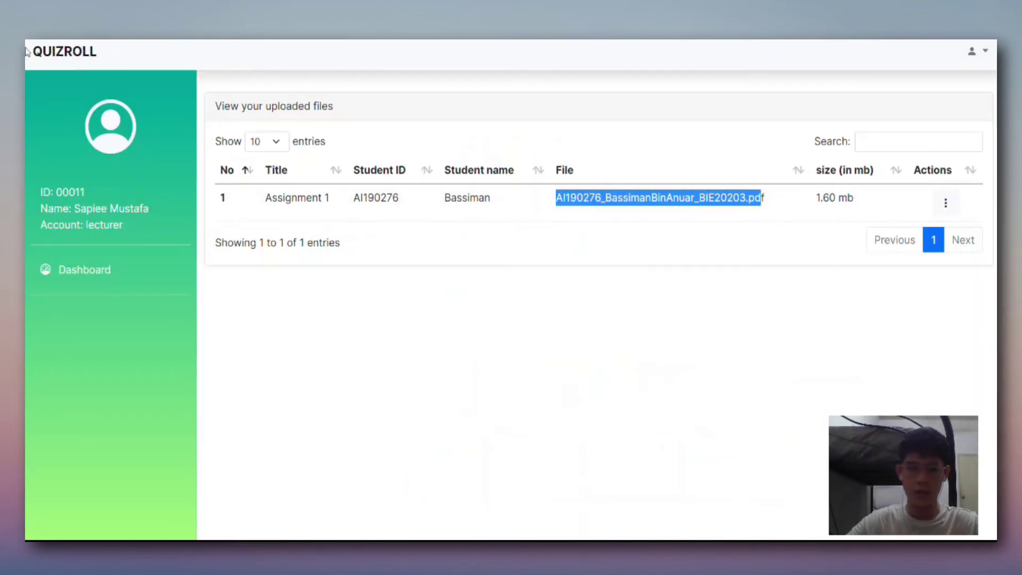
Open the Visual Programming Assignment/Tutorial Create/View page
click(91, 52)
scroll(525, 308, down, 5)
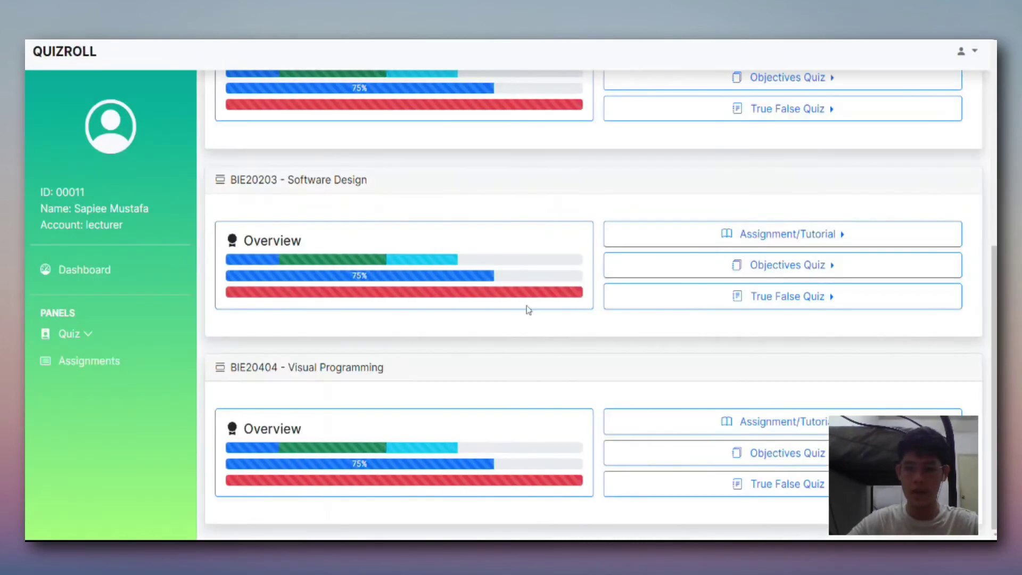
click(711, 461)
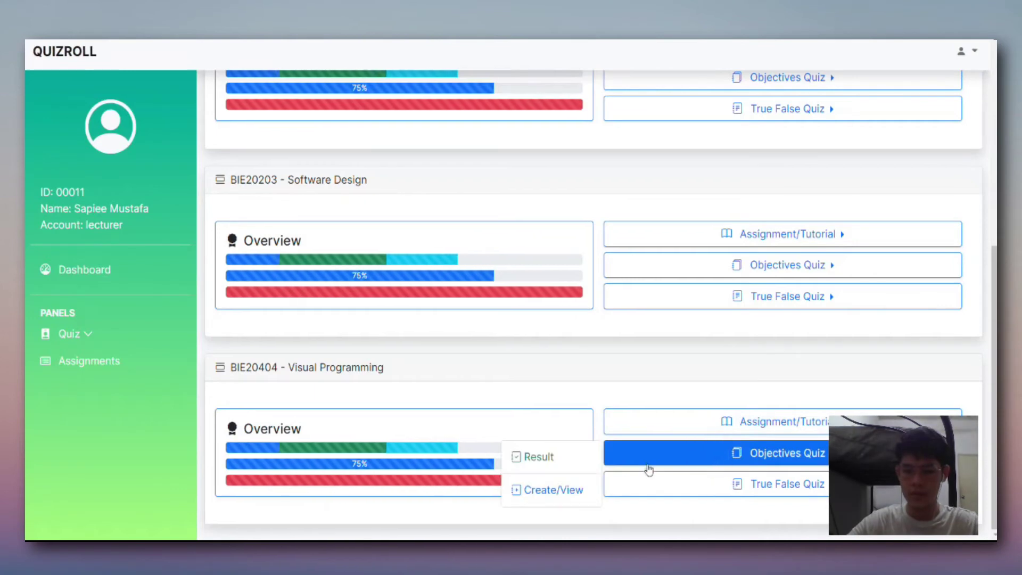
click(684, 420)
click(551, 455)
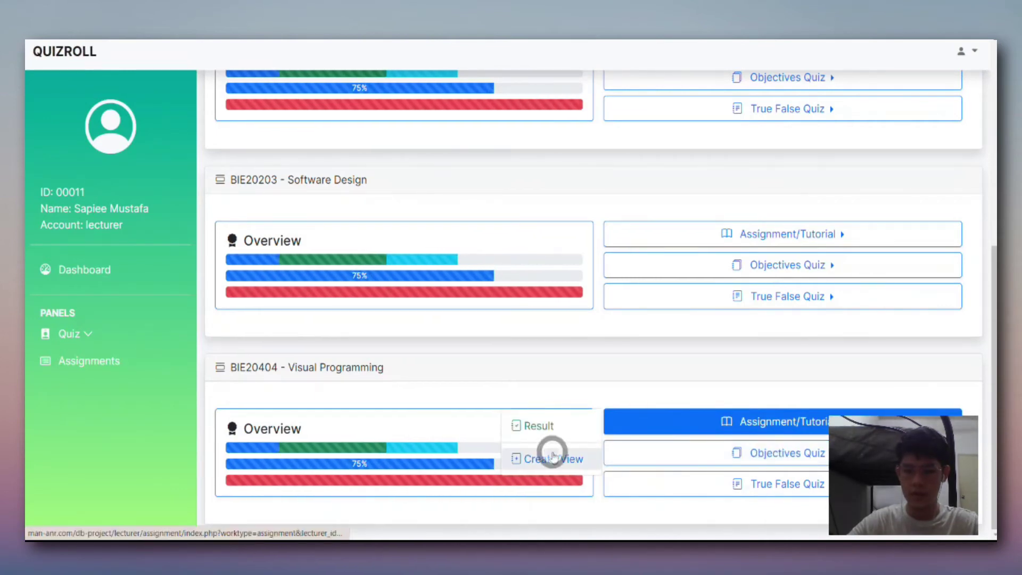
Attempt to delete exercise.pdf, which is refused because it is used elsewhere
click(951, 219)
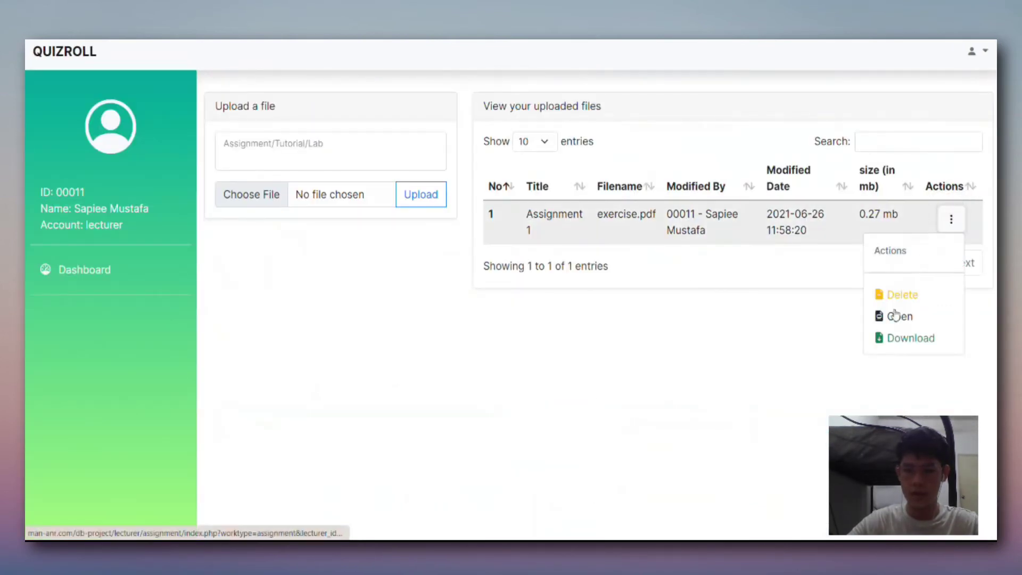
click(889, 294)
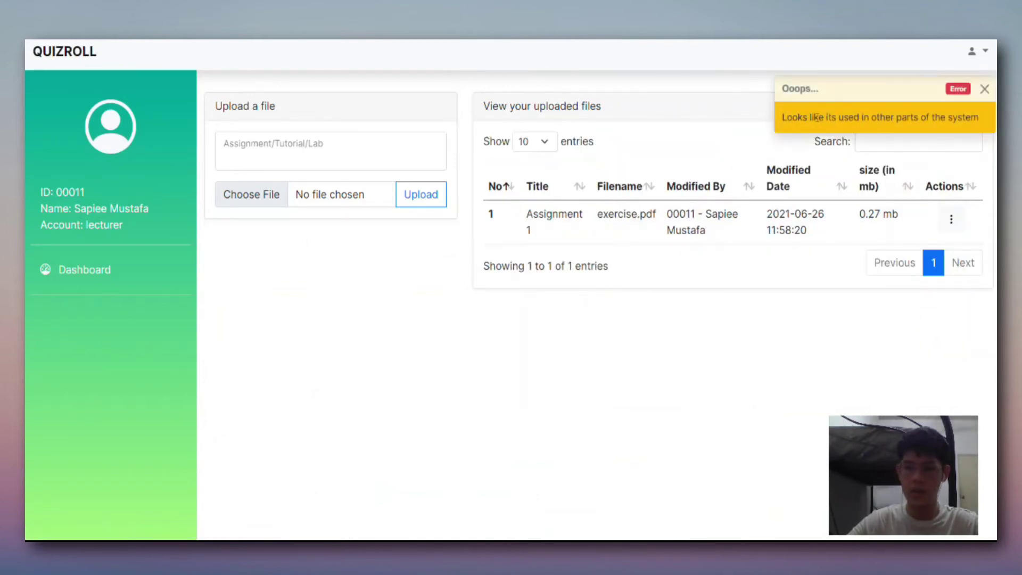
drag(783, 118, 980, 118)
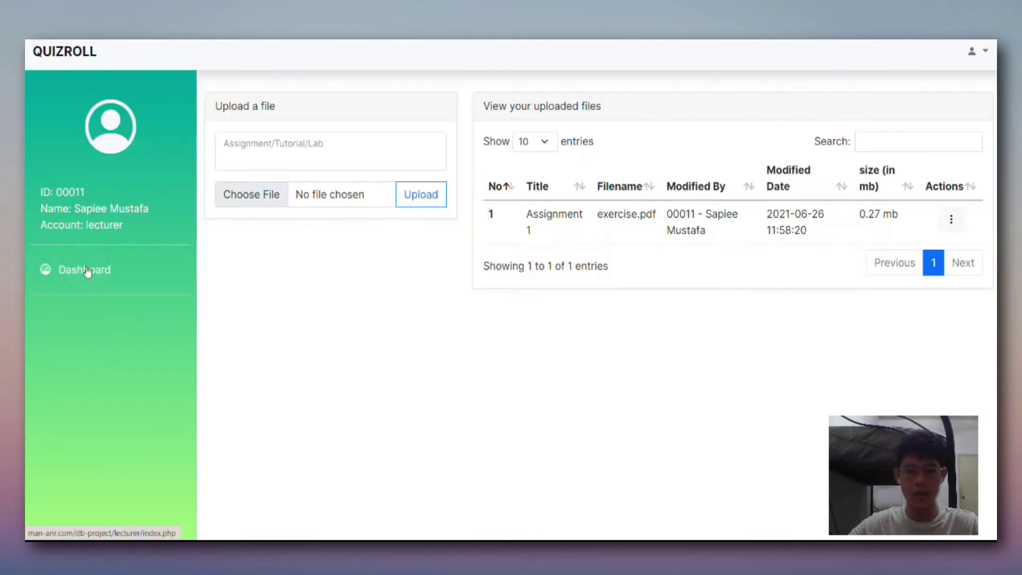
click(78, 270)
scroll(584, 343, down, 6)
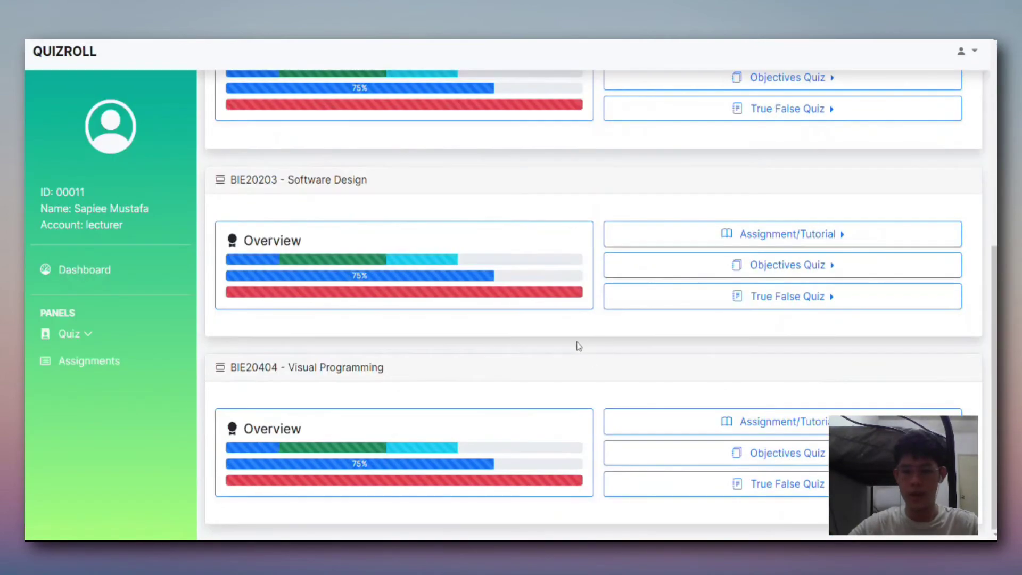
Open the True False Quiz Create/View page for BIE20404
click(732, 461)
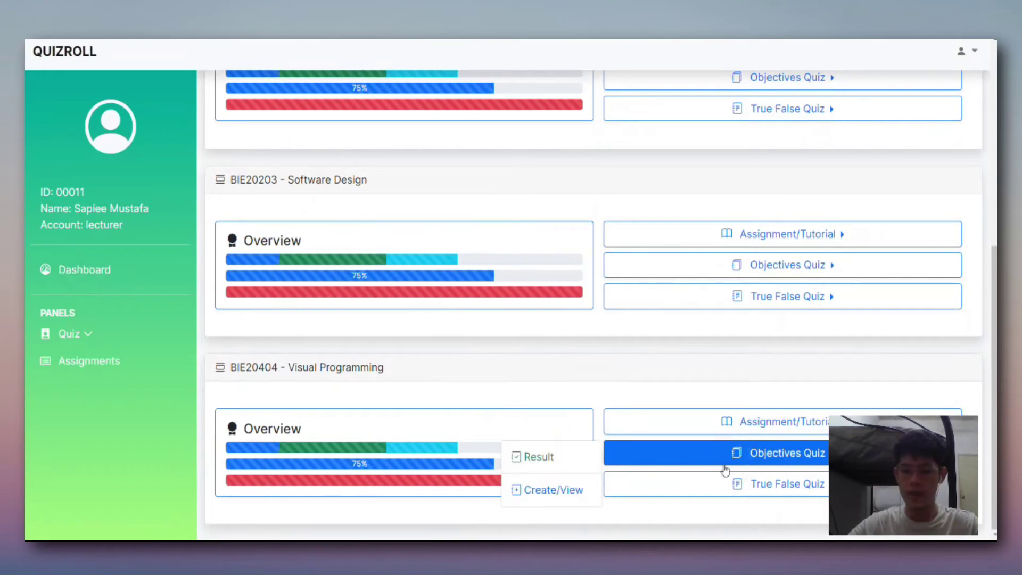
click(669, 484)
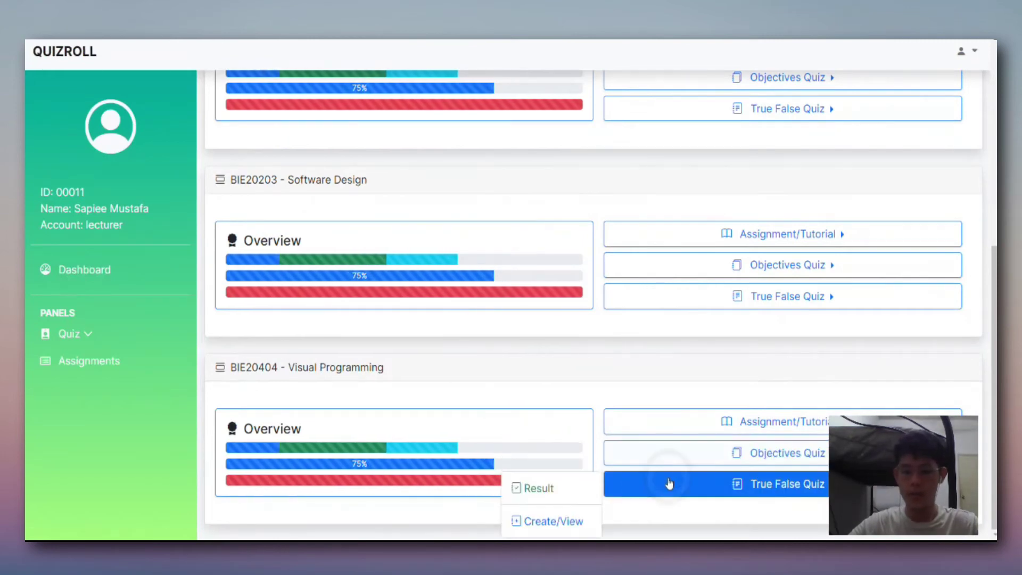
click(574, 522)
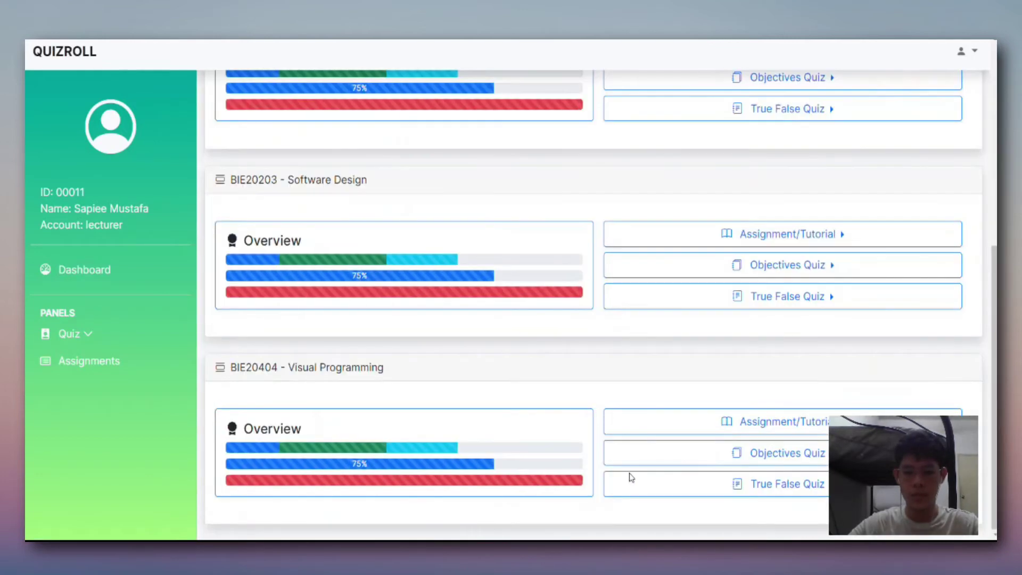
click(639, 480)
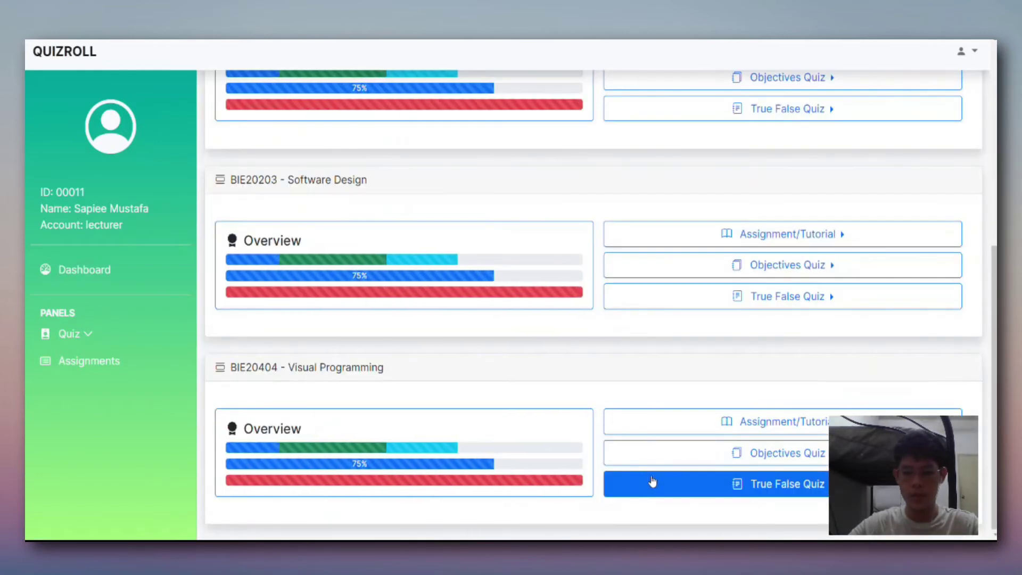
click(540, 518)
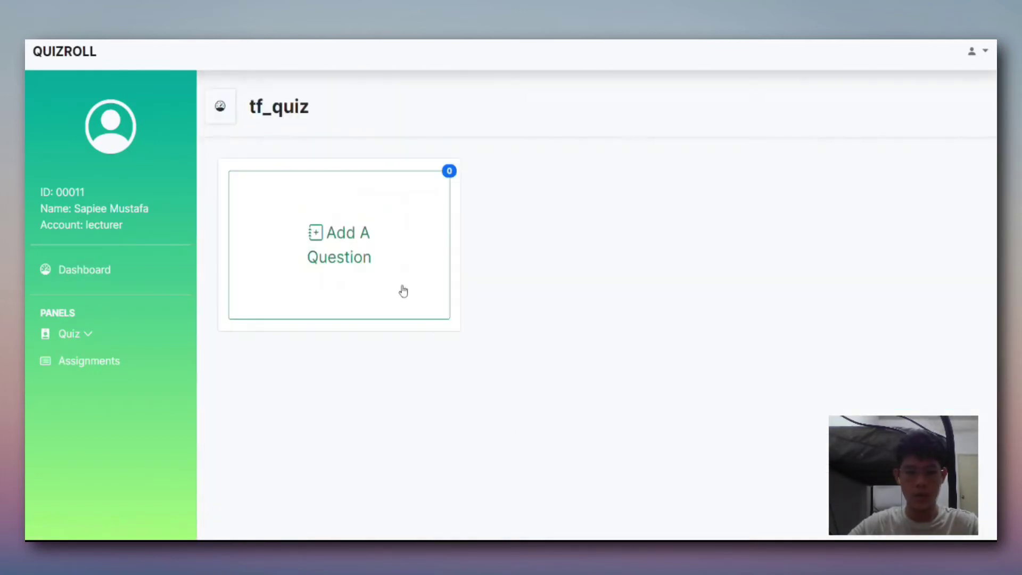
Add Question 1, 'ERD stand for entity relationship diagram', with True as the answer
click(297, 246)
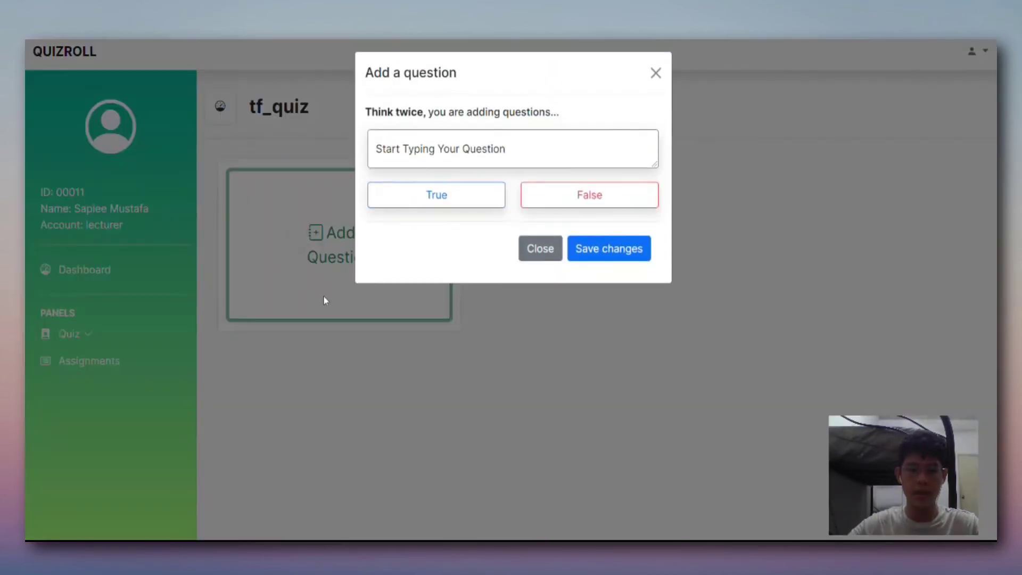
click(436, 151)
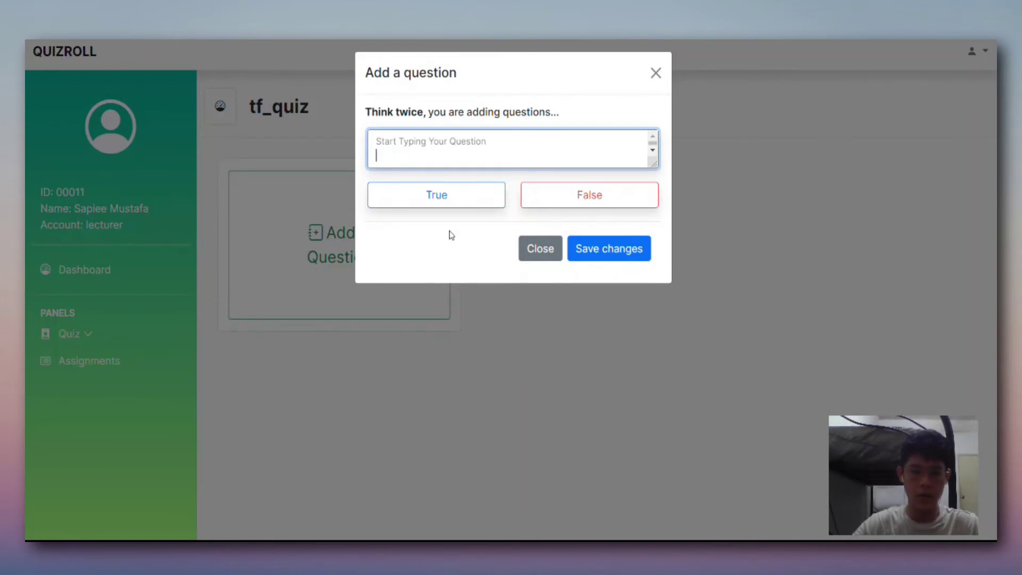
text(ERD stand for entity relationship diagram)
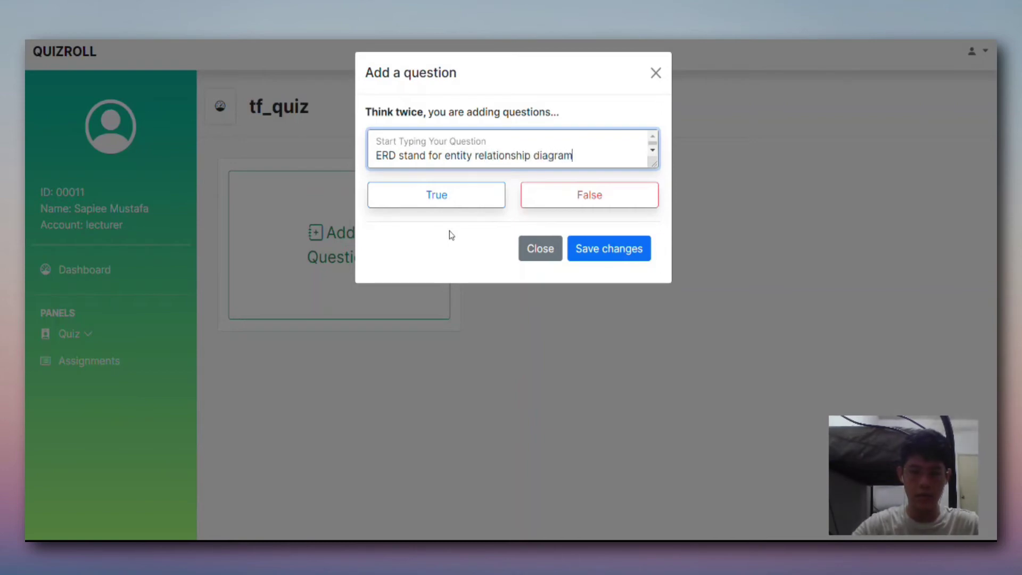
click(445, 206)
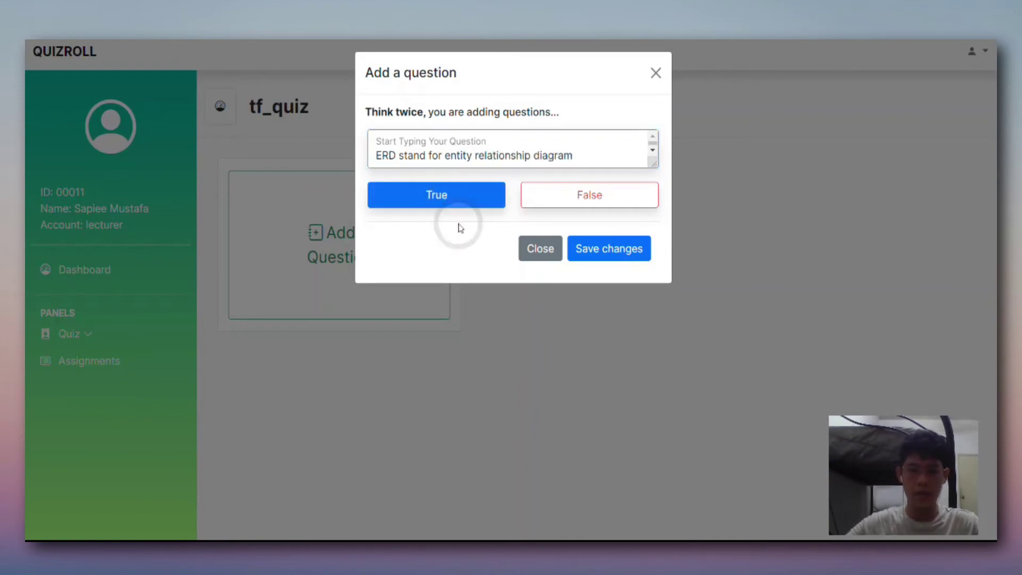
click(615, 258)
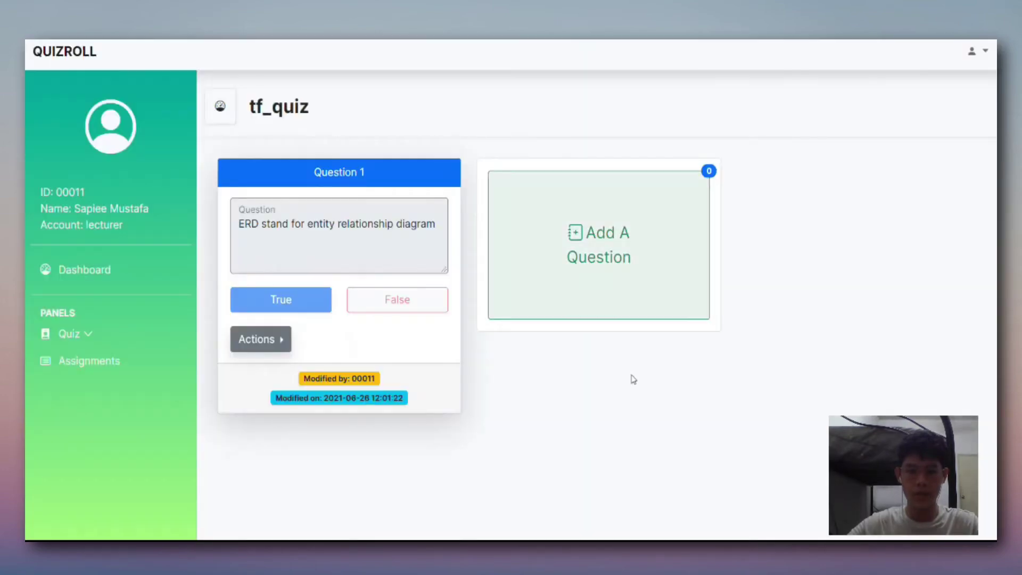
click(634, 258)
Add Question 2, 'DBMS stands from database management system', answered True
click(513, 147)
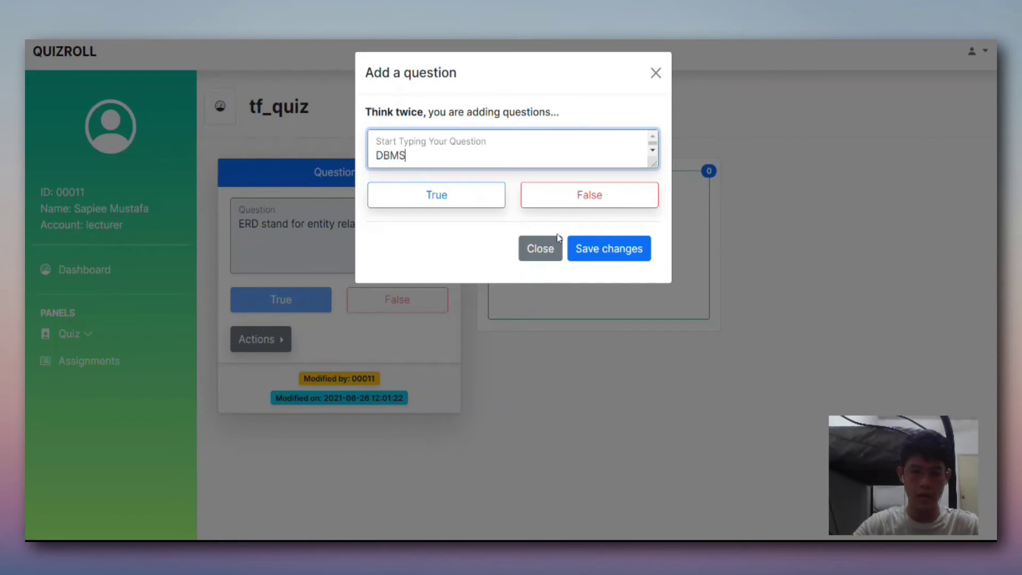
text(DBMS stands from dtabse)
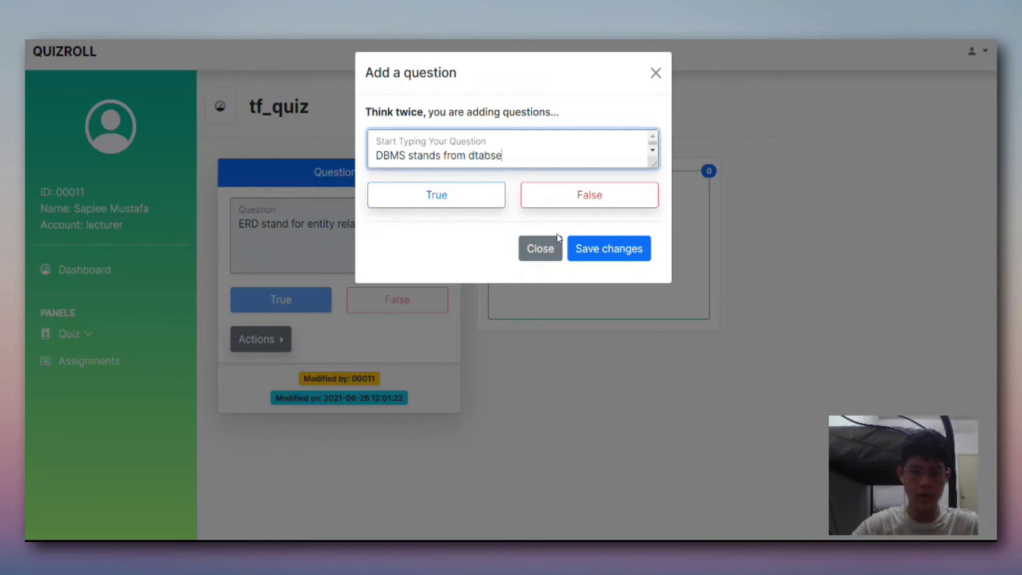
key(BackSpace)
key(BackSpace)
key(BackSpace)
key(BackSpace)
key(BackSpace)
text(atabase mana)
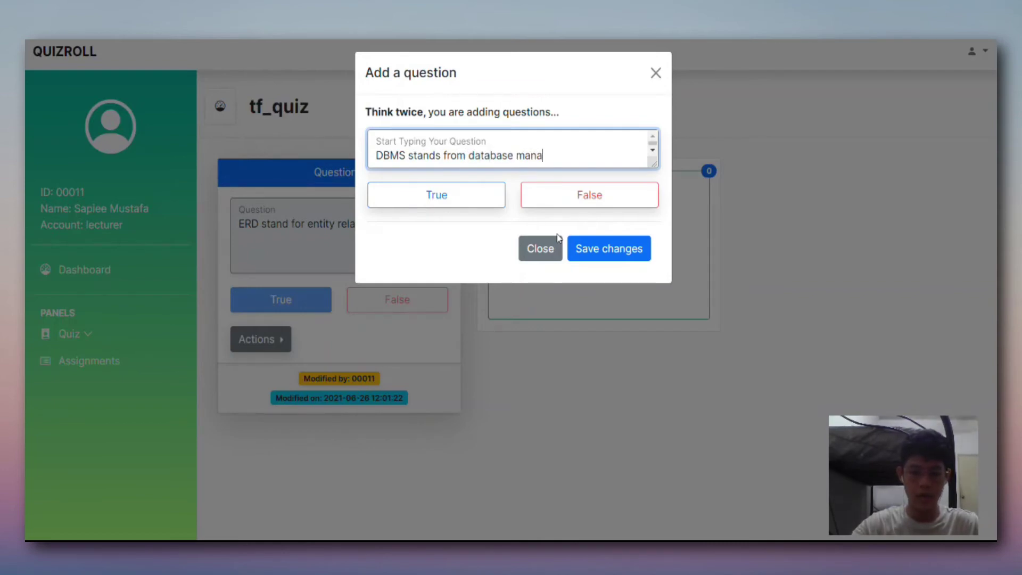
text(t)
key(BackSpace)
text(gement system)
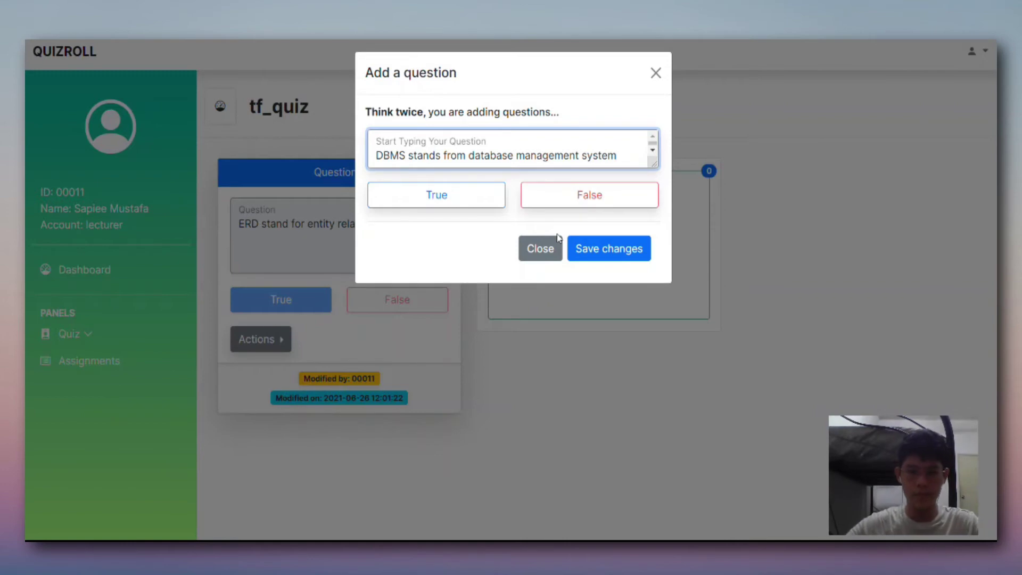
click(477, 197)
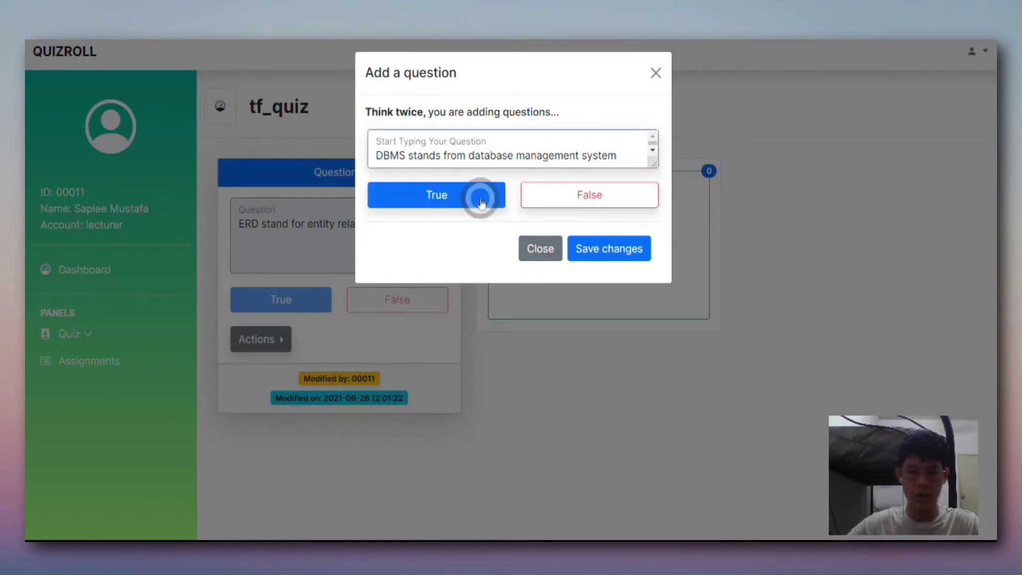
click(594, 257)
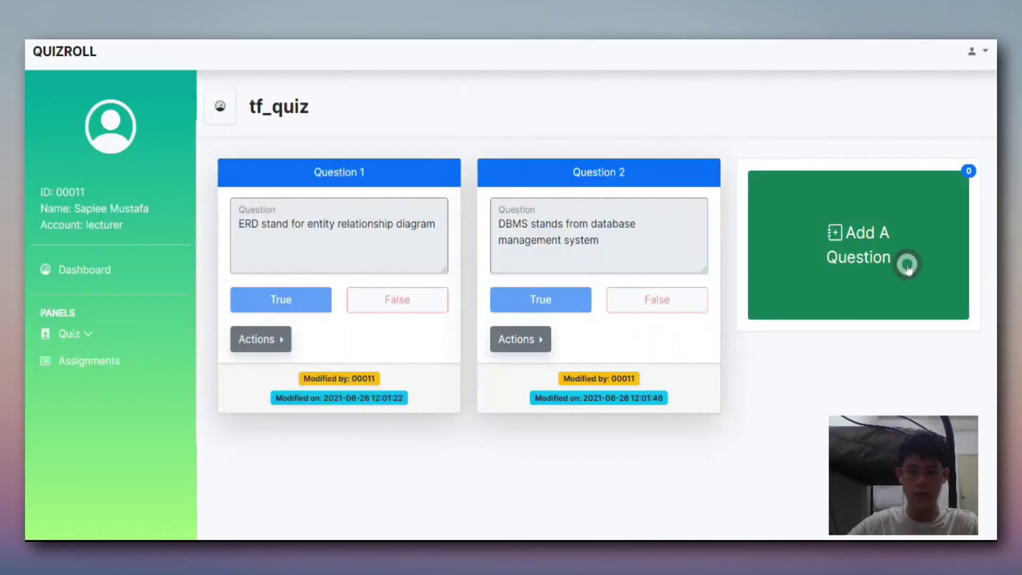
Add Question 3, a 'My name is …' statement about the user, answered True
click(906, 264)
click(448, 166)
text(M)
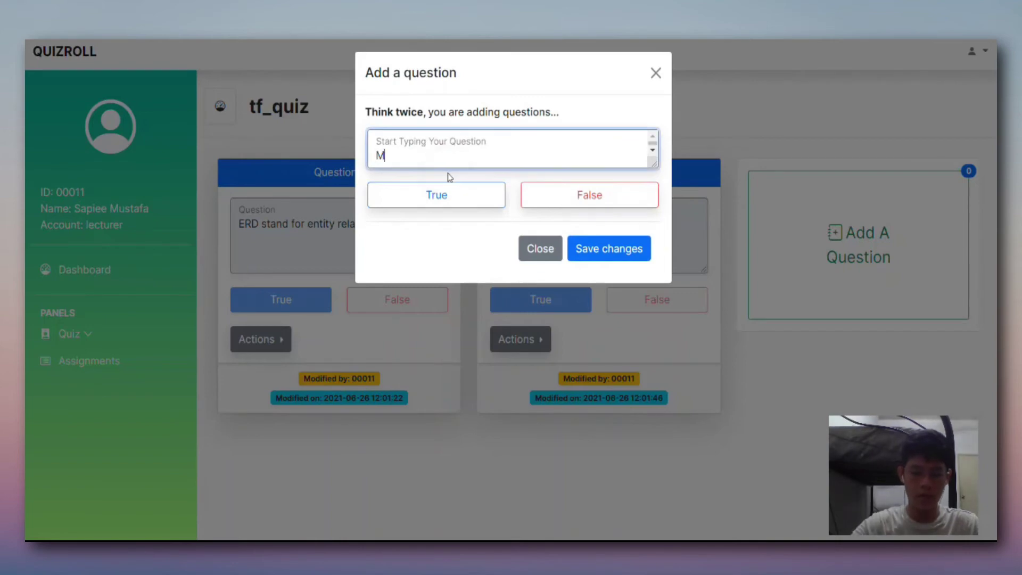
text(y name is bassiman)
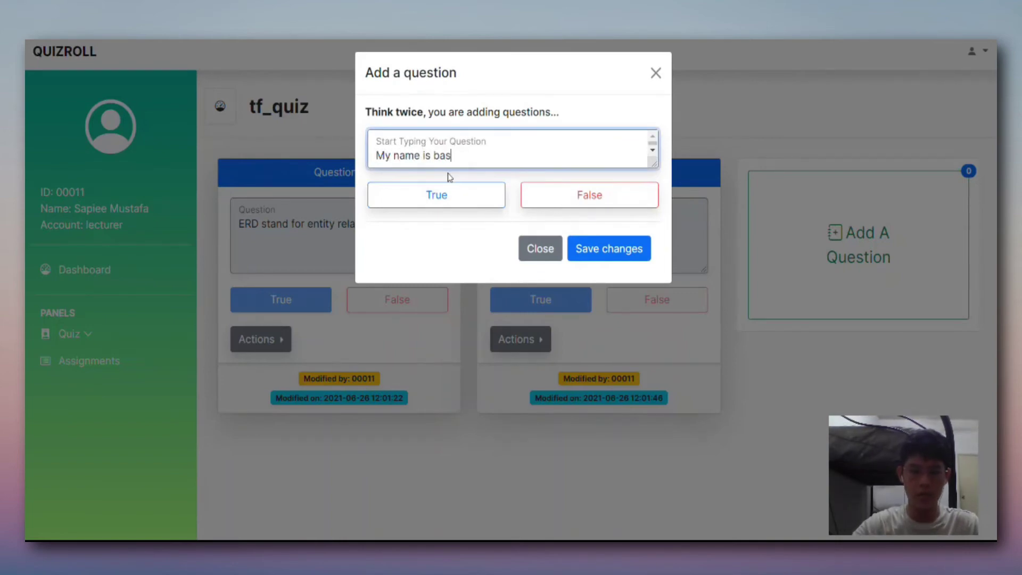
click(456, 194)
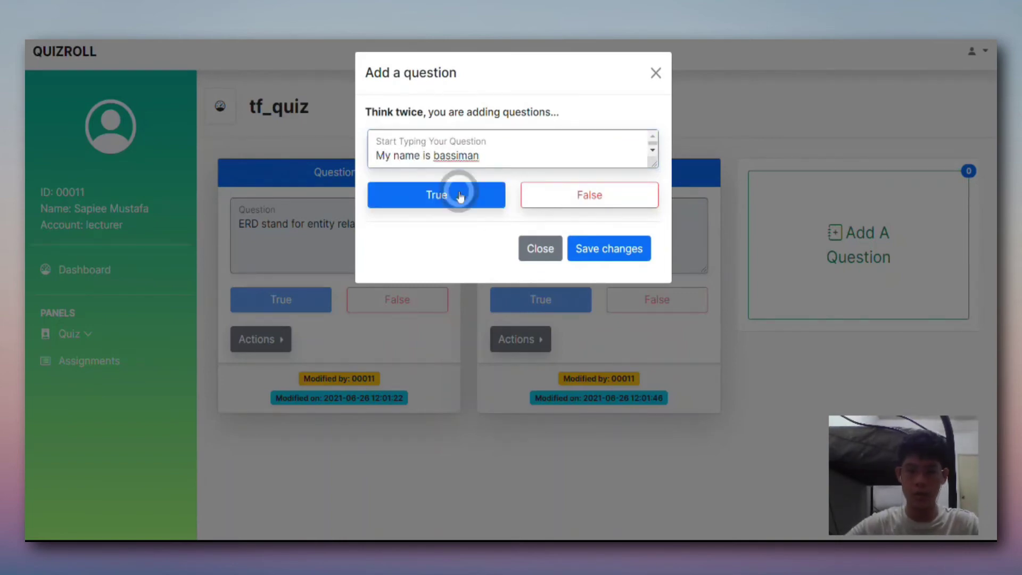
click(594, 246)
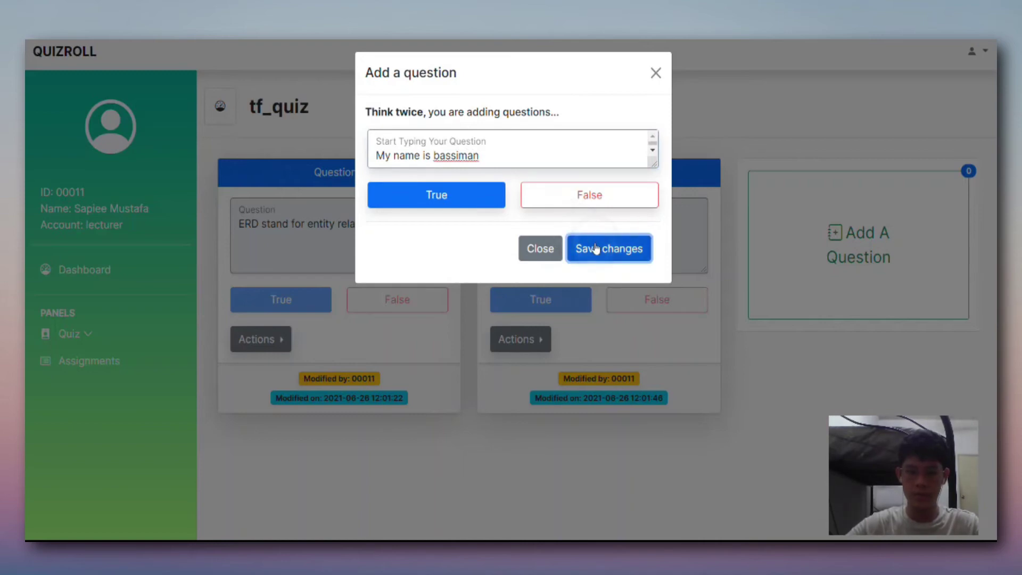
scroll(588, 263, down, 1)
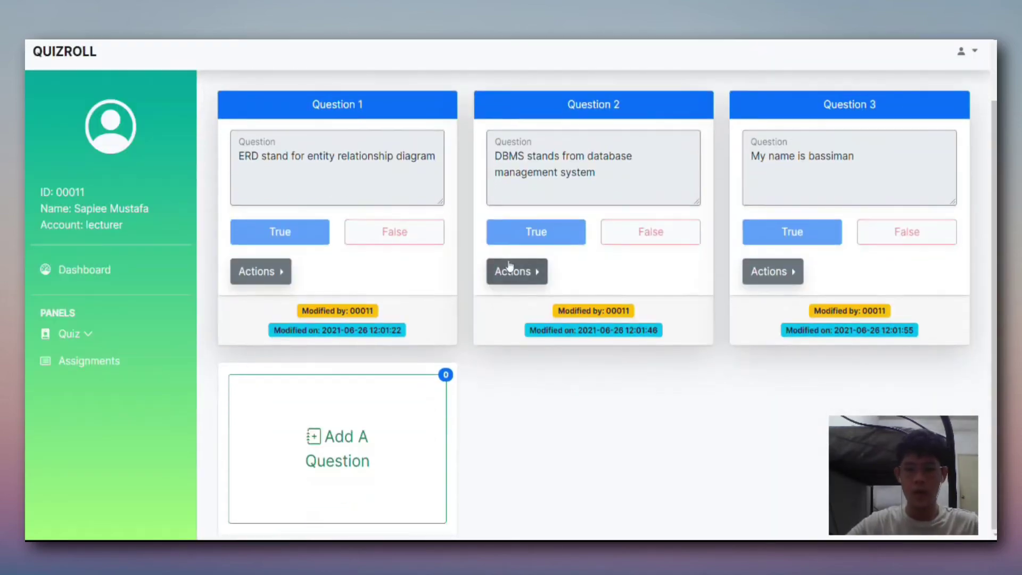
Edit Question 3 into the negated 'My name is not …' statement with answer False
scroll(241, 216, up, 1)
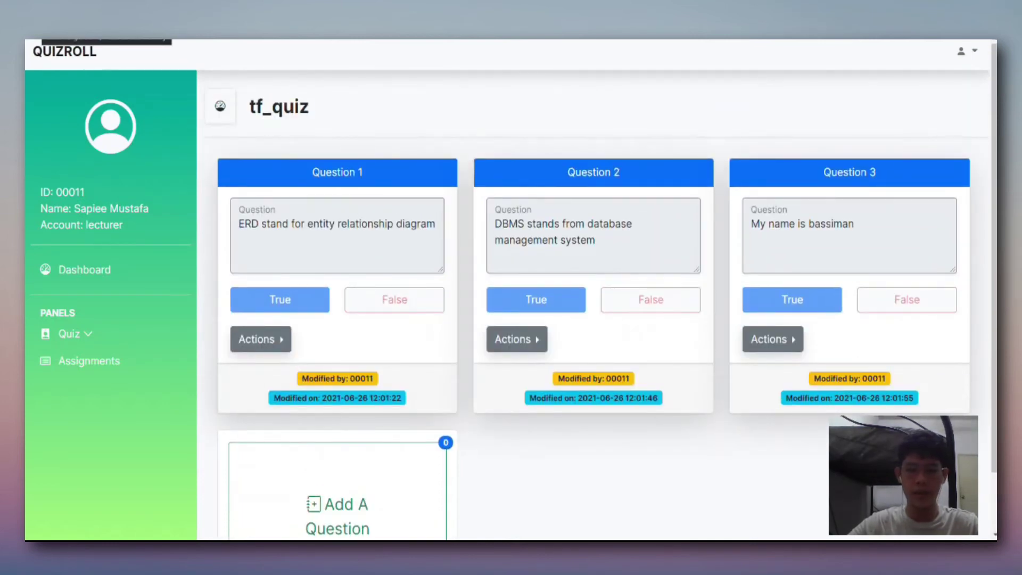
key(F5)
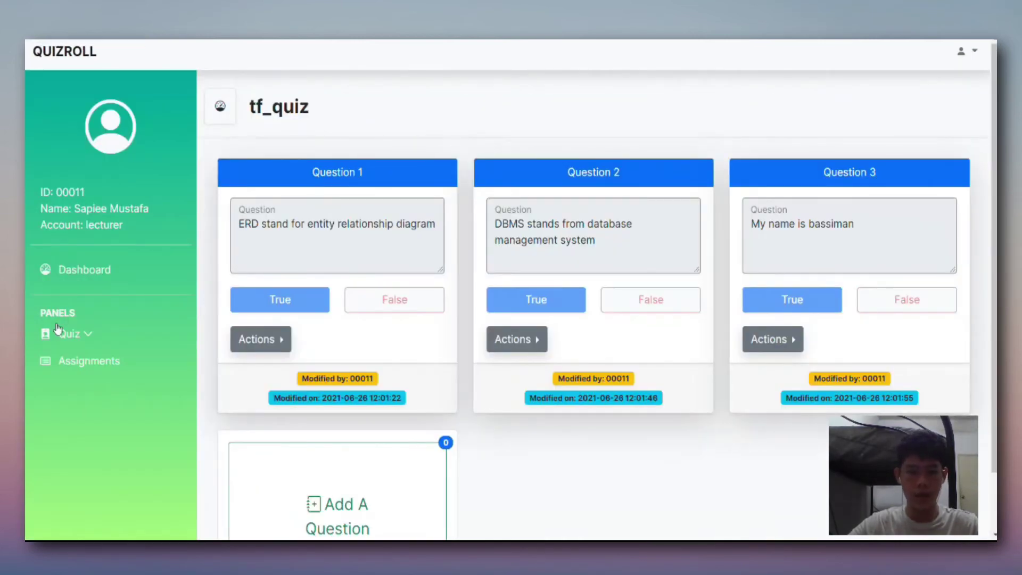
click(245, 346)
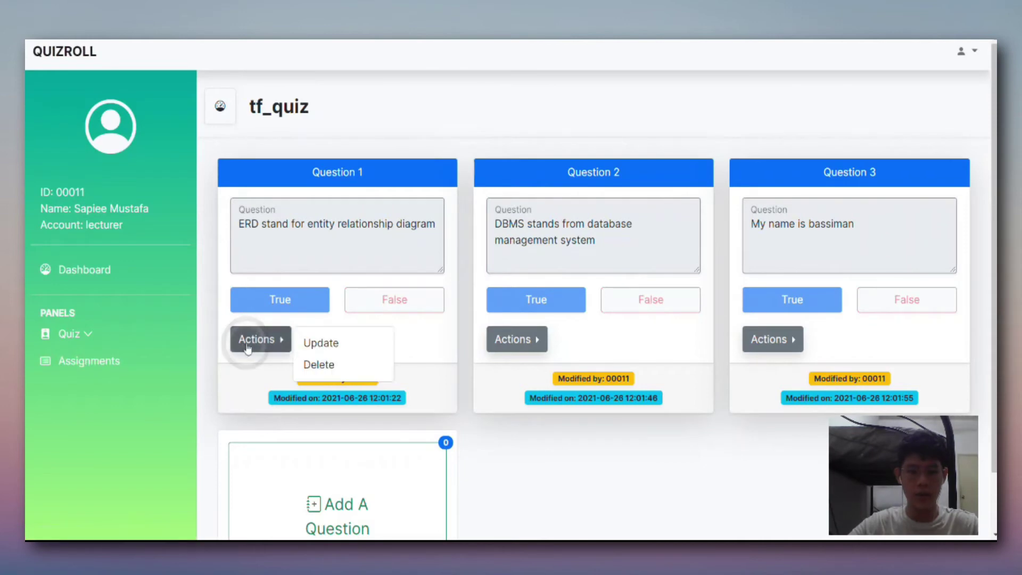
click(773, 342)
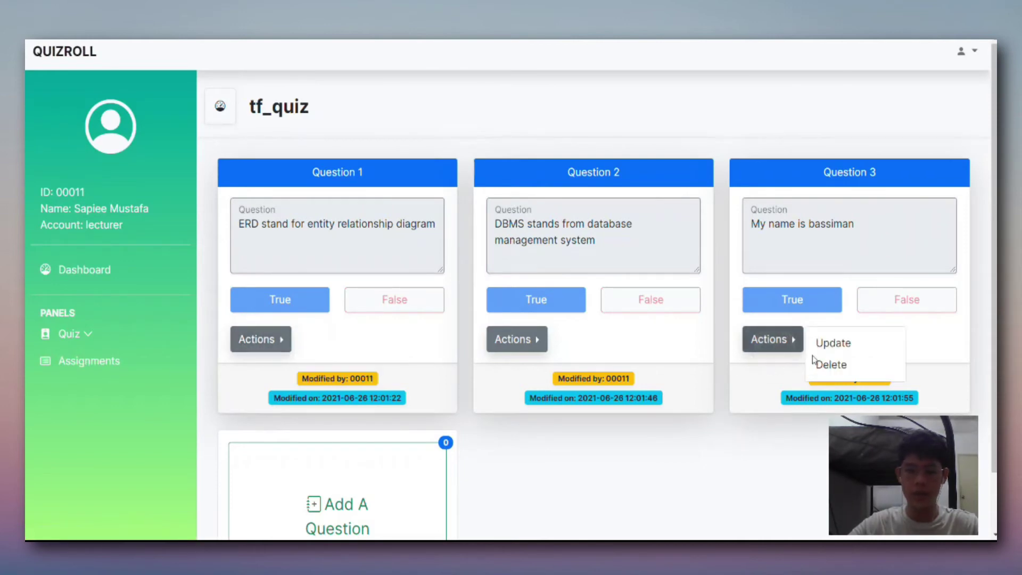
click(828, 345)
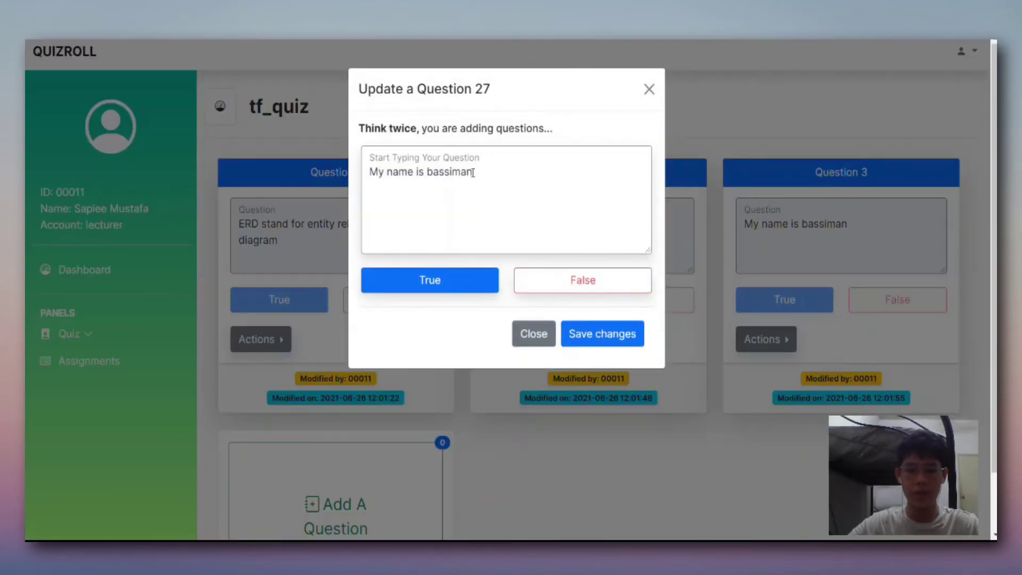
double_click(445, 173)
text(no)
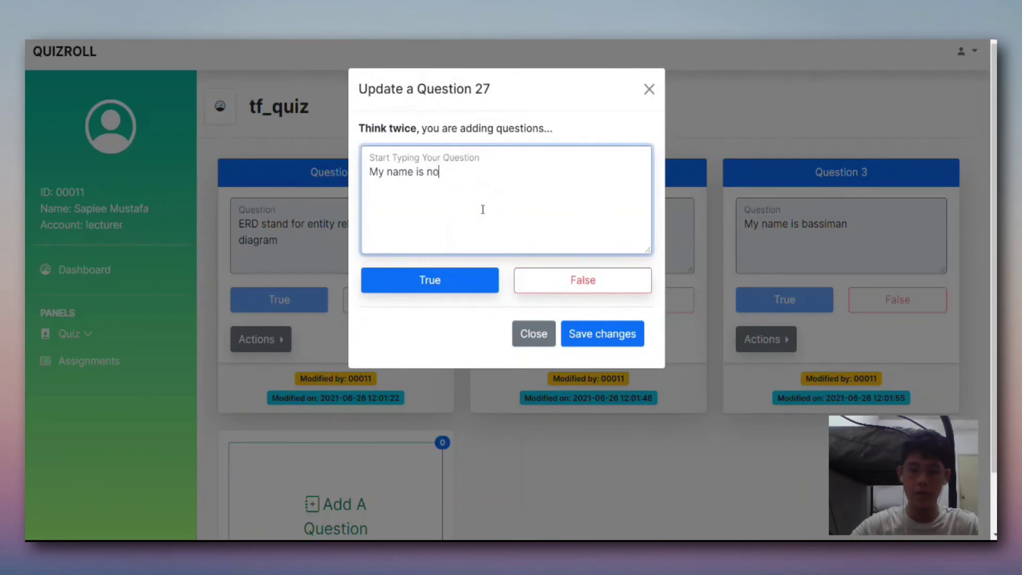
text(t b)
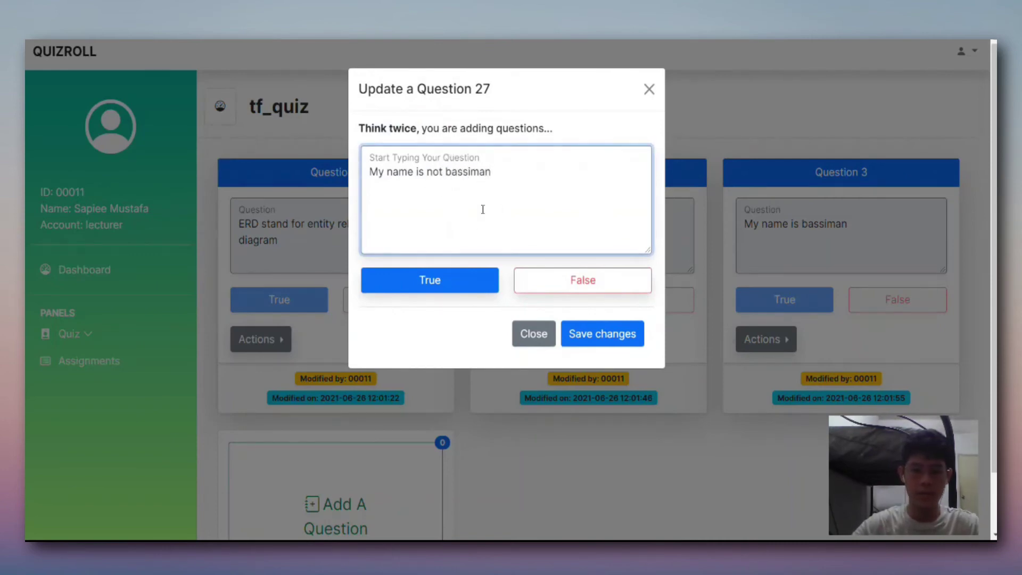
text(assiman)
click(554, 282)
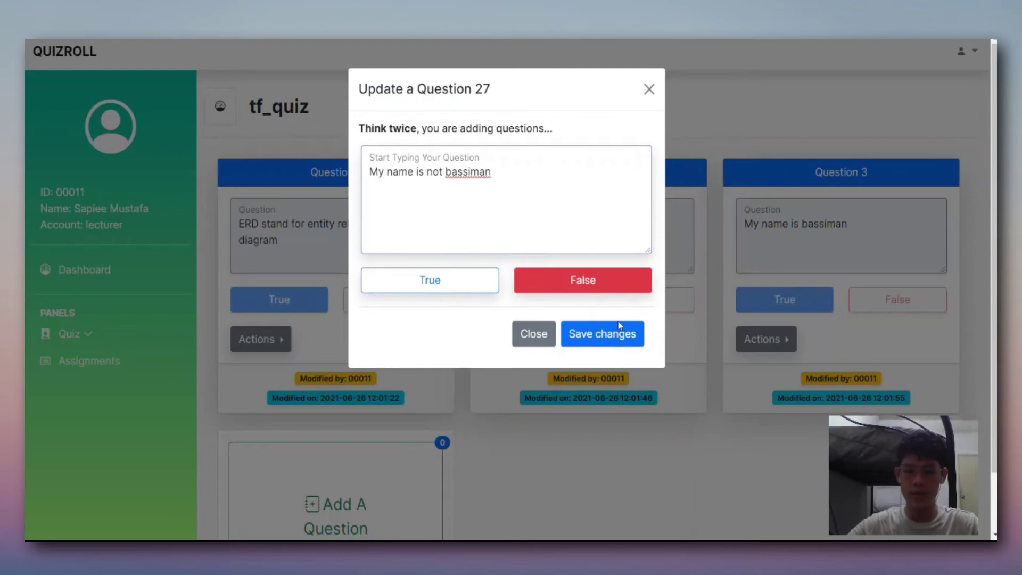
click(601, 343)
Review Question 3's text and reopen its Actions menu
scroll(612, 351, down, 1)
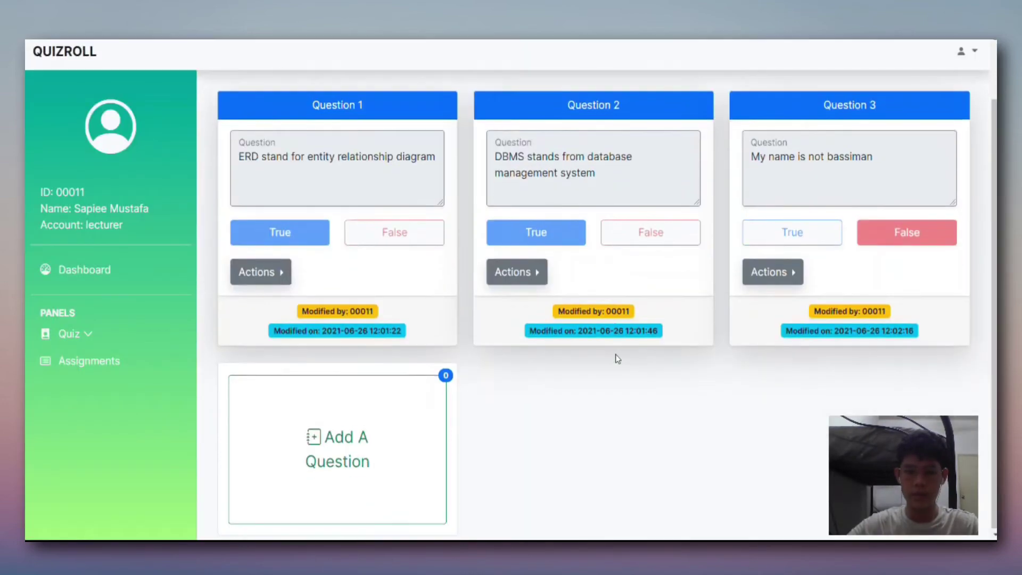
click(788, 272)
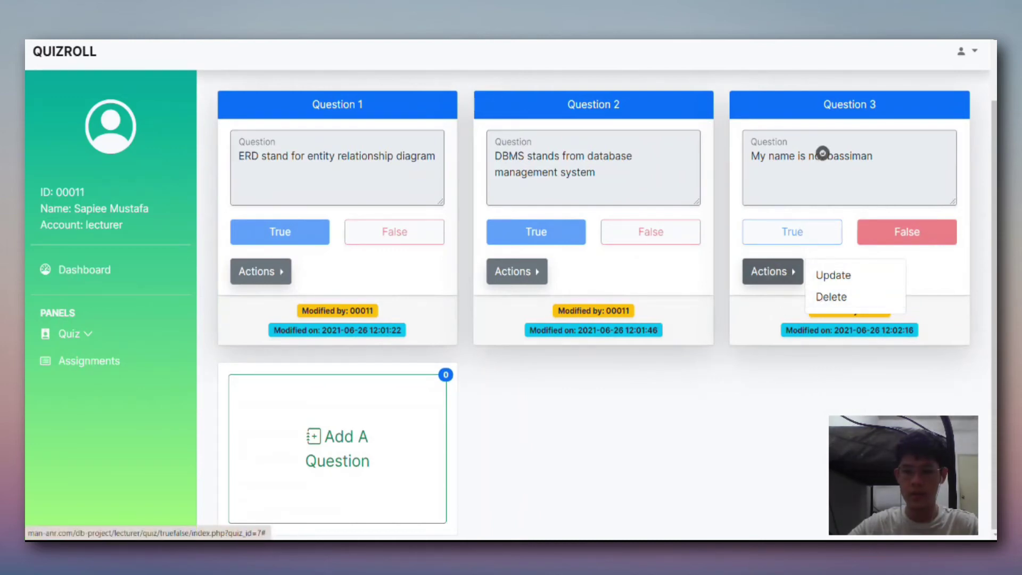
drag(780, 156, 861, 156)
click(870, 225)
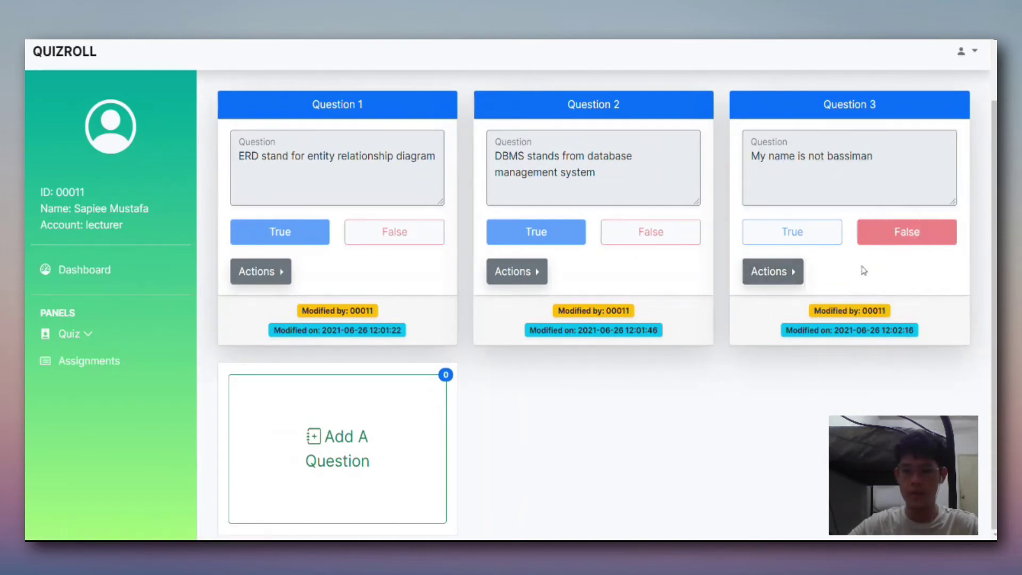
click(765, 272)
Delete Question 3 and add a new positive name statement answered True
click(832, 297)
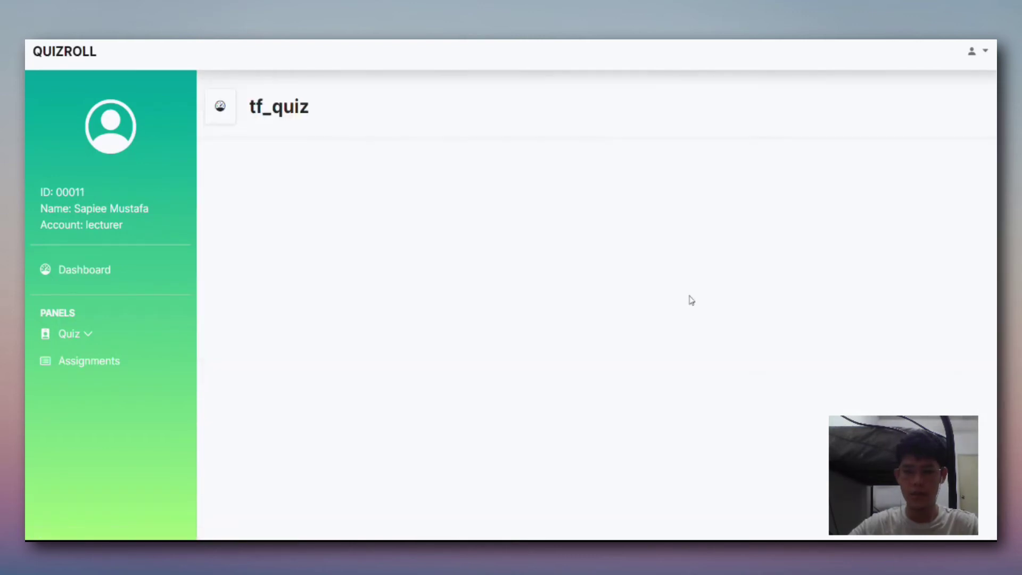
click(842, 259)
click(517, 157)
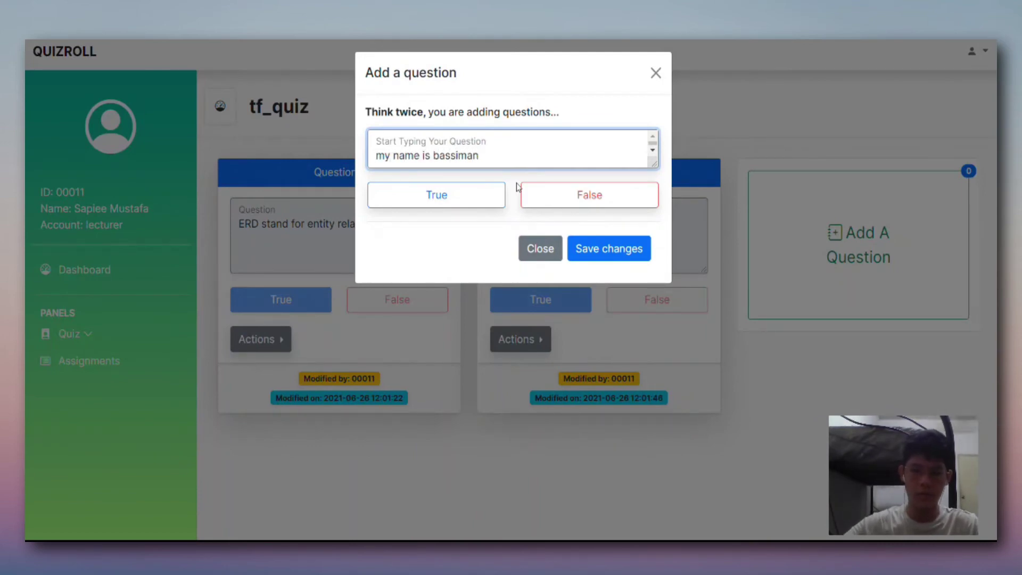
click(519, 190)
click(581, 242)
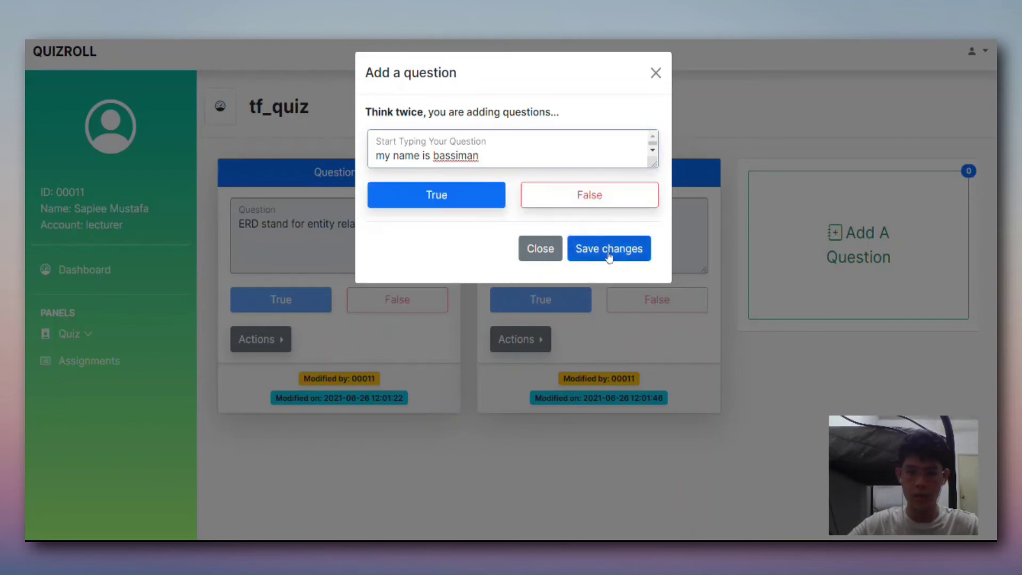
click(597, 248)
scroll(595, 300, down, 2)
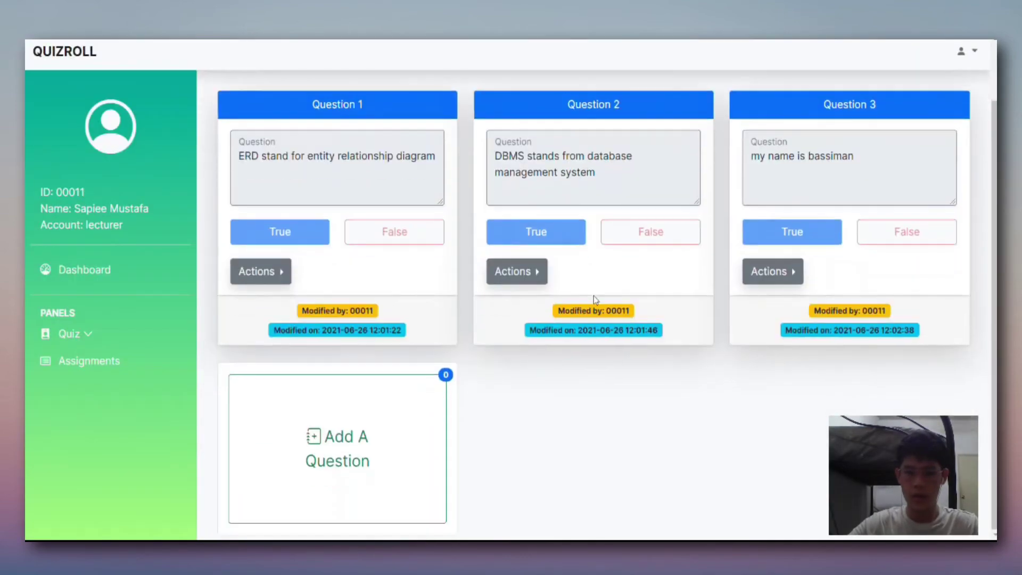
Log out of the lecturer account and sign in as a Student with ID and password, saving the password
click(964, 51)
click(979, 101)
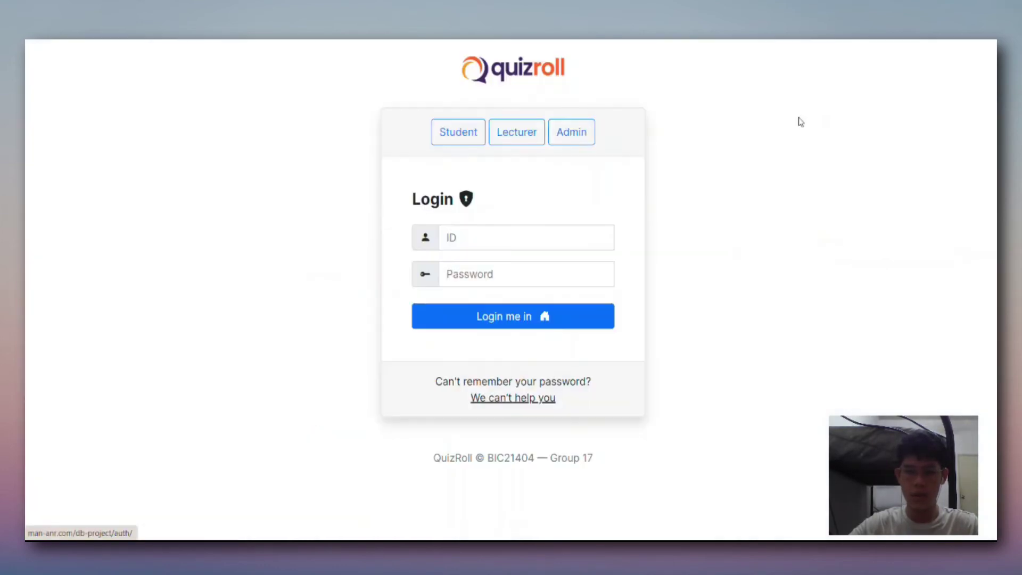
click(481, 133)
click(498, 237)
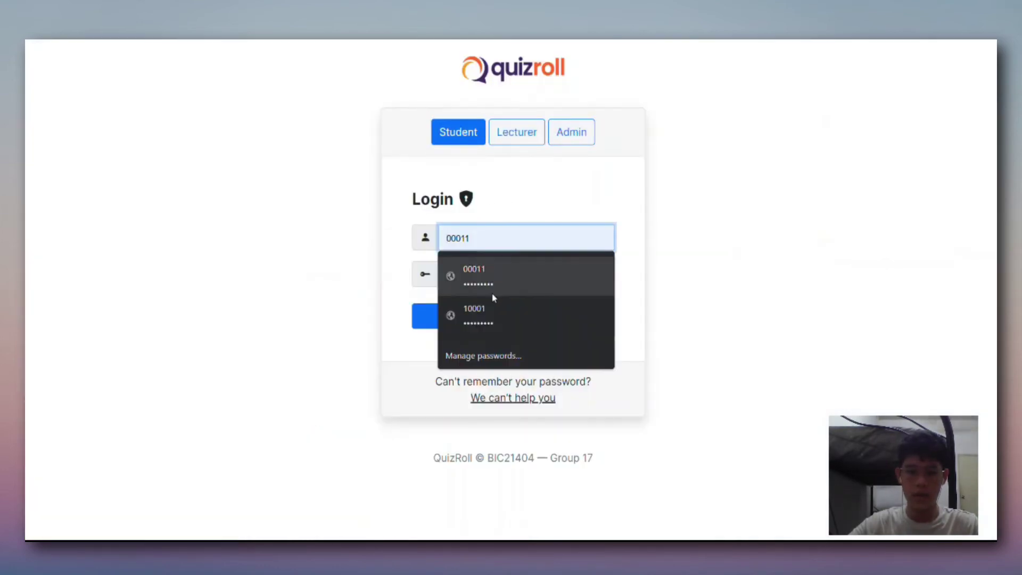
text(AI19)
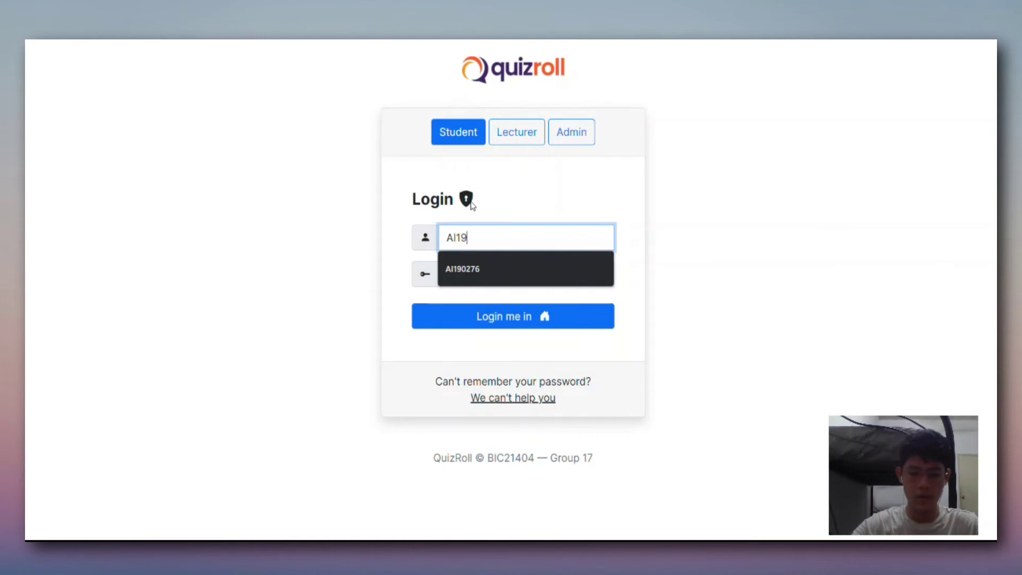
text(0276)
key(Tab)
text(••)
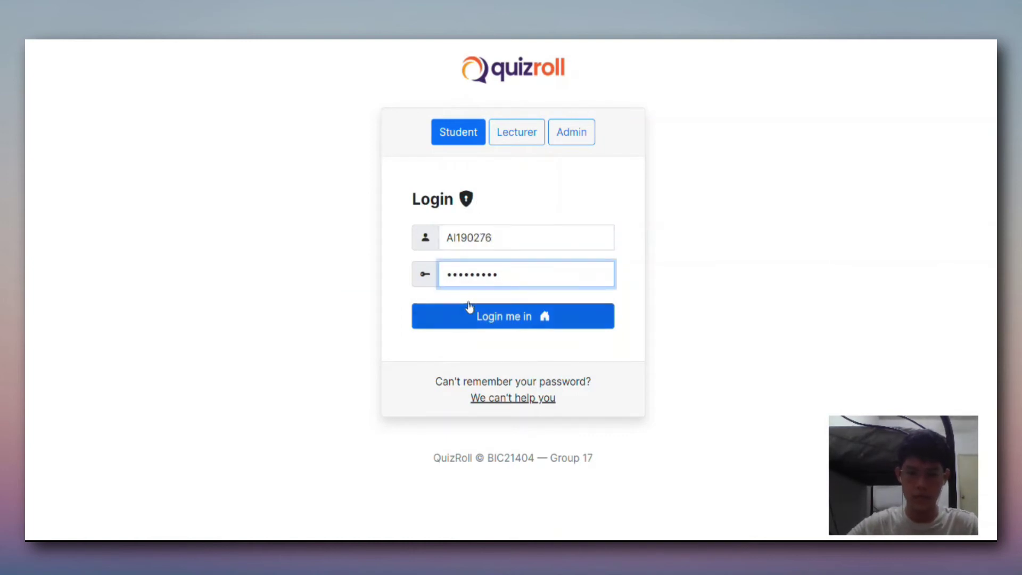
double_click(467, 273)
text(•)
click(457, 318)
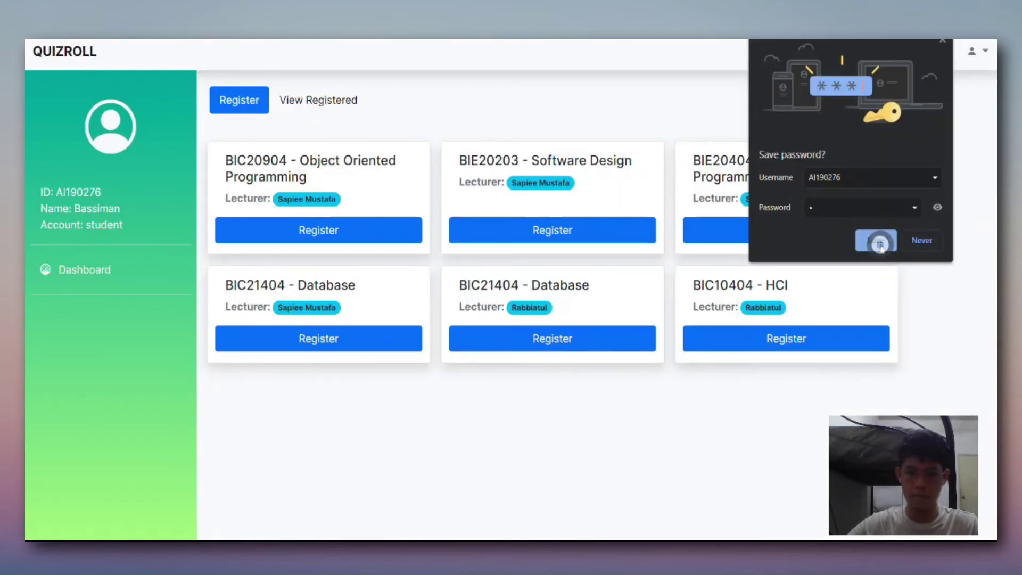
click(880, 244)
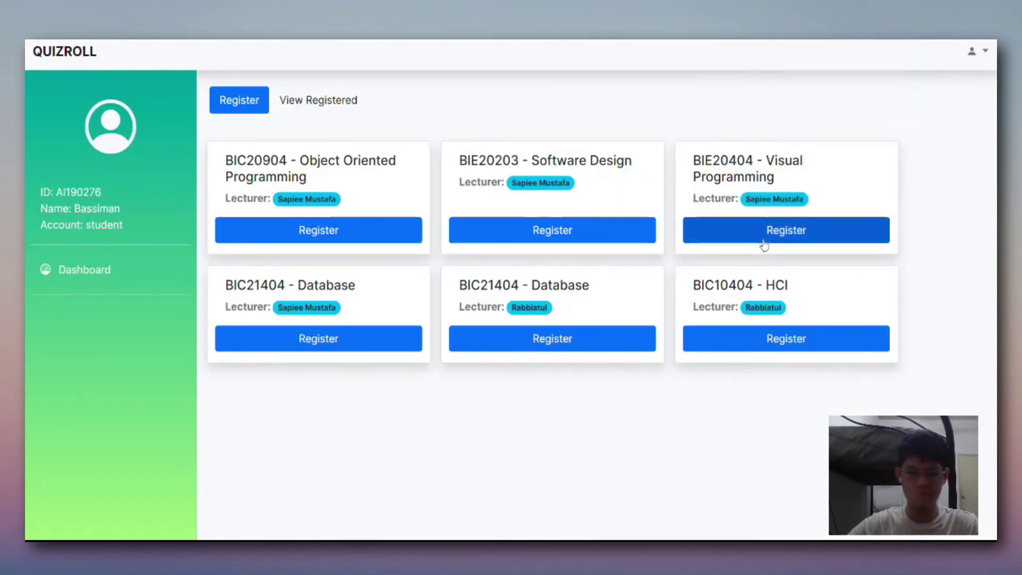
Answer all three BIE20404 Visual Programming true/false questions True, submit, and return to registered courses
click(314, 105)
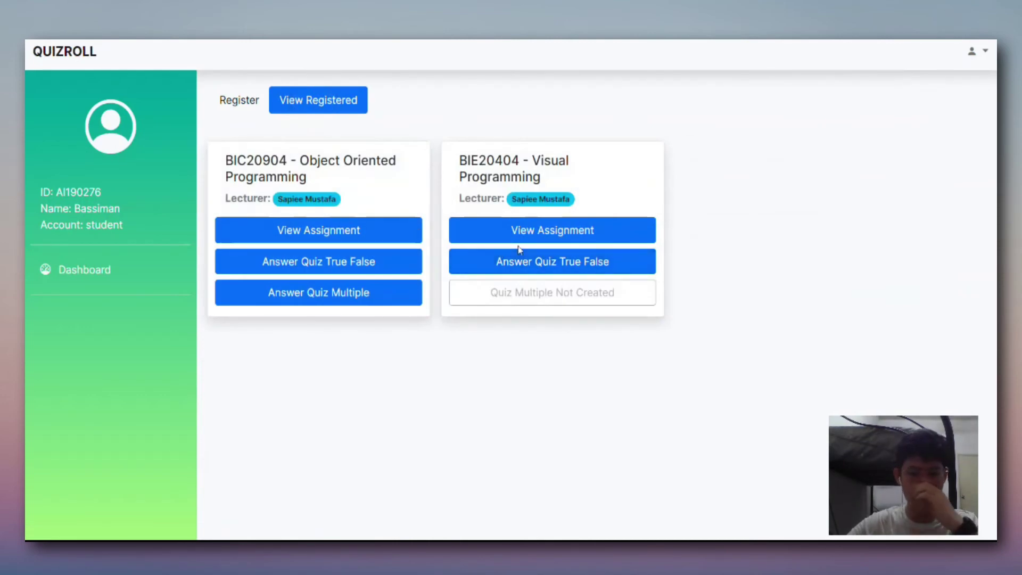
click(546, 262)
click(312, 294)
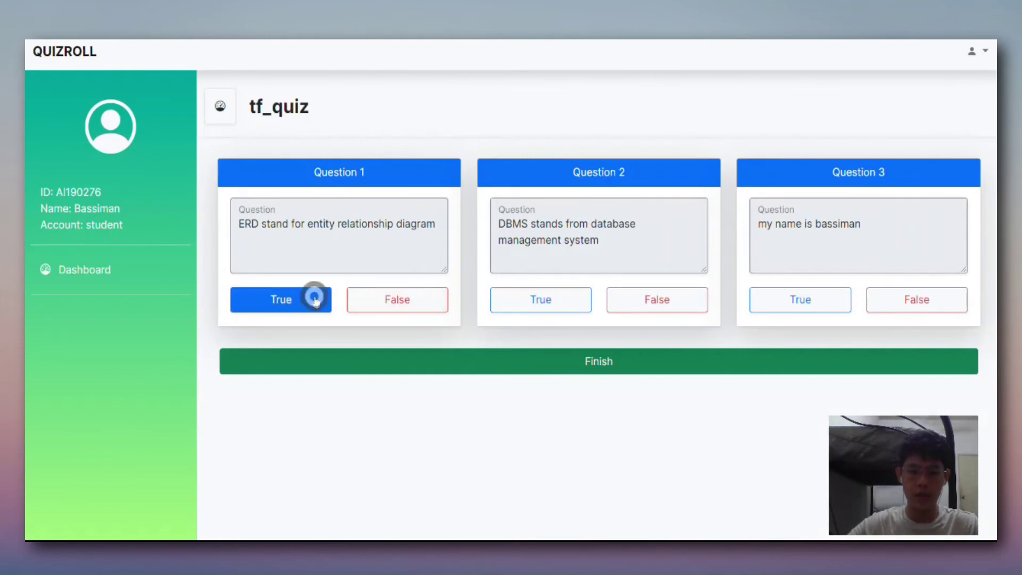
click(581, 302)
click(799, 302)
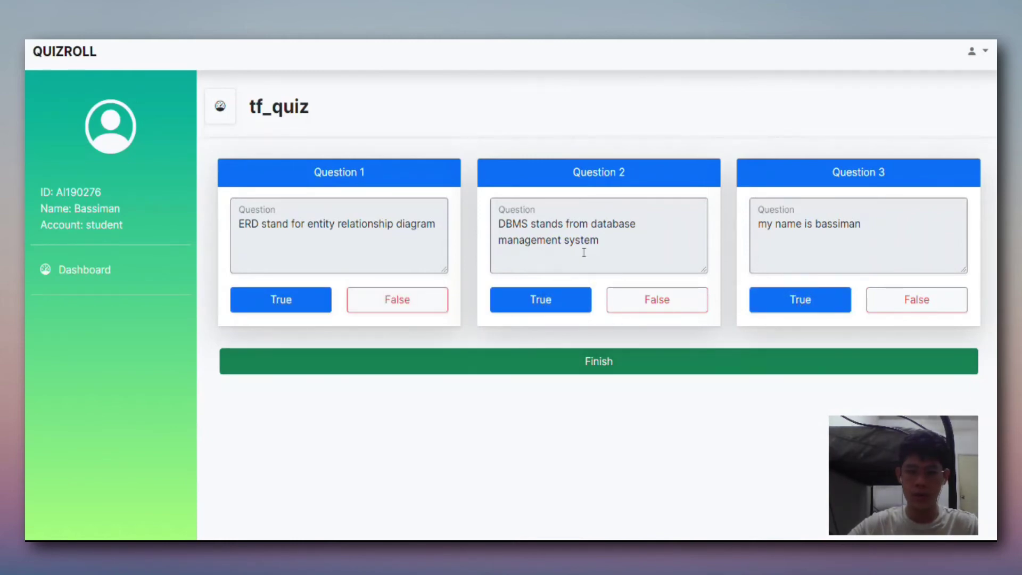
click(406, 358)
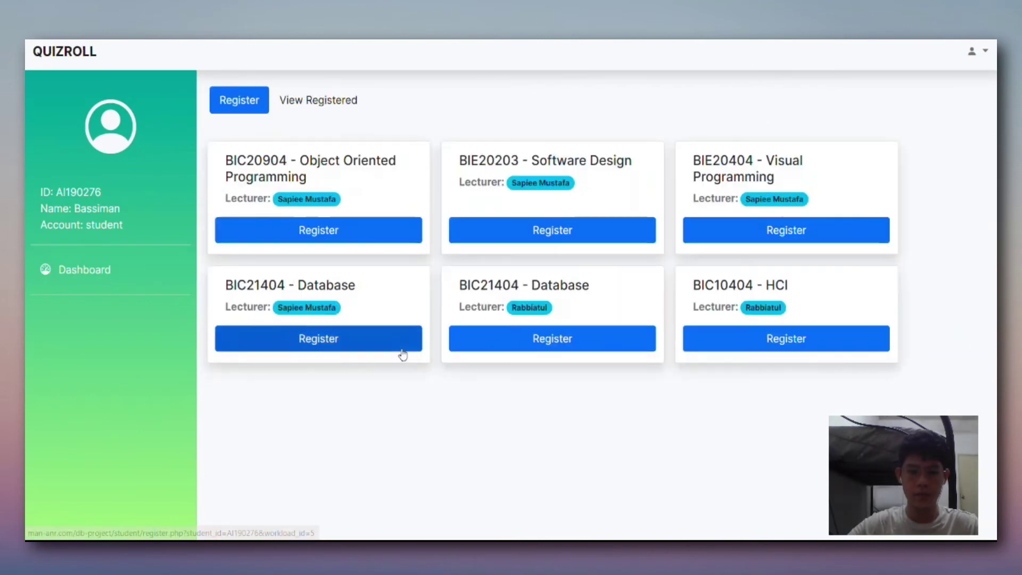
click(342, 96)
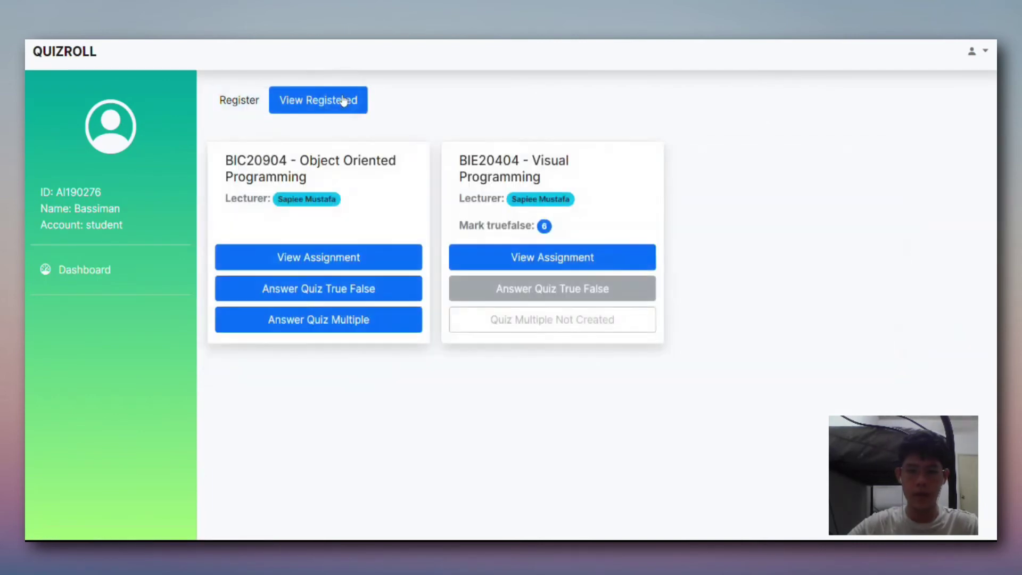
Check the Visual Programming true/false mark of 6 and try reopening the answered quiz
click(544, 226)
double_click(530, 287)
click(528, 289)
Log out of the student account and sign back in as the lecturer with the saved login
click(978, 53)
click(943, 104)
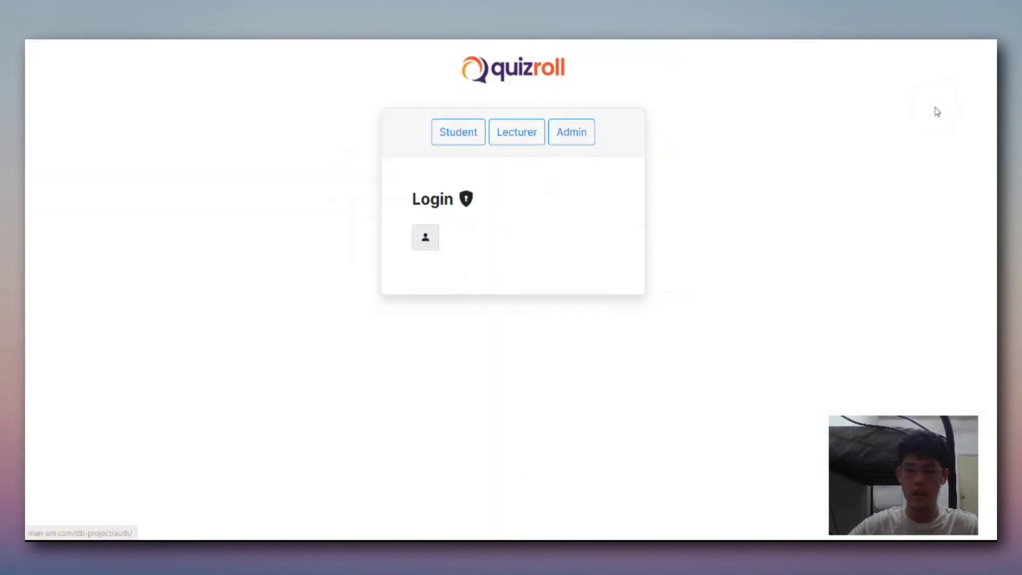
click(471, 128)
click(506, 131)
click(482, 236)
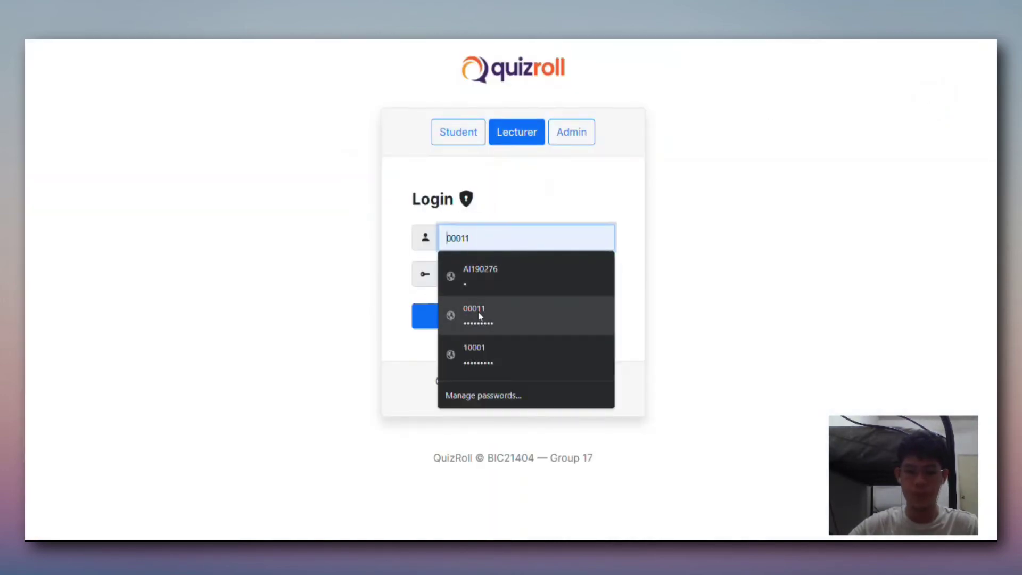
click(458, 315)
click(484, 334)
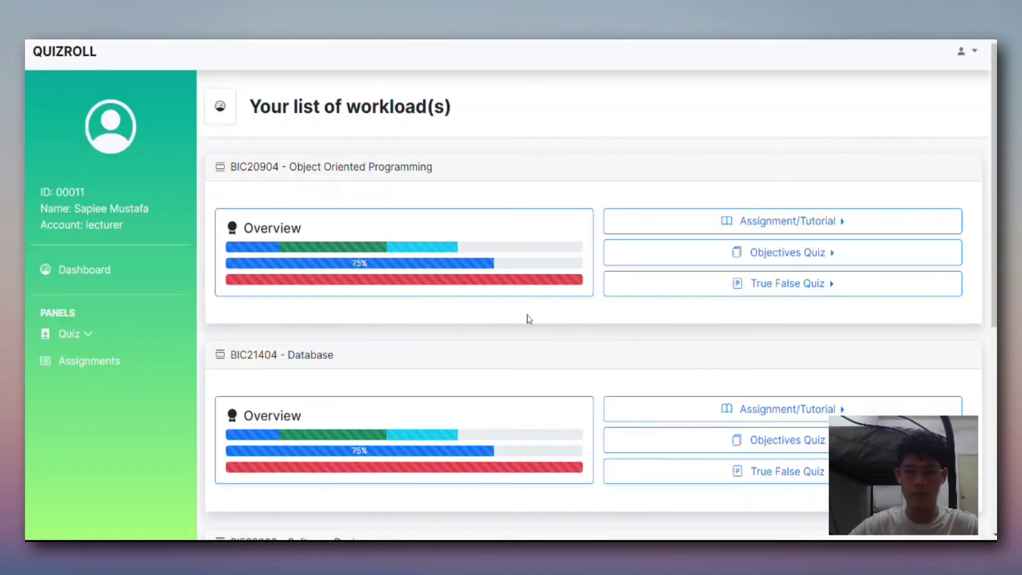
scroll(715, 335, down, 6)
click(690, 421)
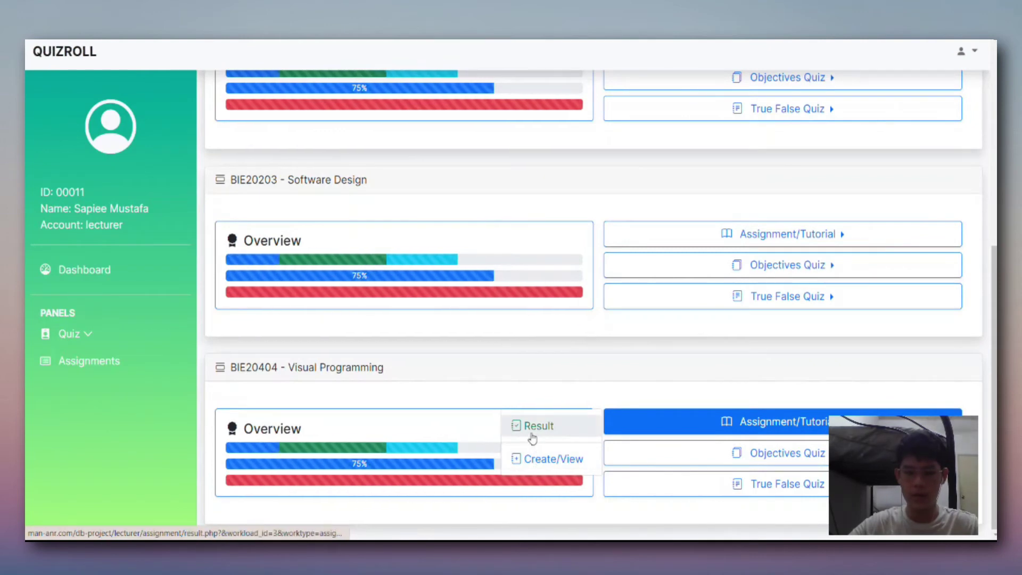
click(629, 453)
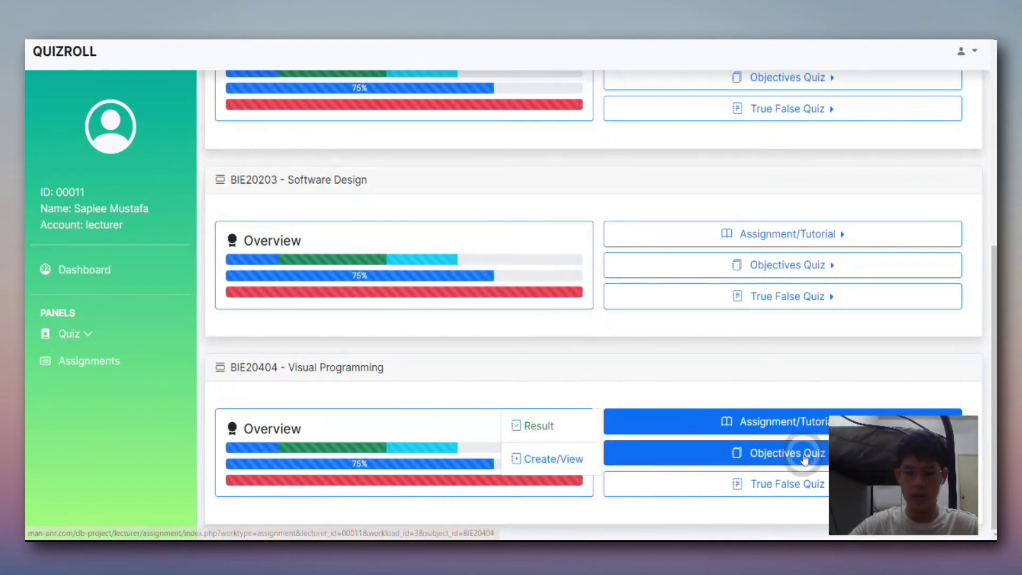
click(639, 479)
click(562, 487)
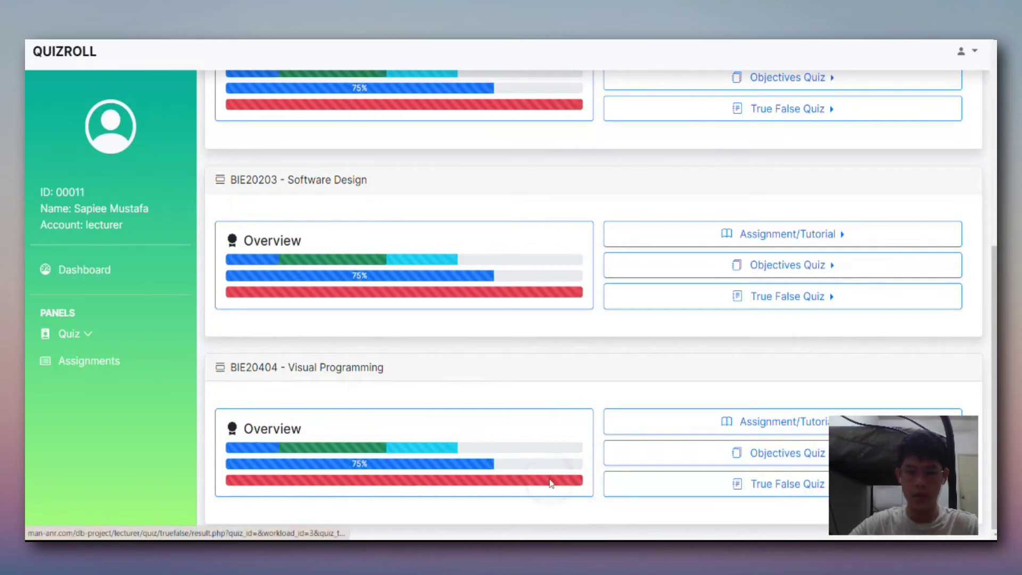
drag(233, 196, 724, 202)
double_click(366, 200)
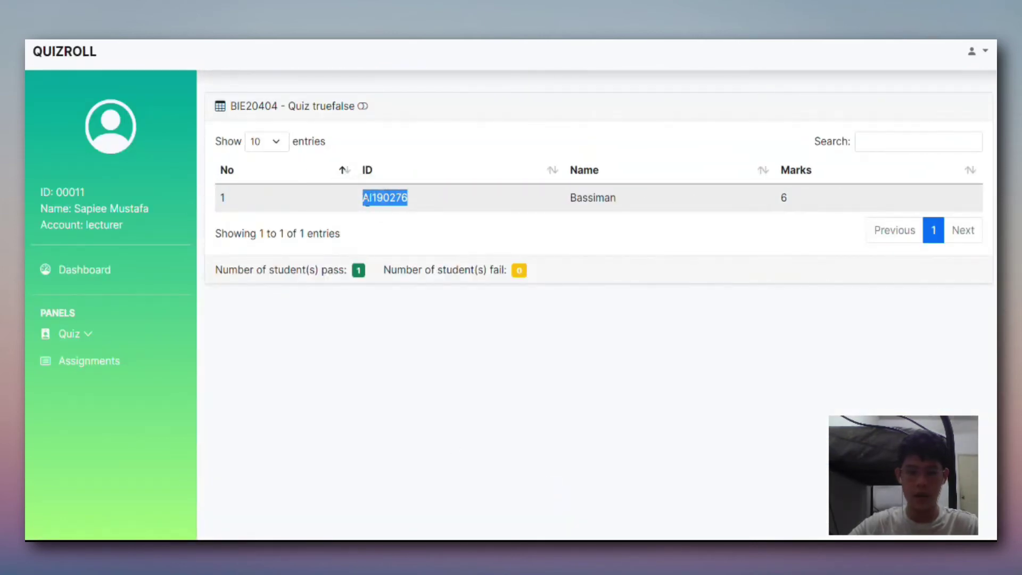
double_click(583, 197)
click(786, 199)
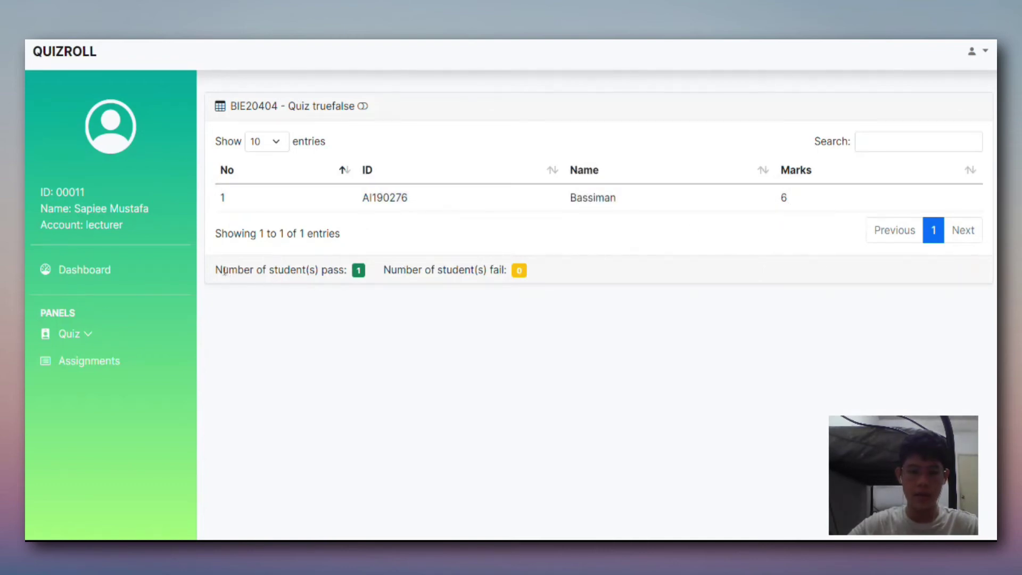
drag(224, 271, 527, 277)
click(466, 287)
double_click(783, 198)
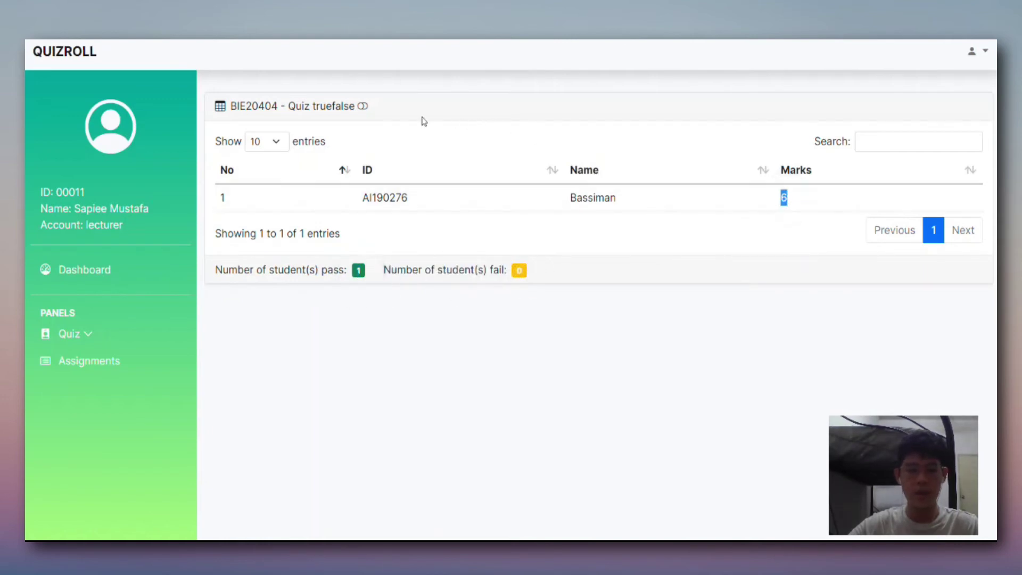
click(363, 108)
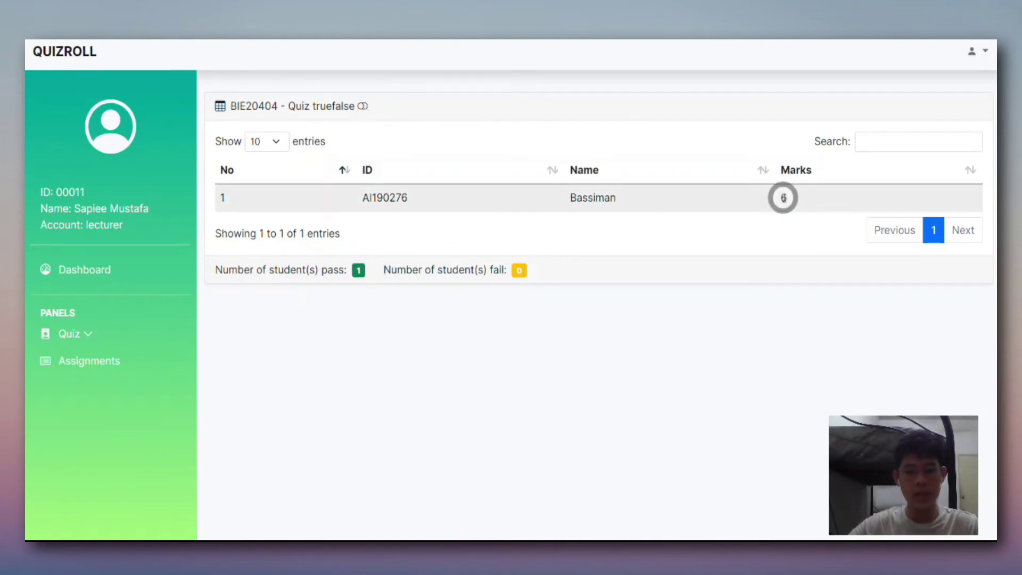
double_click(786, 198)
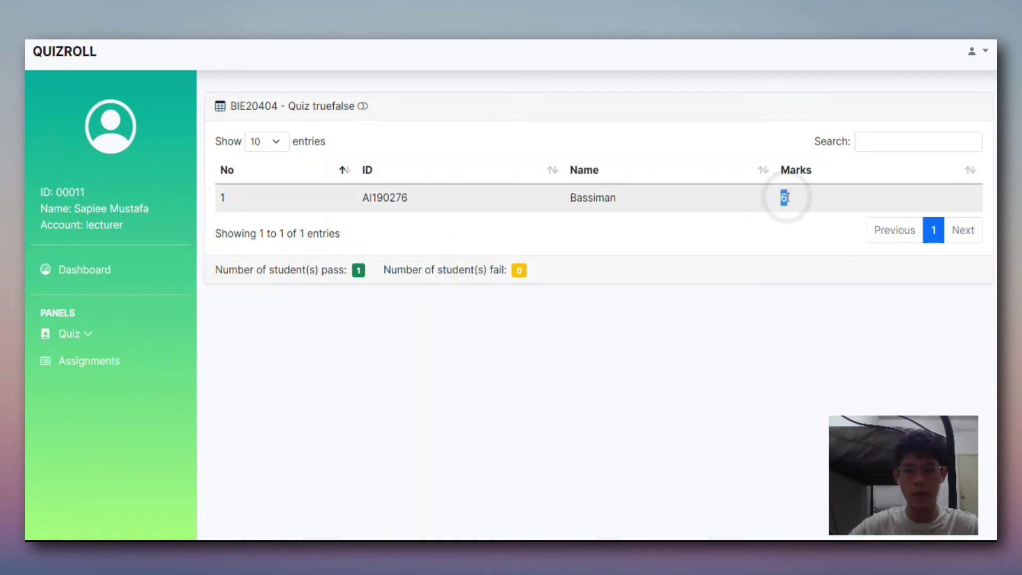
click(358, 274)
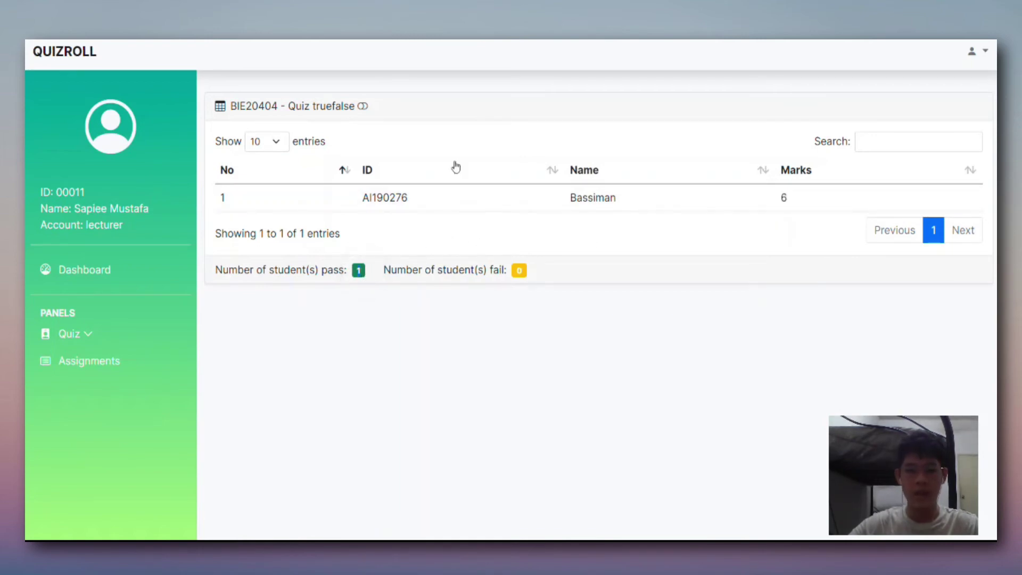
key(alt+Left)
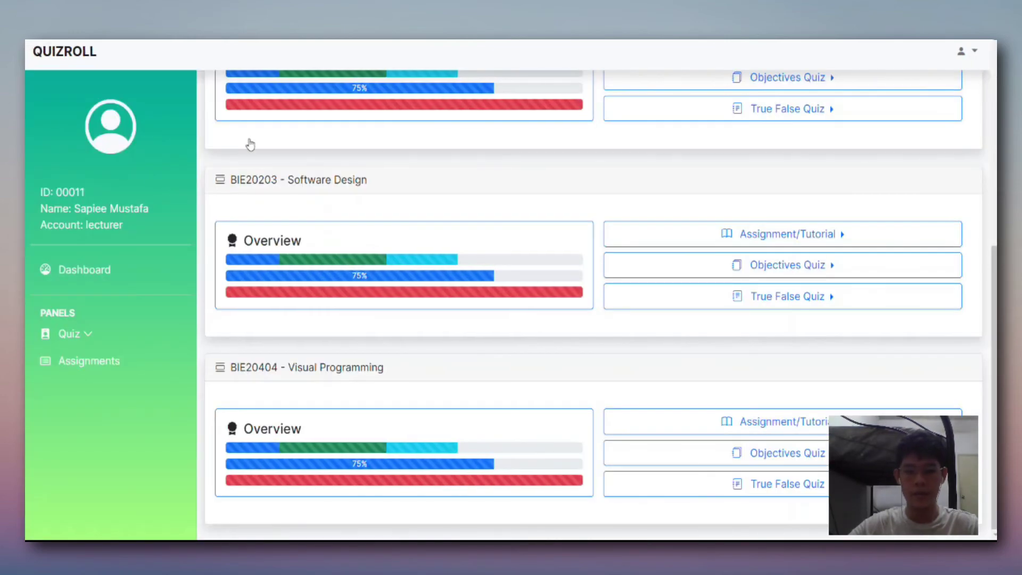
Open the BIC21404 Database assignment submissions list
scroll(635, 293, up, 5)
scroll(634, 293, up, 1)
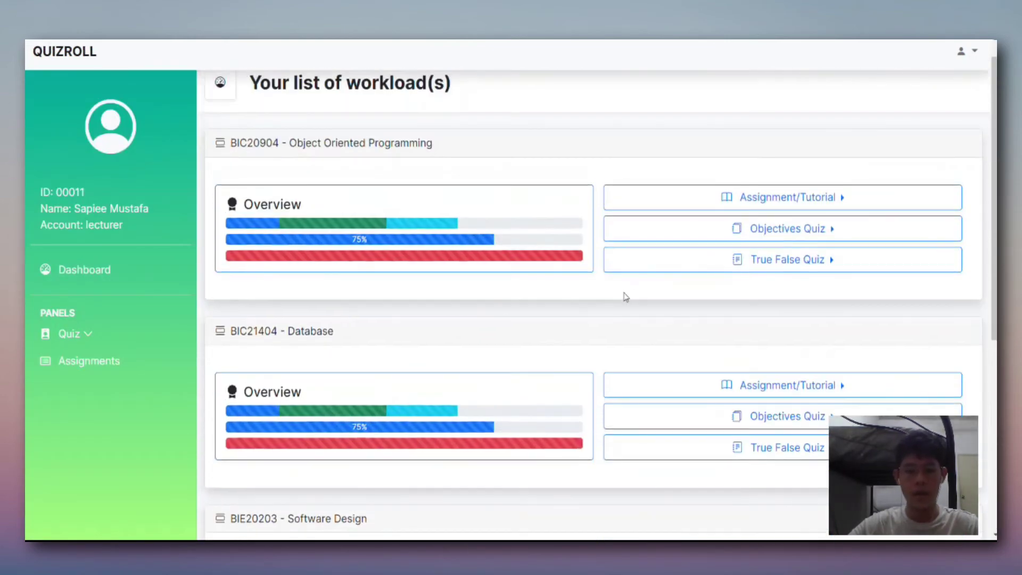
scroll(625, 295, down, 1)
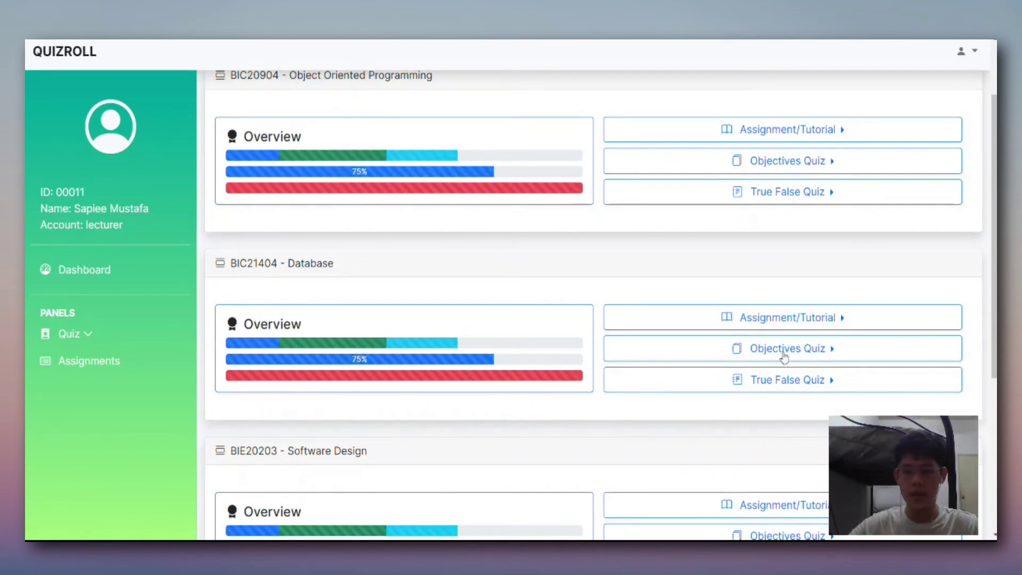
click(767, 319)
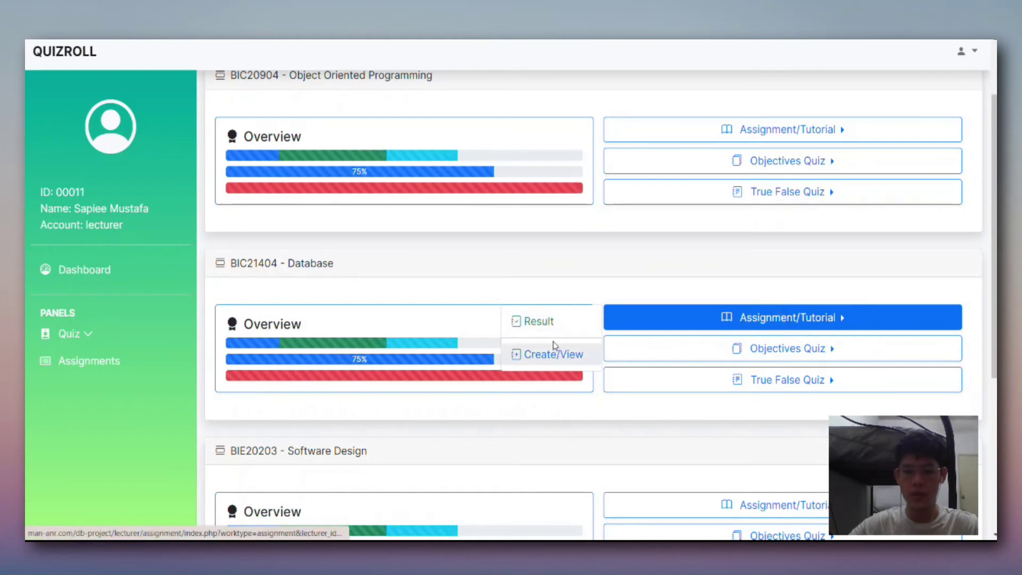
click(548, 329)
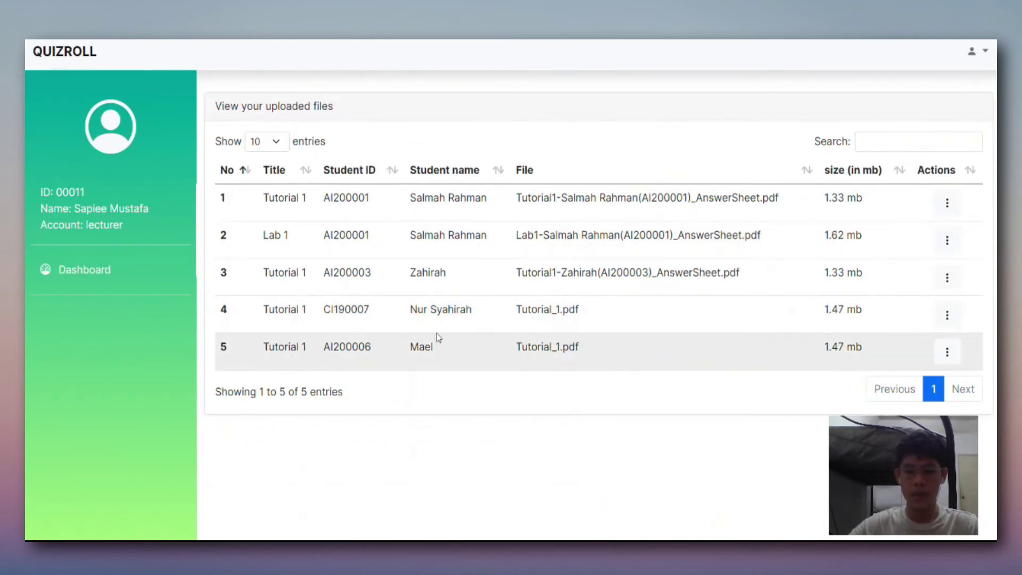
Dismiss the fifth file's actions menu and bring up the Database Objectives Quiz options
click(938, 361)
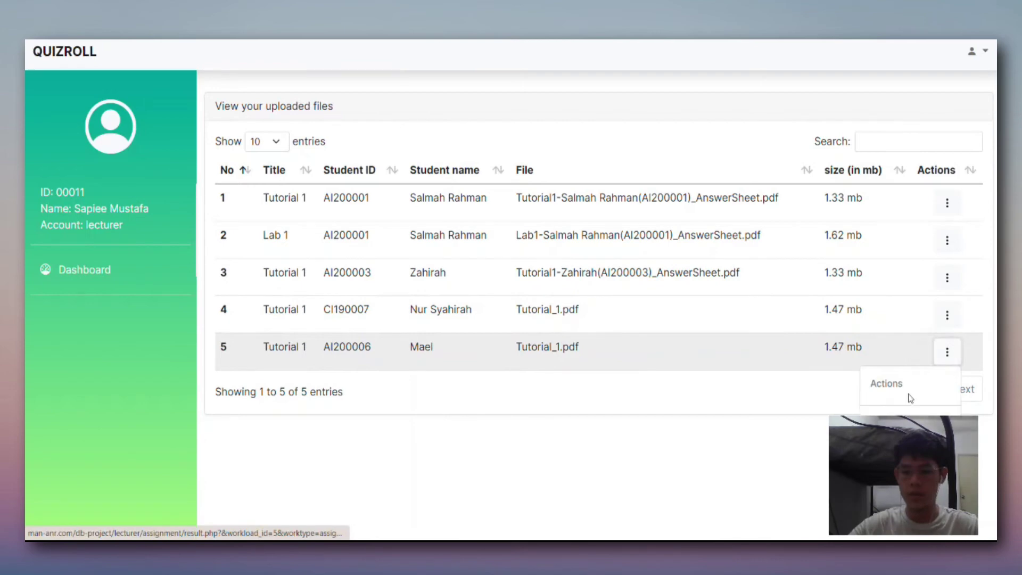
click(573, 257)
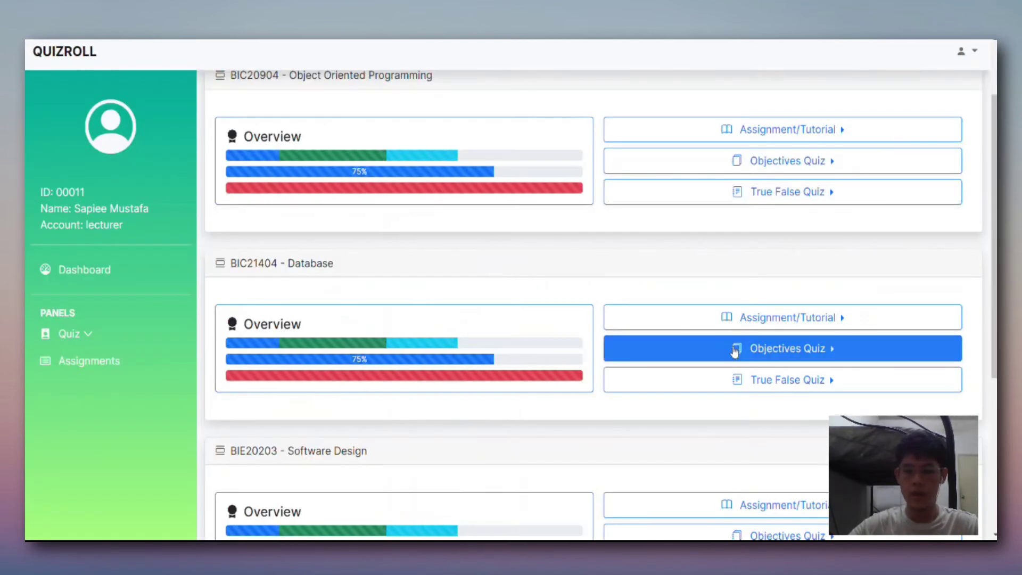
click(723, 315)
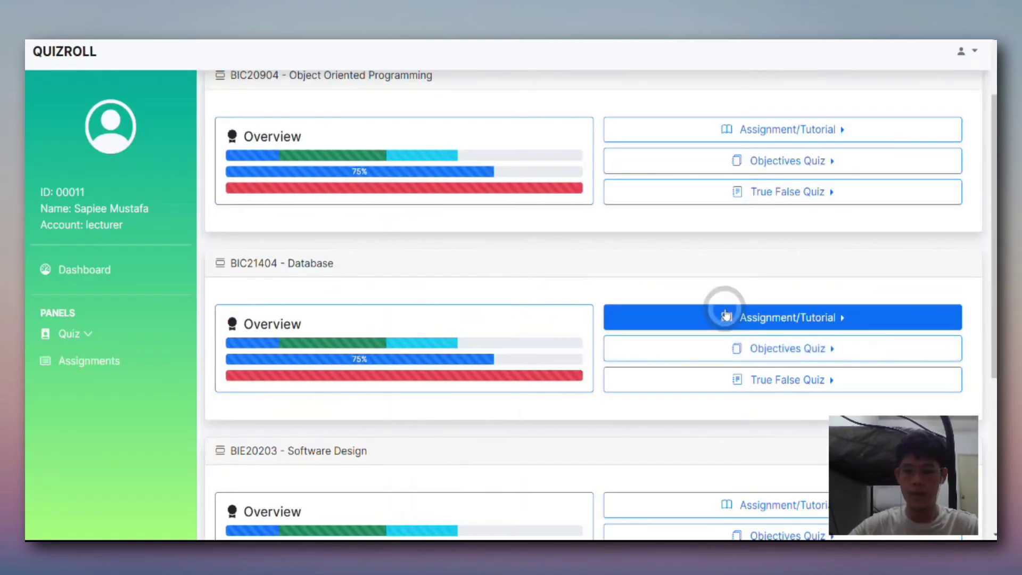
click(676, 358)
Review the Database objectives quiz results: four students, three passing and one failing
click(557, 350)
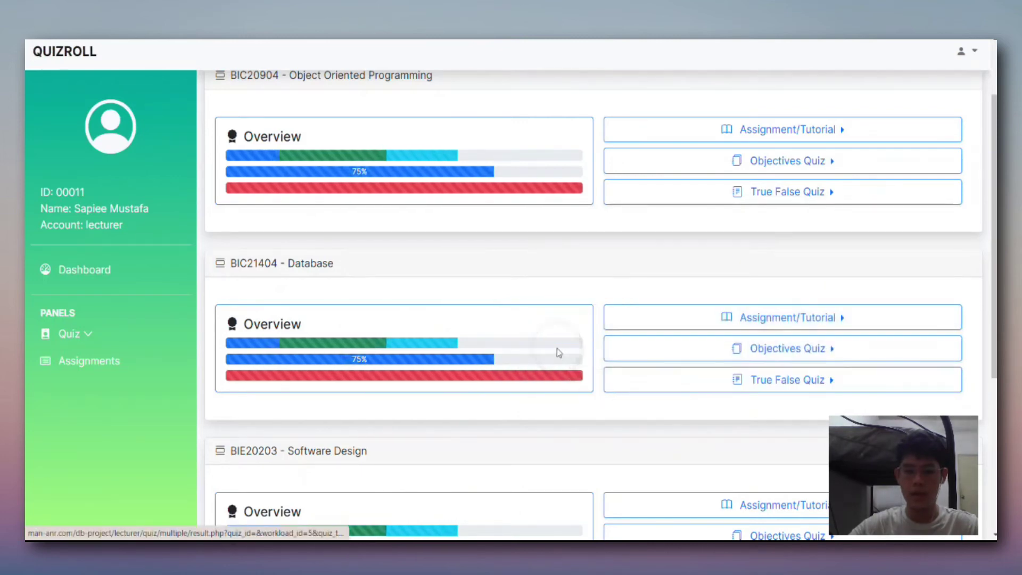
drag(241, 199, 821, 292)
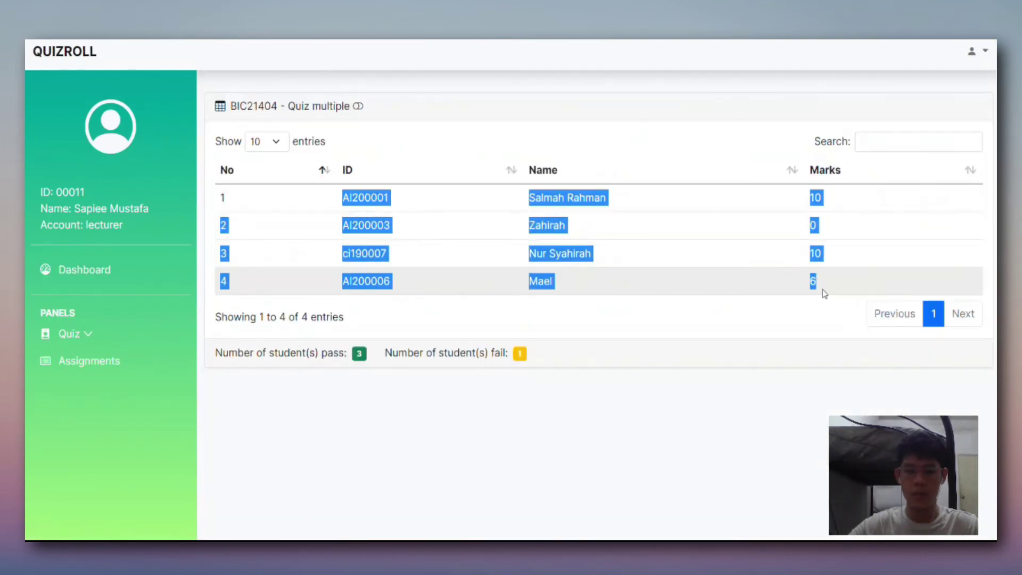
click(51, 103)
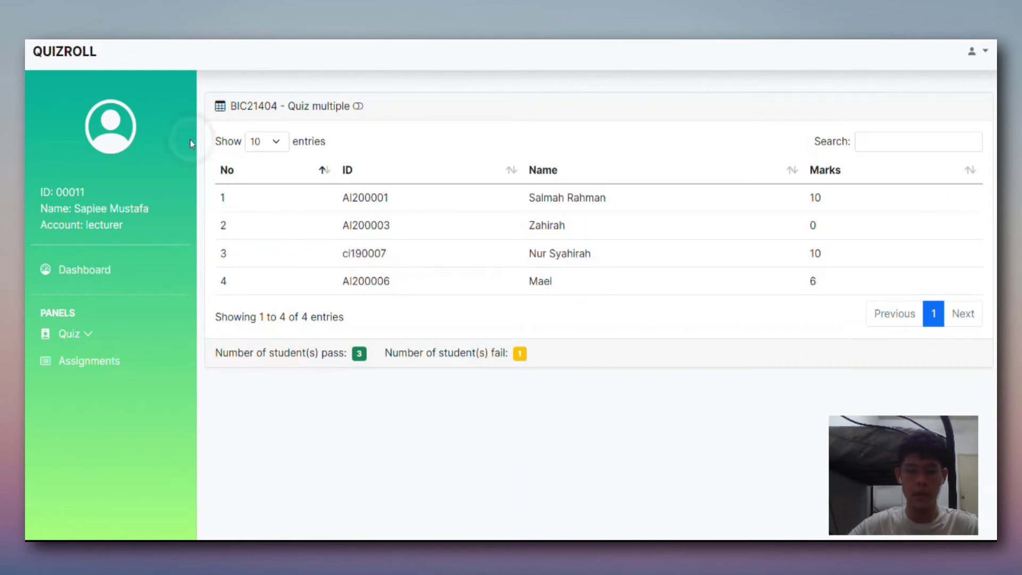
key(alt+Left)
Browse the Database objectives quiz questions, then go back to the dashboard
click(808, 354)
click(544, 383)
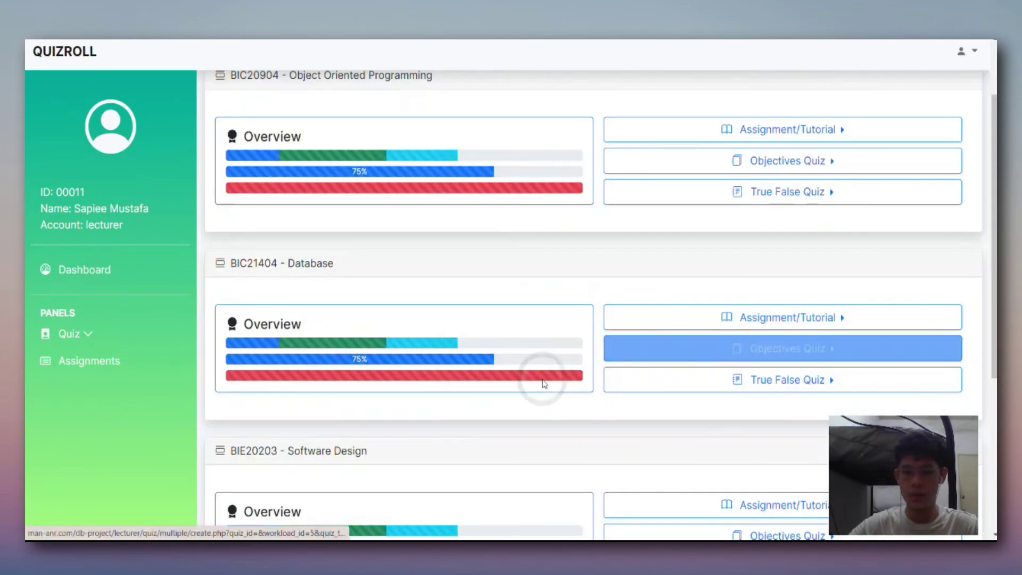
scroll(506, 277, down, 2)
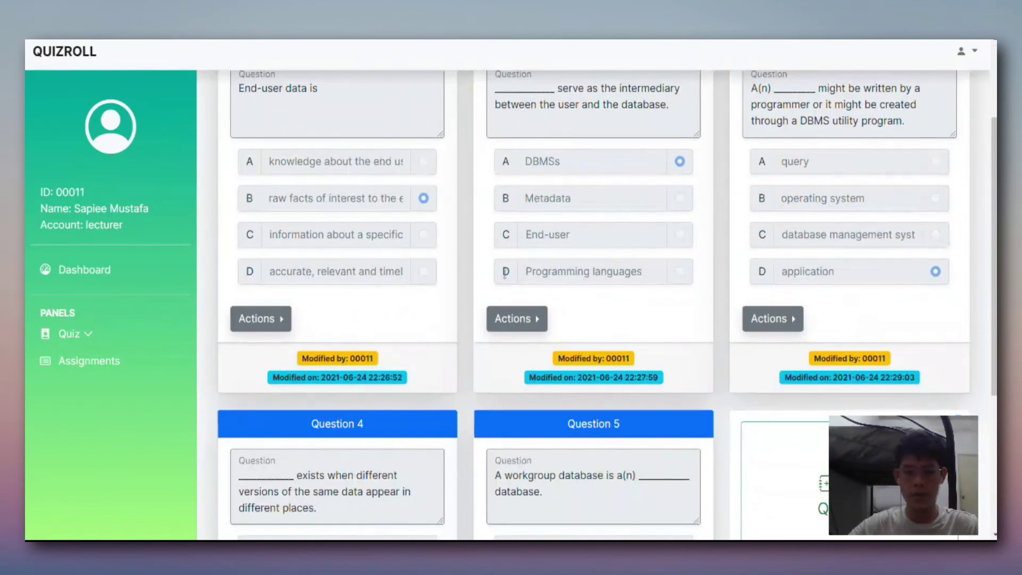
scroll(505, 274, up, 3)
scroll(373, 213, down, 7)
scroll(213, 160, up, 5)
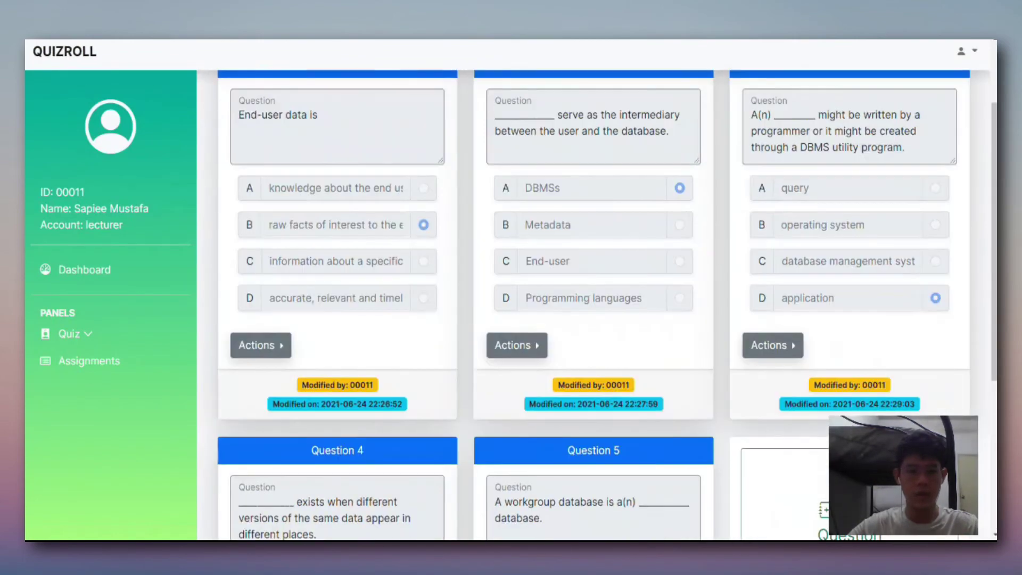
key(alt+Left)
Open the Database true/false quiz results and highlight the fifth student's score of 20
click(767, 380)
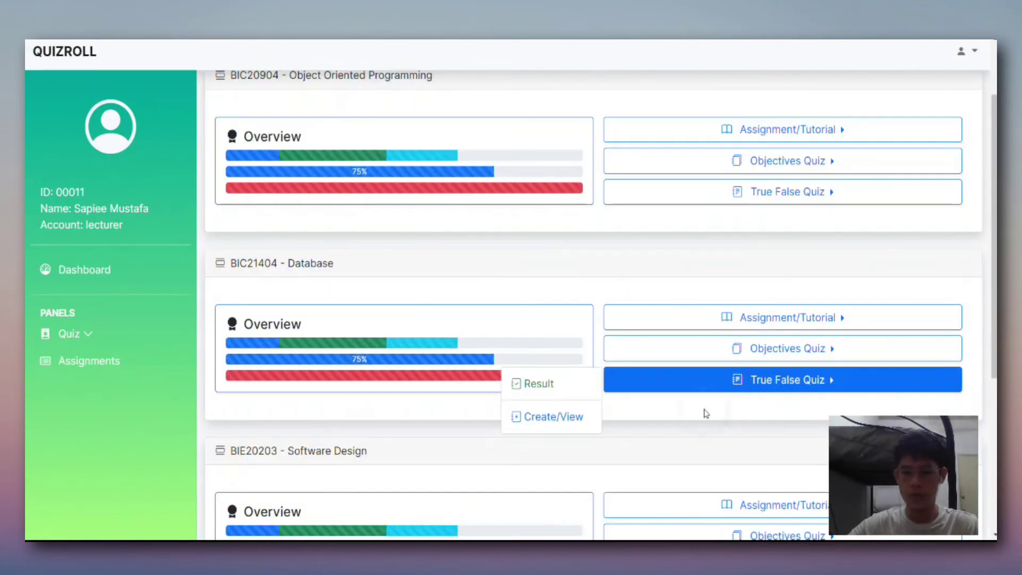
click(544, 384)
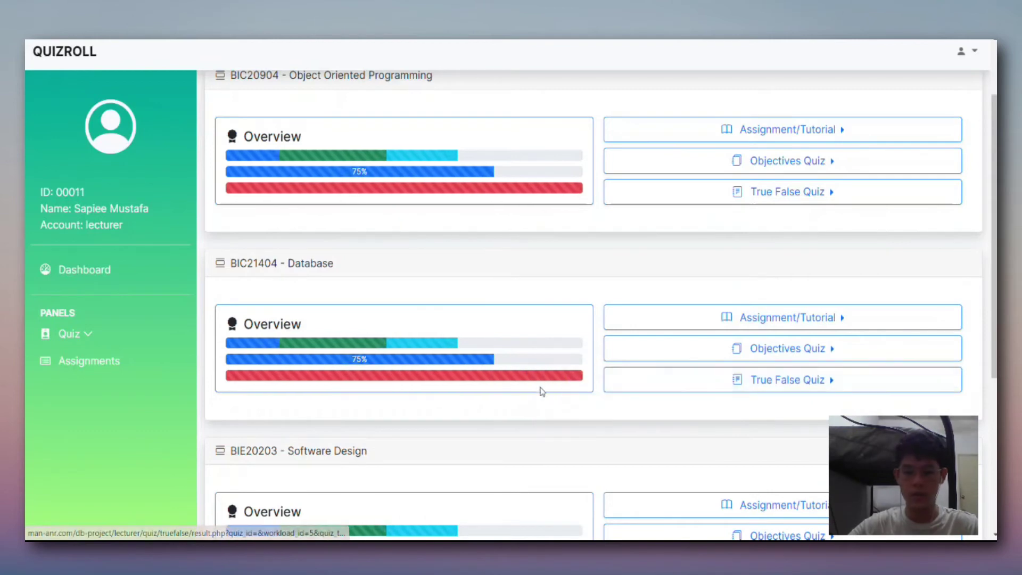
drag(220, 198, 399, 255)
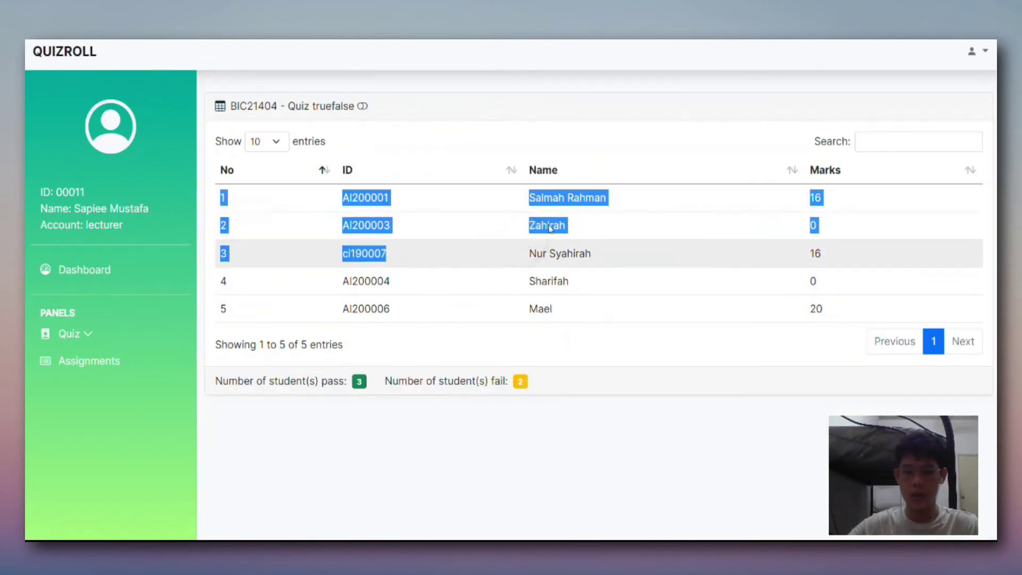
click(720, 214)
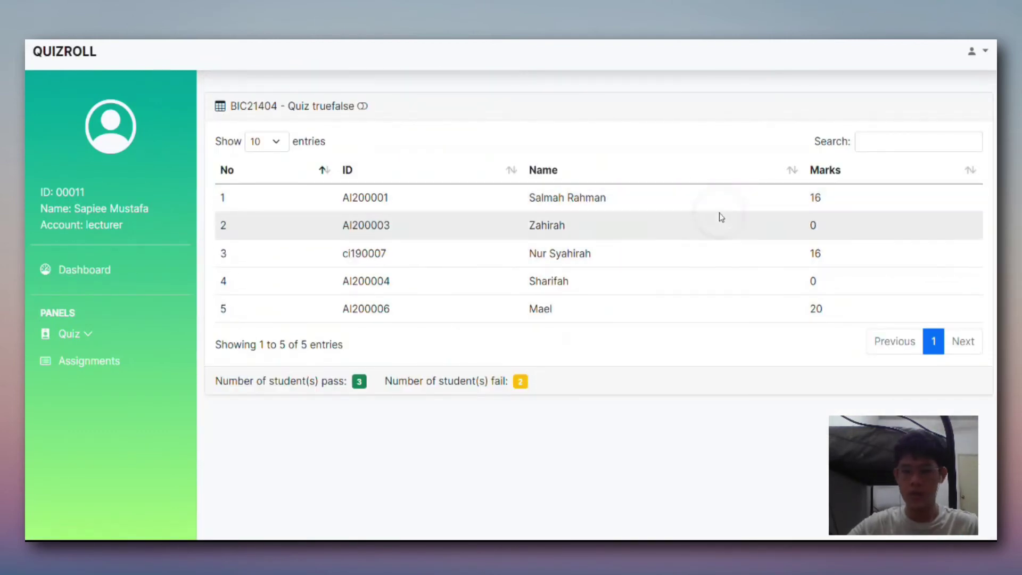
double_click(816, 308)
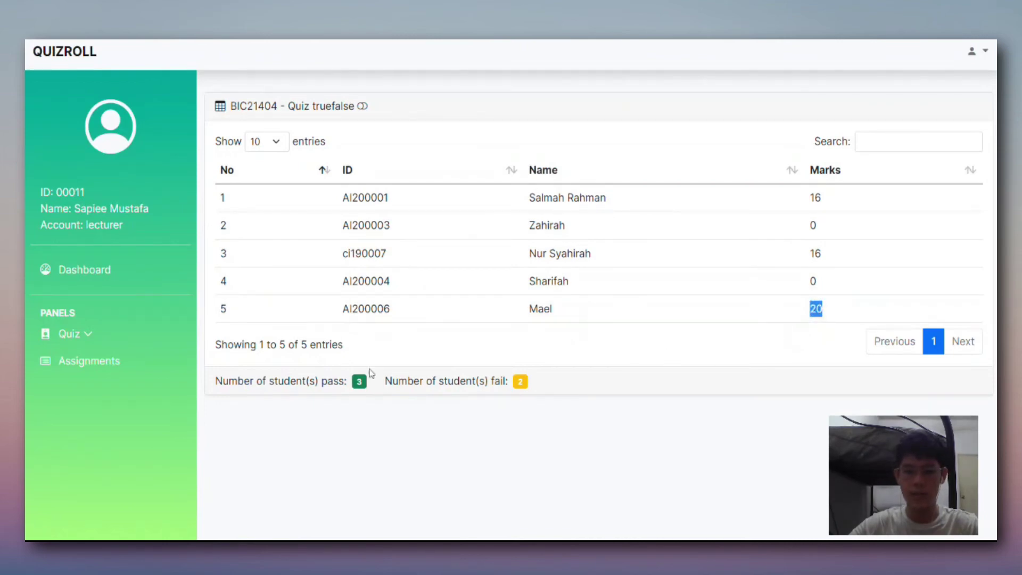
click(695, 330)
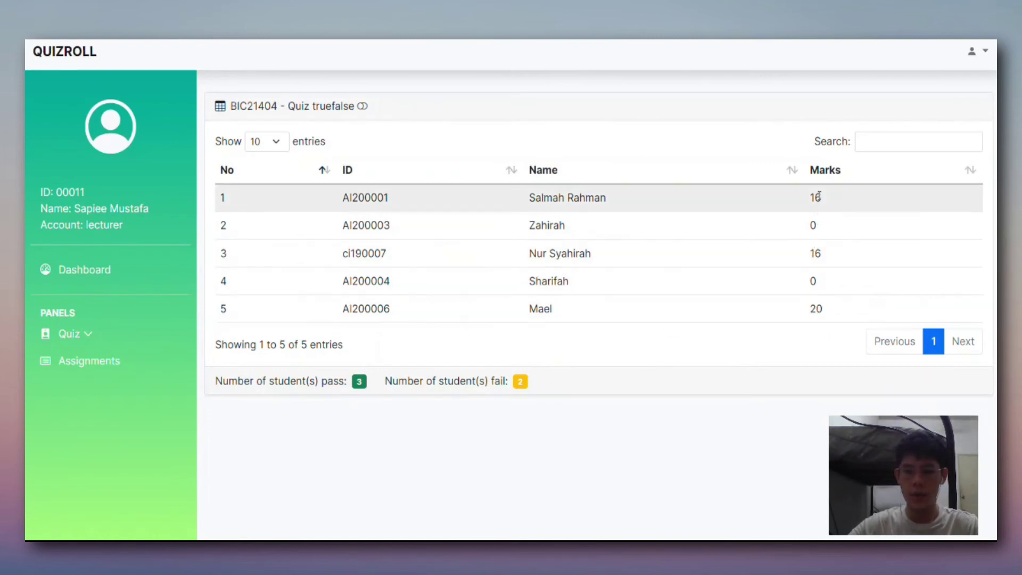
Point out the scores 16 and 0 and the counts of 3 passing and 2 failing students
click(817, 220)
double_click(816, 198)
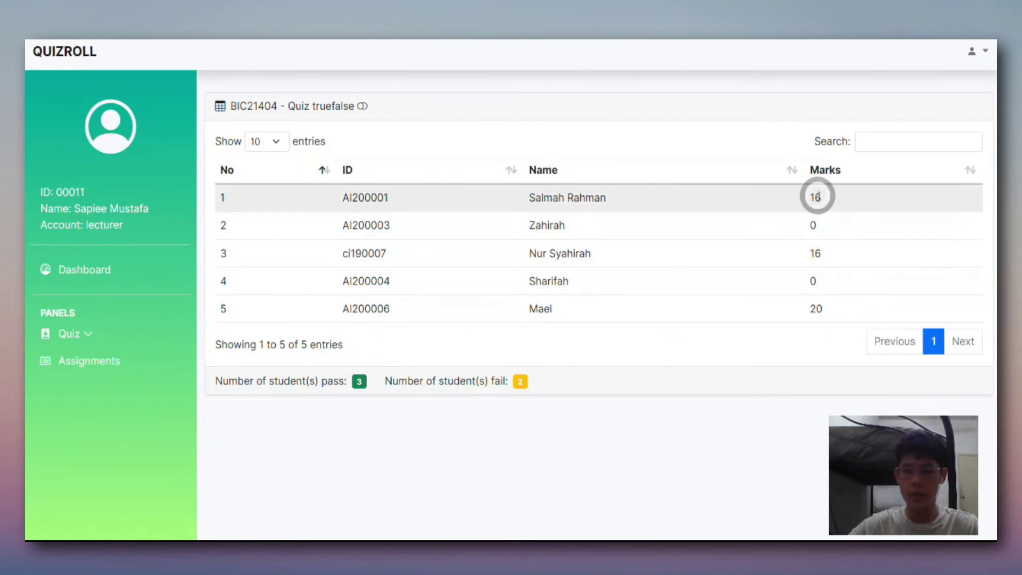
click(815, 253)
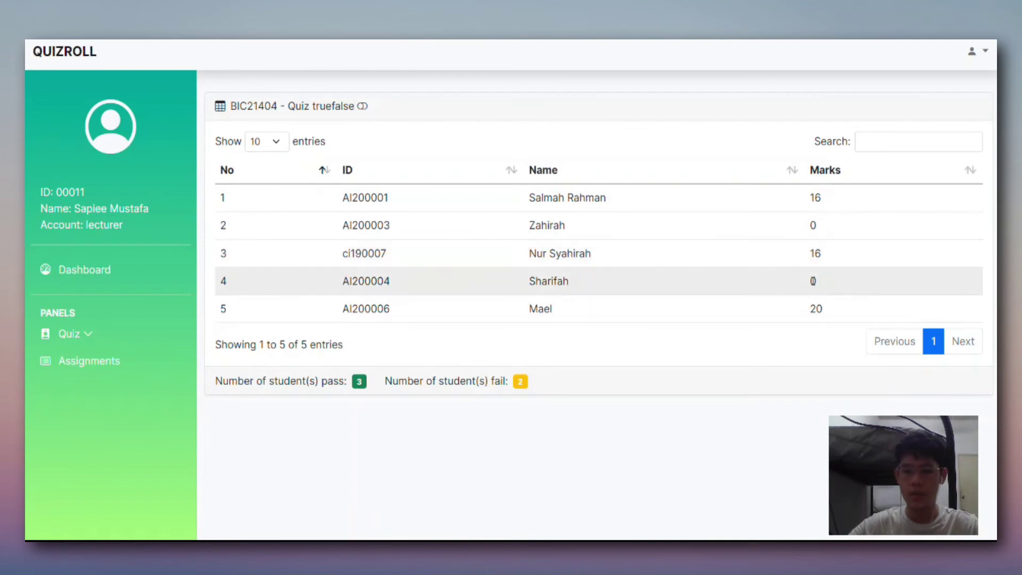
click(813, 281)
double_click(813, 281)
click(812, 224)
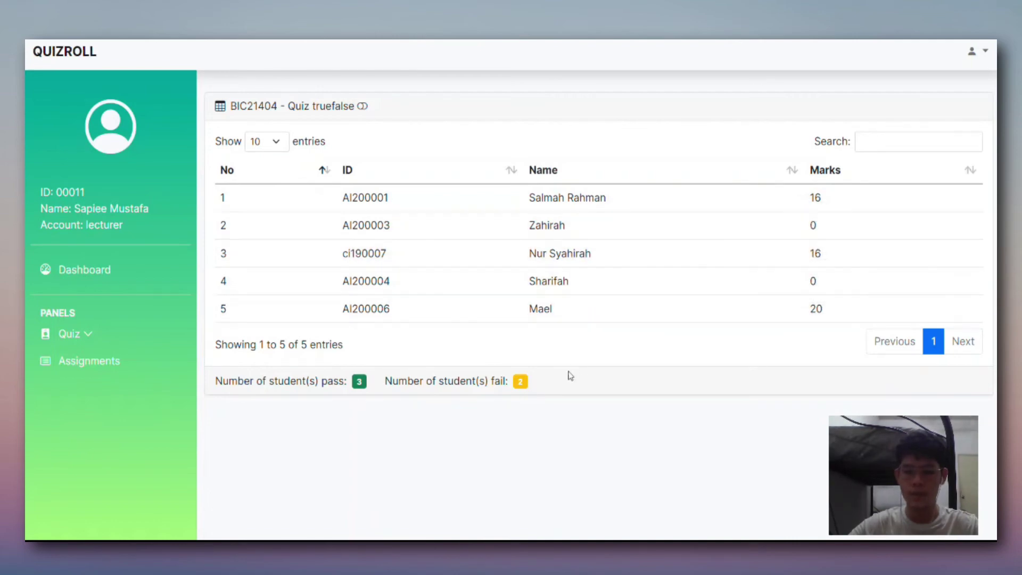
click(517, 386)
click(362, 380)
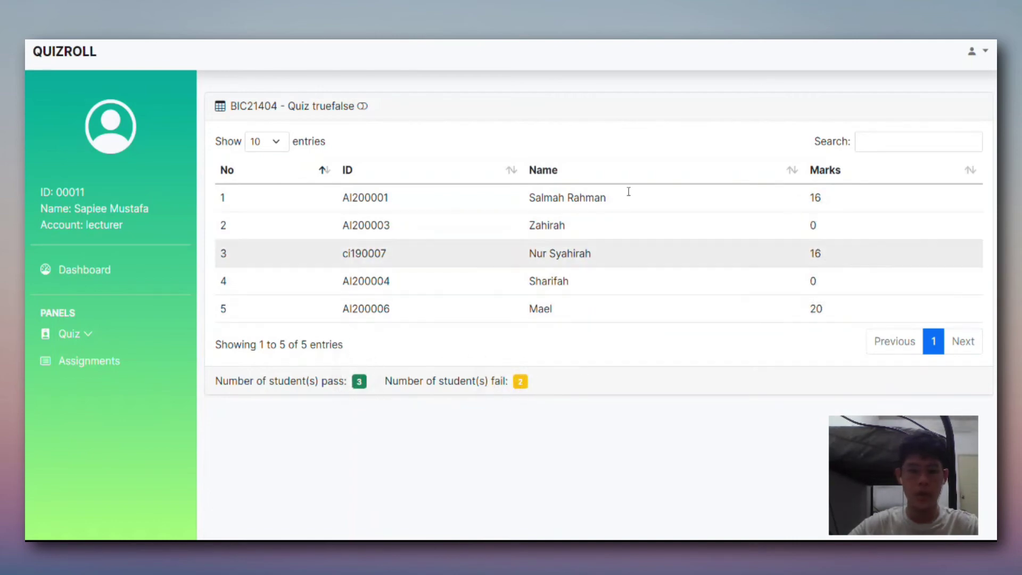
Search the results table for a student's name, narrowing it to one student scoring 0
click(879, 141)
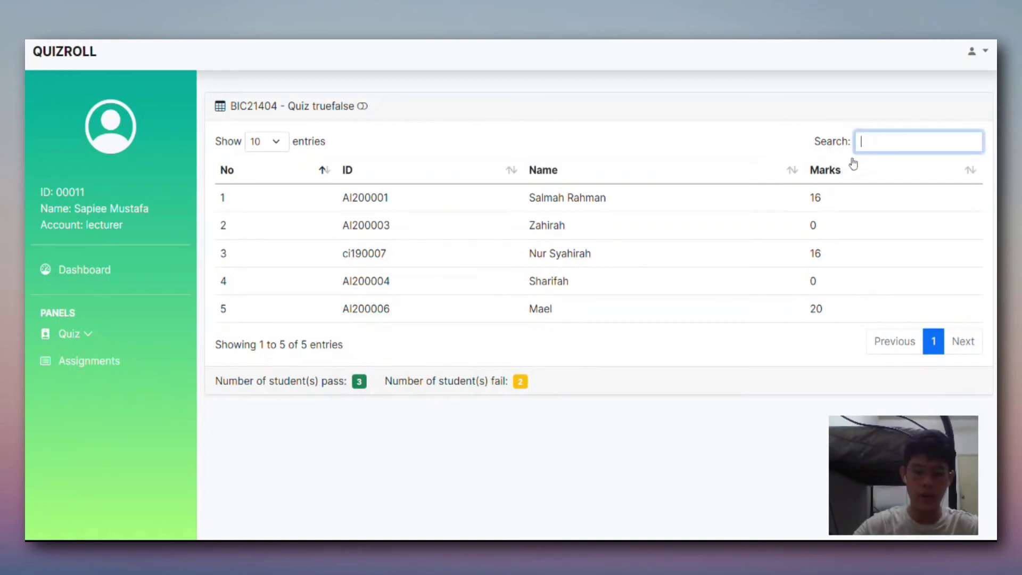
text(S)
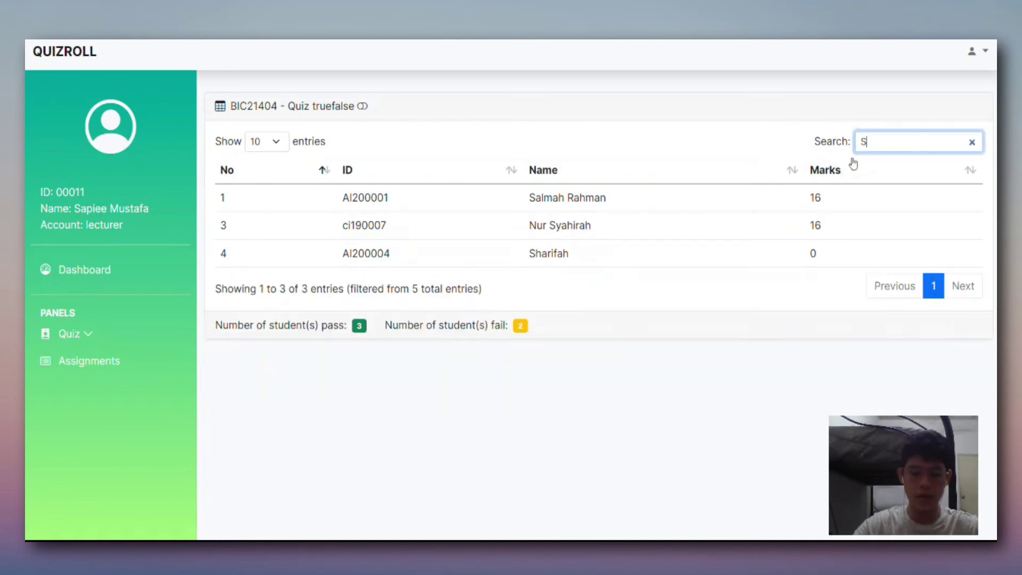
text(Har)
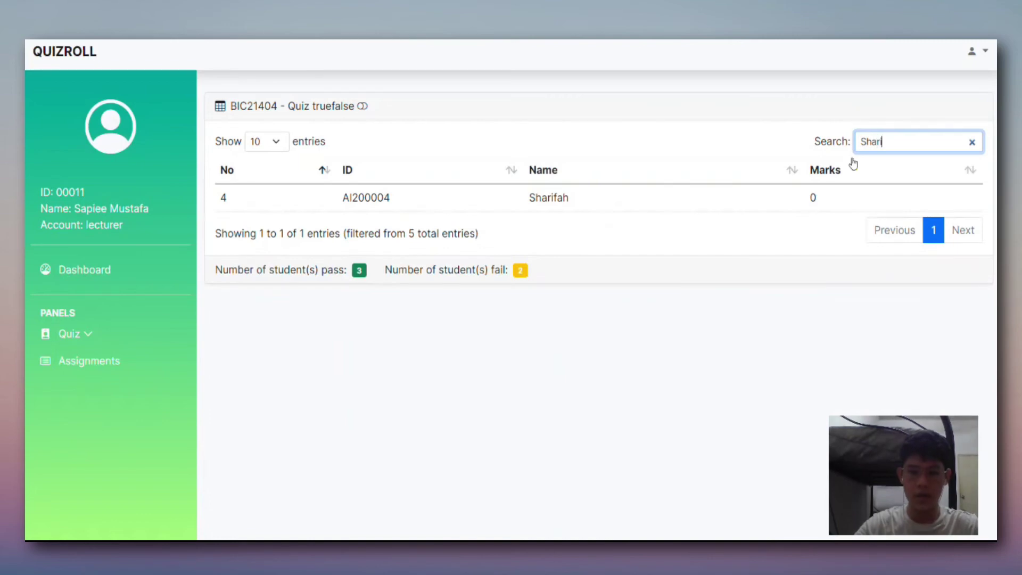
text(i)
click(529, 212)
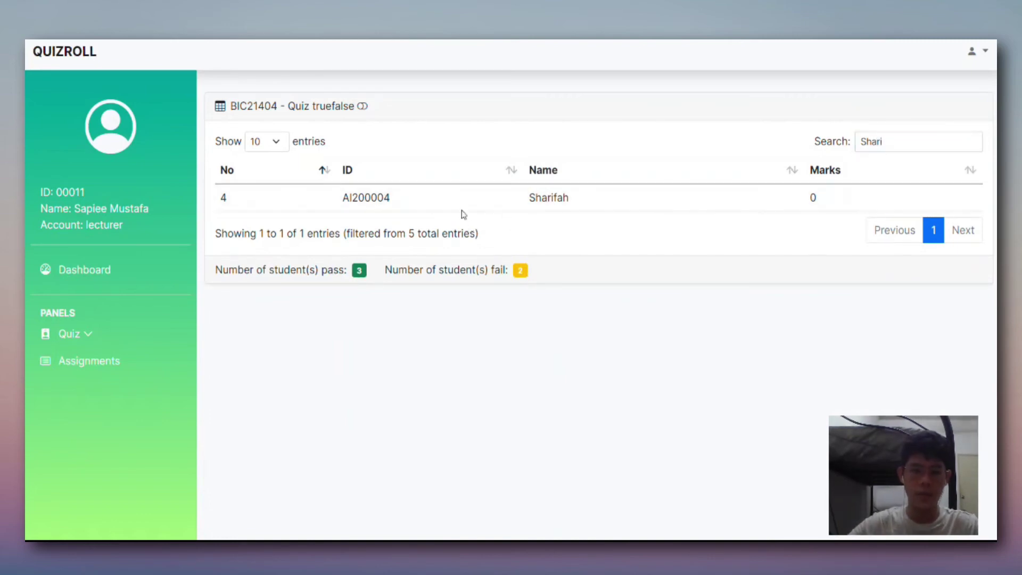
Go to the BIE20404 Visual Programming objectives quiz and open a blank Add A Question form
click(79, 271)
scroll(636, 312, down, 5)
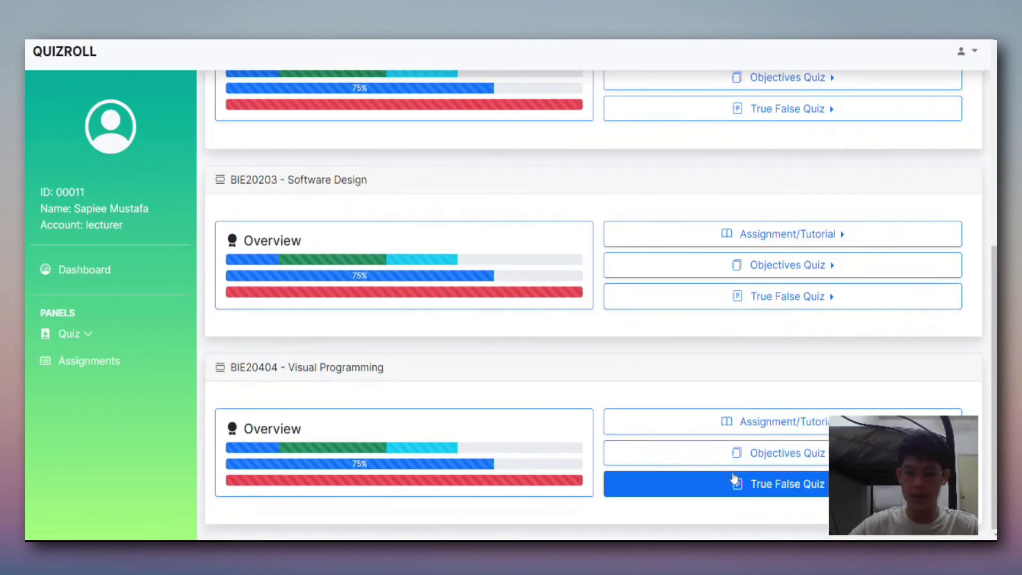
click(735, 453)
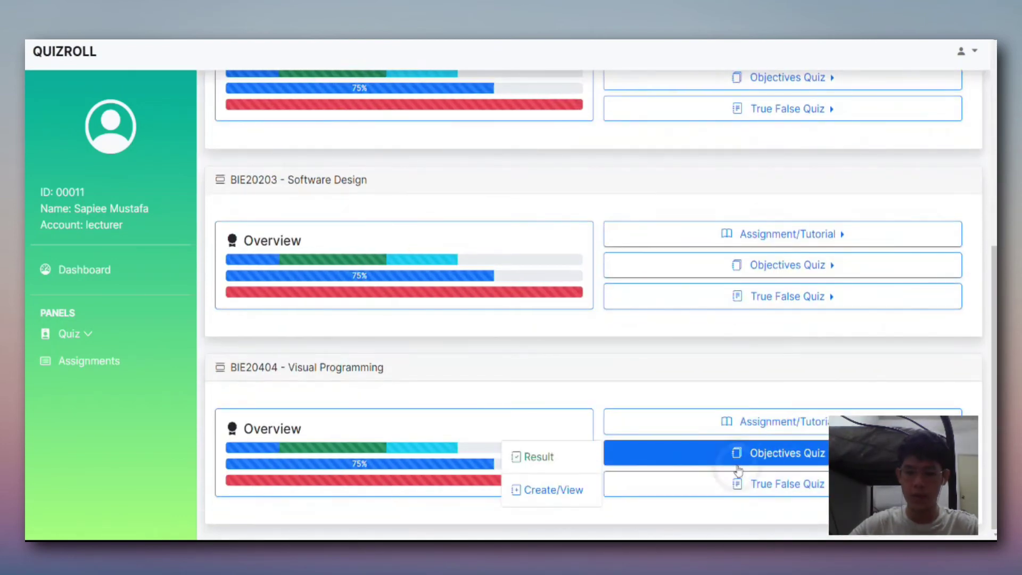
click(574, 486)
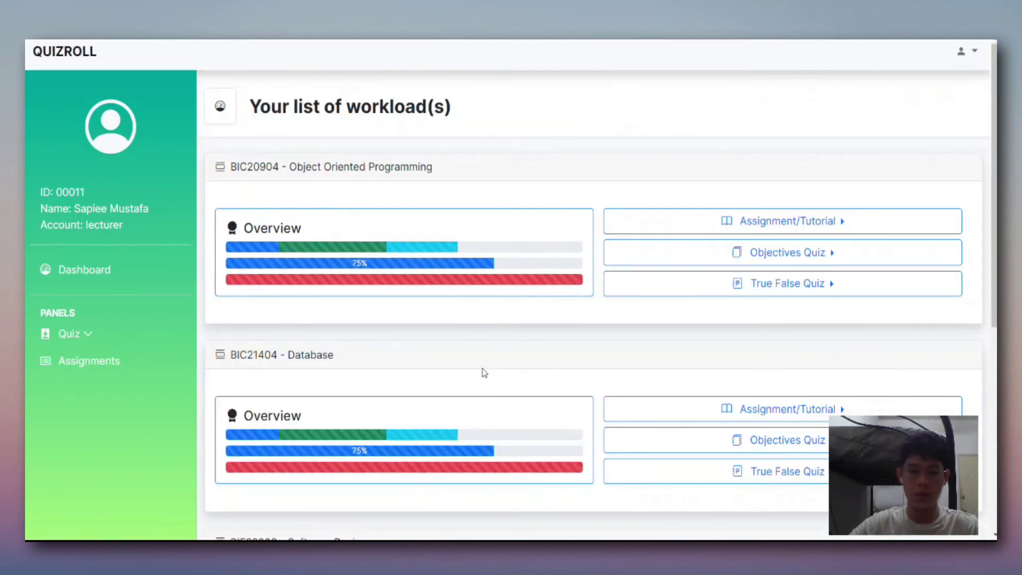
click(682, 452)
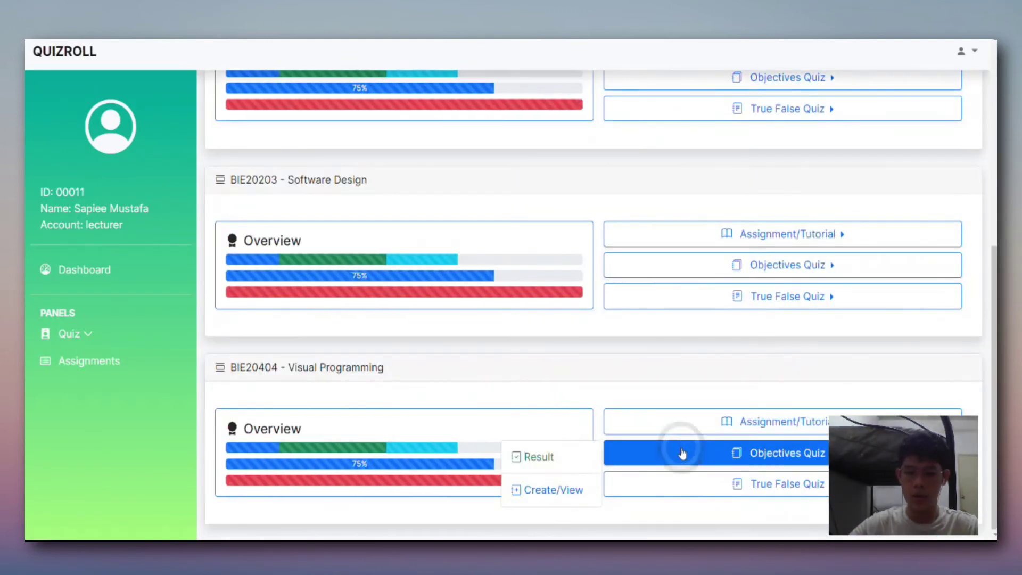
click(550, 484)
click(346, 259)
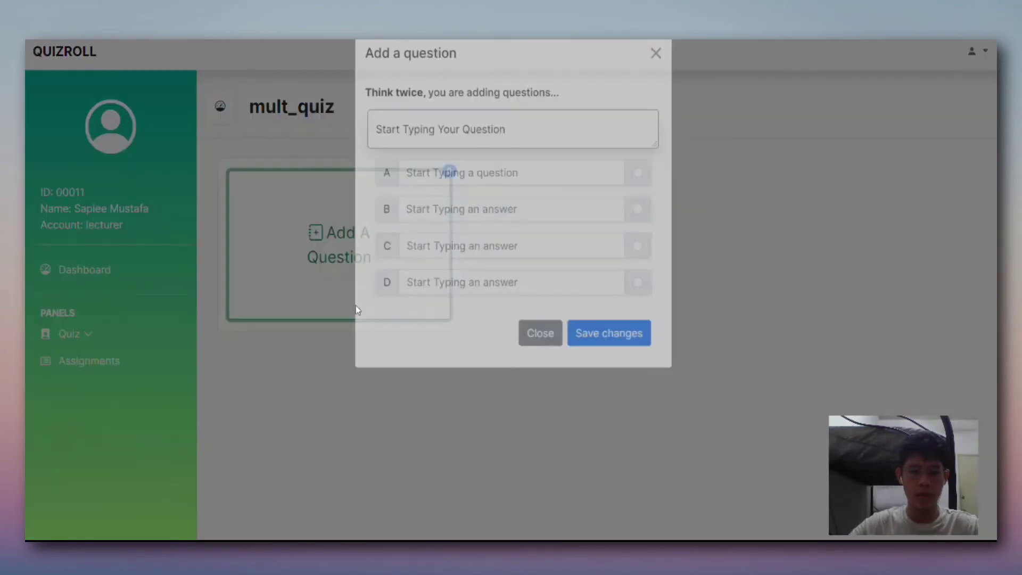
click(480, 142)
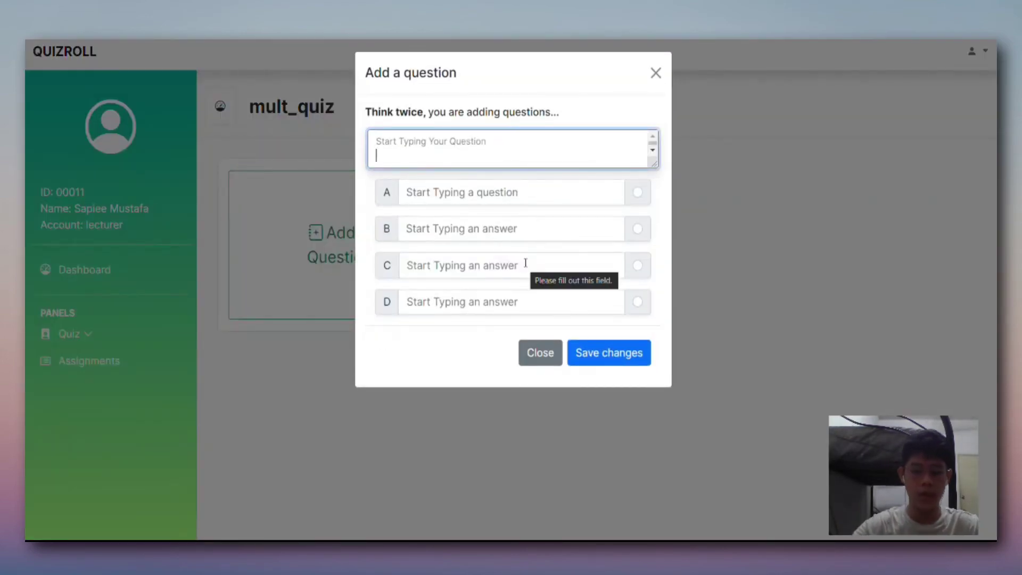
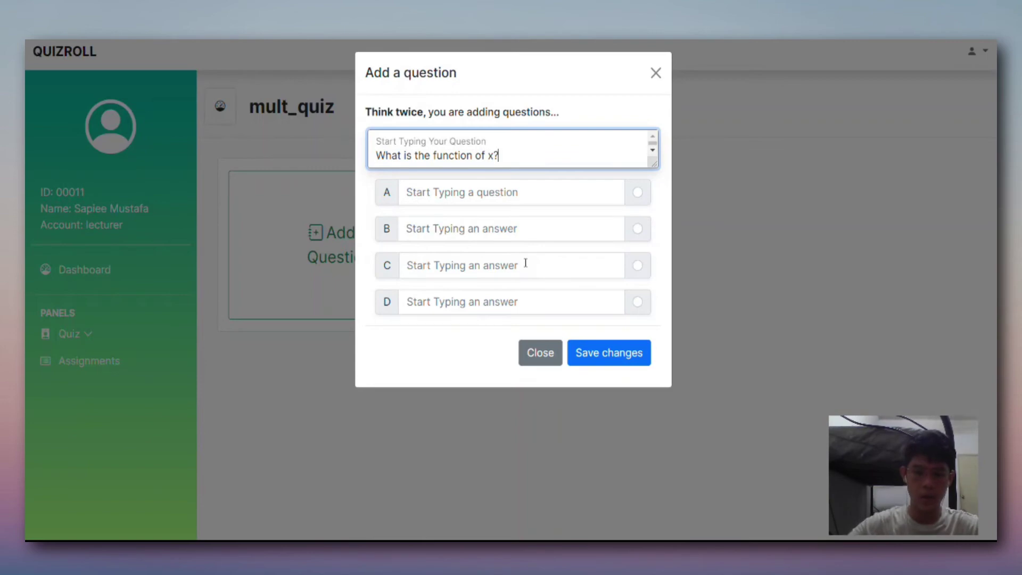
Fill answers no function, x=1, x=NULL, x=2 for 'What is the function of x?', mark no function correct, and save
click(511, 198)
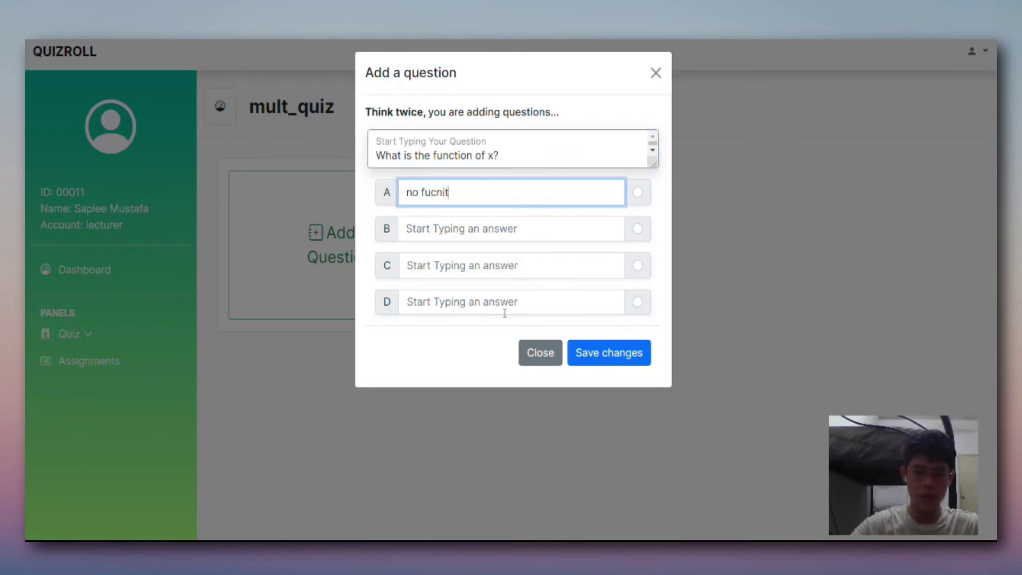
double_click(454, 193)
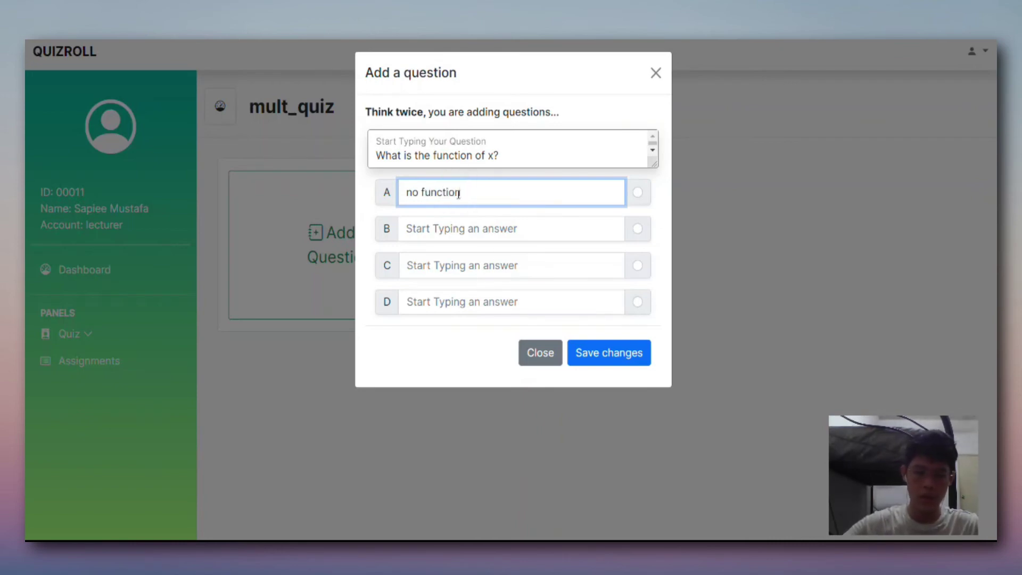
click(439, 223)
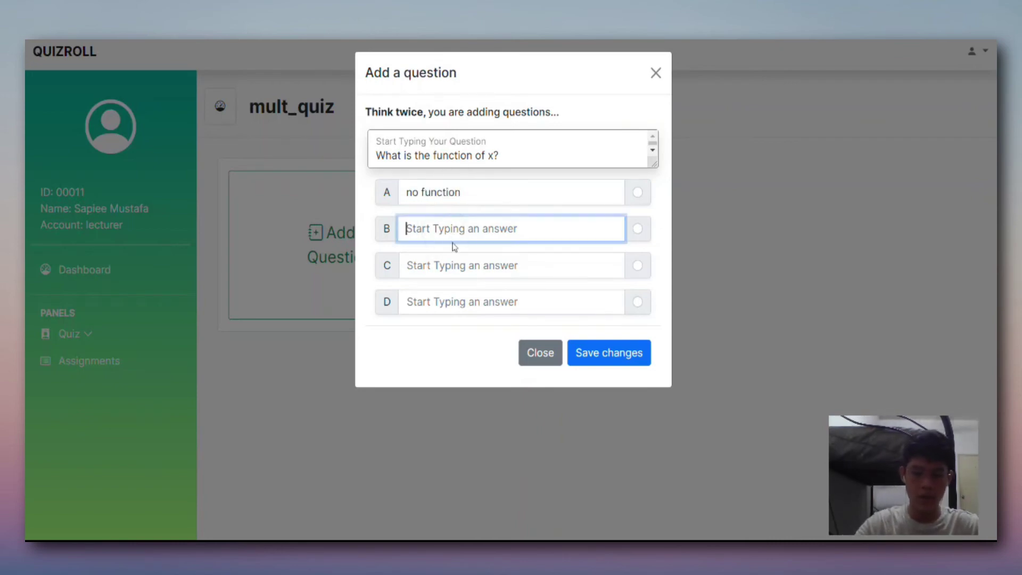
text(x=1)
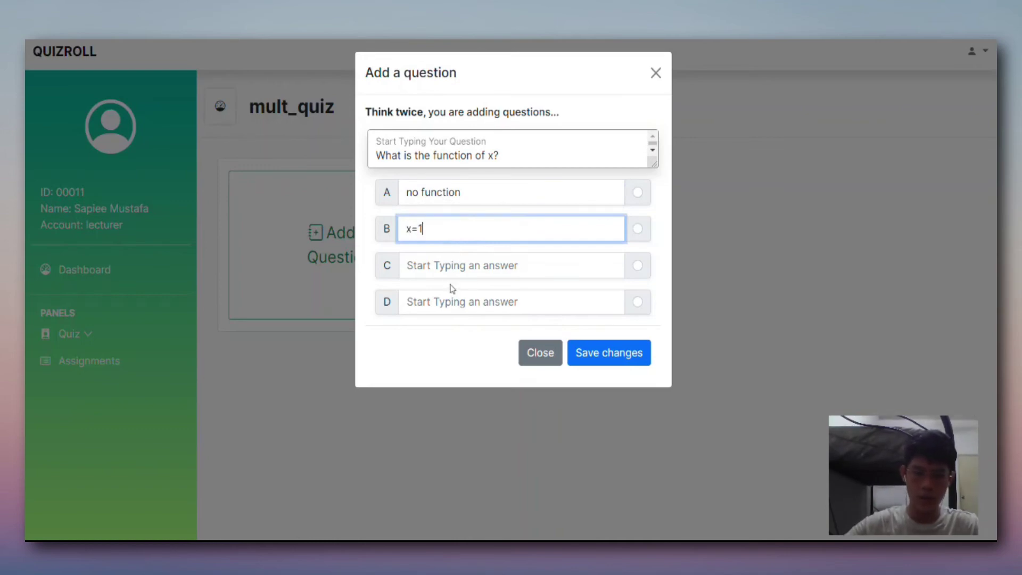
click(437, 273)
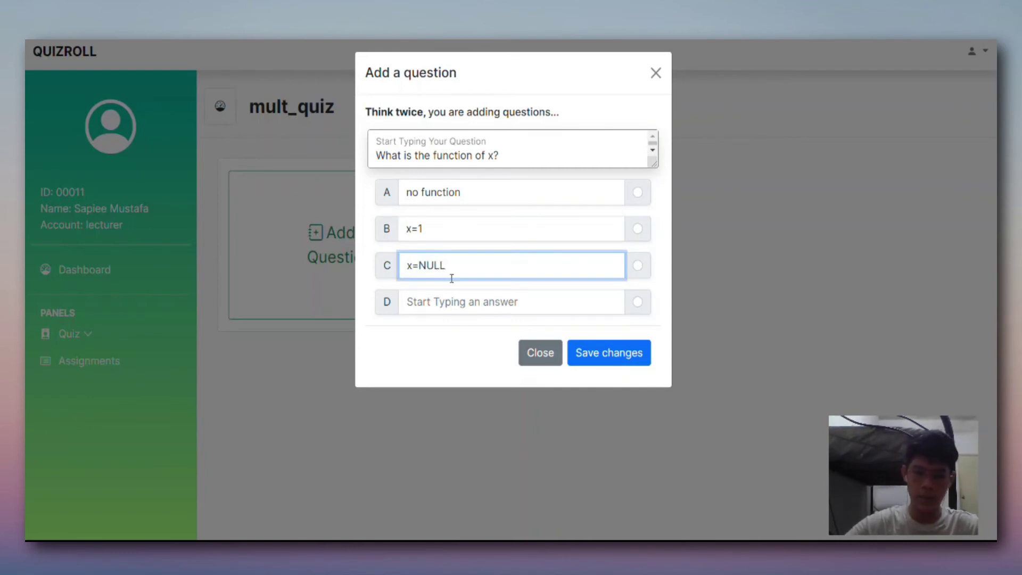
click(449, 298)
text(x=2)
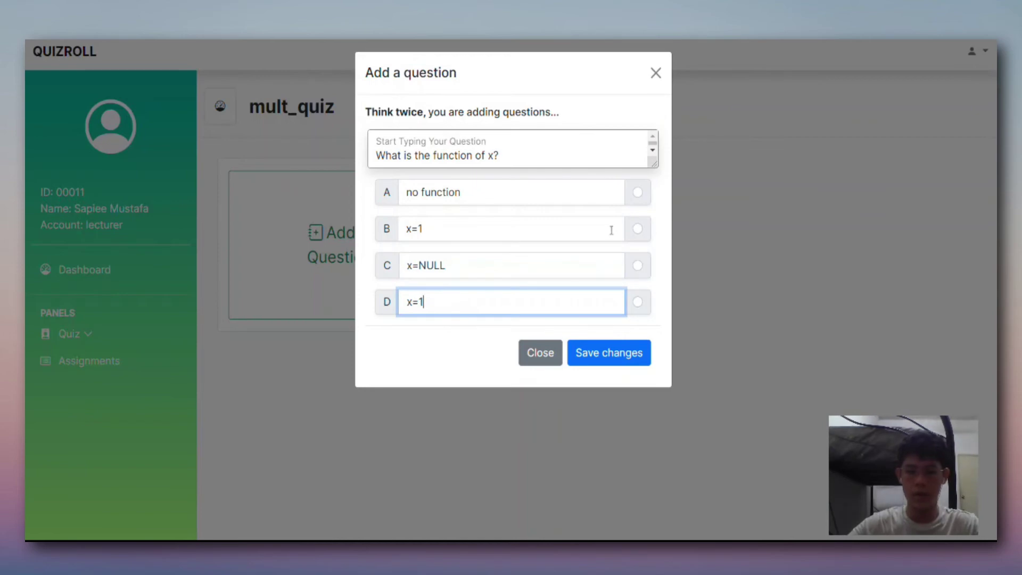
click(638, 193)
click(591, 360)
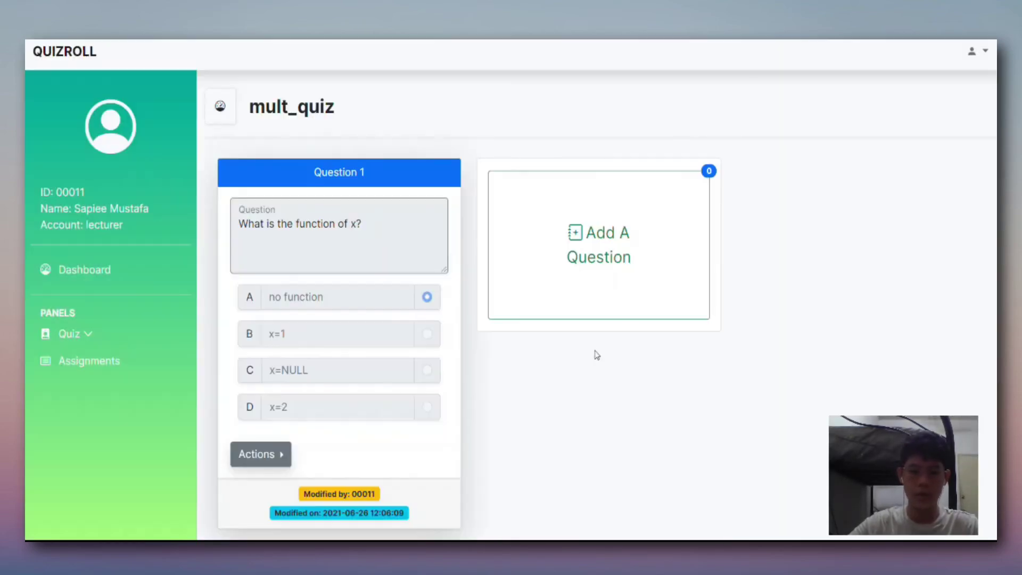
Add 'What is my name?' with four name answers, mark answer A correct, and save
click(611, 262)
click(475, 152)
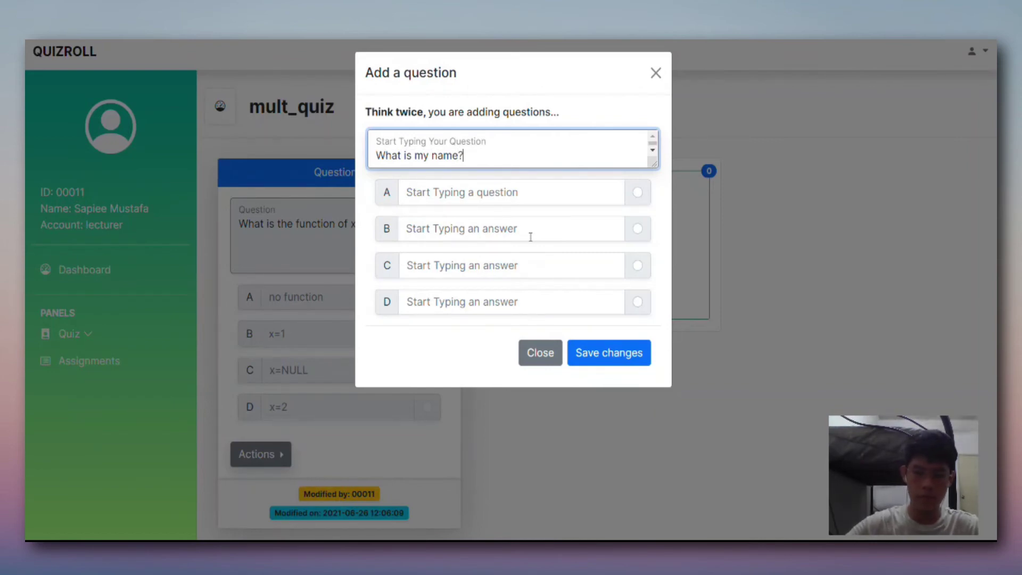
click(479, 193)
text(bassiman)
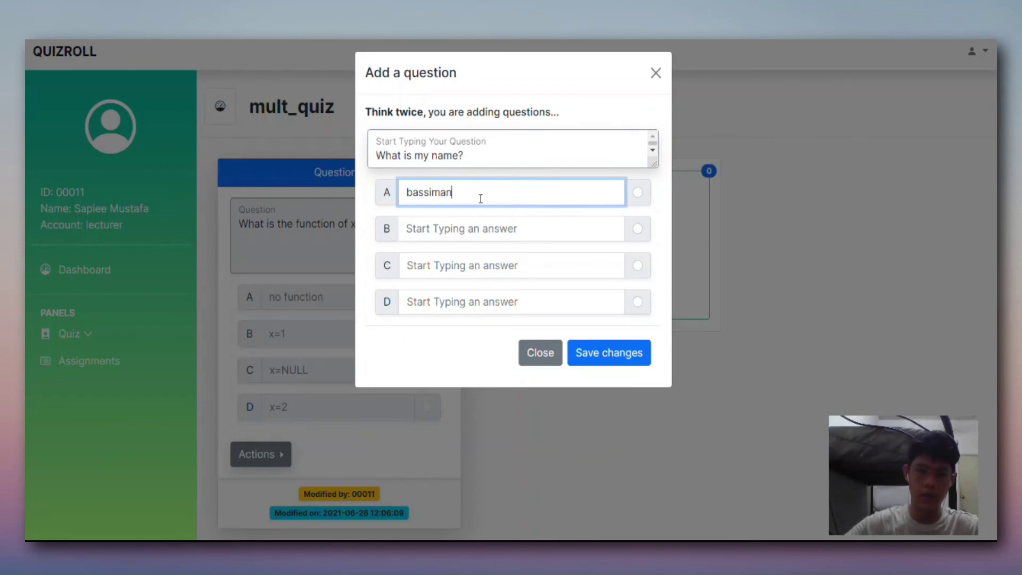
click(433, 228)
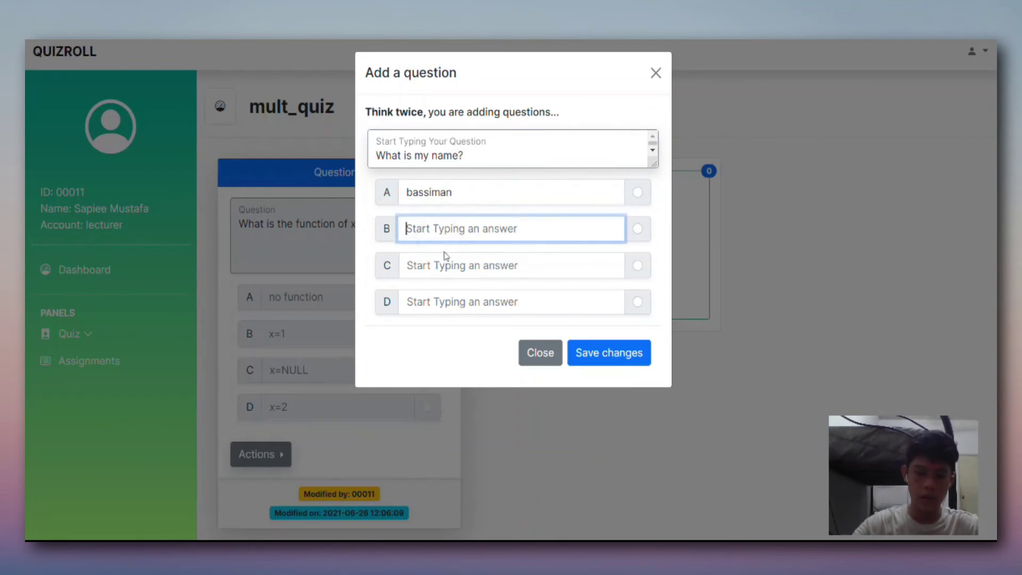
text(ramlah)
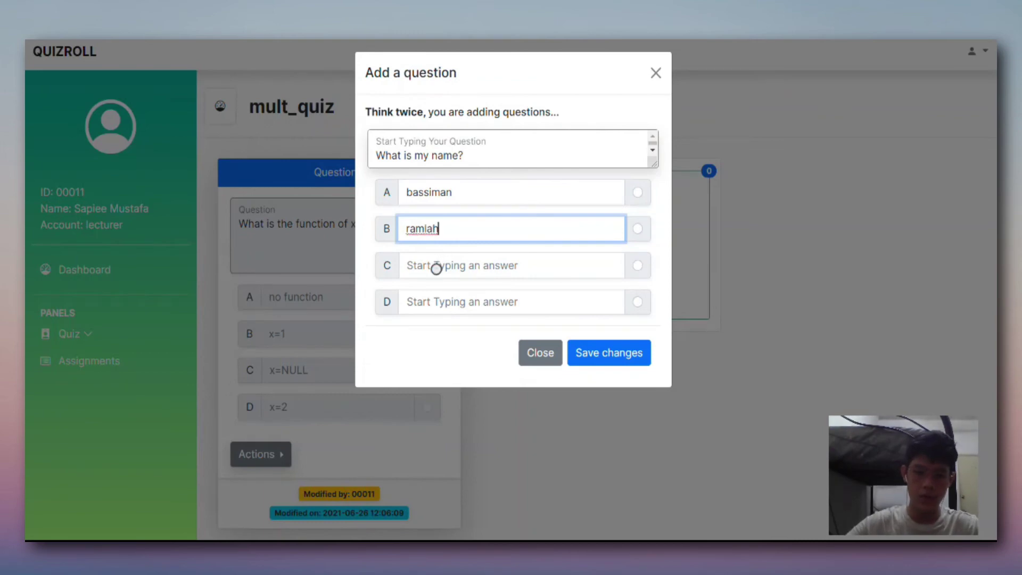
click(436, 267)
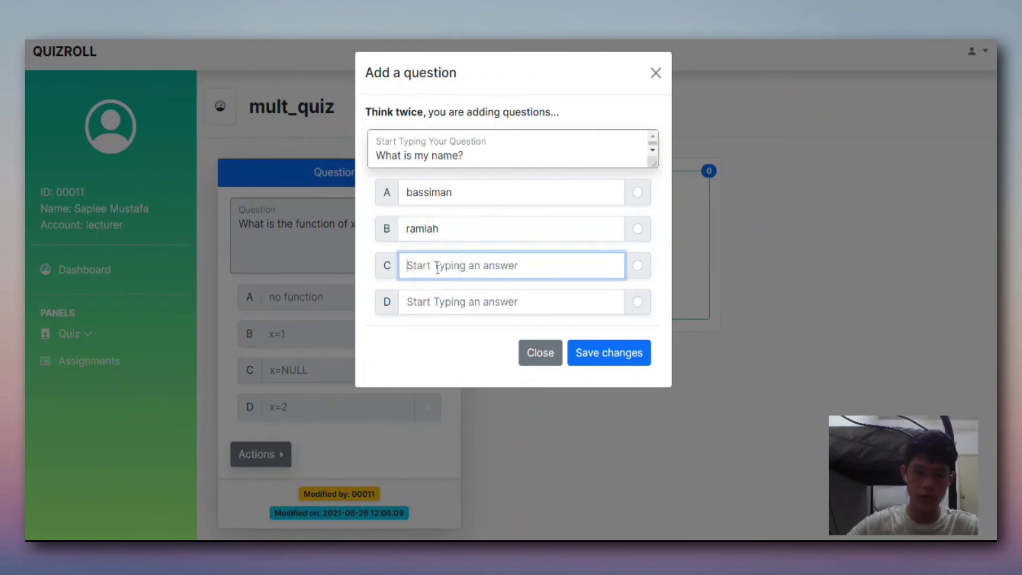
text(azif)
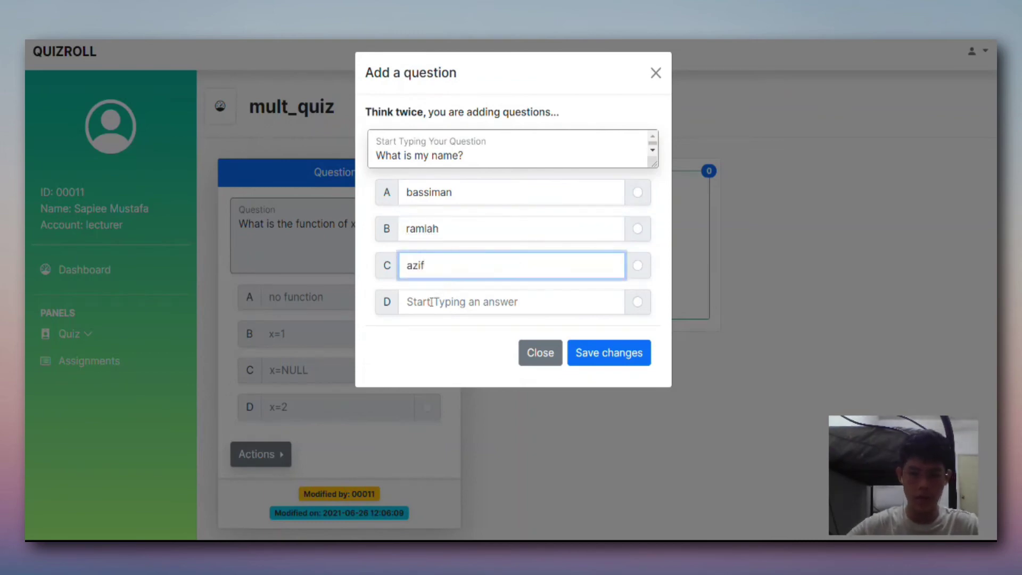
click(431, 303)
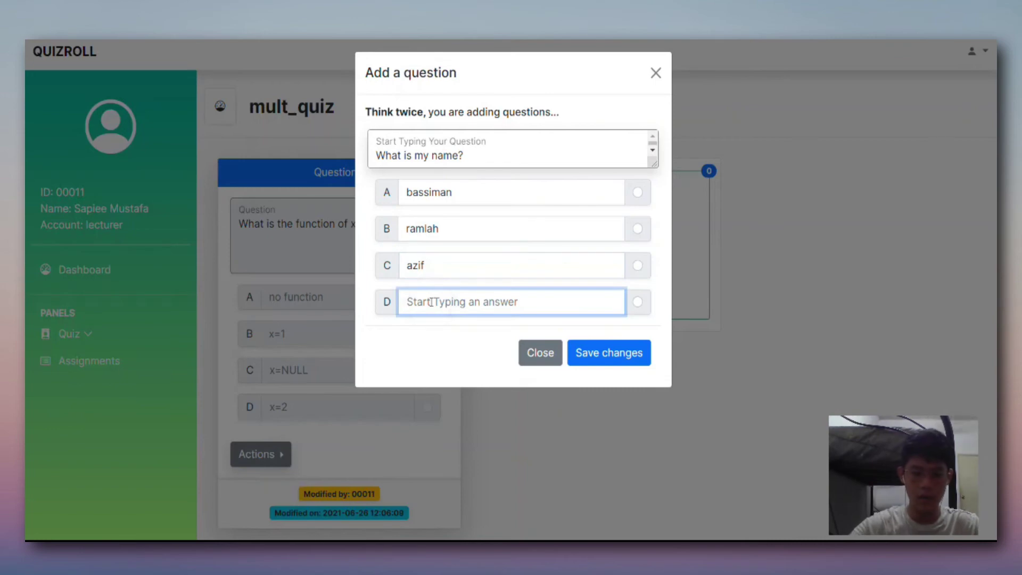
text(ali)
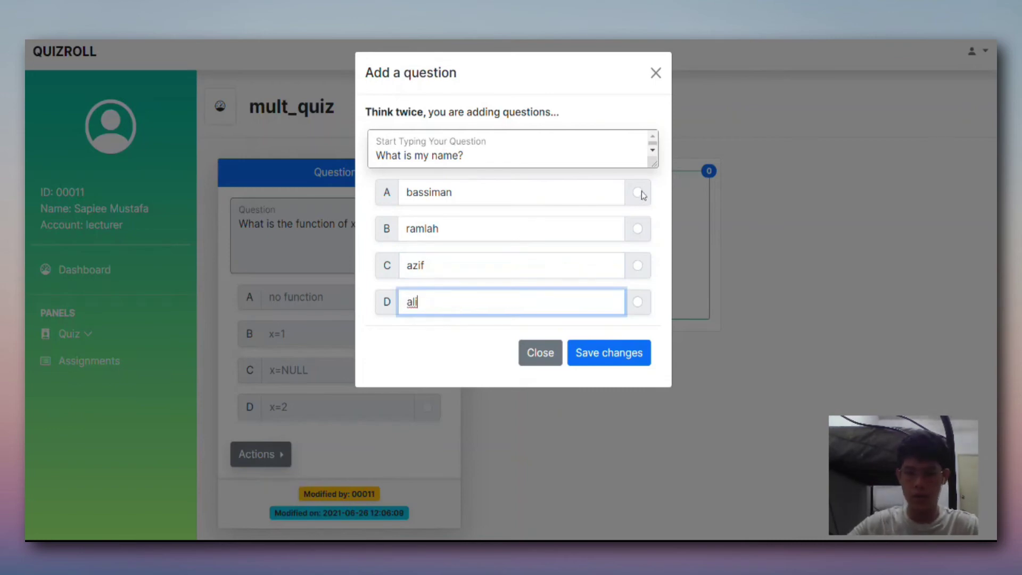
click(638, 193)
click(618, 356)
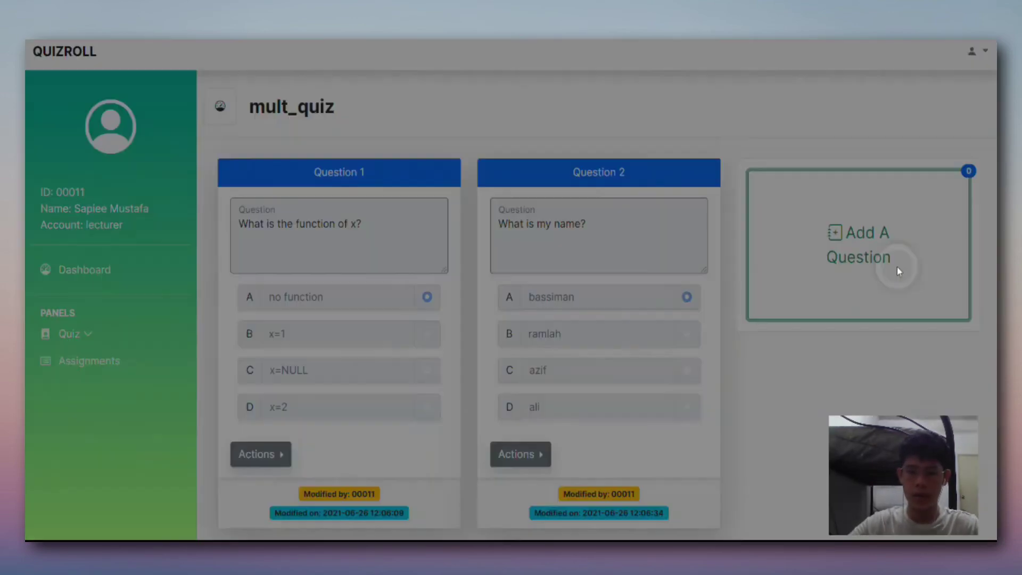
Start a third question and enter the text 'what is PI?'
click(900, 267)
click(525, 145)
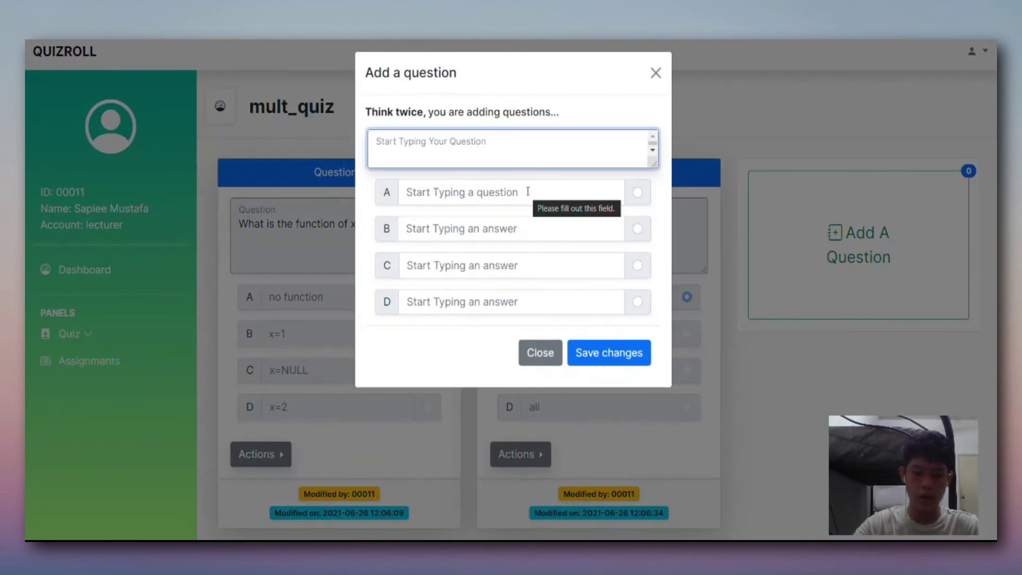
text(how)
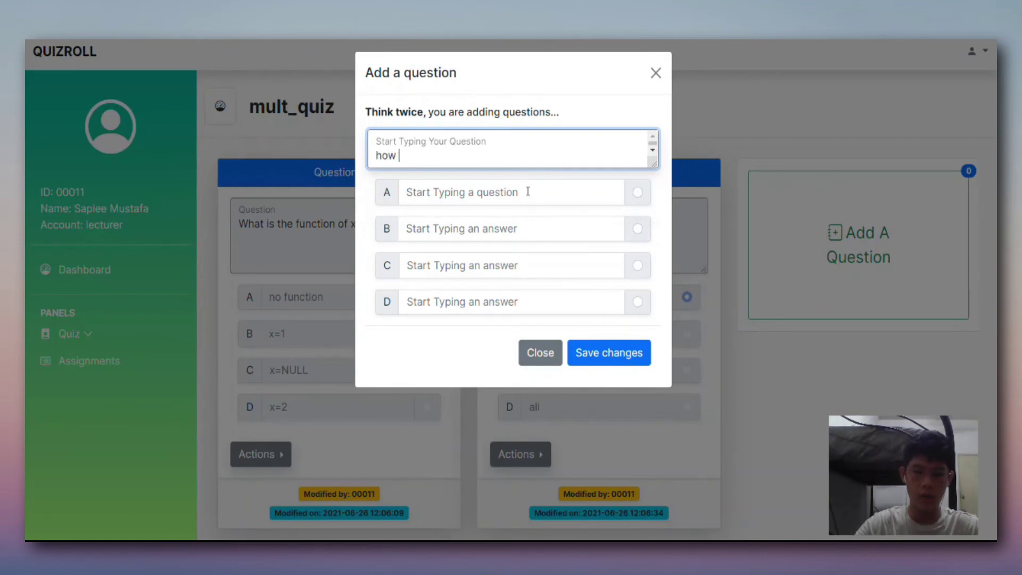
text(hat is)
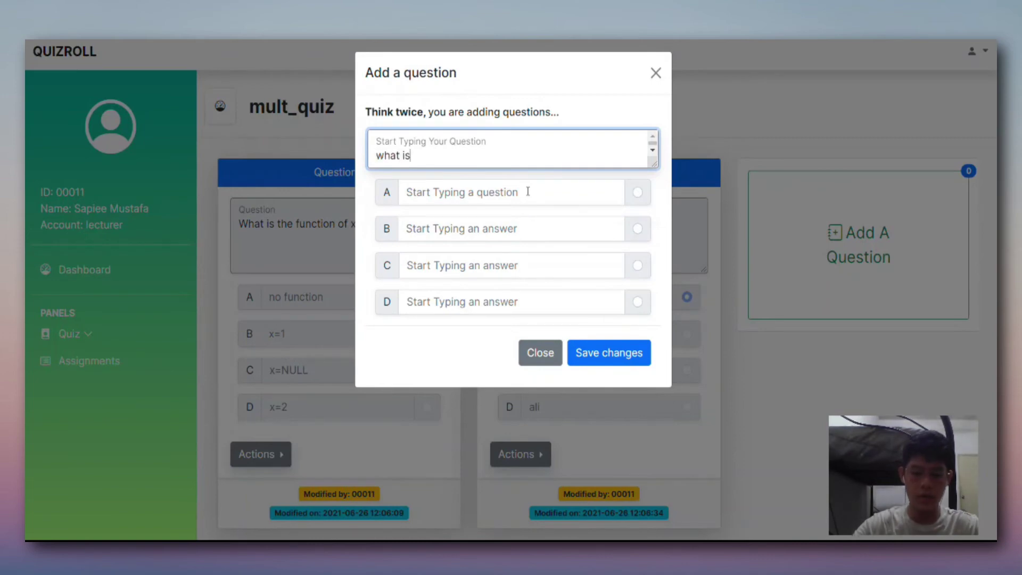
text( PI)
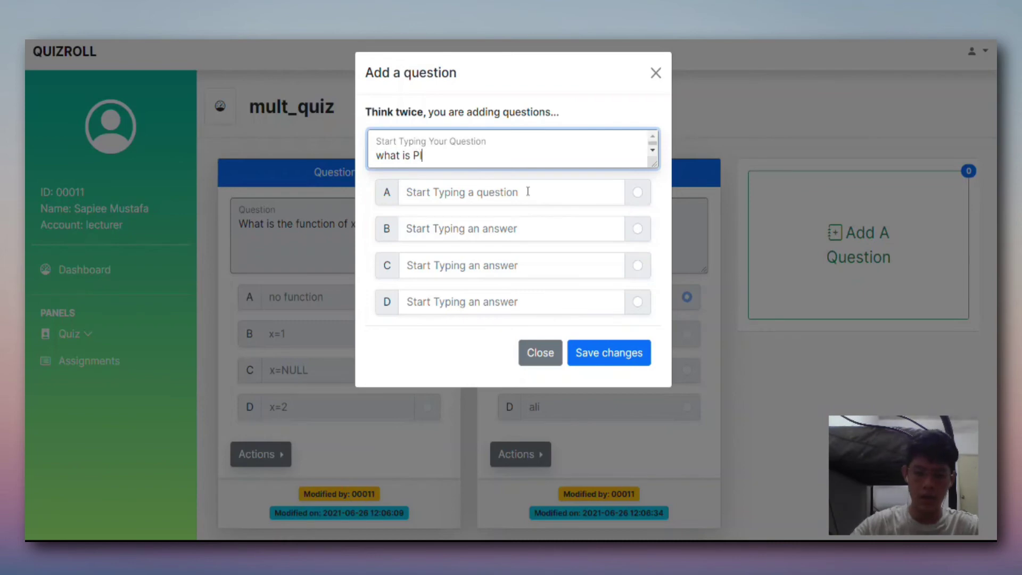
text(?)
Enter answers 2.1, 2.2, 4.5 and 3.141569, mark 3.141569 correct, and save
click(528, 192)
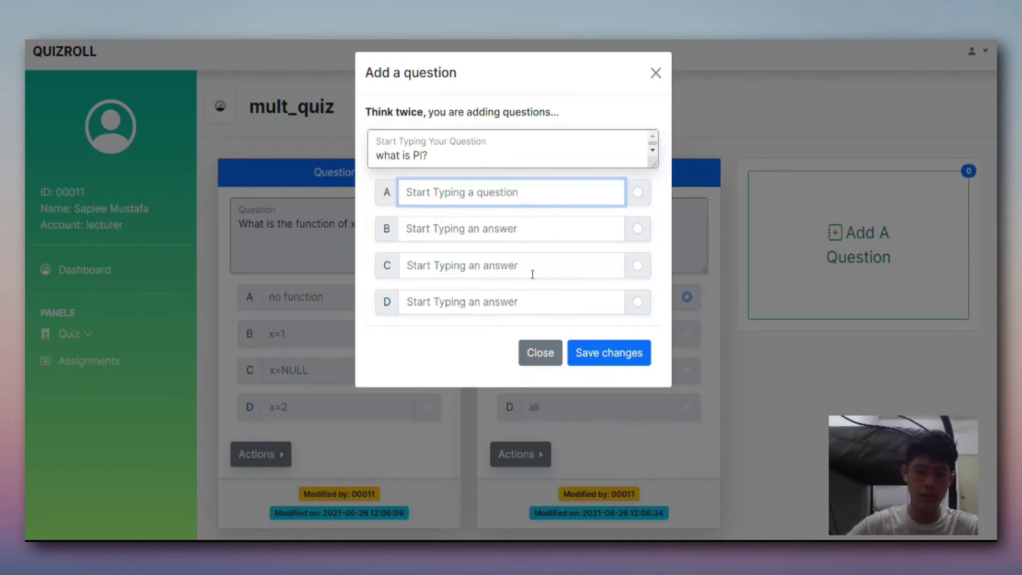
text(2.1)
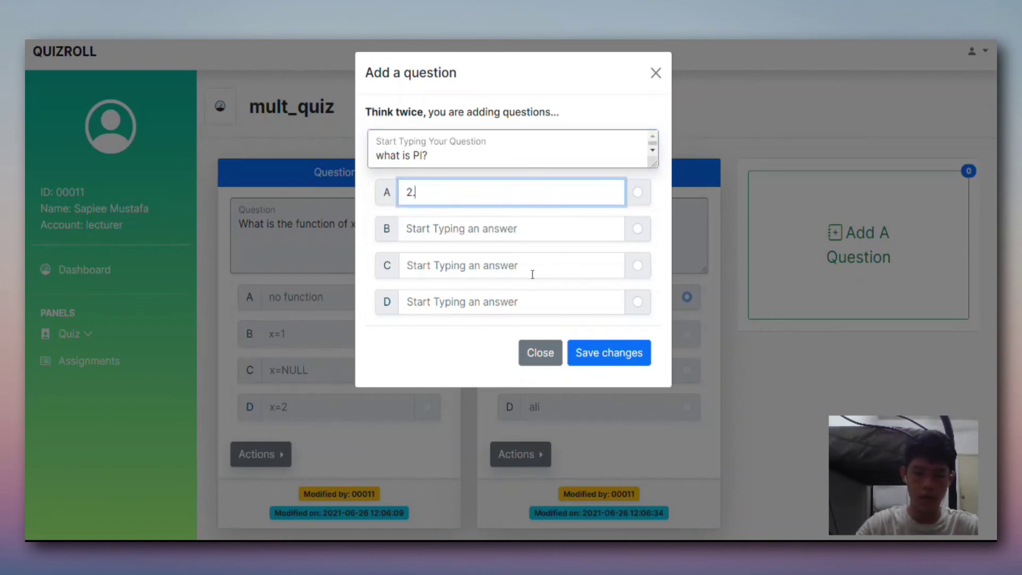
key(Tab)
key(Tab)
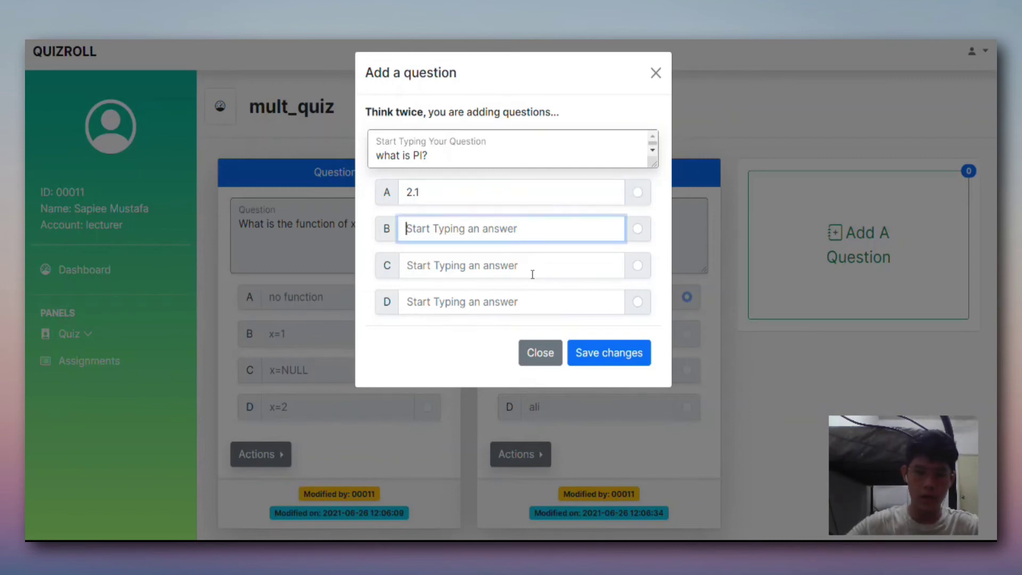
text(2.1)
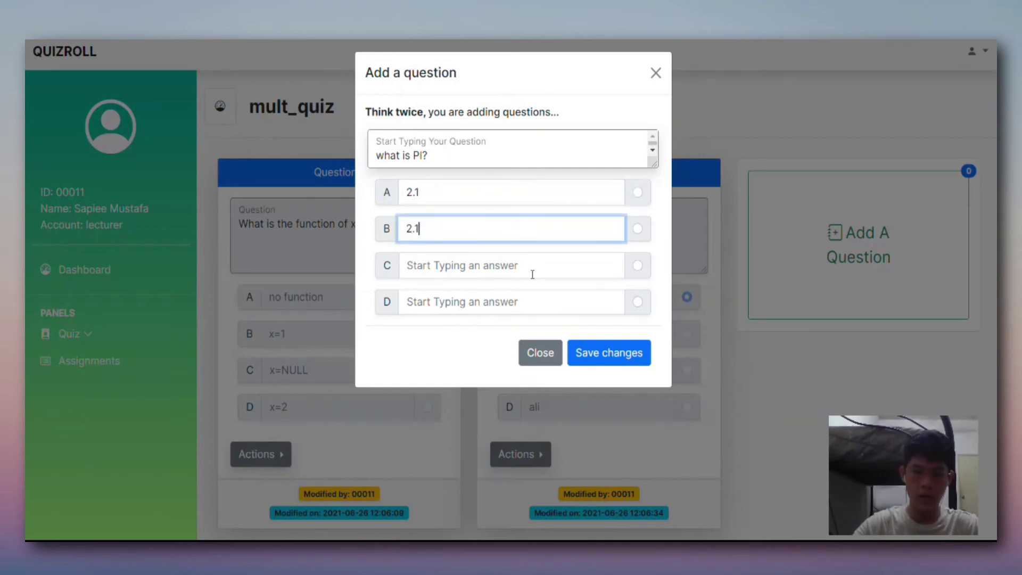
key(Tab)
key(Tab)
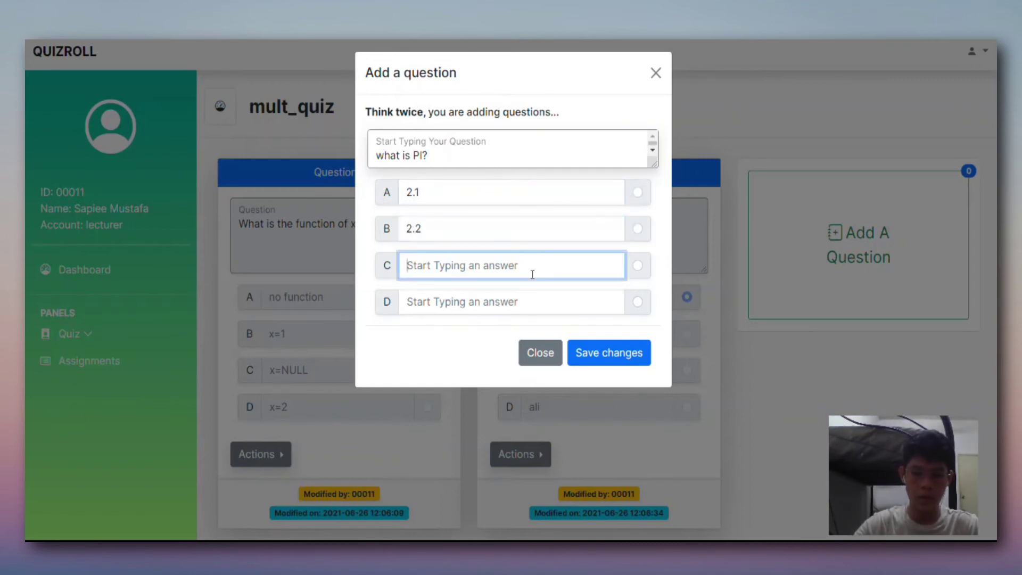
text(4.)
key(Tab)
key(Tab)
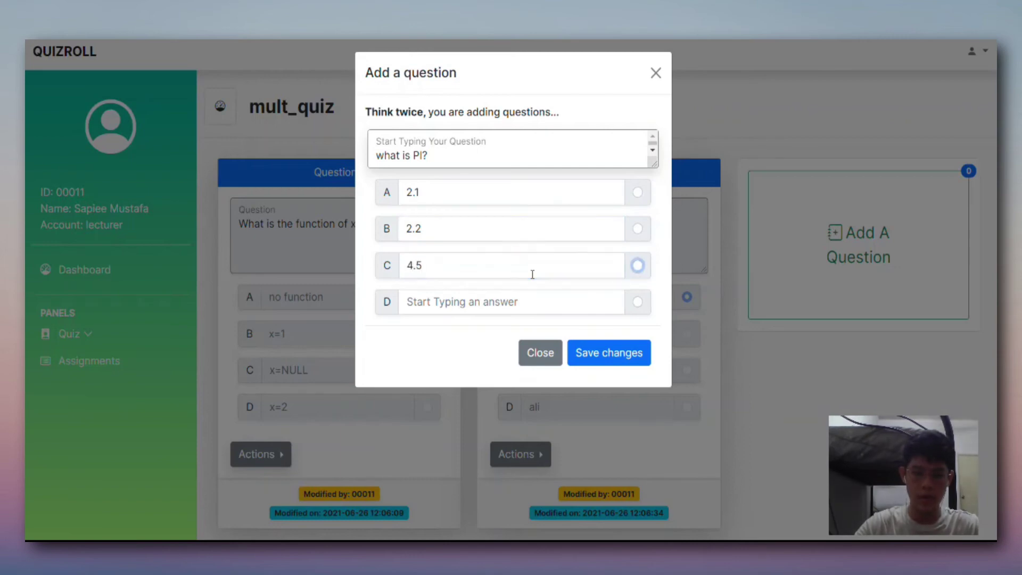
text(3.)
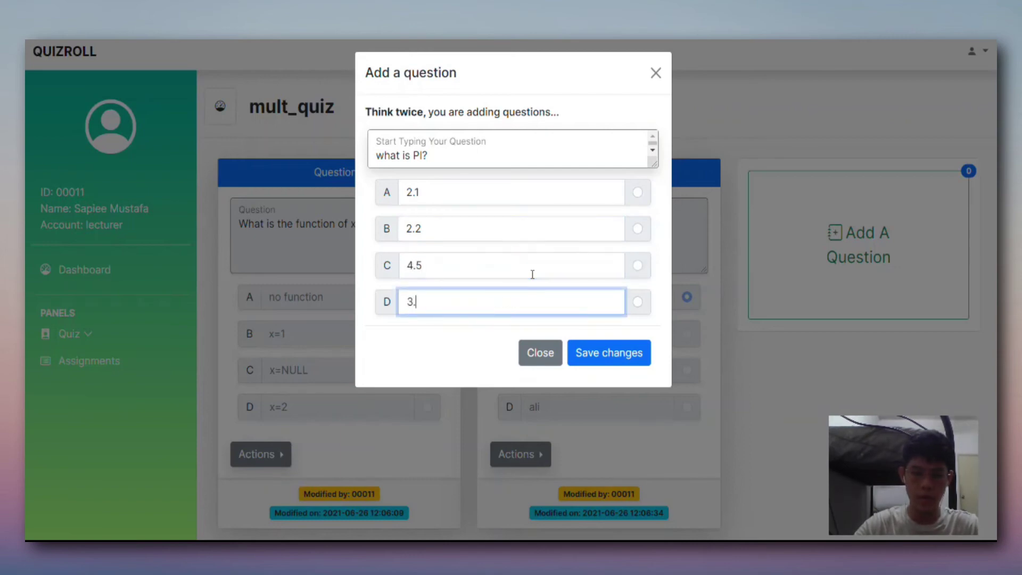
text(1415)
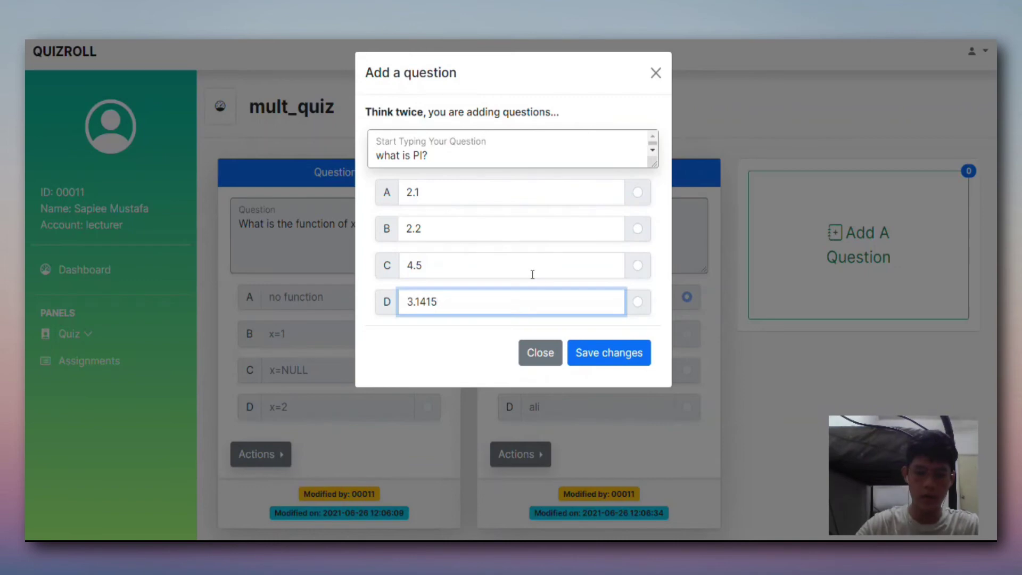
text(69)
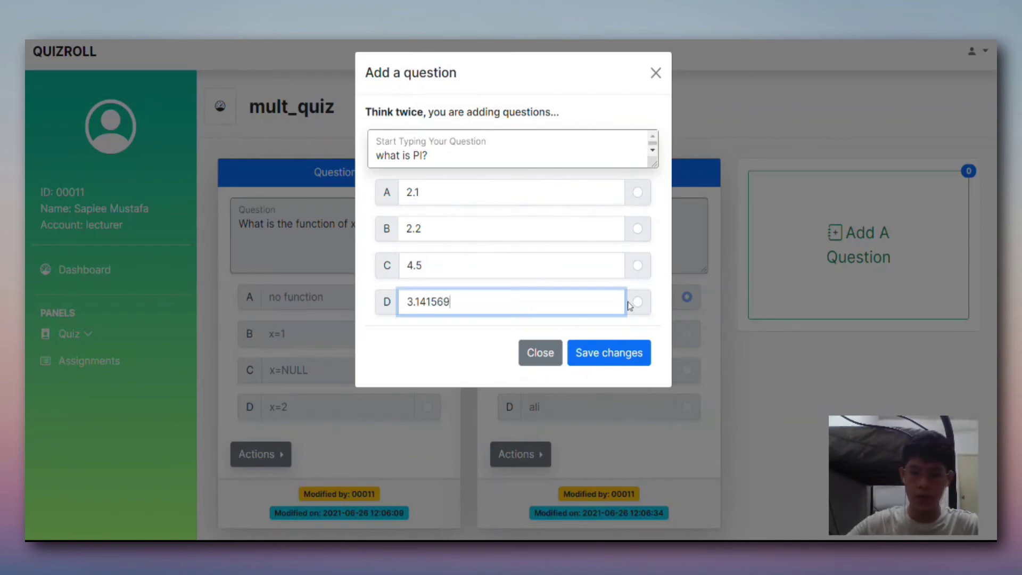
click(637, 301)
click(612, 353)
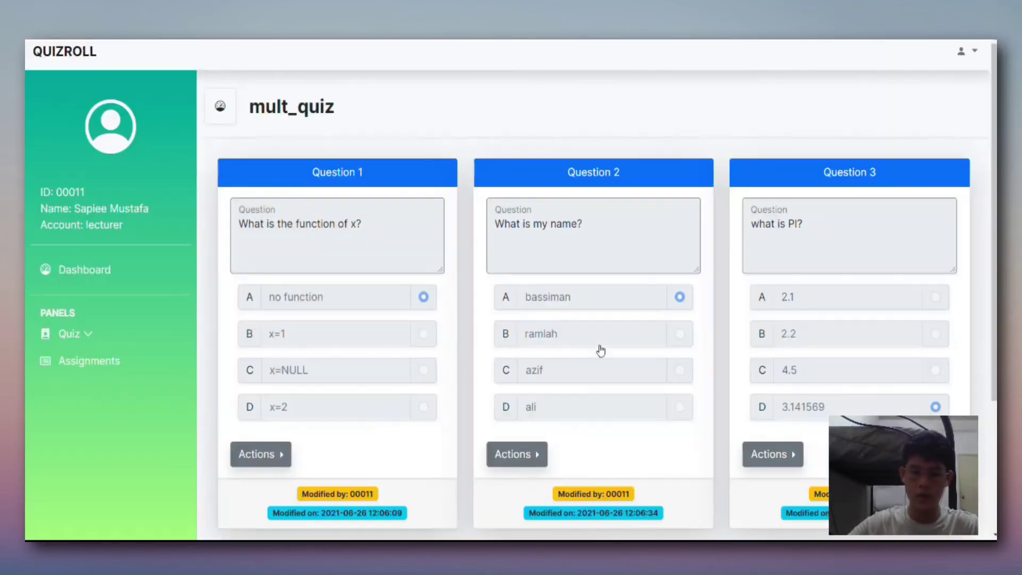
Edit Question 1 so it reads 'What is the function of variable?'
scroll(644, 361, down, 3)
scroll(644, 361, up, 3)
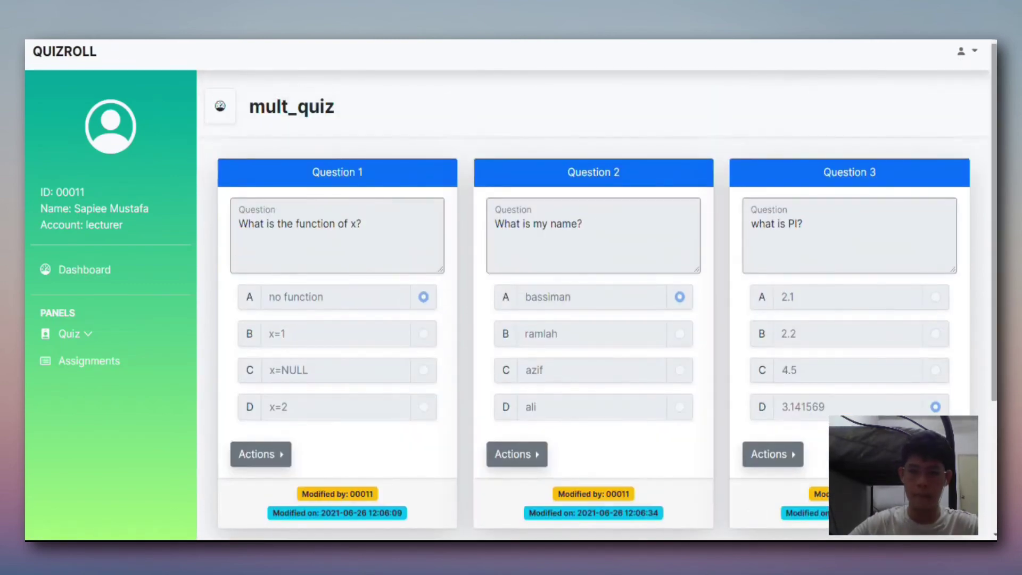
scroll(607, 367, down, 3)
scroll(533, 365, up, 3)
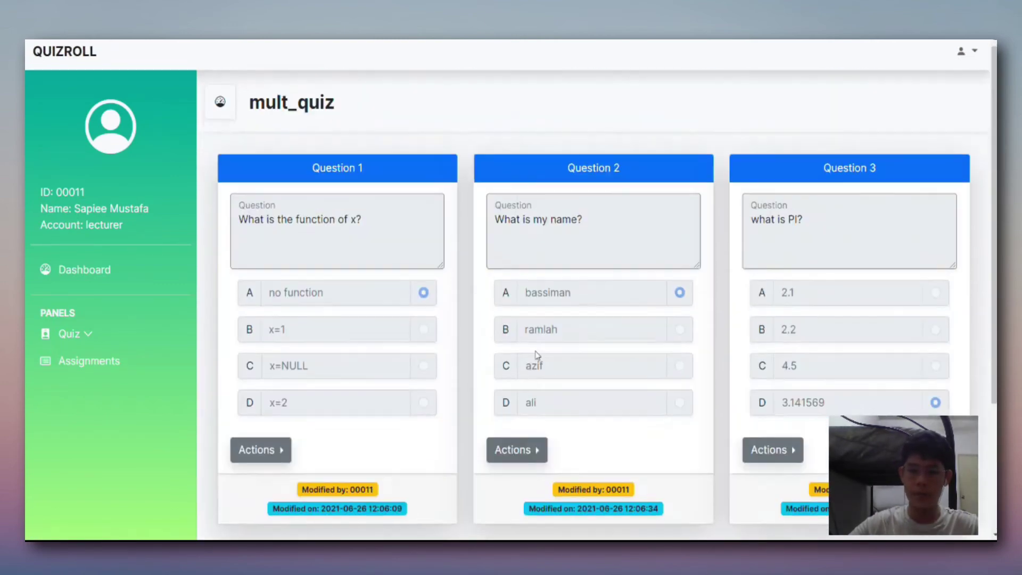
scroll(549, 378, down, 2)
scroll(573, 364, up, 2)
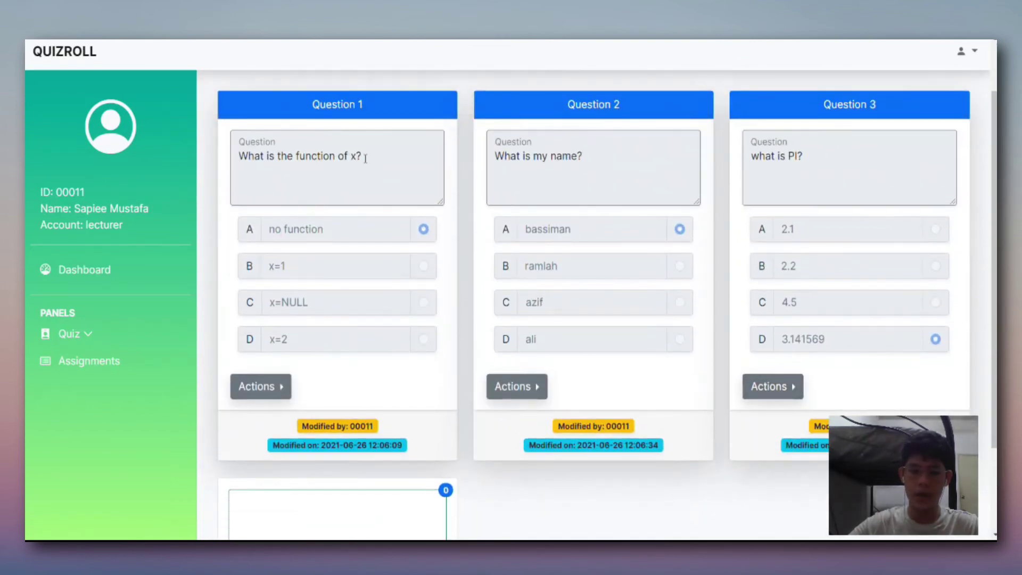
click(259, 396)
click(346, 389)
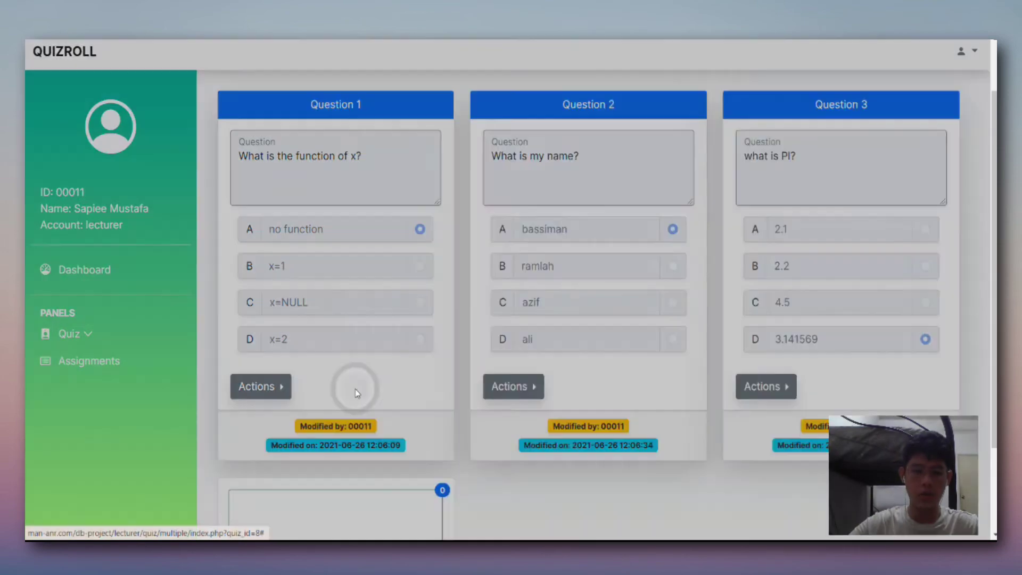
double_click(484, 171)
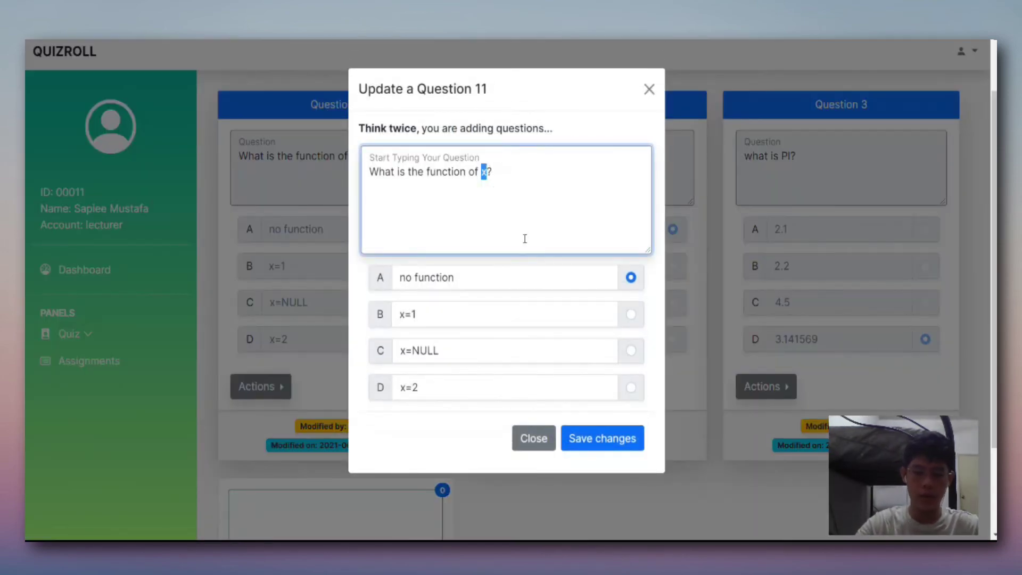
text(varibale)
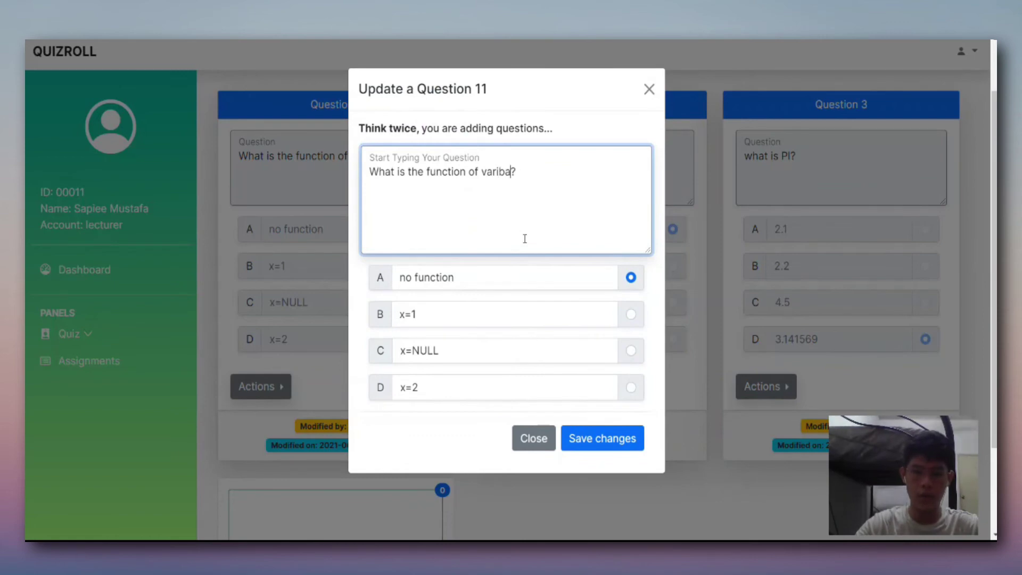
text(x)
key(BackSpace)
key(BackSpace)
key(BackSpace)
key(BackSpace)
key(BackSpace)
key(BackSpace)
key(BackSpace)
text(riable)
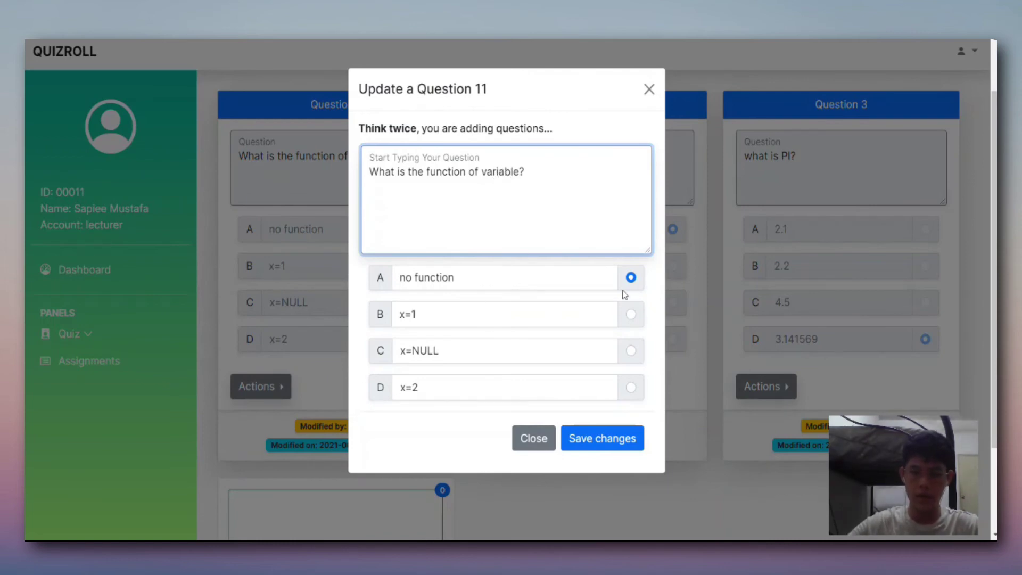
Make x=NULL the correct answer and save the updated Question 1
click(631, 350)
click(607, 439)
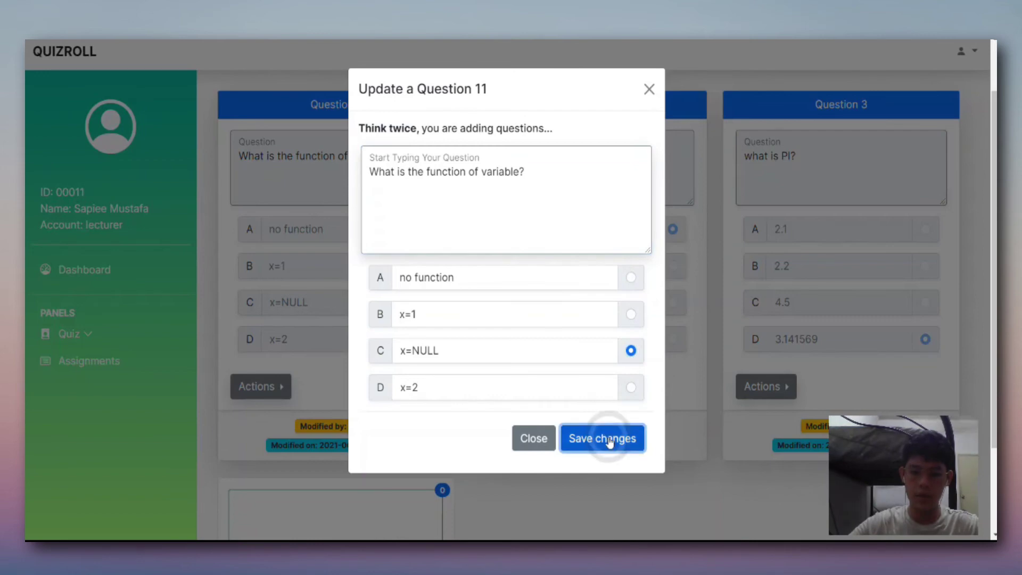
scroll(591, 406, down, 3)
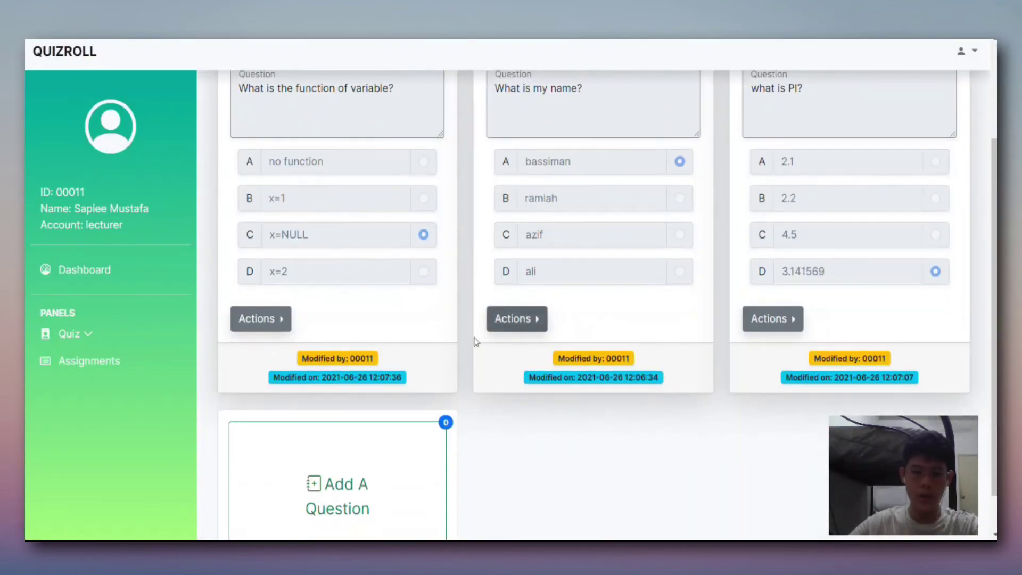
Start a new question with the text 'anything'
scroll(418, 373, down, 1)
click(400, 418)
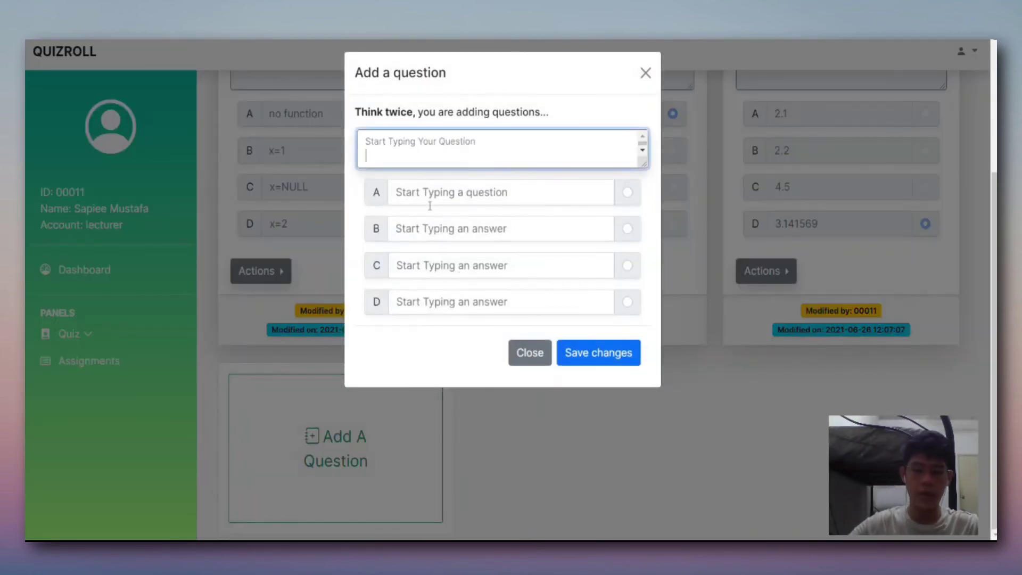
text(asd)
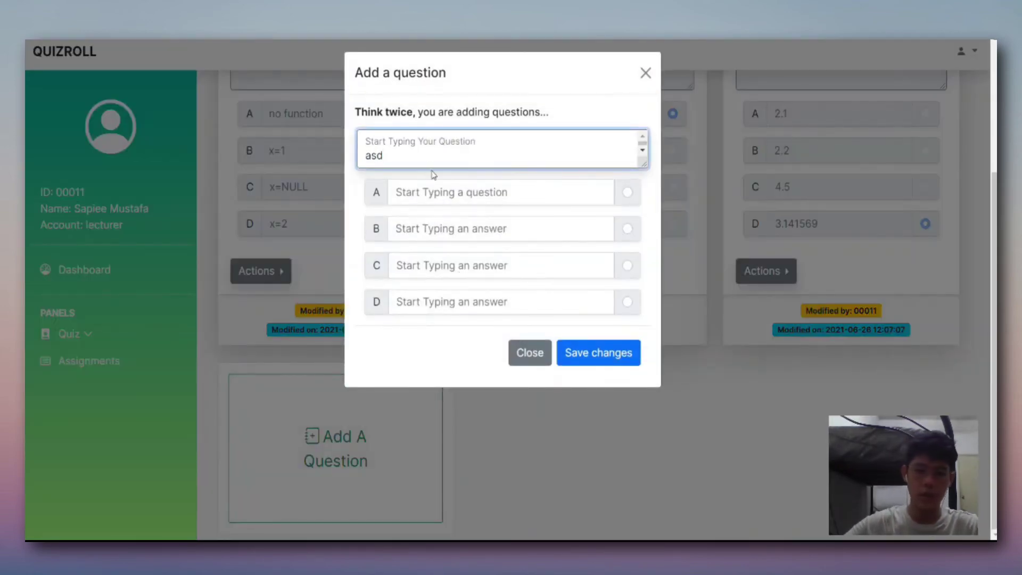
key(BackSpace)
key(BackSpace)
text(anythi)
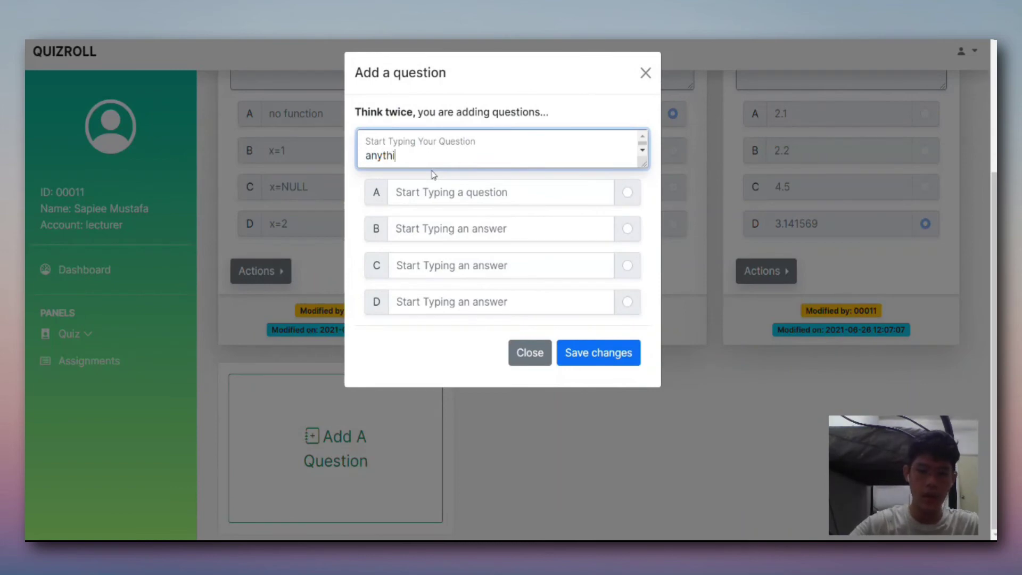
text(ng)
double_click(386, 154)
key(ctrl+c)
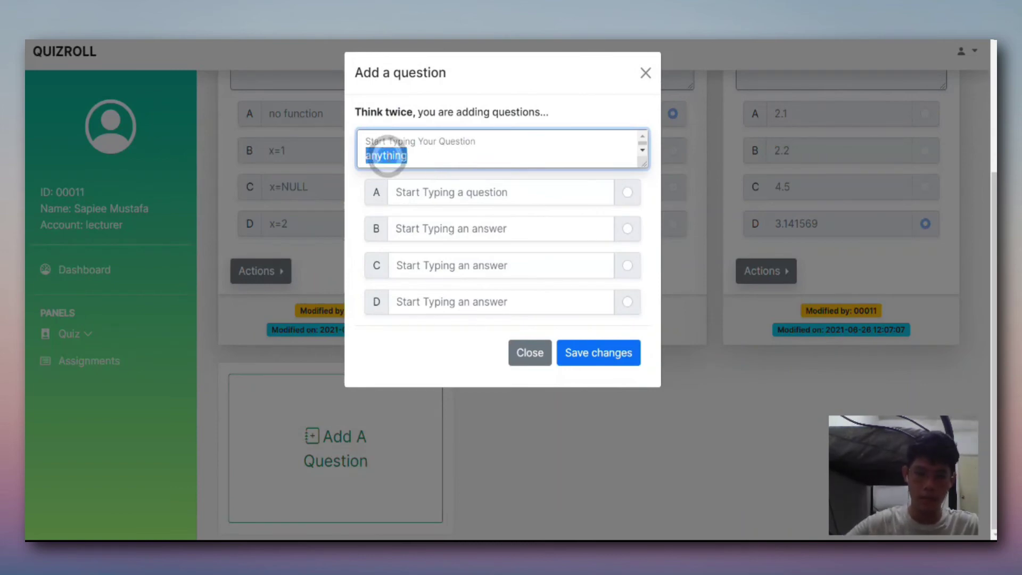
Paste 'anything' into answers A–D, mark A correct, and save Question 4
click(423, 192)
key(ctrl+v)
click(429, 228)
key(ctrl+v)
click(429, 264)
key(ctrl+v)
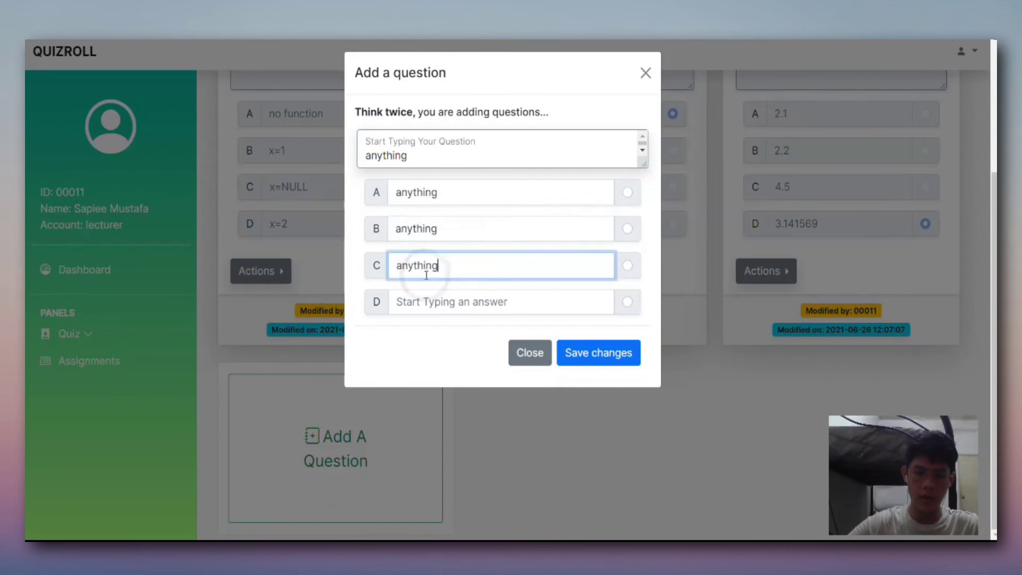
click(423, 302)
key(ctrl+v)
click(627, 192)
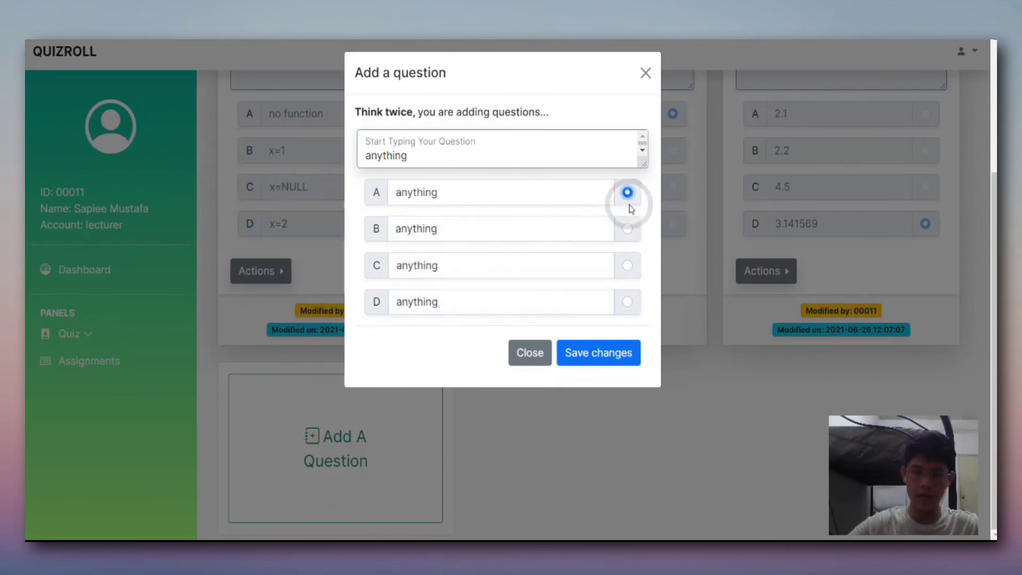
click(611, 358)
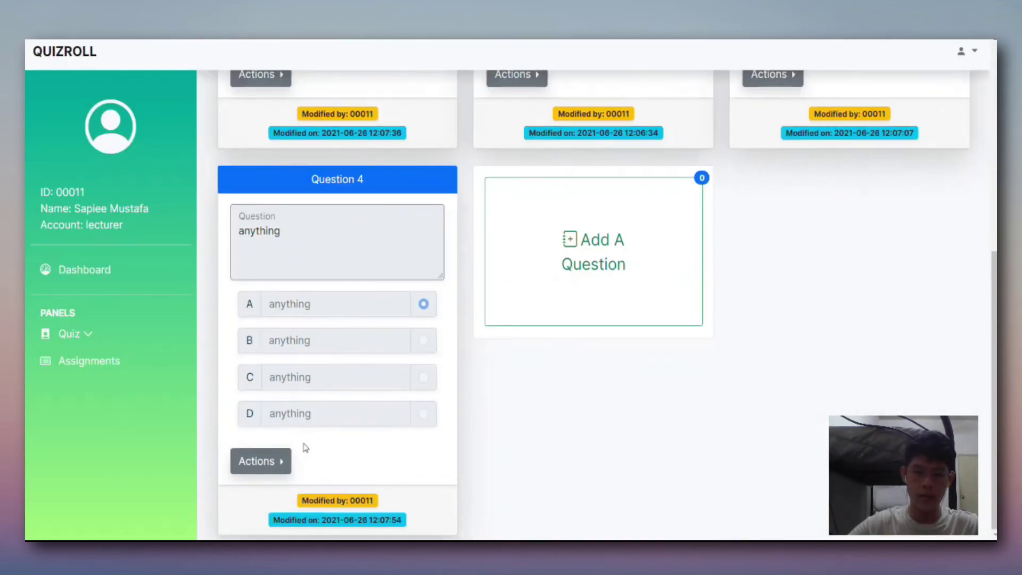
Delete the placeholder Question 4 from mult_quiz
click(277, 461)
click(321, 484)
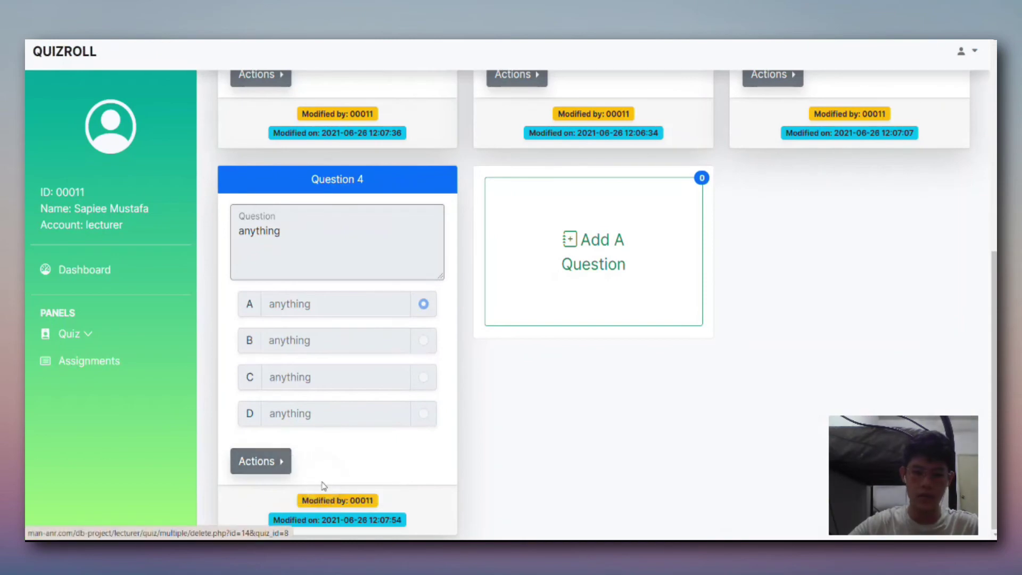
scroll(393, 301, down, 3)
scroll(436, 292, up, 3)
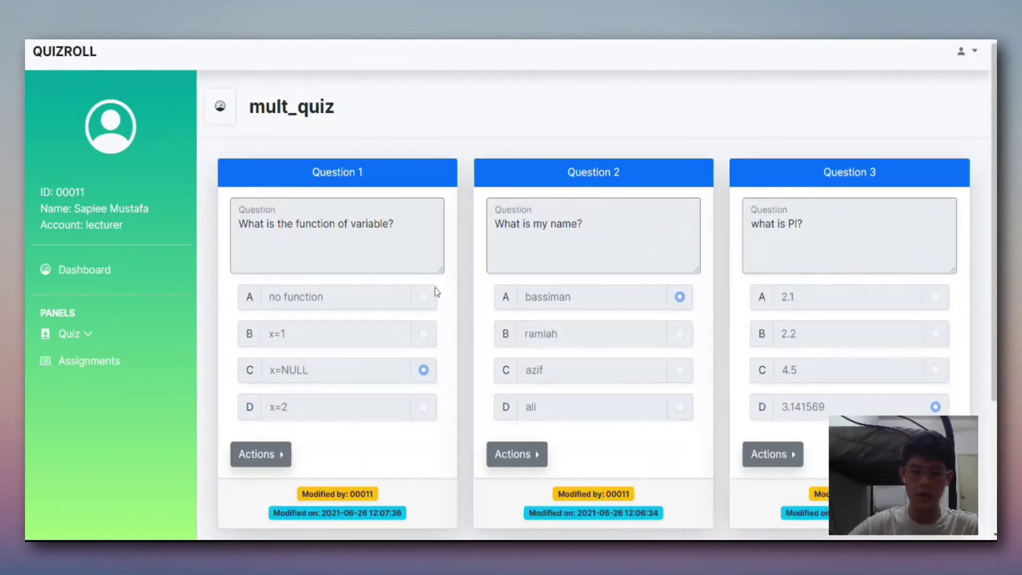
scroll(437, 309, down, 3)
Highlight the quiz's Modified by and Modified on details
drag(305, 358, 386, 361)
drag(269, 377, 413, 385)
scroll(370, 311, up, 3)
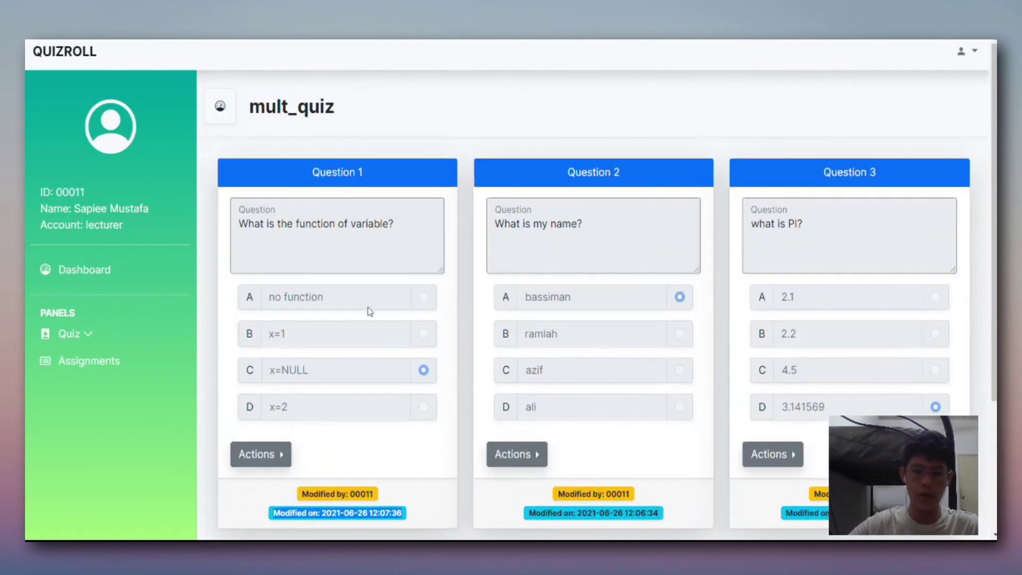
click(313, 190)
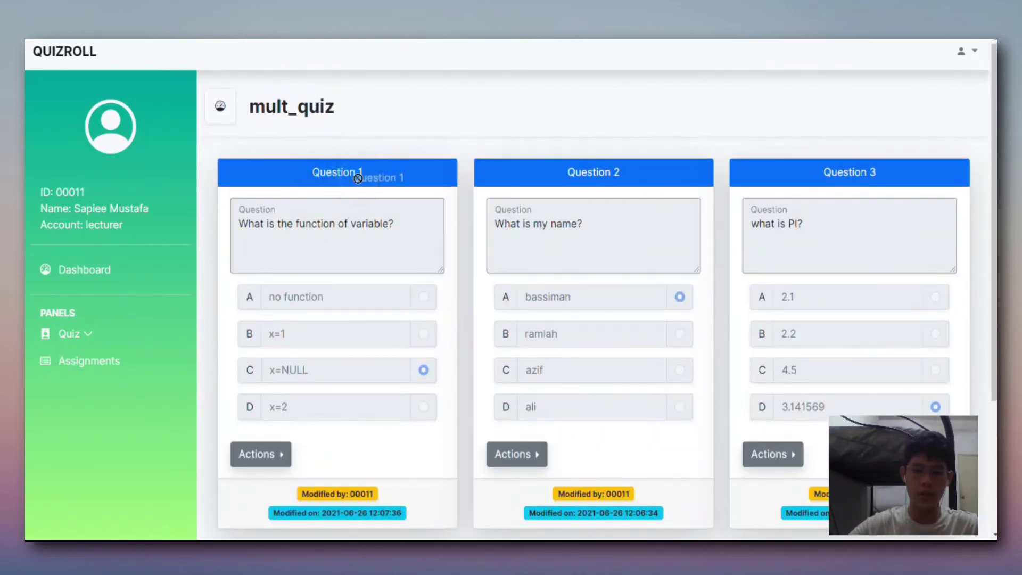
scroll(334, 397, down, 2)
drag(393, 156, 358, 155)
click(351, 200)
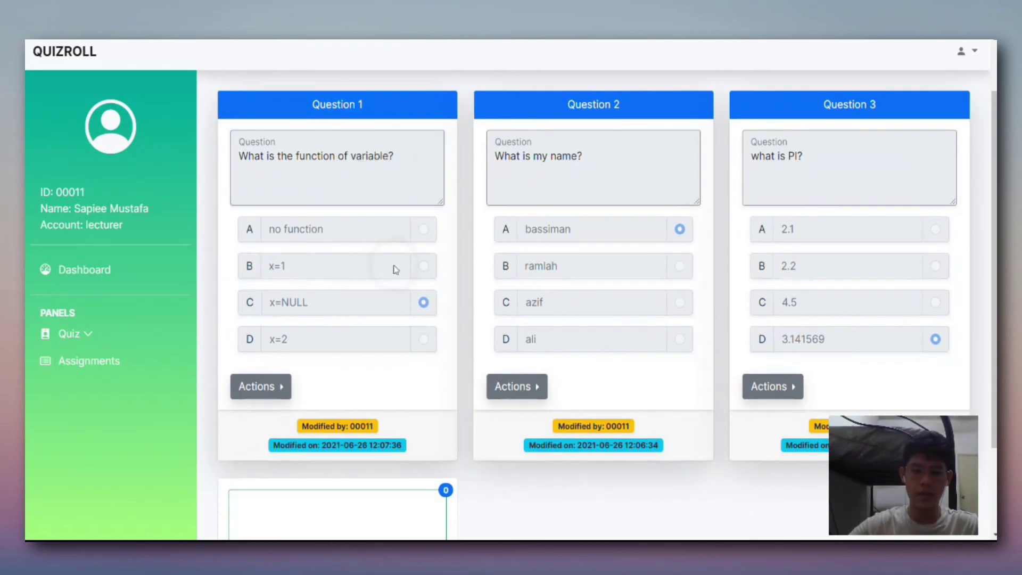
scroll(378, 251, up, 2)
Log out of the lecturer account
click(388, 233)
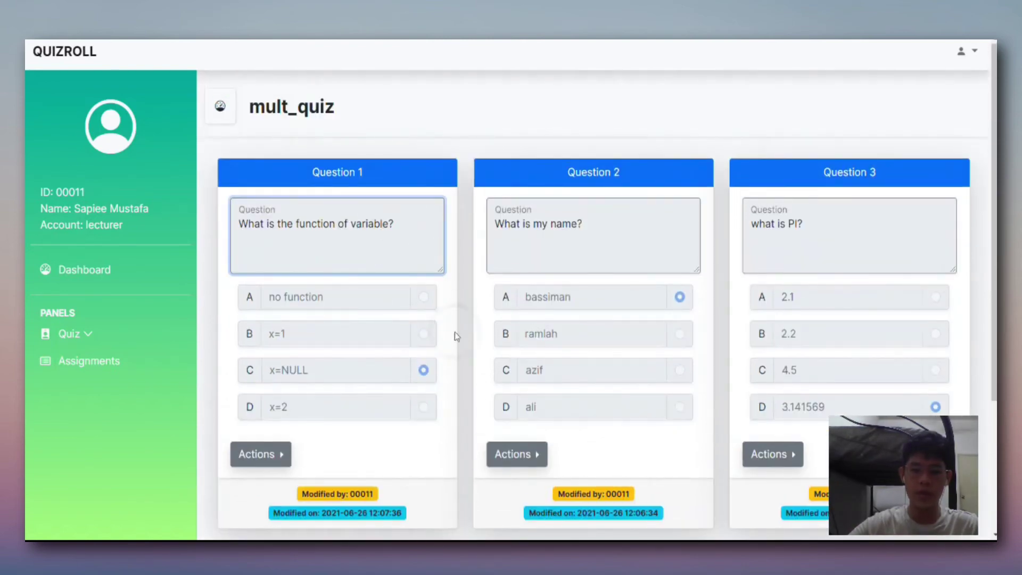
click(402, 368)
click(329, 295)
click(394, 371)
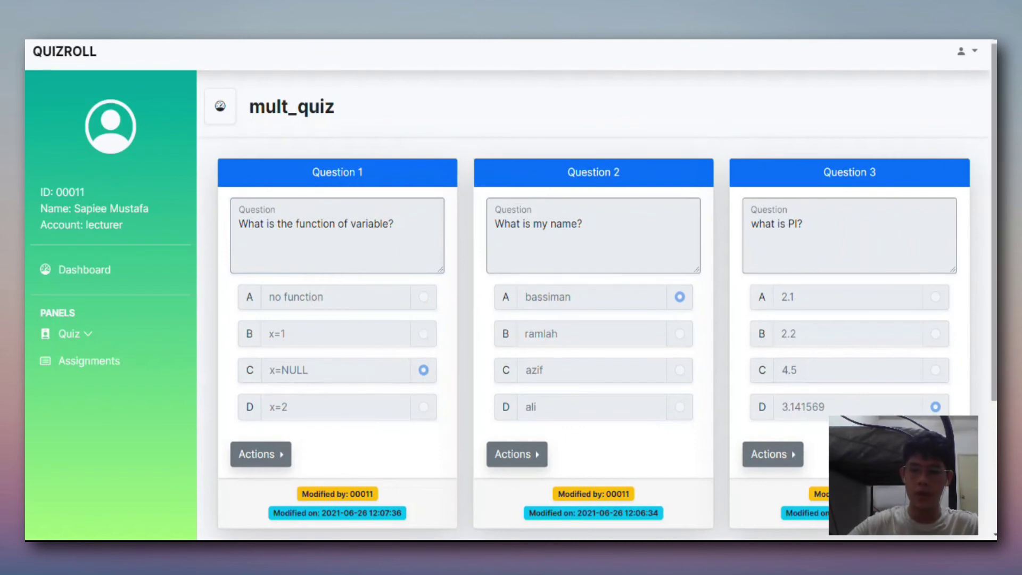
click(965, 51)
click(922, 103)
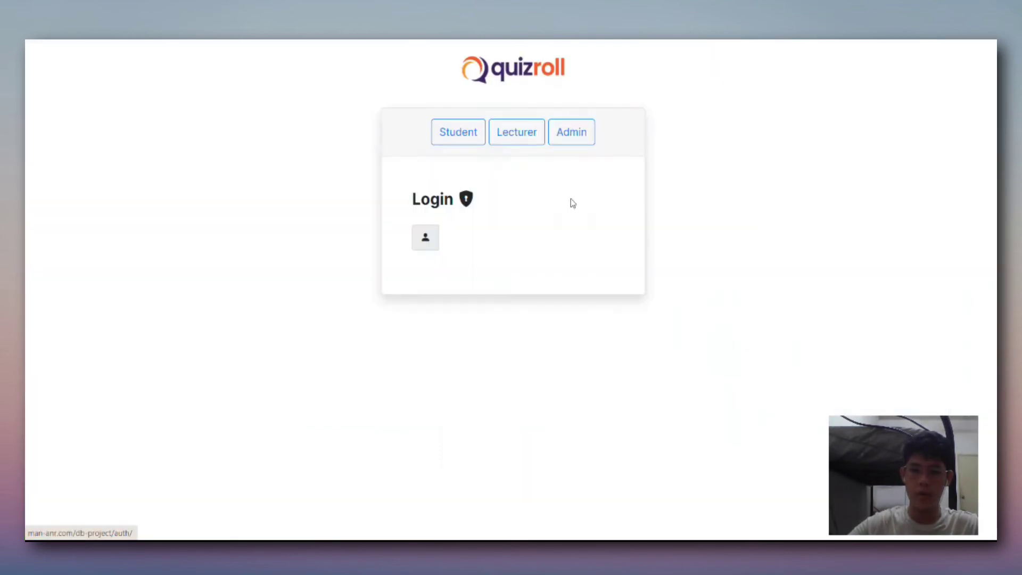
Log in with the saved student account and show the registered courses
click(472, 140)
click(484, 240)
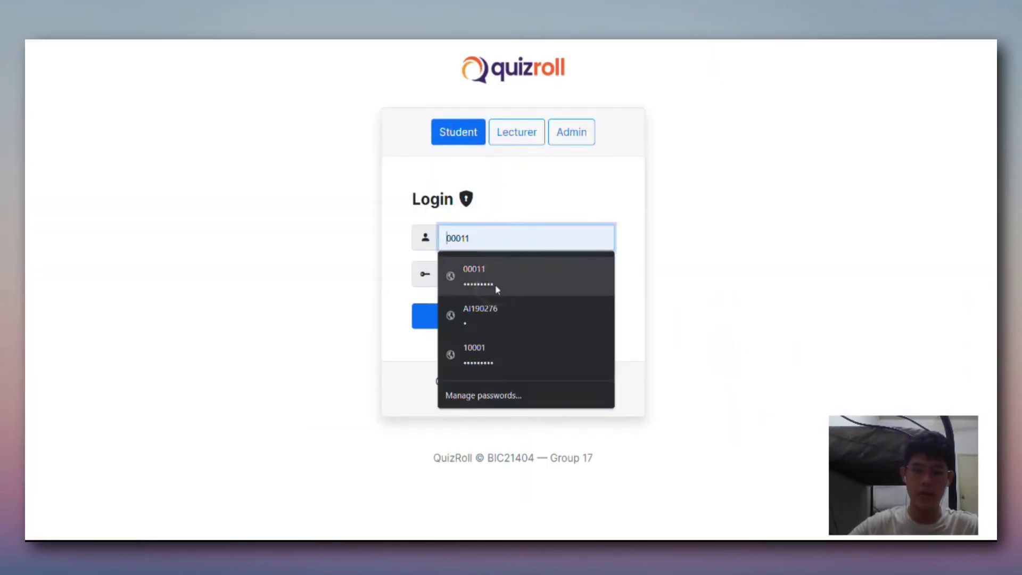
click(476, 311)
click(481, 319)
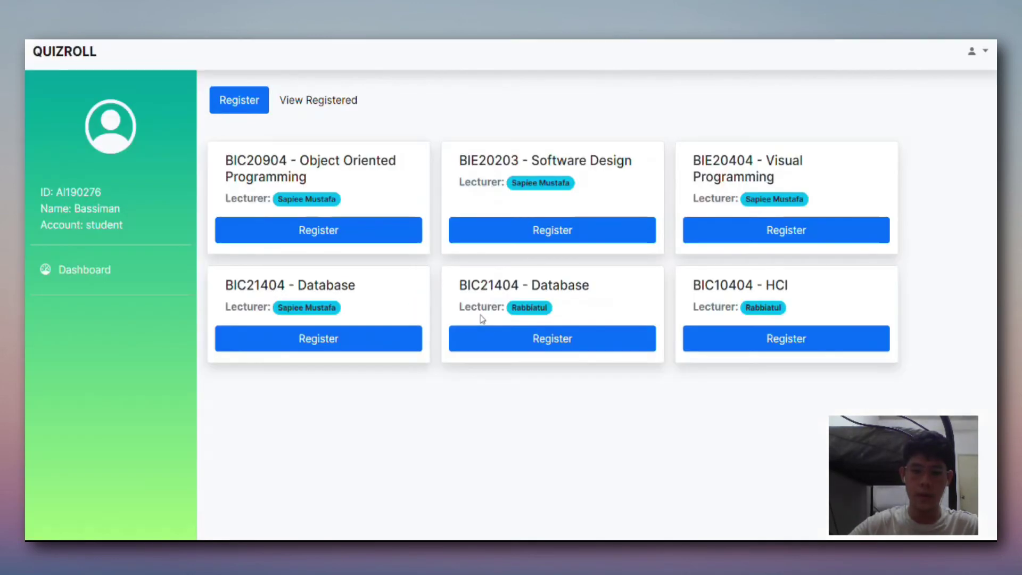
click(338, 106)
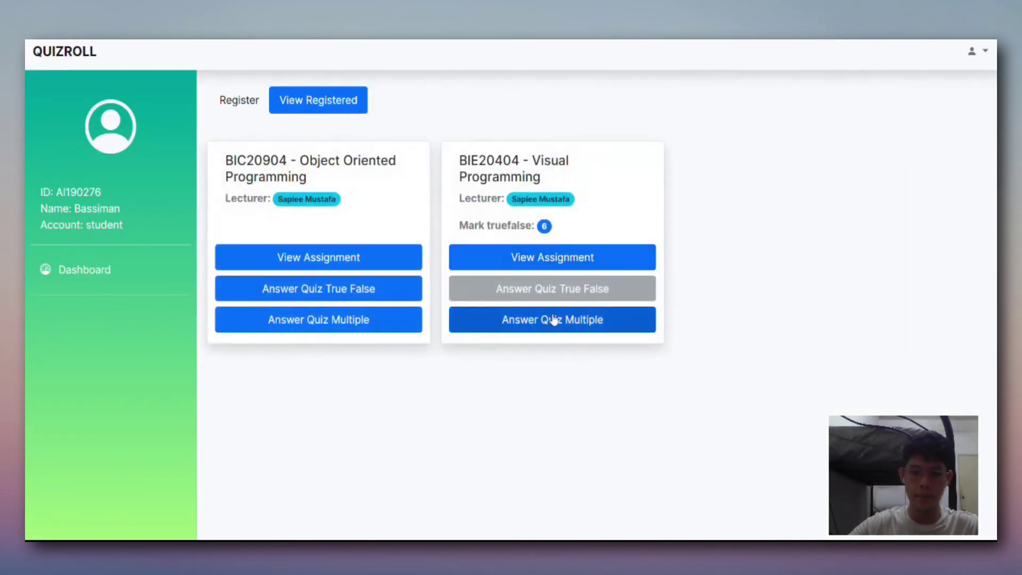
Answer the BIE20404 multiple-choice quiz with x=1, a wrong name option and 2.2, then finish
click(574, 326)
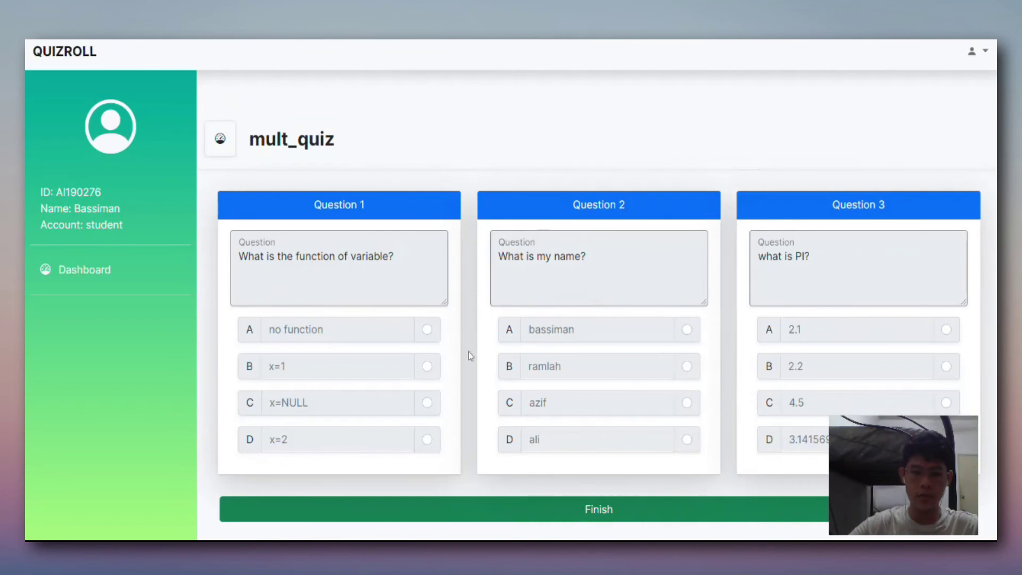
click(428, 367)
click(686, 371)
click(949, 371)
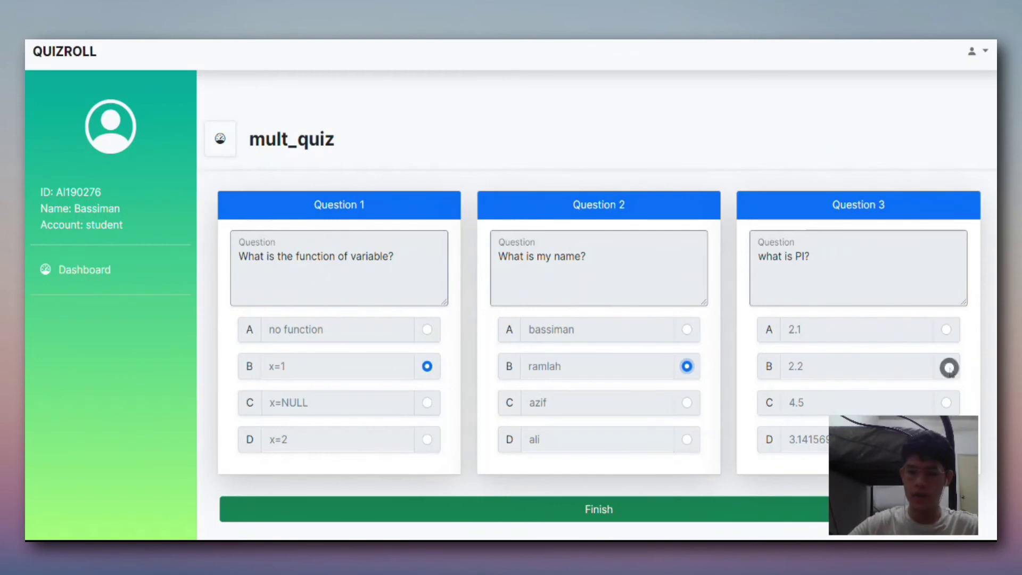
click(638, 497)
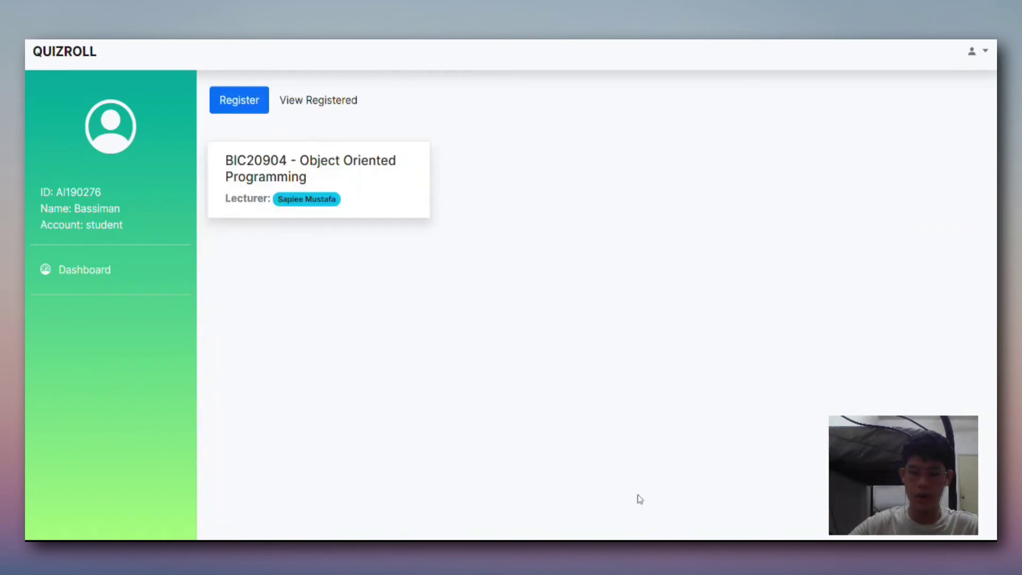
Recheck the registered courses, then log out of the student account
click(302, 104)
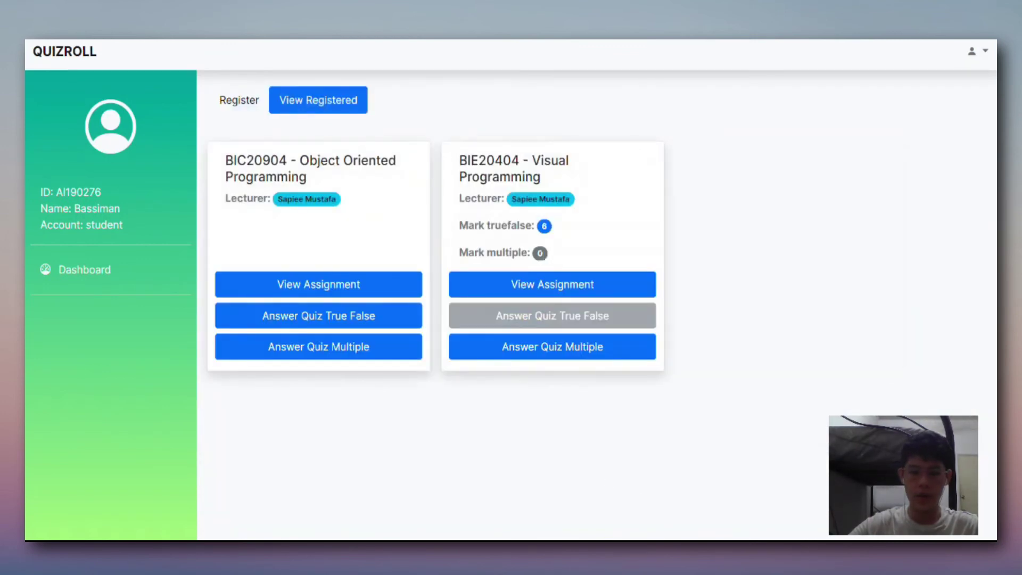
click(541, 253)
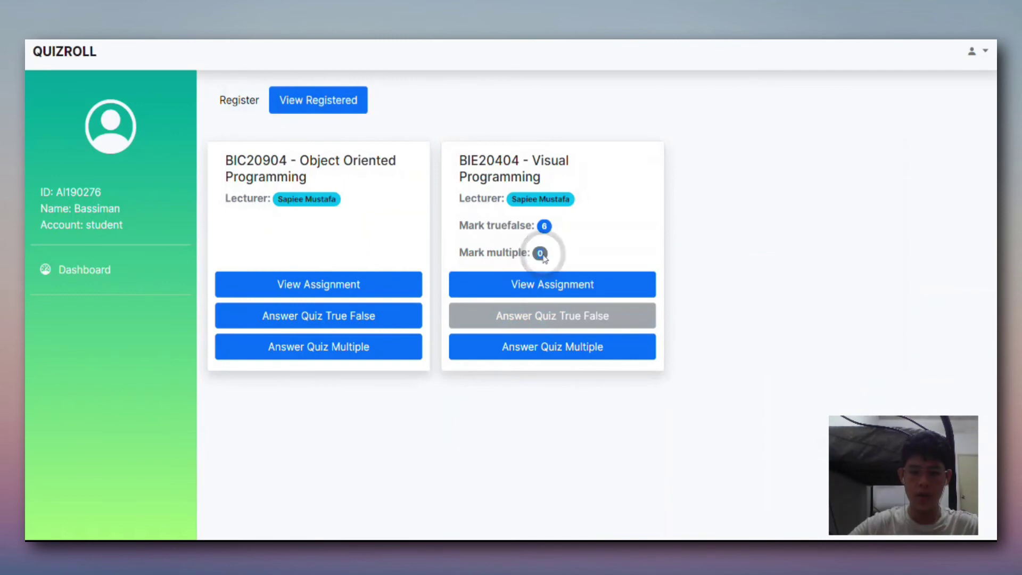
click(549, 356)
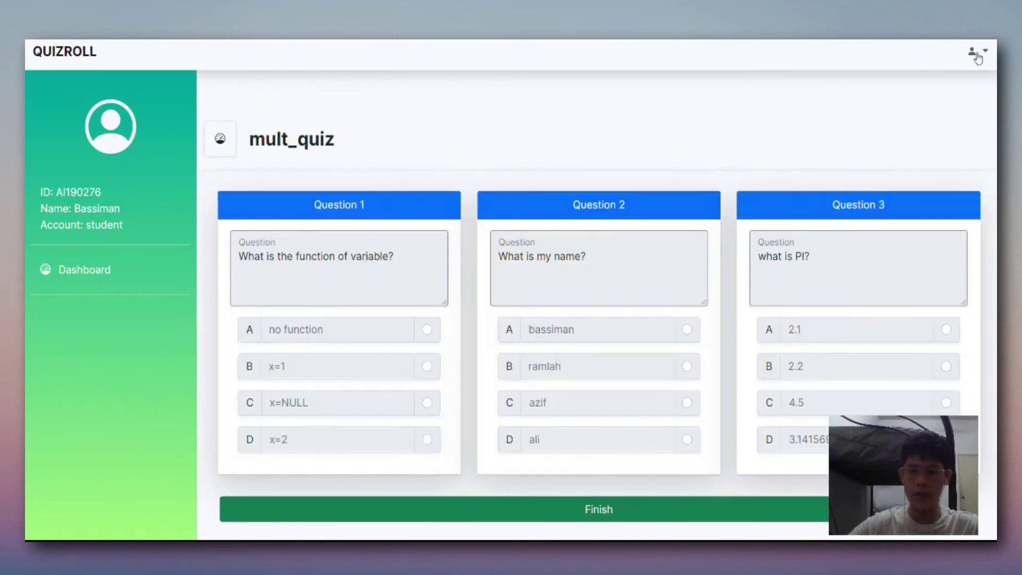
click(977, 56)
click(923, 105)
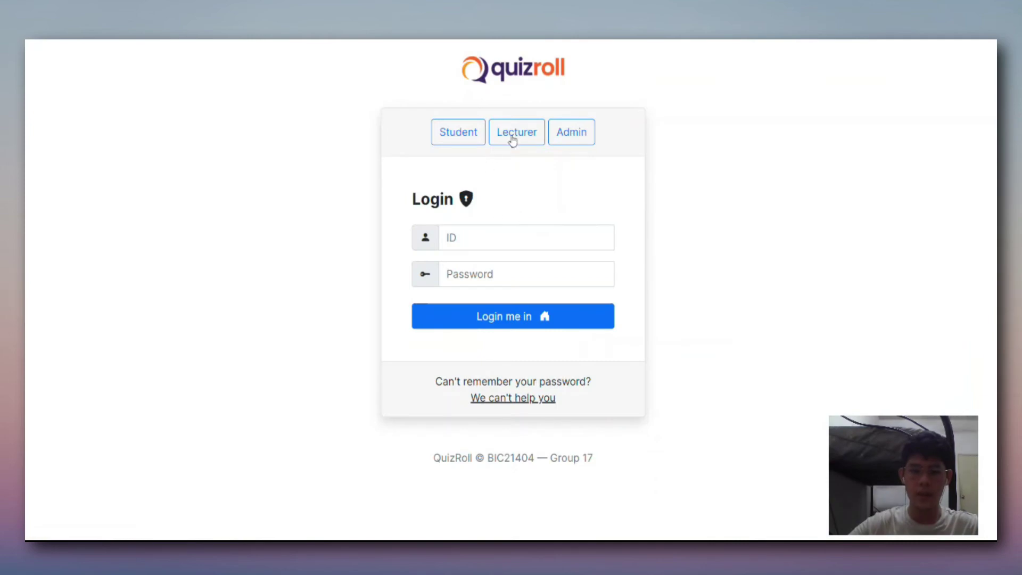
Log in with the saved lecturer account
click(512, 139)
click(492, 232)
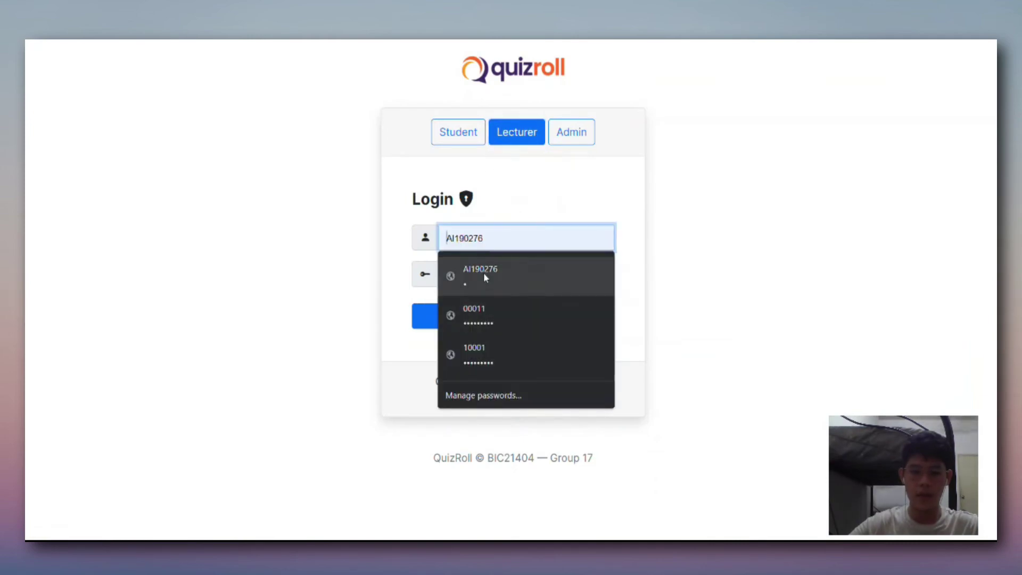
click(479, 314)
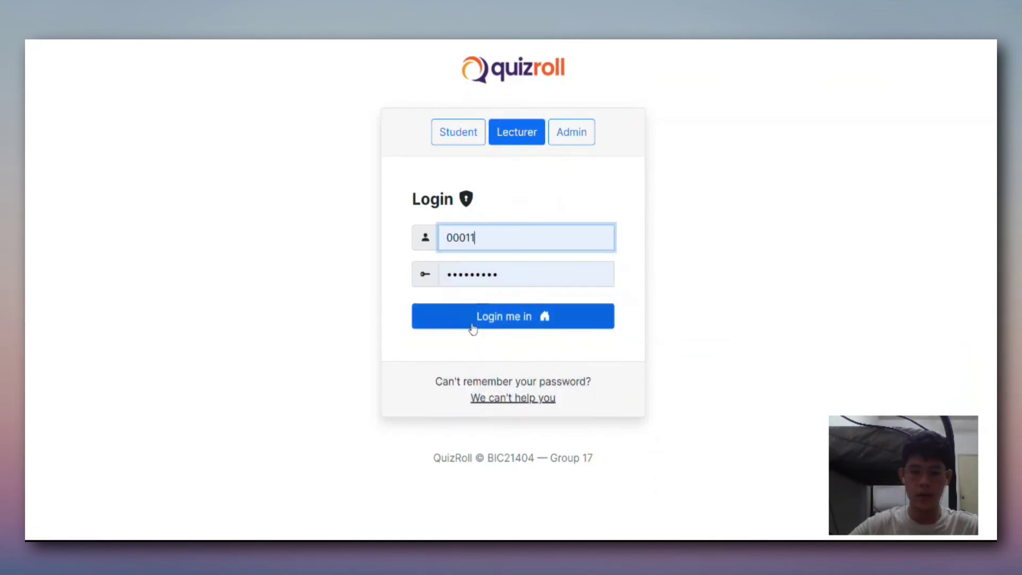
click(473, 329)
View BIE20404 multiple-choice results (one student, 0 marks, 1 fail), then log out
scroll(505, 337, down, 6)
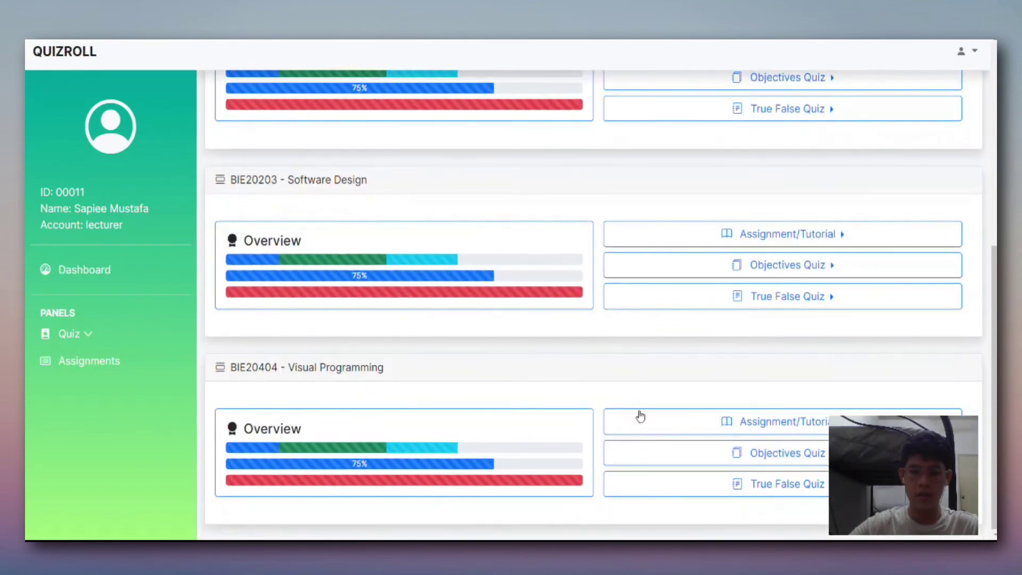
click(674, 418)
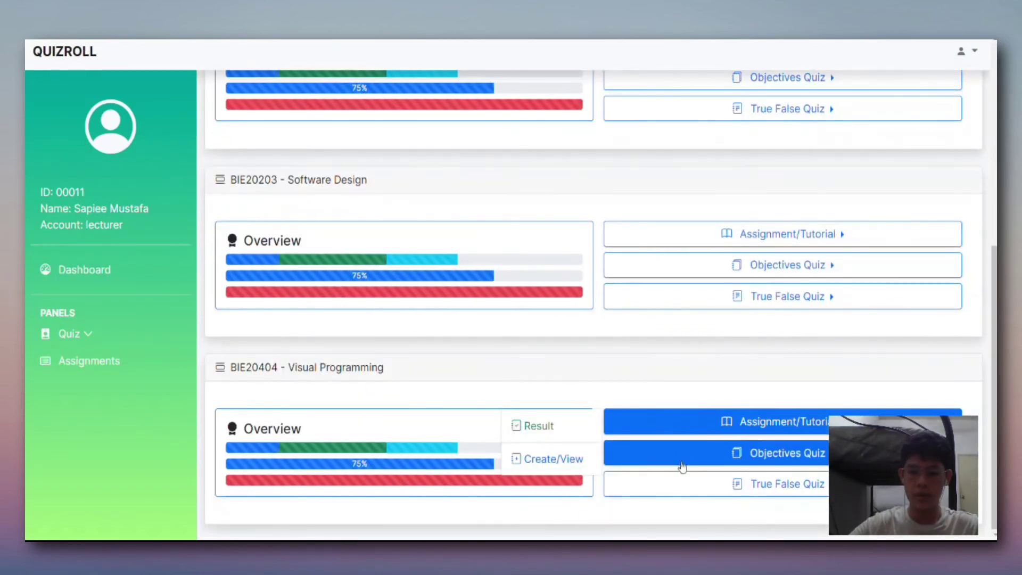
click(673, 450)
click(576, 456)
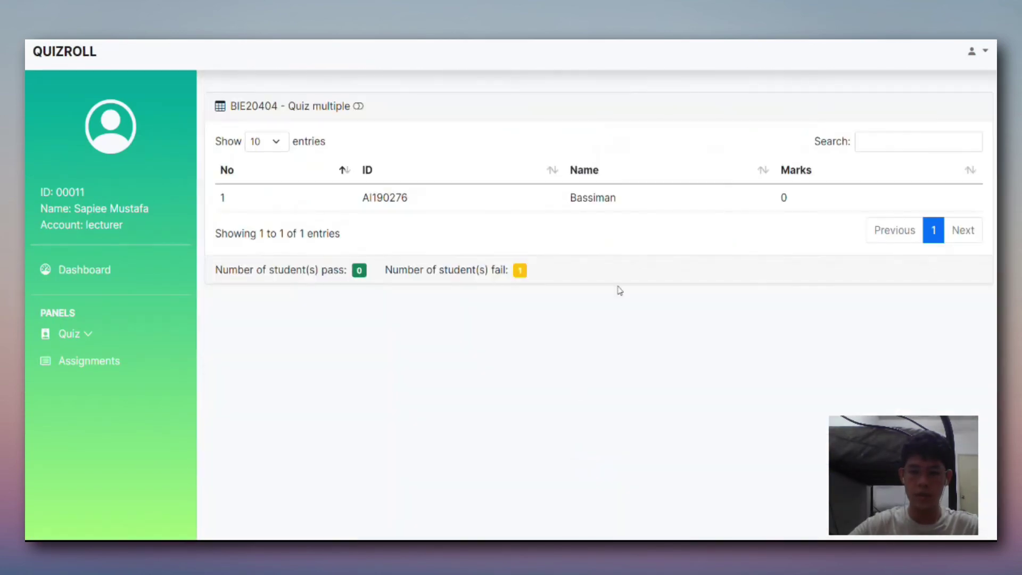
click(520, 271)
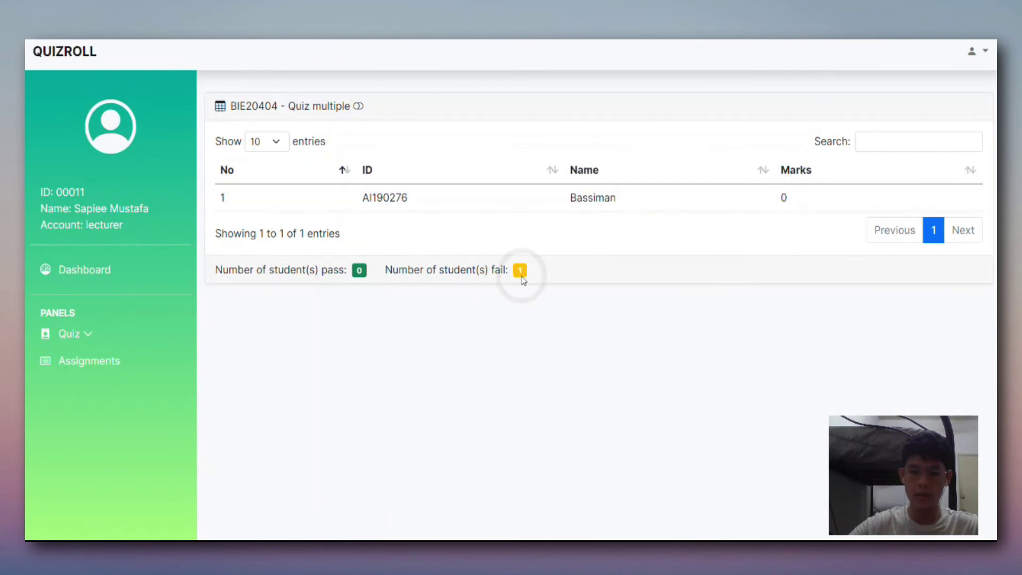
click(975, 51)
click(954, 104)
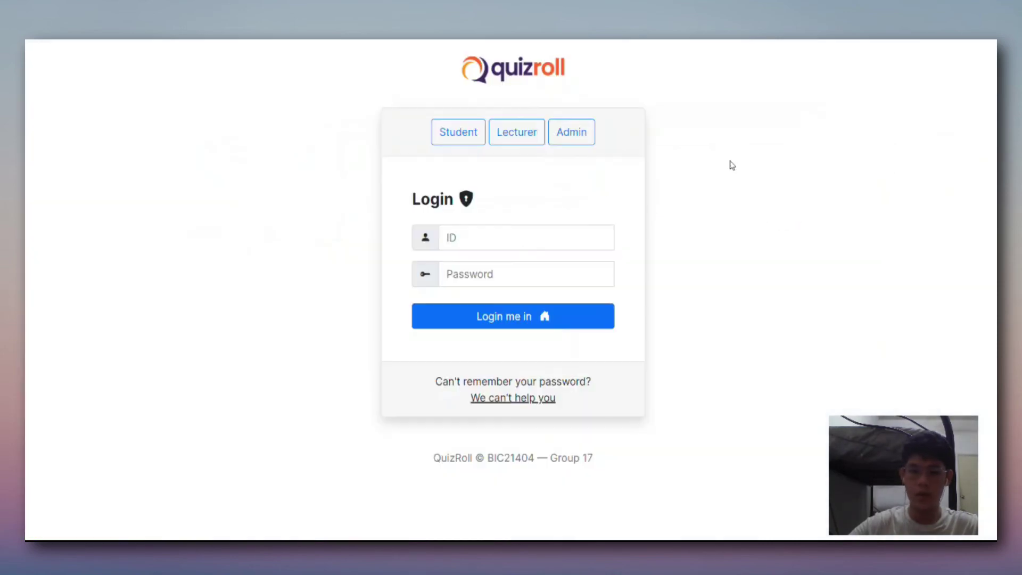
Log in with the saved student account and show the registered courses
click(475, 135)
click(479, 245)
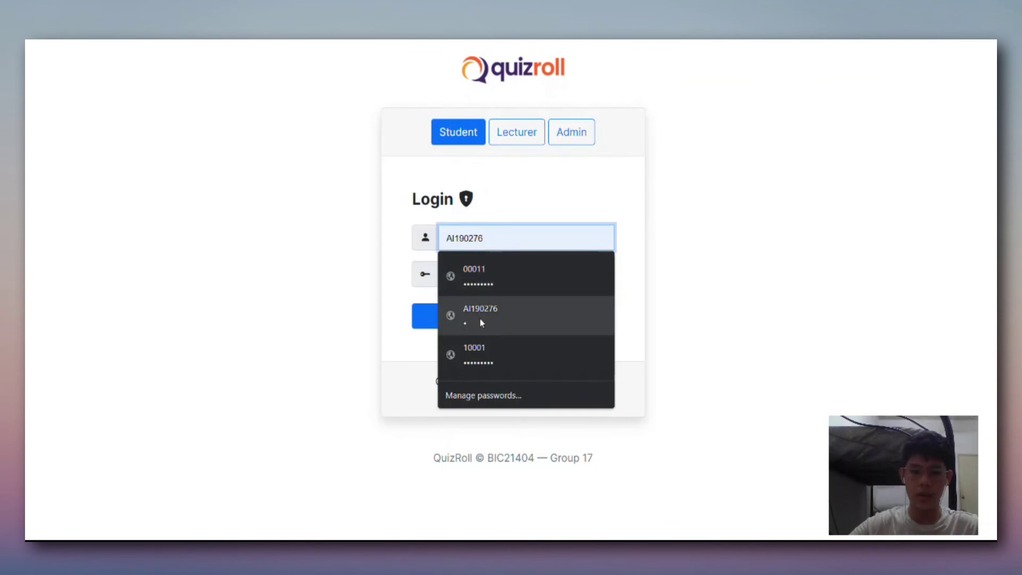
click(478, 318)
click(478, 319)
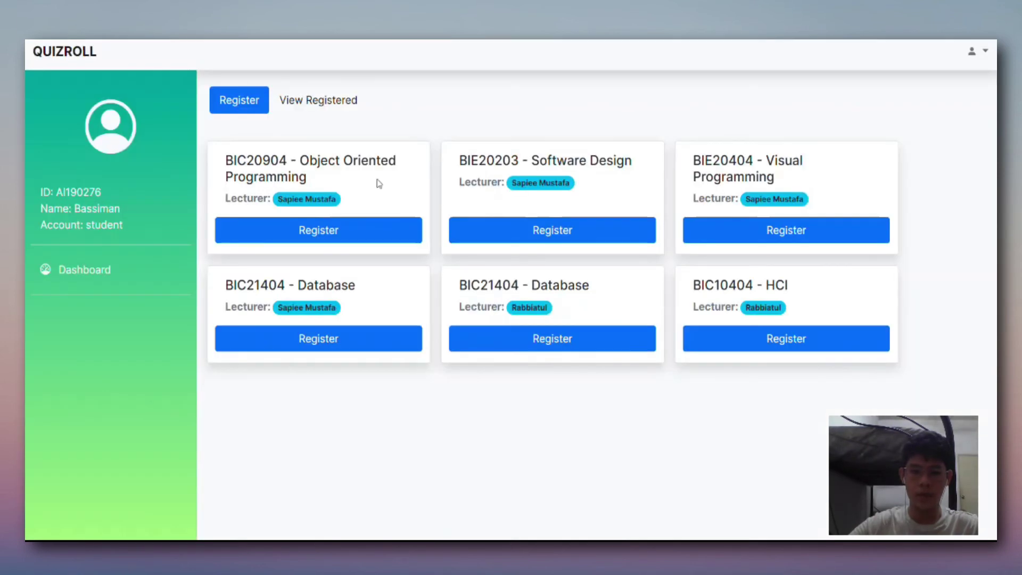
click(307, 95)
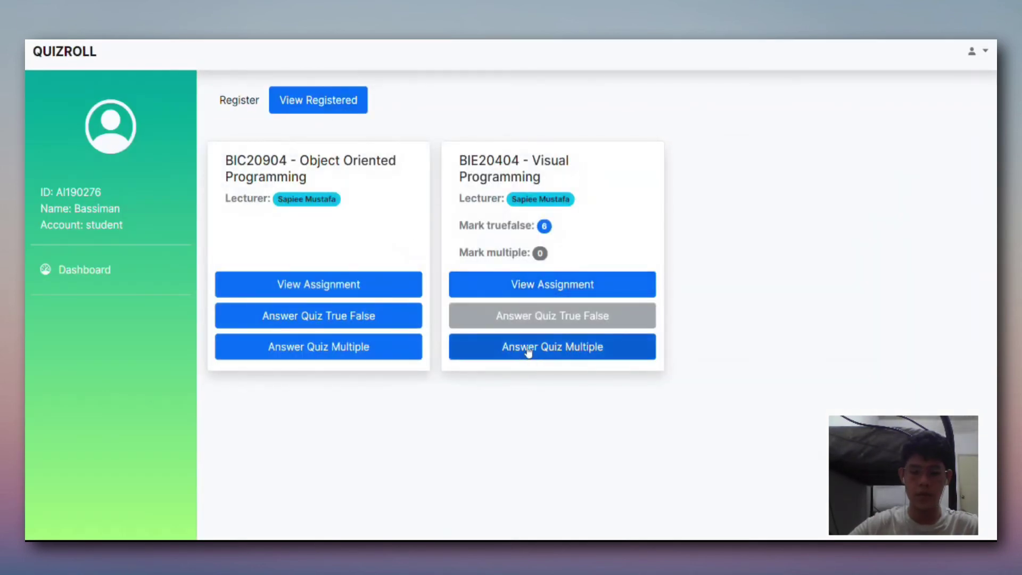
Retake the BIE20404 multiple-choice quiz answering x=NULL and the first name option, then finish
click(528, 349)
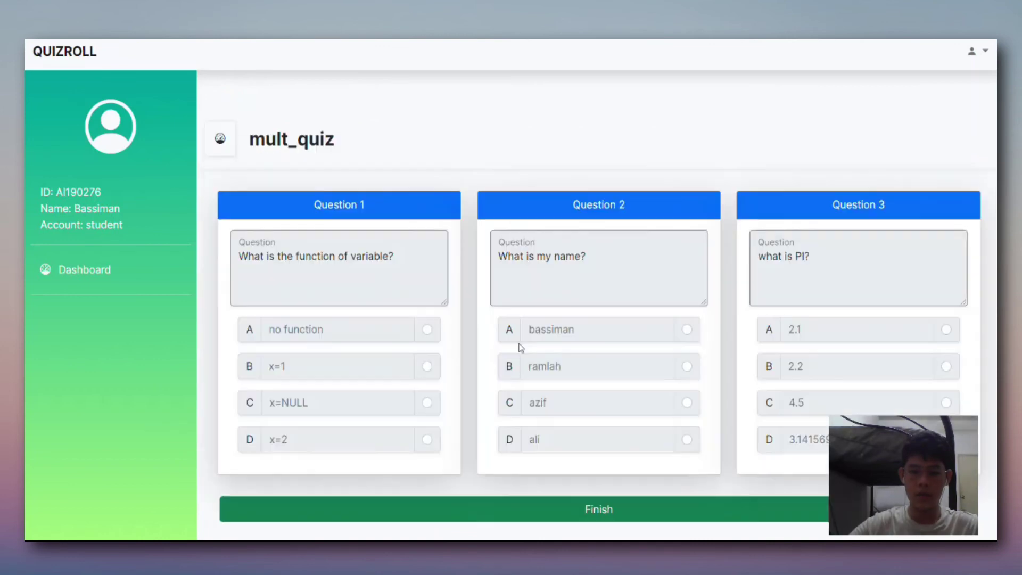
click(426, 331)
click(427, 403)
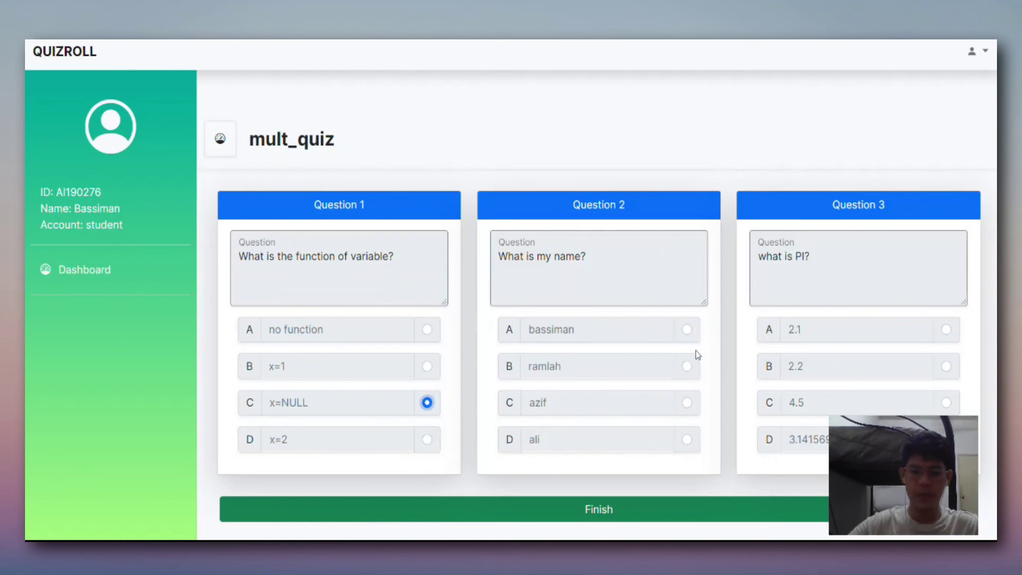
click(686, 331)
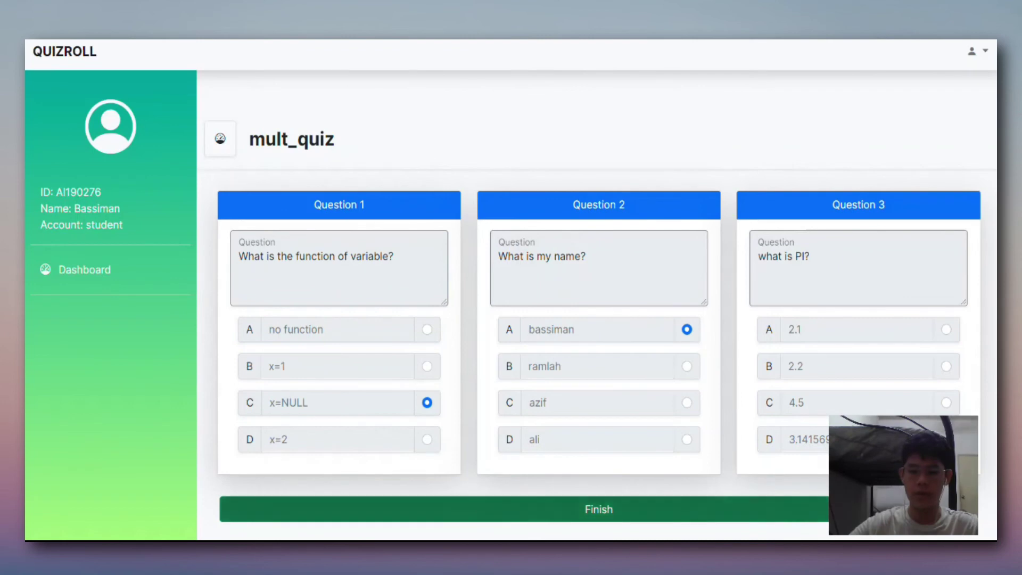
click(524, 509)
Check the registered courses showing the multiple-choice mark of 6
click(314, 98)
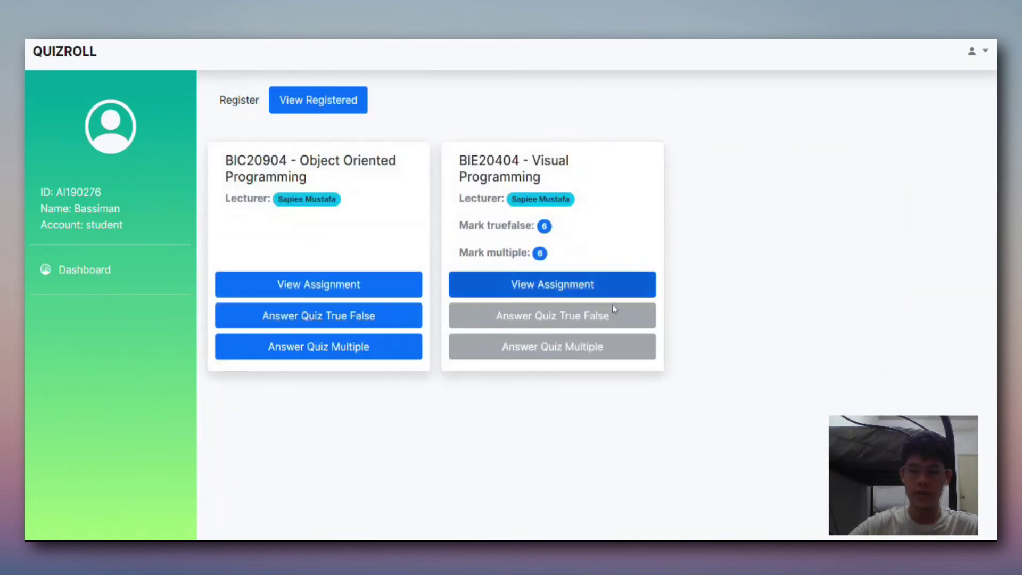
click(548, 255)
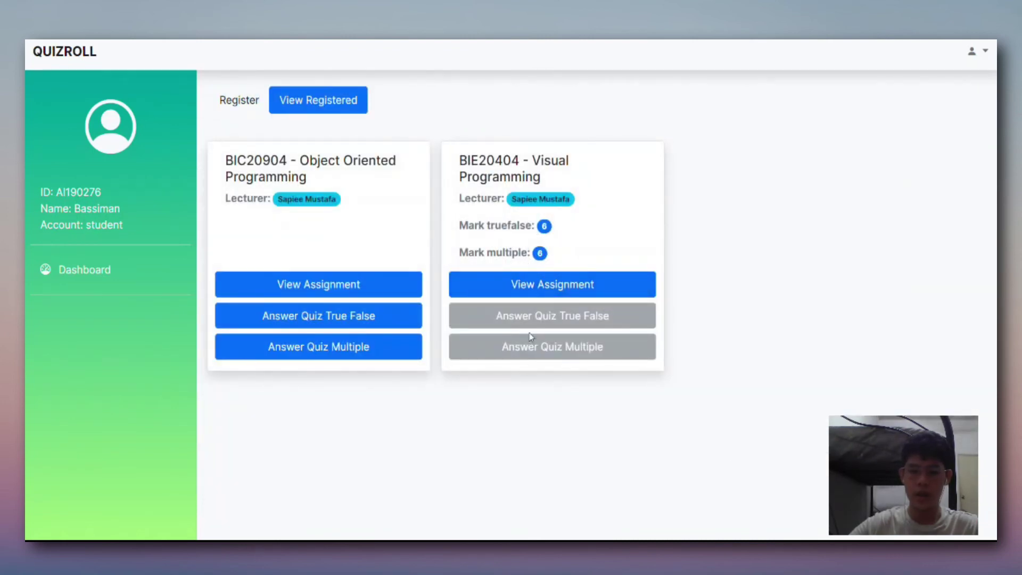
click(553, 317)
Log out of the student account and attempt a Lecturer login with a saved login
click(988, 49)
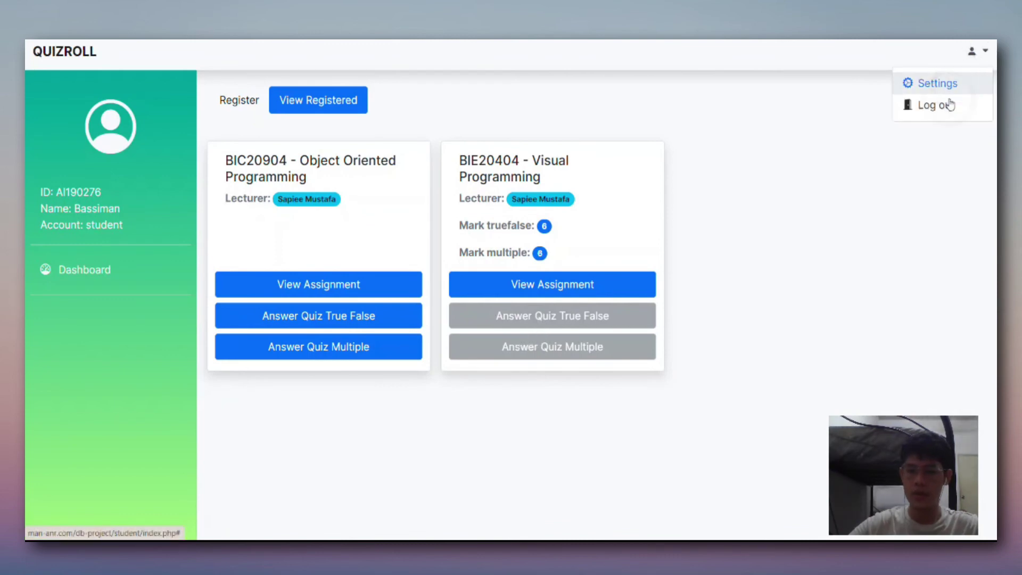
click(937, 104)
click(516, 132)
click(482, 238)
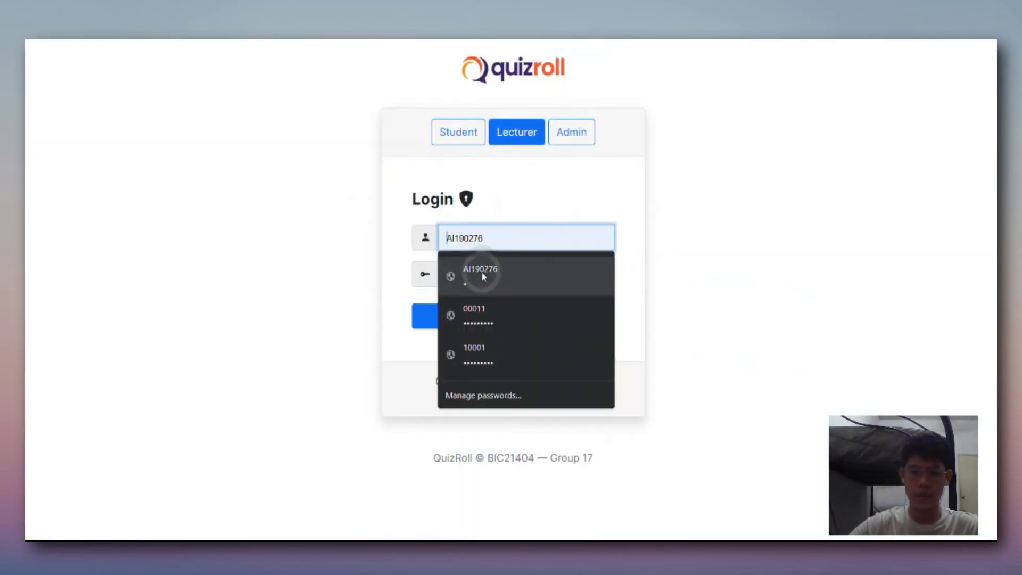
click(475, 277)
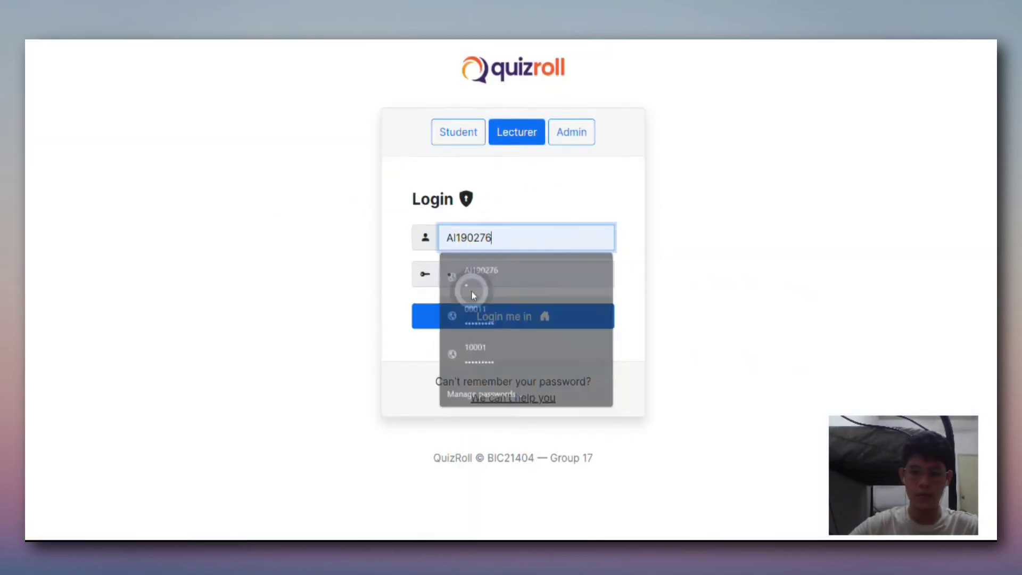
click(467, 319)
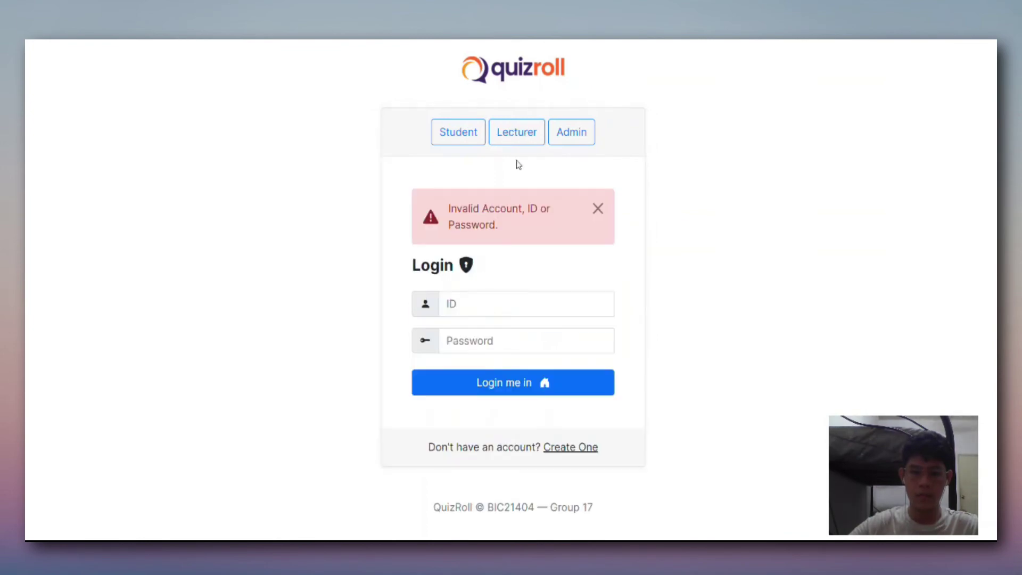
Reselect Lecturer, fill the saved lecturer login, and sign in to the course dashboard
click(514, 133)
click(458, 131)
click(506, 134)
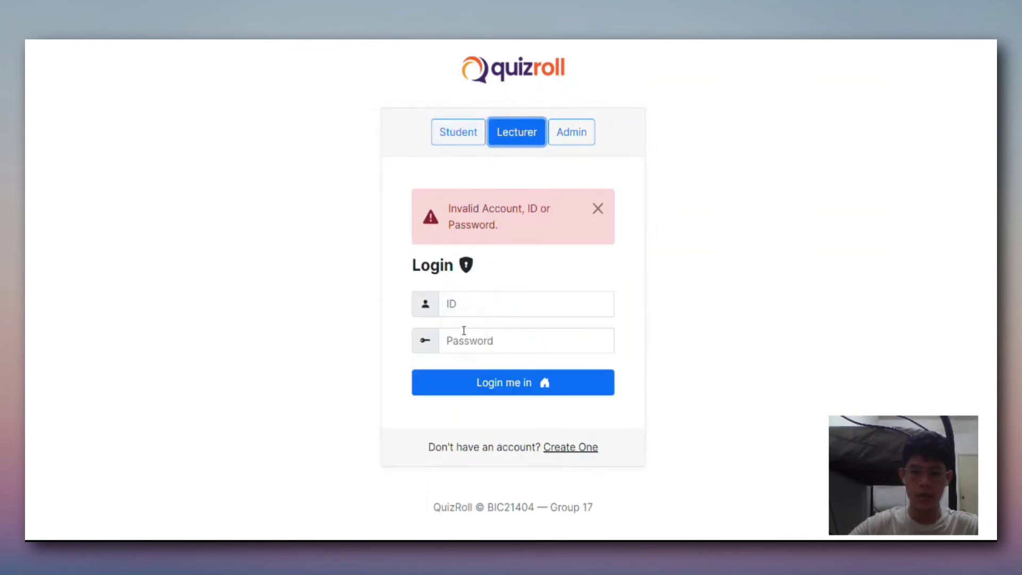
click(464, 308)
click(462, 378)
click(462, 394)
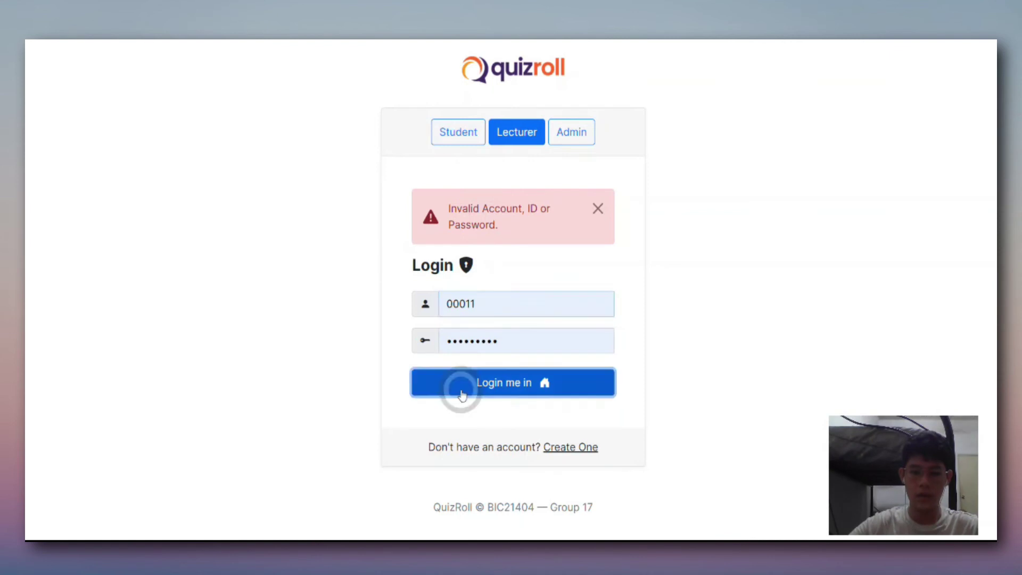
scroll(468, 381, down, 7)
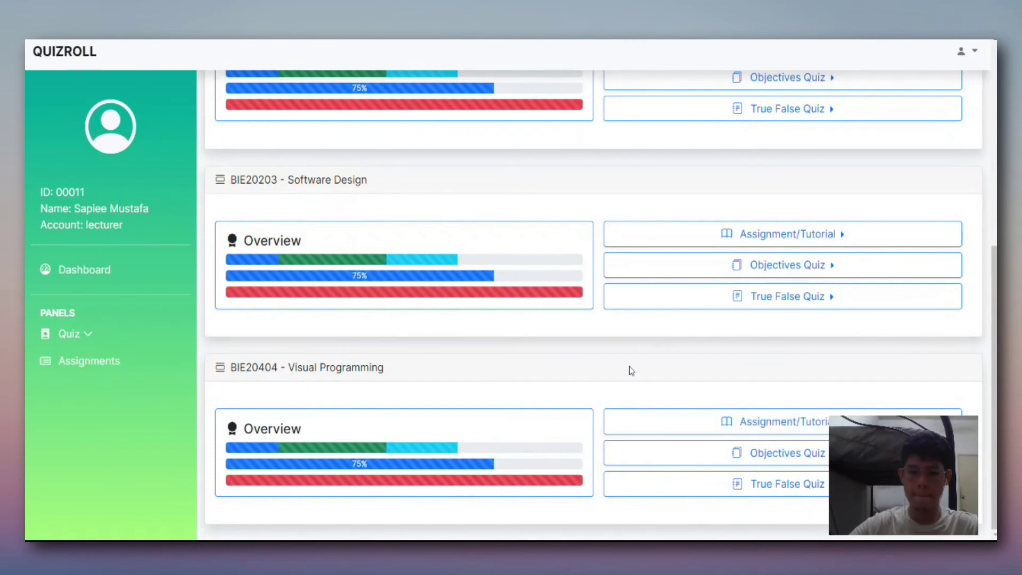
View the BIE20404 Visual Programming objectives quiz results and check the student's mark of 6
click(688, 450)
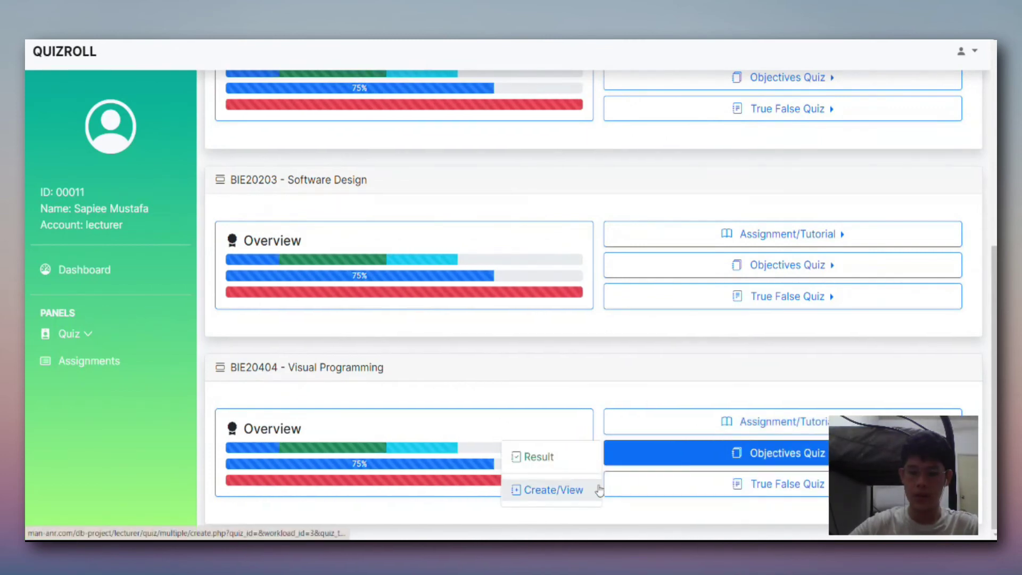
click(556, 458)
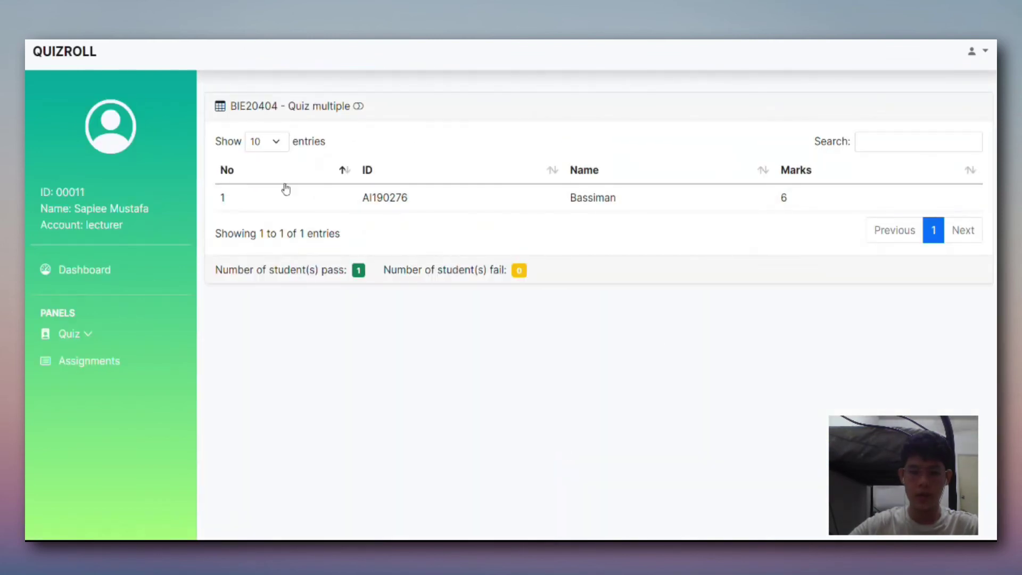
drag(365, 199, 767, 208)
click(785, 195)
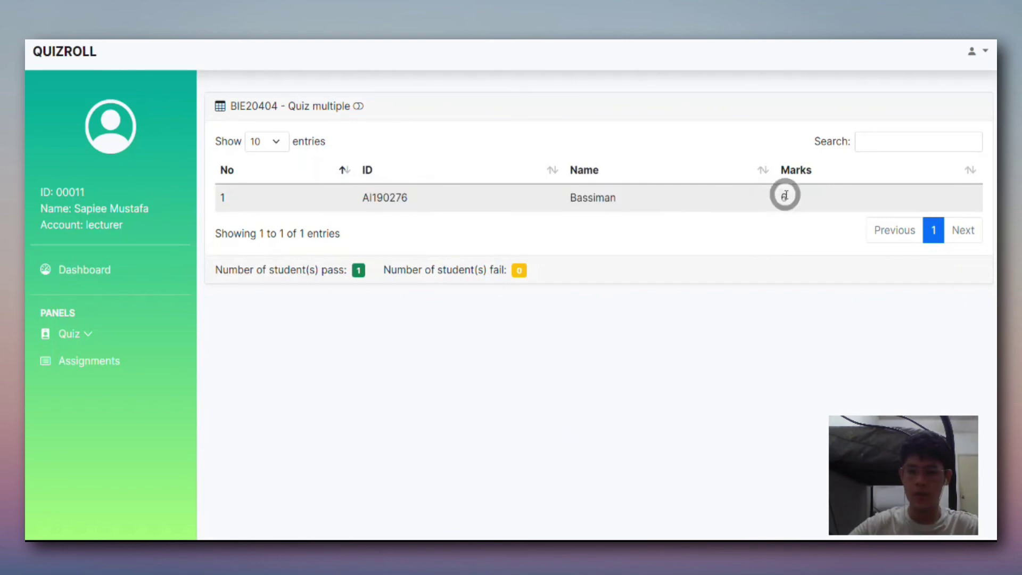
double_click(785, 195)
drag(364, 200, 402, 200)
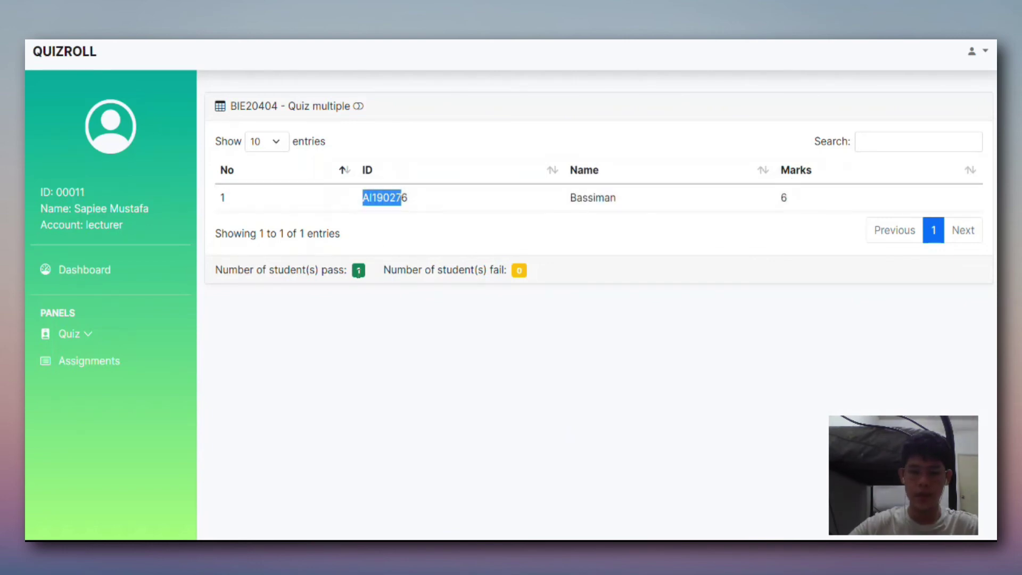
click(362, 274)
Back on the dashboard, open the results of the BIC21404 Database true/false quiz
click(79, 271)
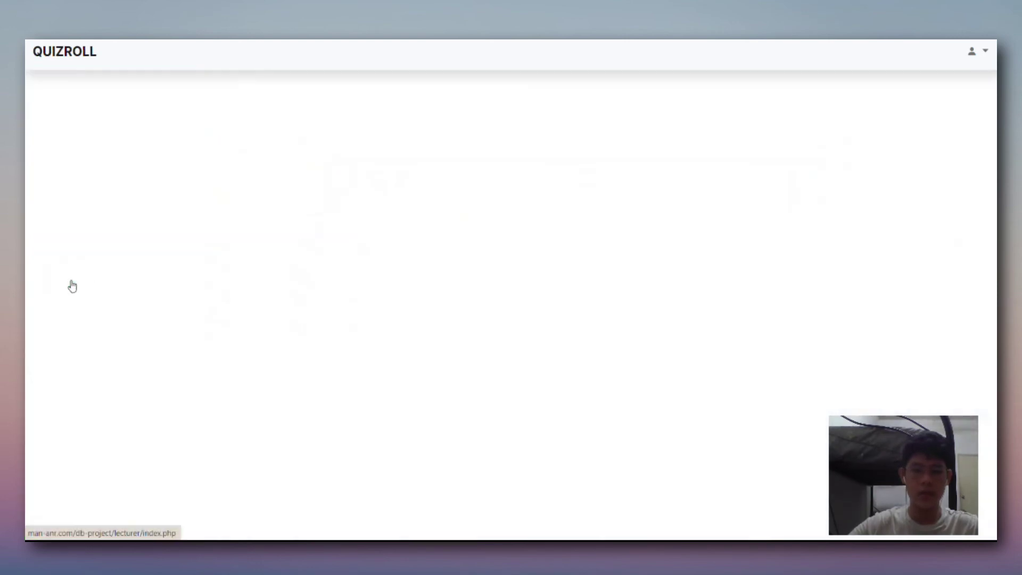
scroll(864, 330, down, 3)
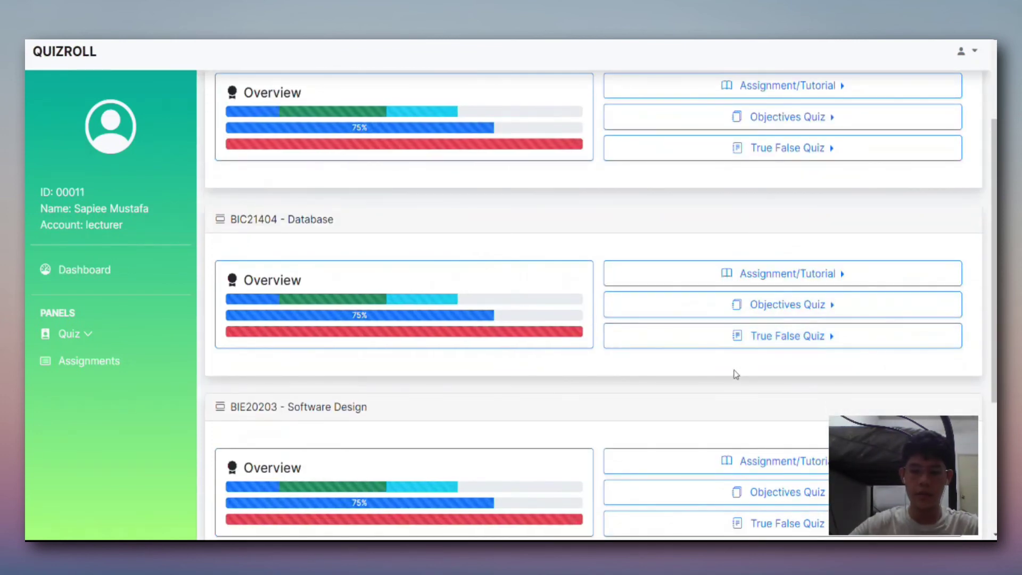
scroll(742, 346, down, 1)
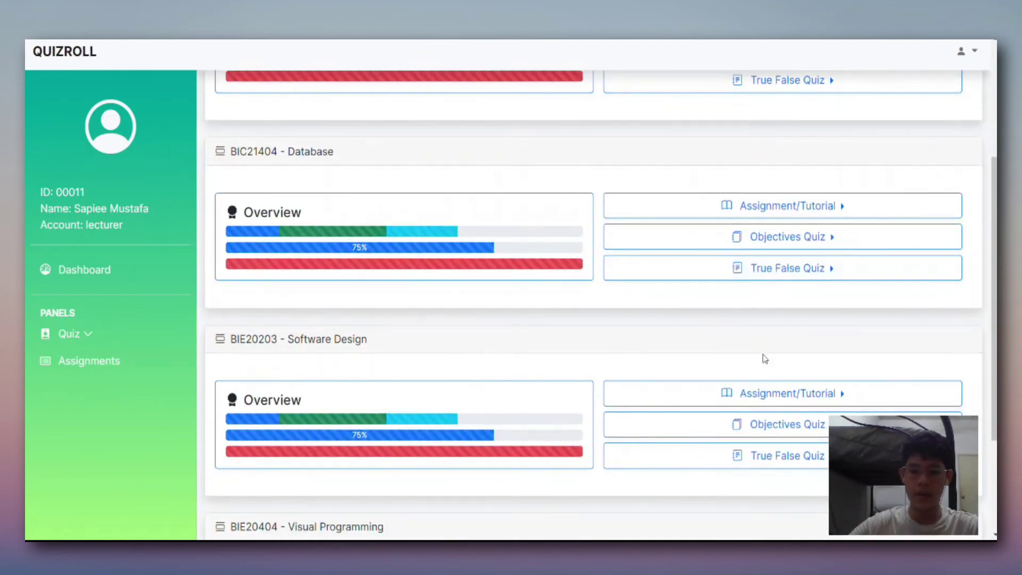
scroll(762, 357, down, 1)
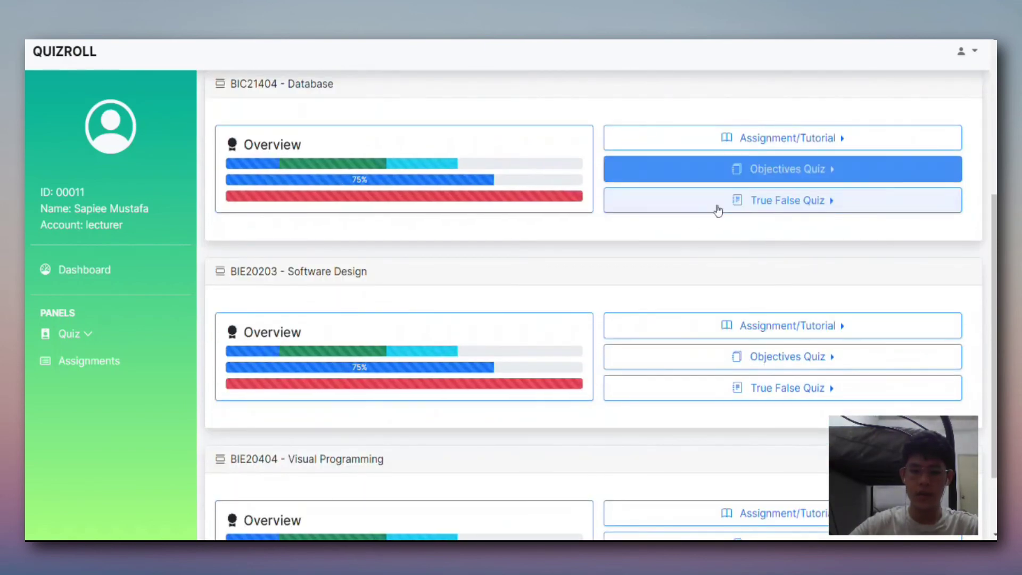
click(716, 139)
click(701, 207)
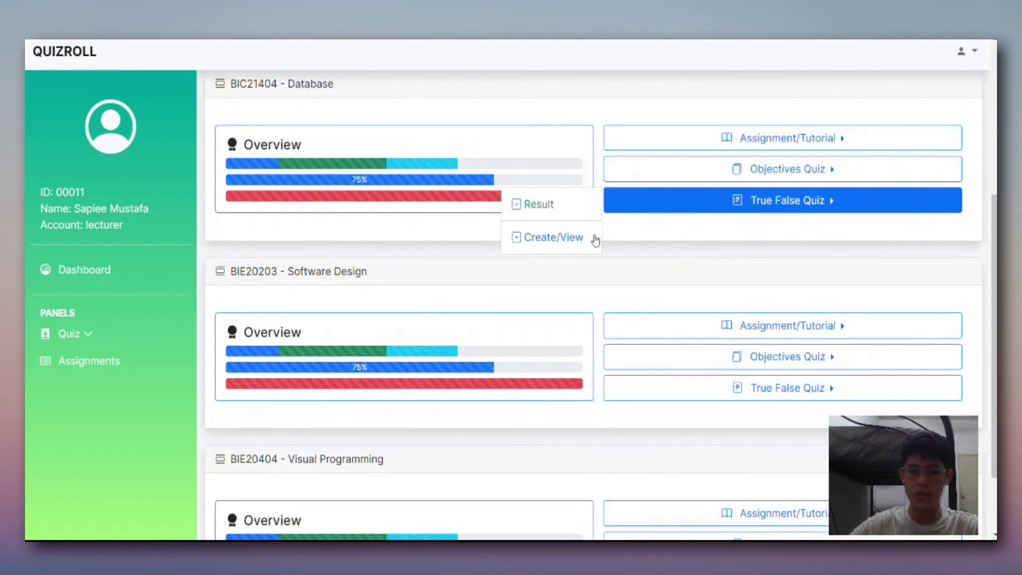
click(569, 210)
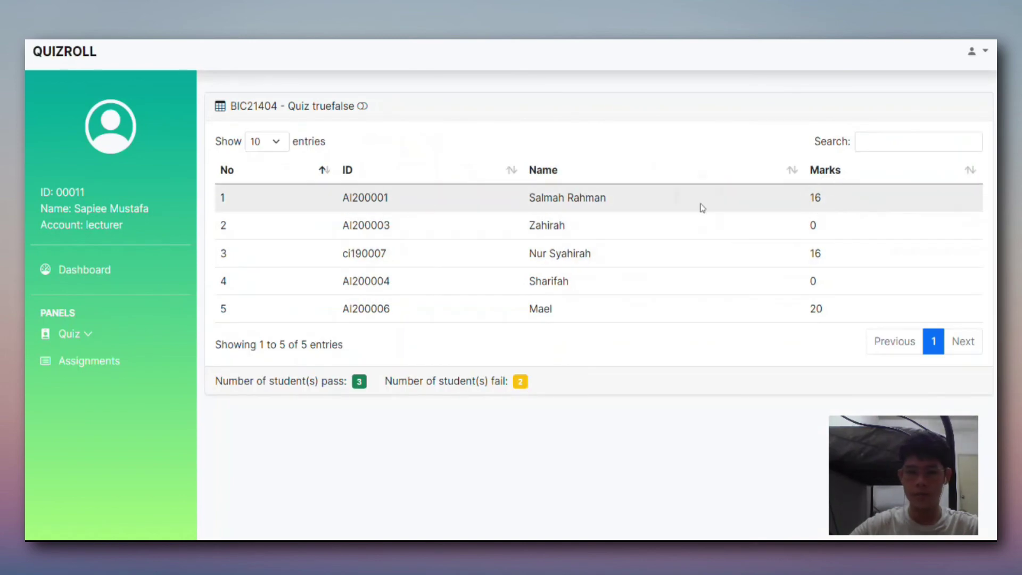
Go back to the workload dashboard and scroll through the course list
key(alt+Left)
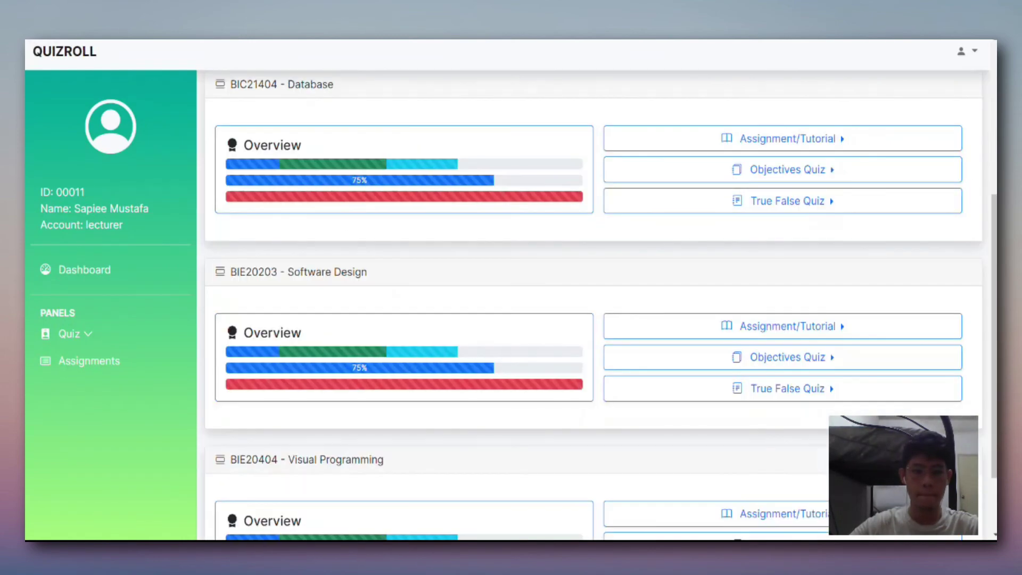
scroll(568, 168, up, 5)
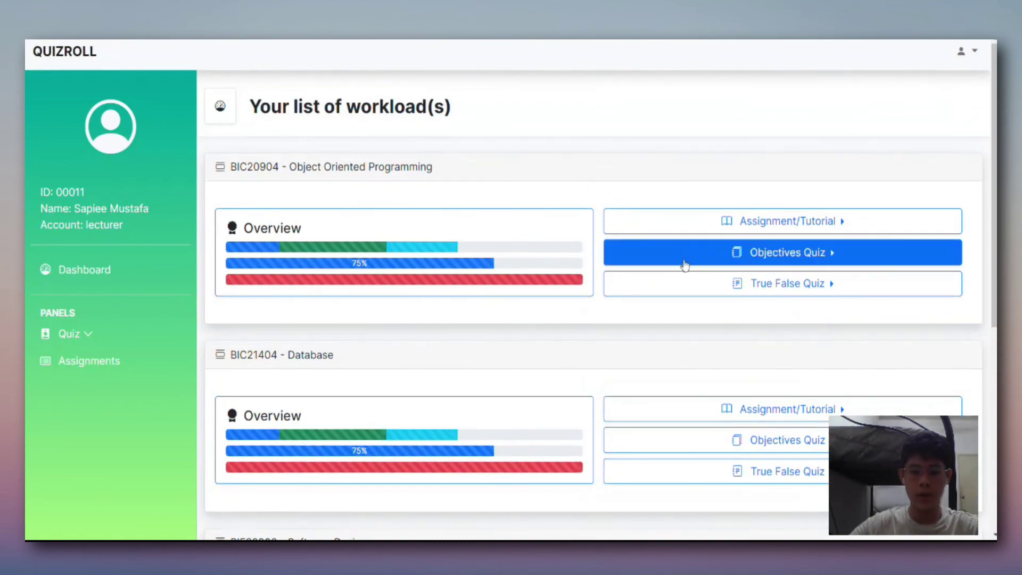
scroll(680, 264, down, 1)
scroll(669, 285, down, 1)
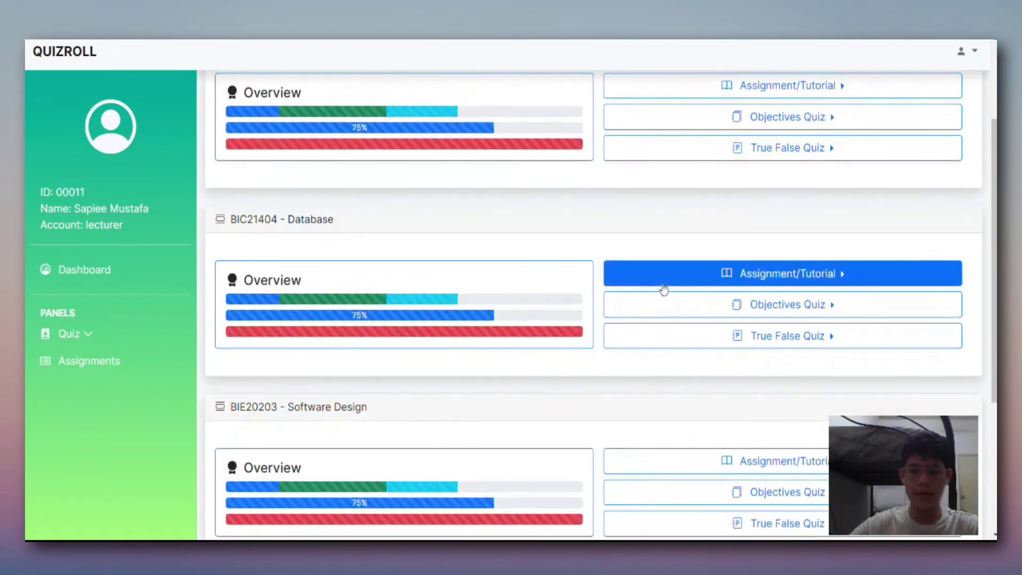
scroll(655, 255, up, 2)
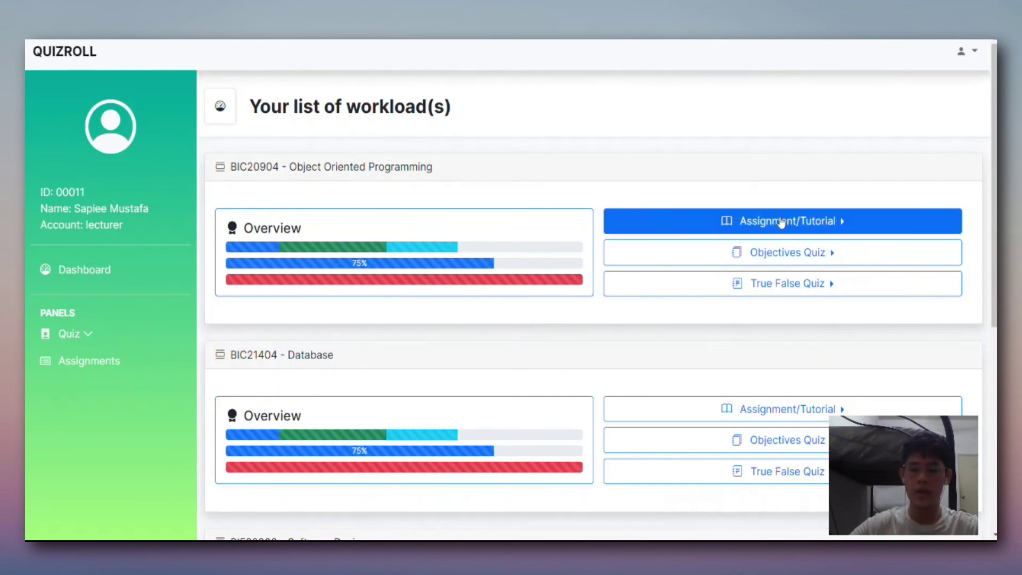
Browse the Object Oriented Programming objectives and true/false quiz options, then close them
click(771, 253)
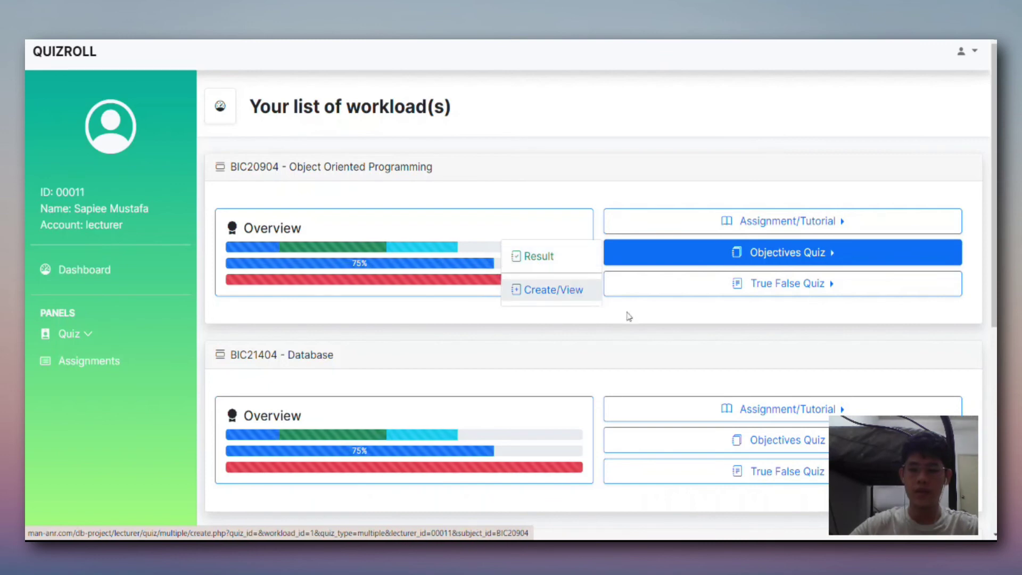
click(677, 282)
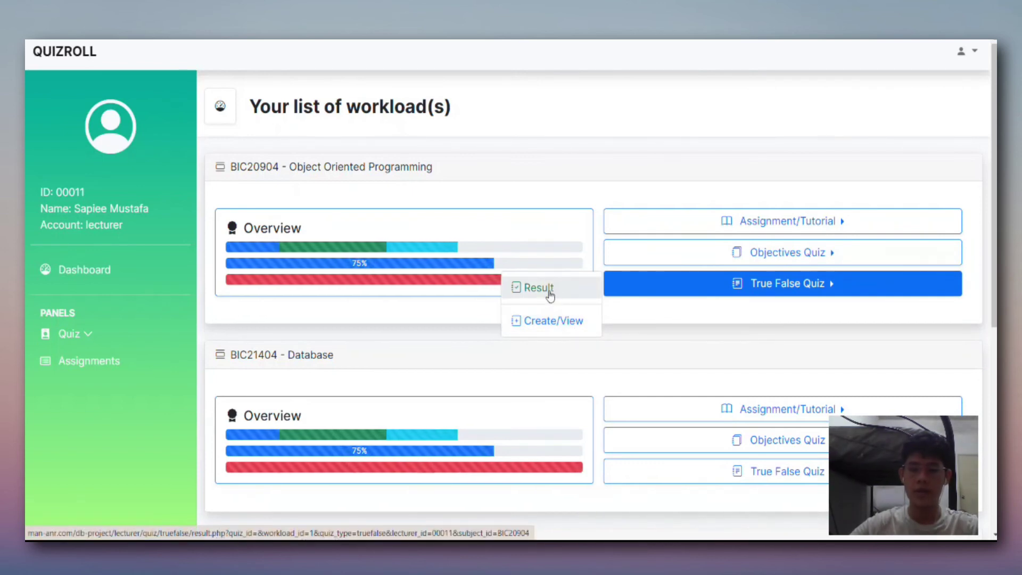
click(486, 228)
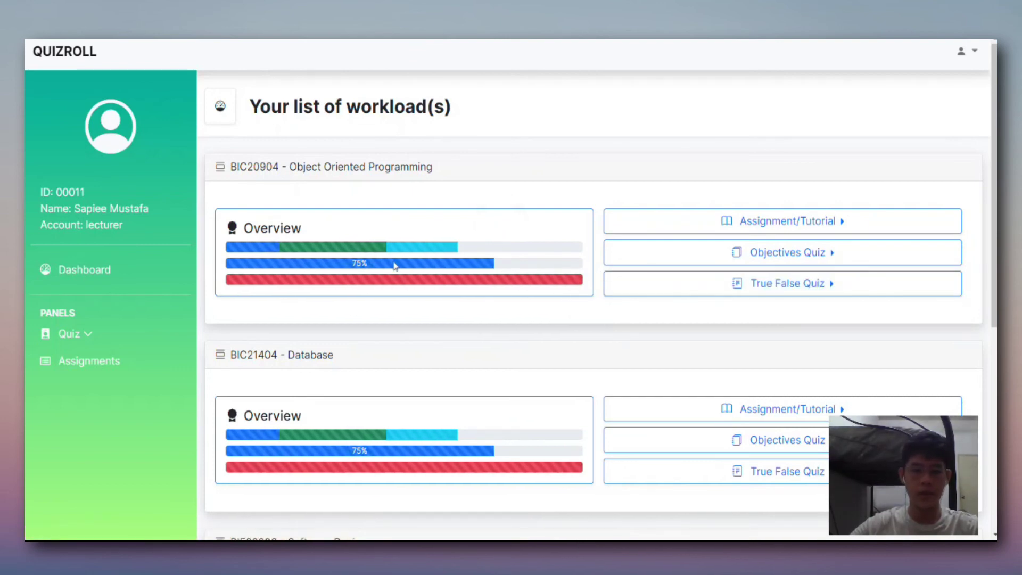
scroll(394, 265, down, 7)
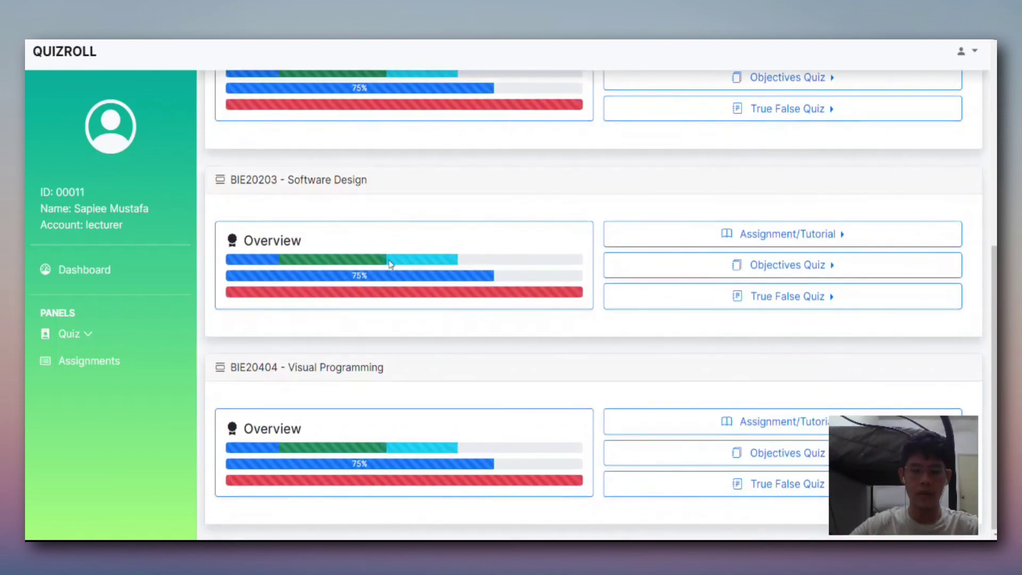
scroll(390, 264, up, 7)
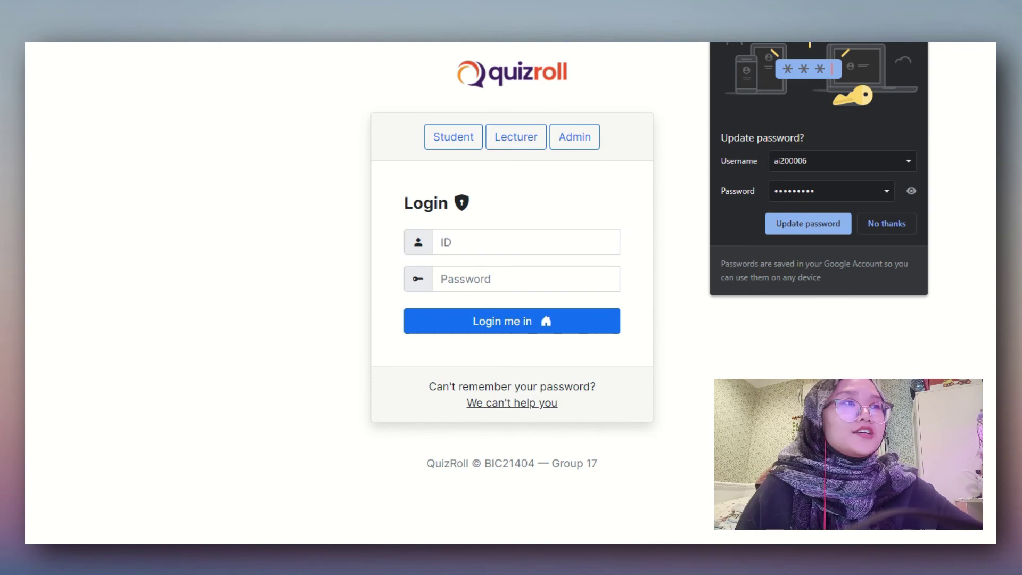
Log in under the Student tab with the student ID and password
click(887, 223)
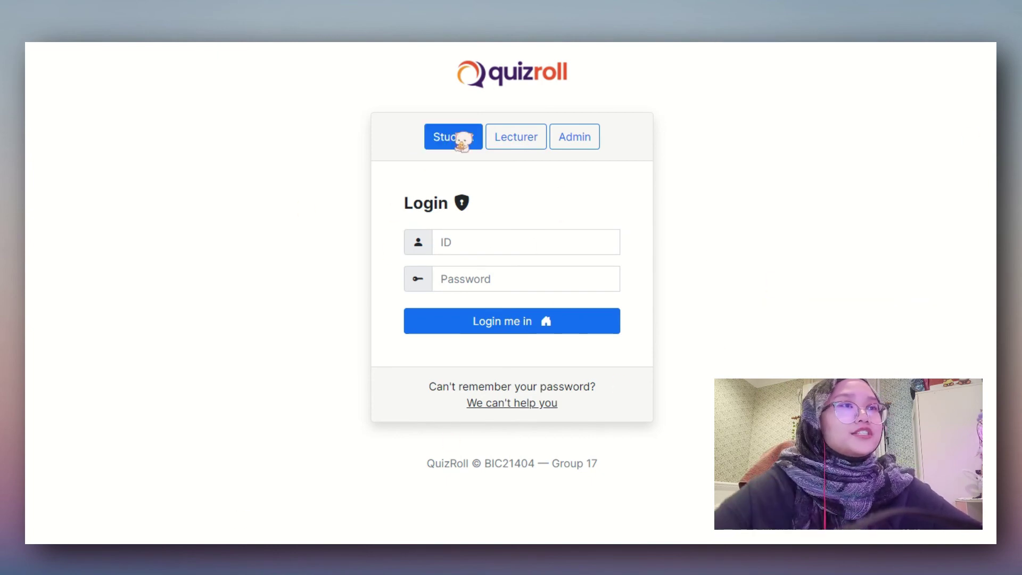
click(466, 237)
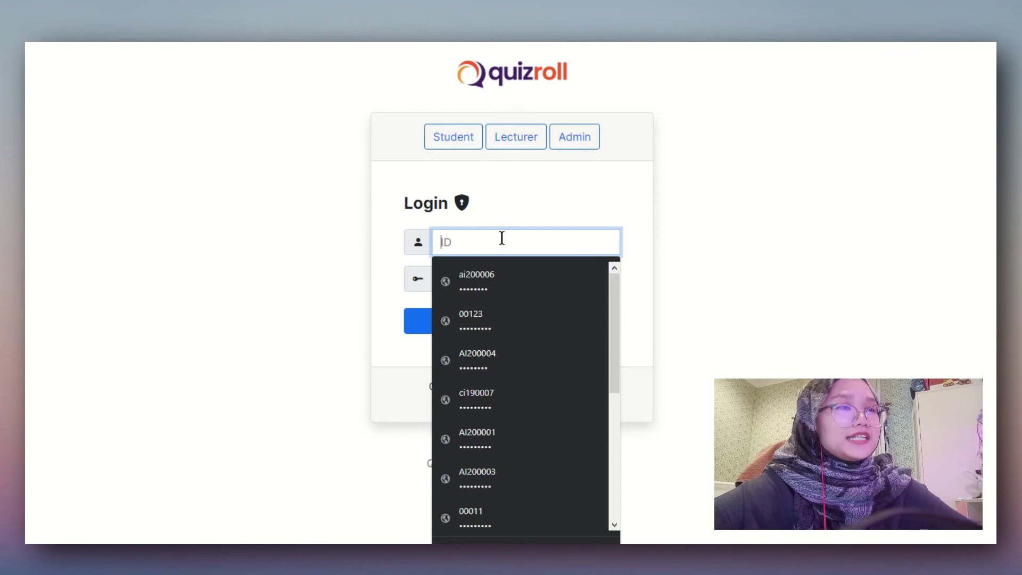
text(AI2)
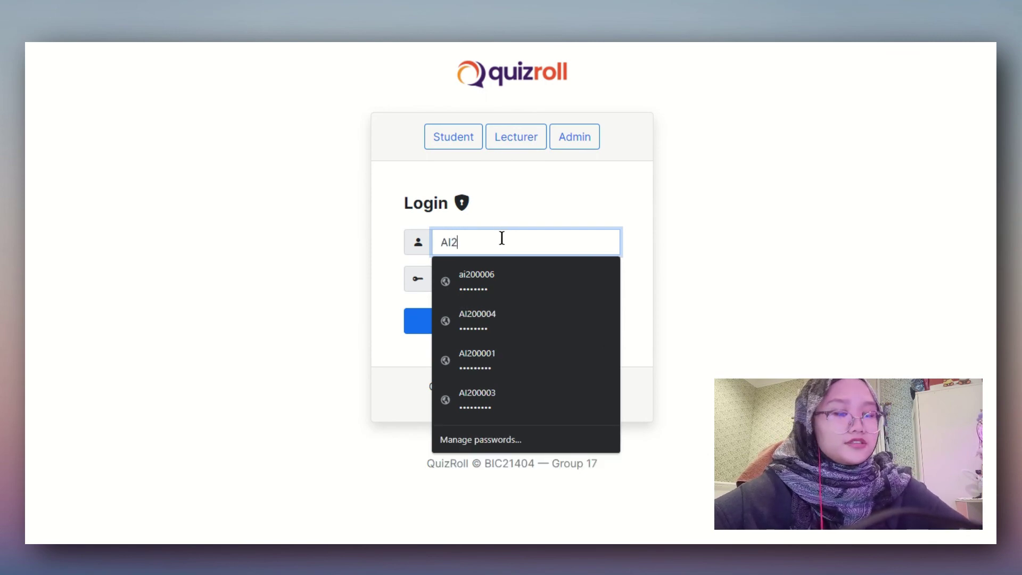
text(00006)
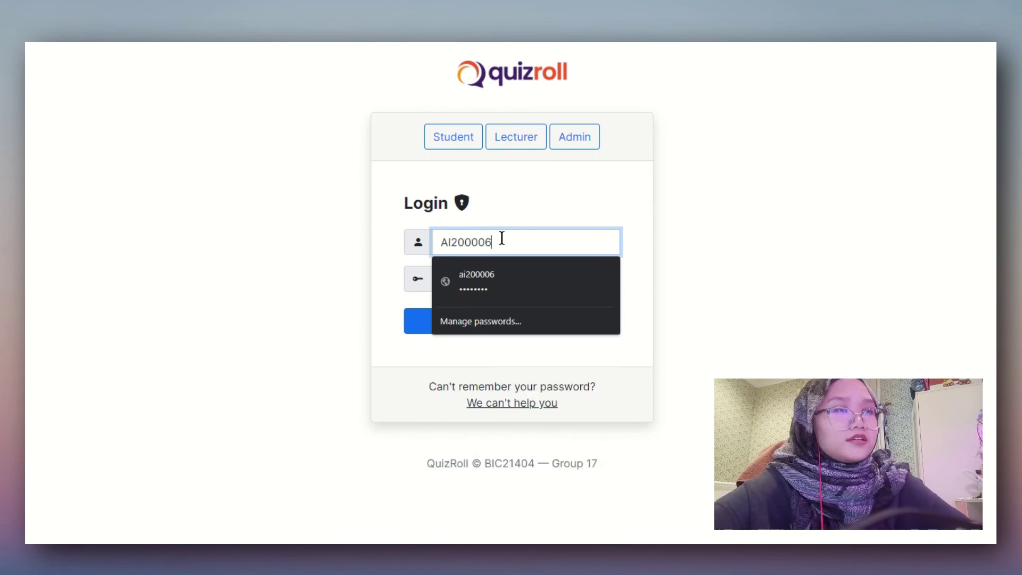
key(Tab)
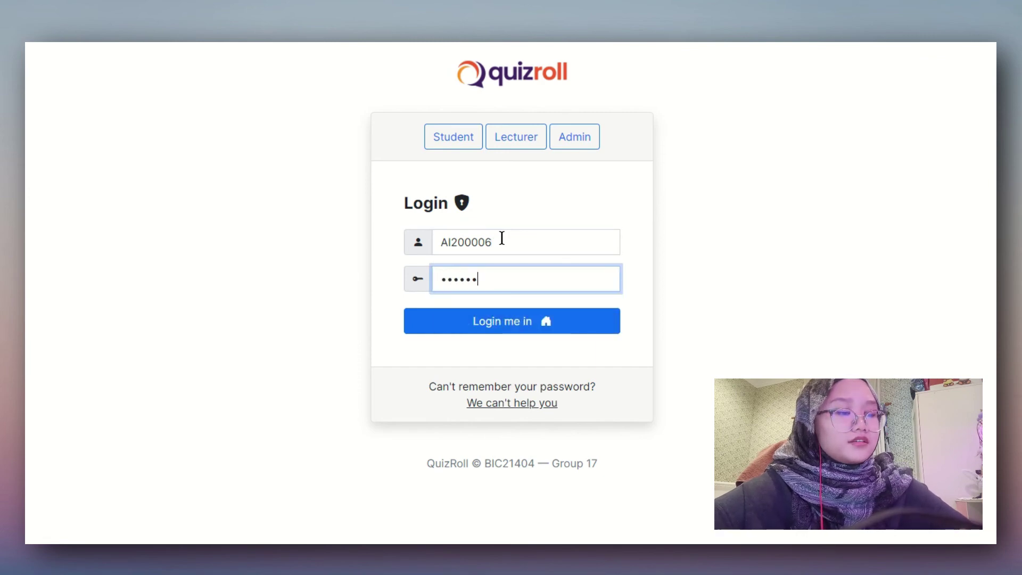
click(477, 325)
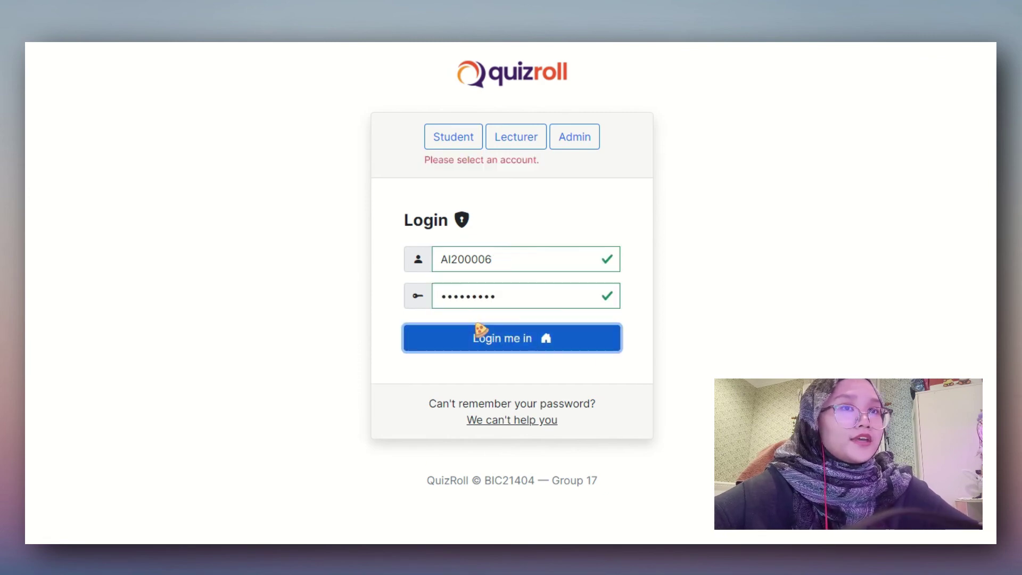
click(434, 141)
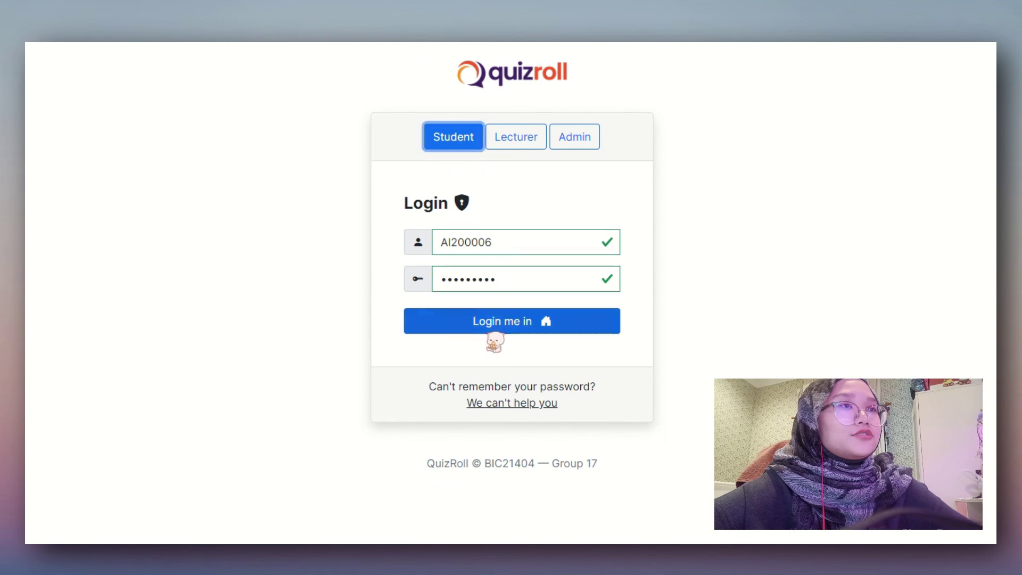
click(490, 330)
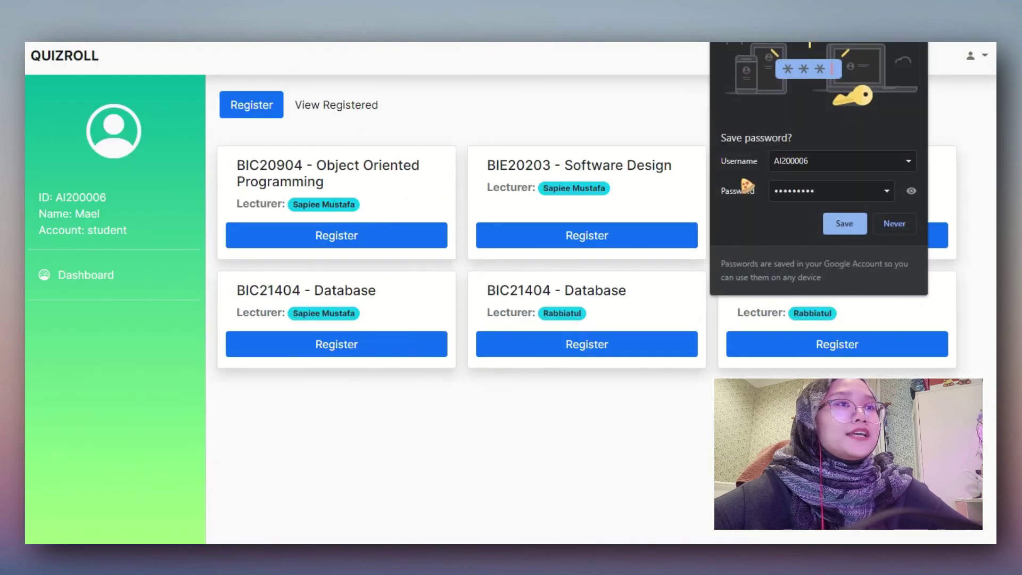
Decline saving the password and register for the BIC21404 Database course
click(892, 226)
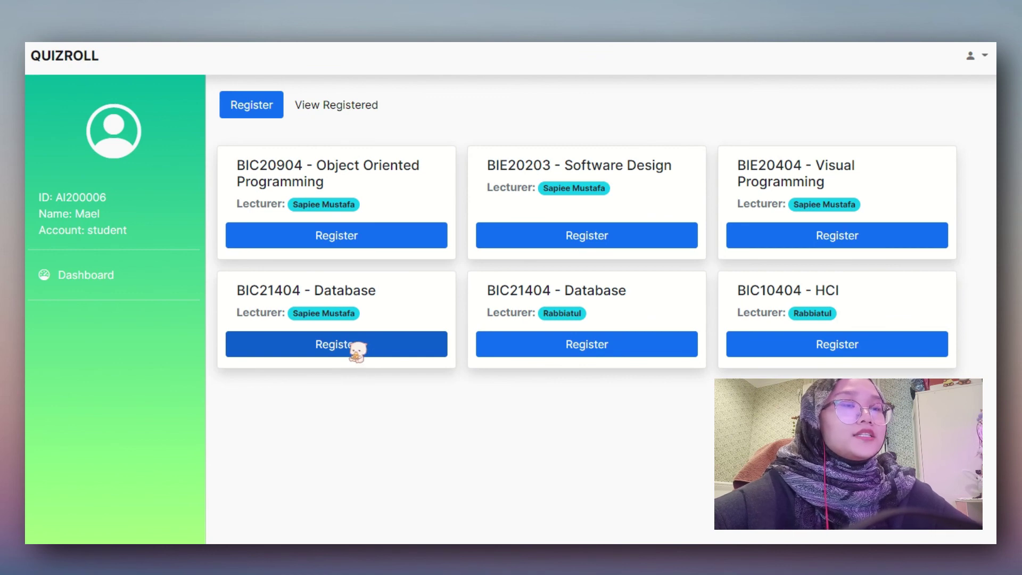
click(354, 349)
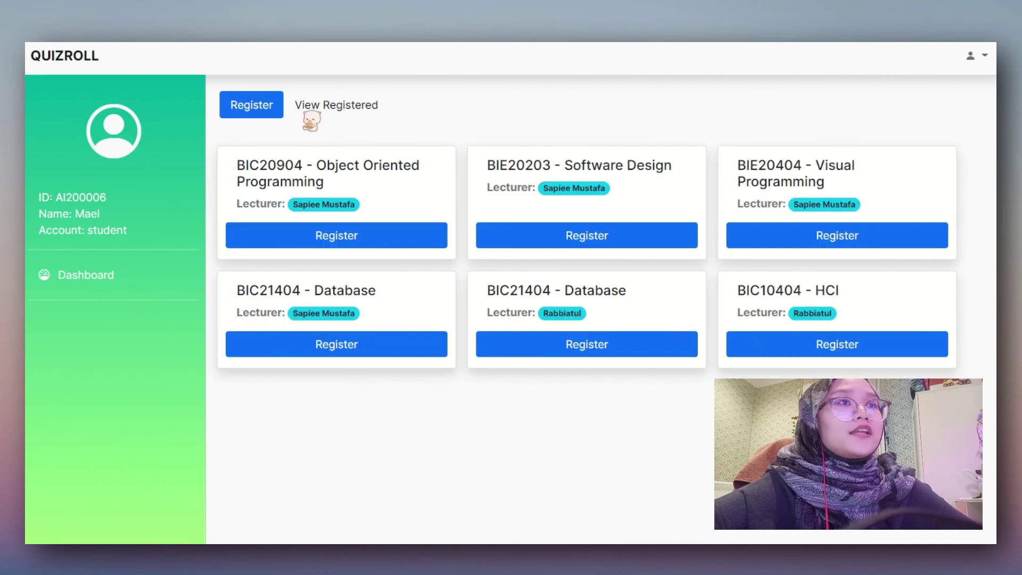
From the registered courses, open the Database true/false quiz and finish it unanswered
click(325, 106)
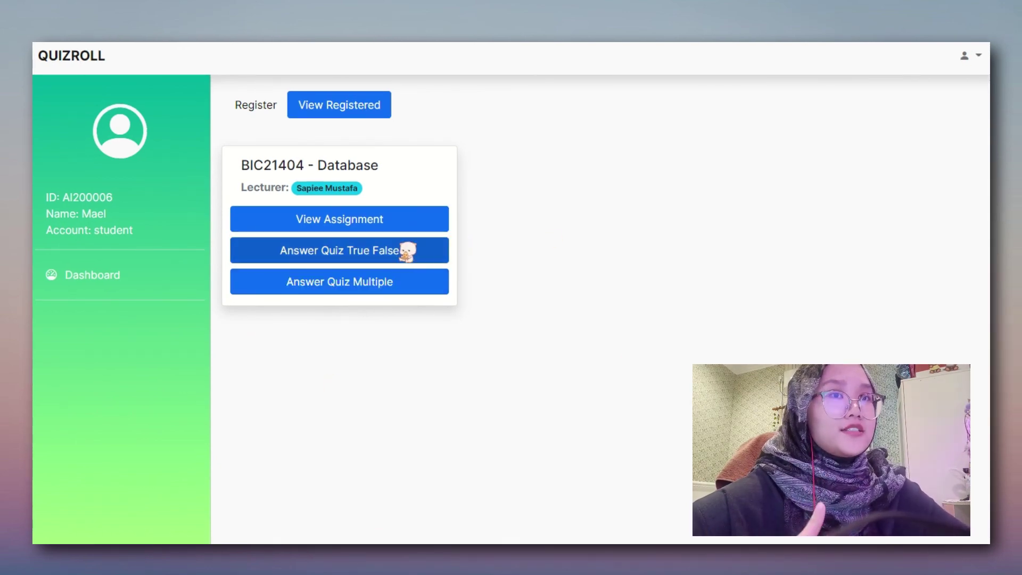
click(380, 261)
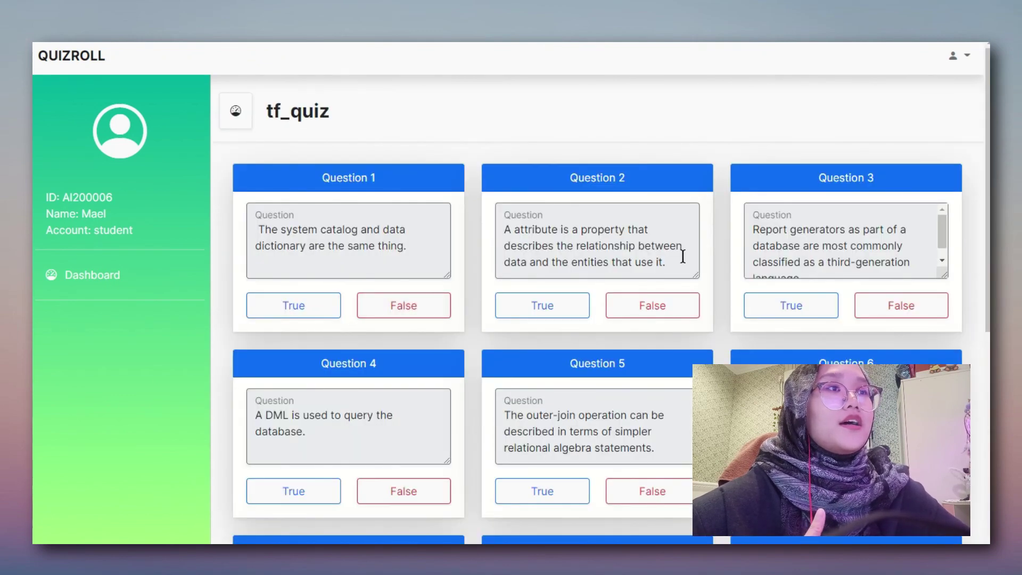
scroll(583, 278, down, 6)
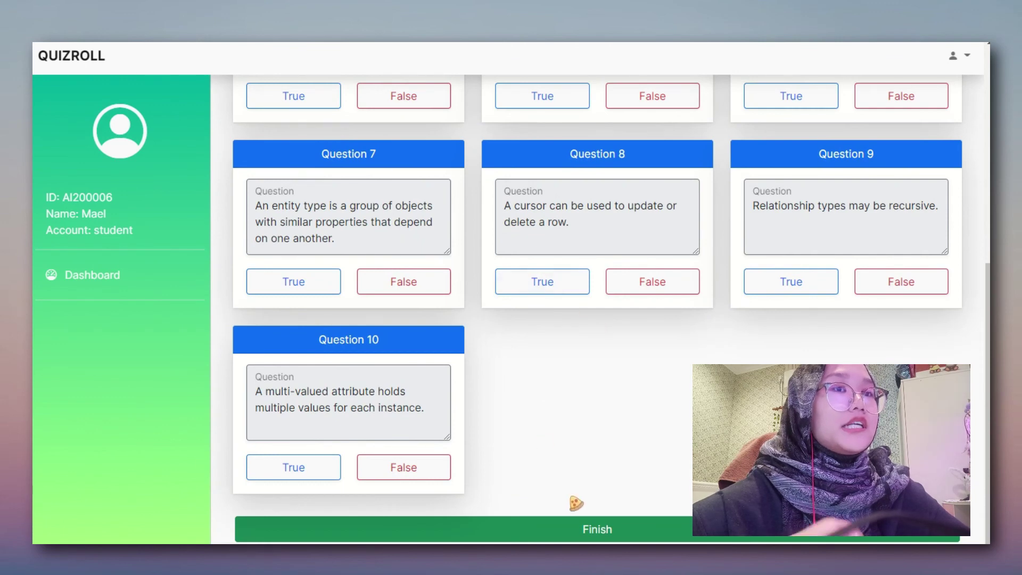
click(569, 534)
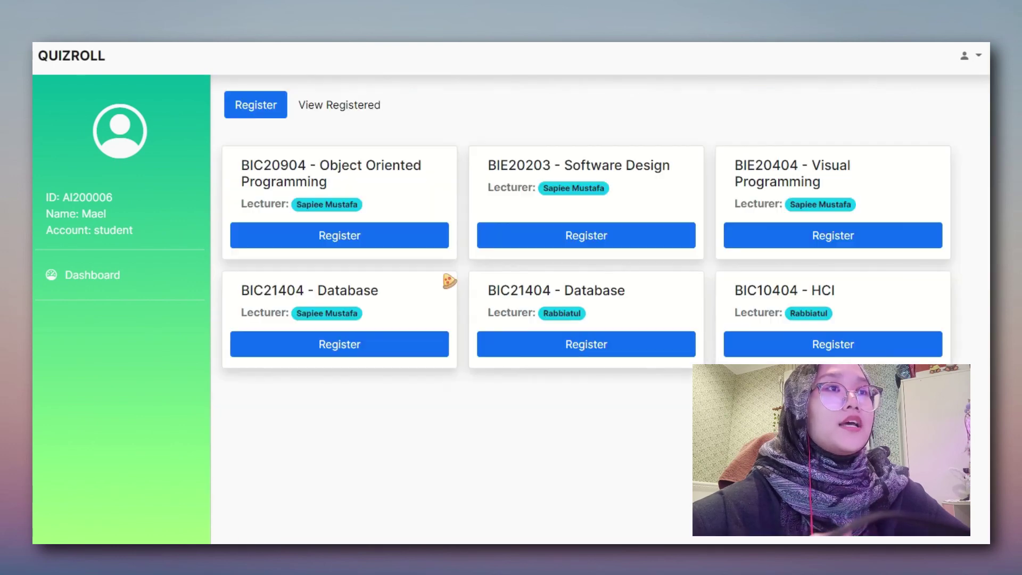
Reopen the true/false quiz and answer Questions 1–6: True, False, False, True, True, True
click(340, 105)
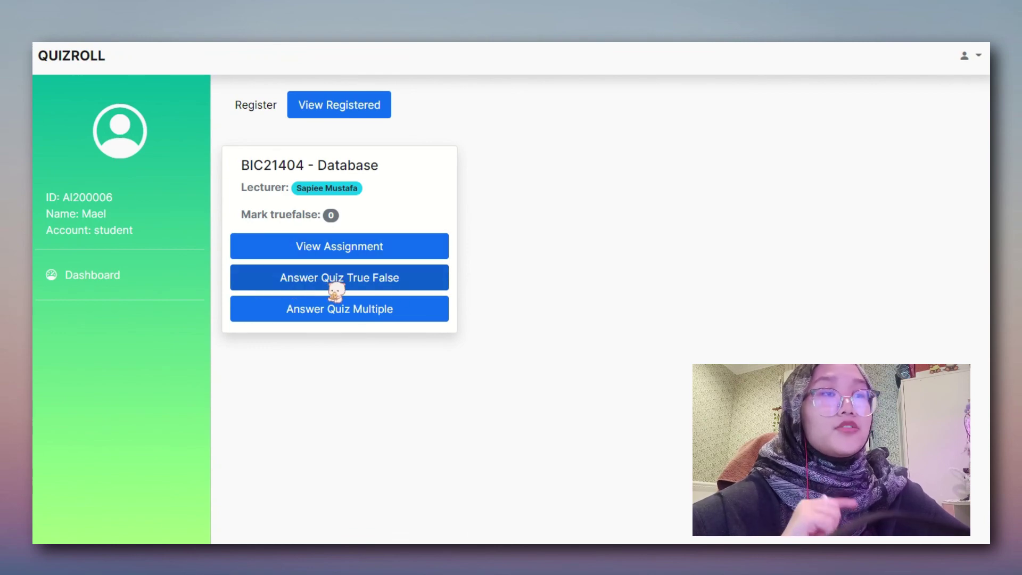
click(386, 277)
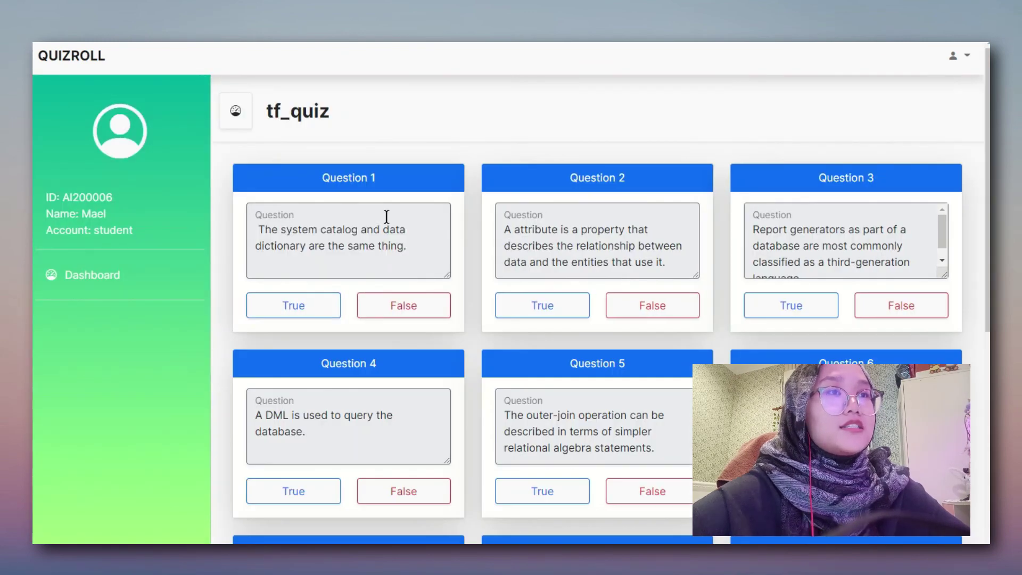
click(292, 304)
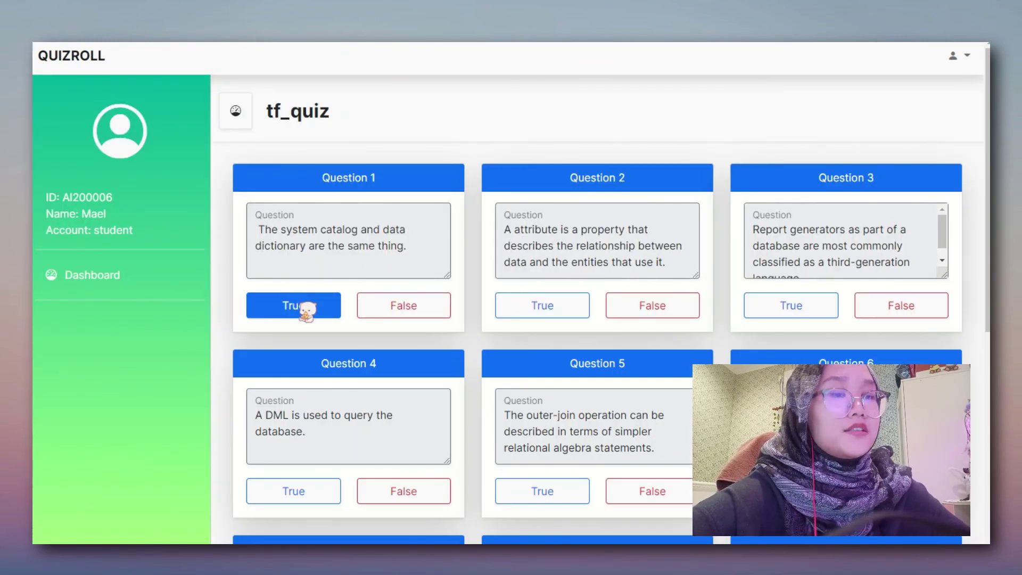
click(653, 306)
click(900, 308)
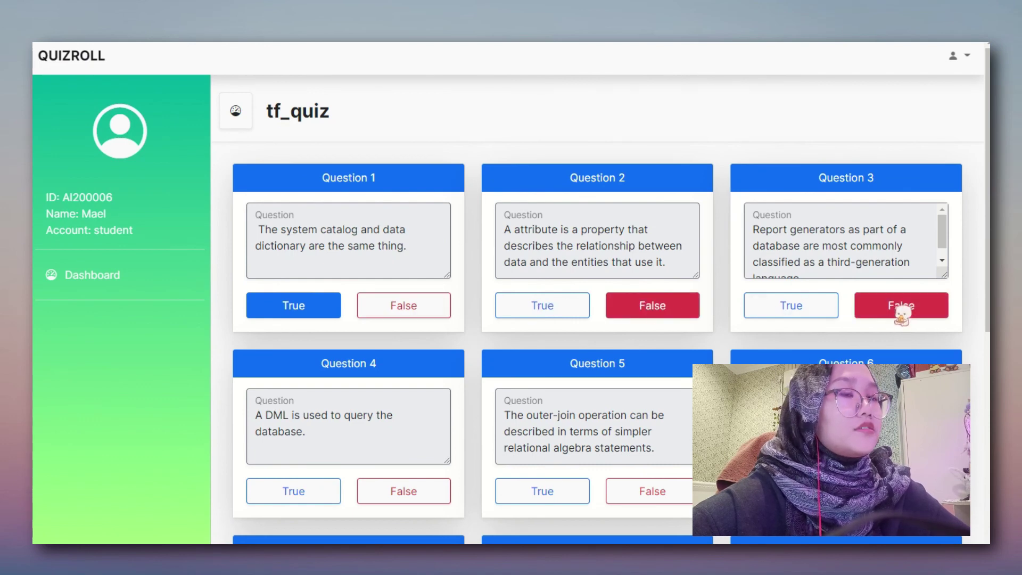
scroll(487, 314, down, 5)
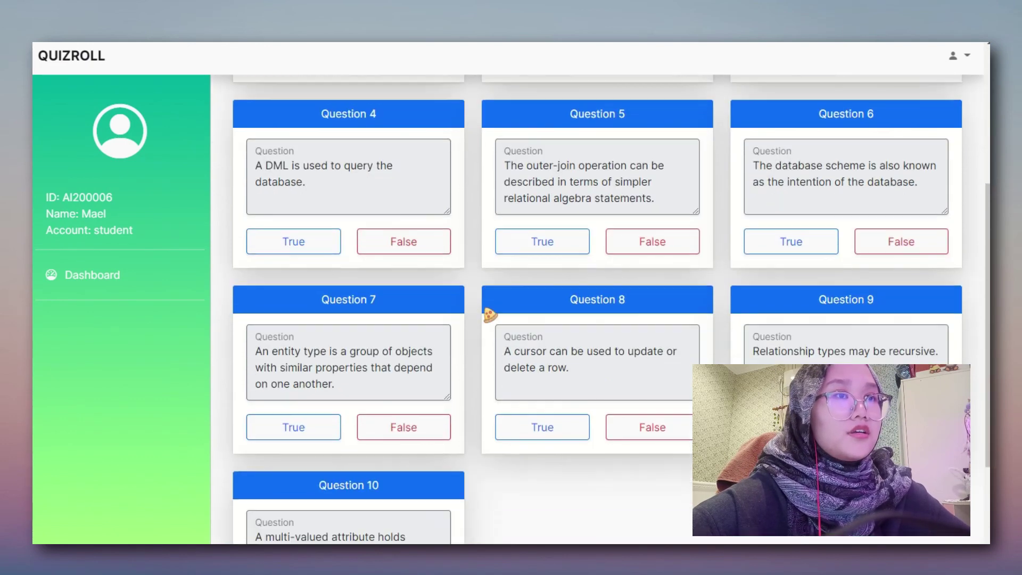
click(322, 241)
click(544, 245)
click(789, 246)
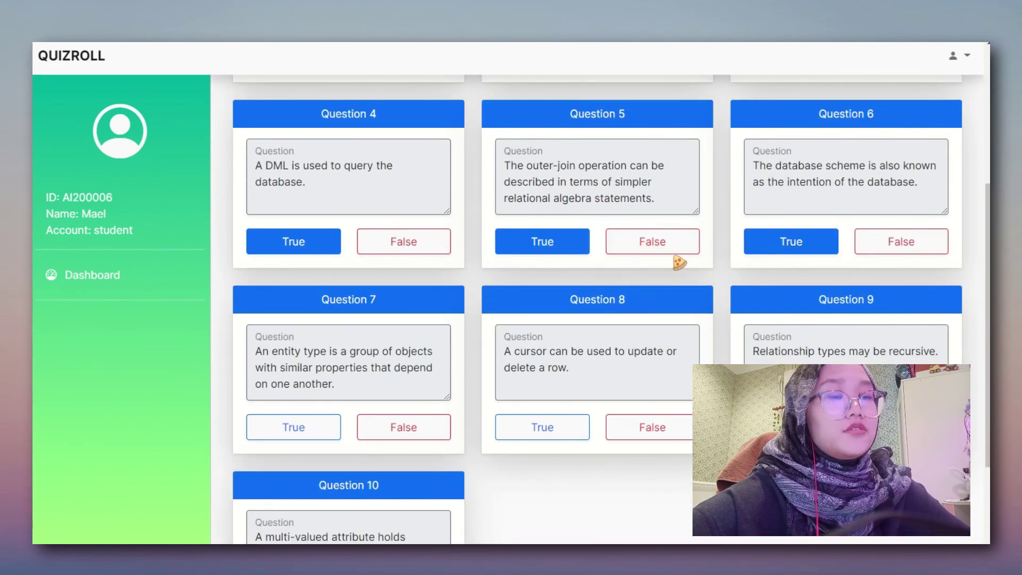
Answer Questions 7–10 as False, True, False, False, submit, and view the mark of 20
scroll(482, 258, down, 3)
click(428, 280)
click(554, 290)
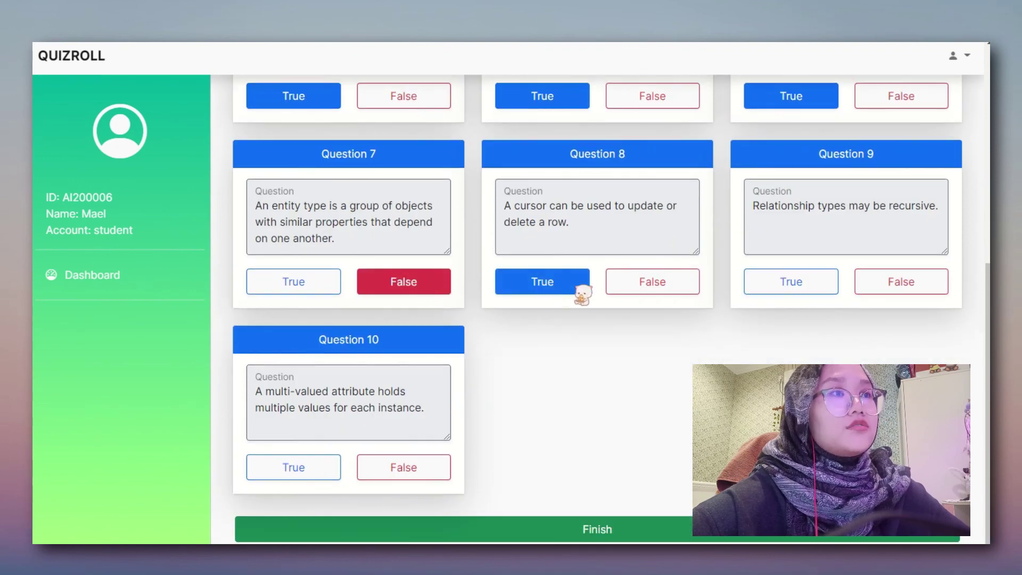
click(797, 287)
click(912, 282)
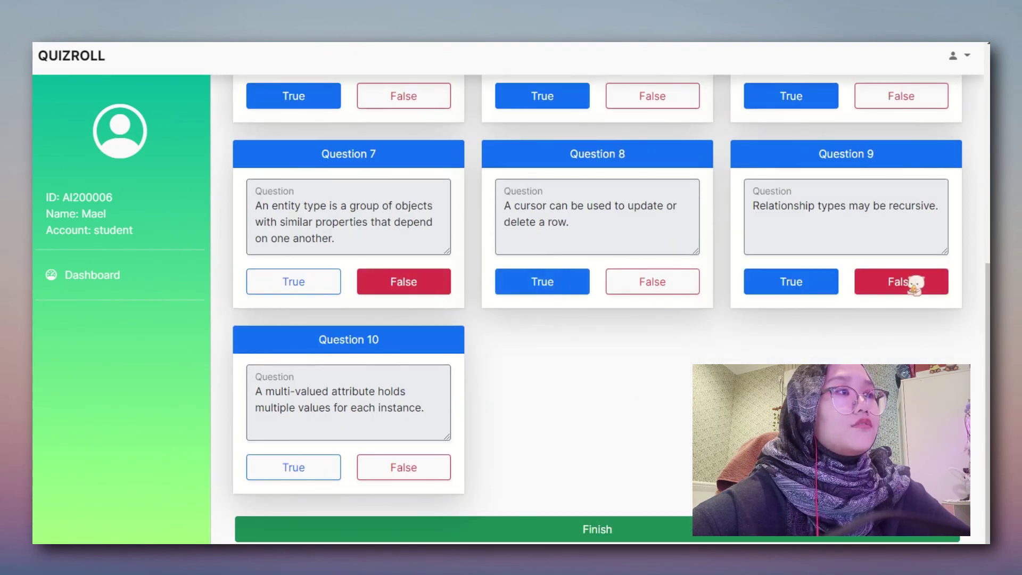
click(411, 463)
click(616, 530)
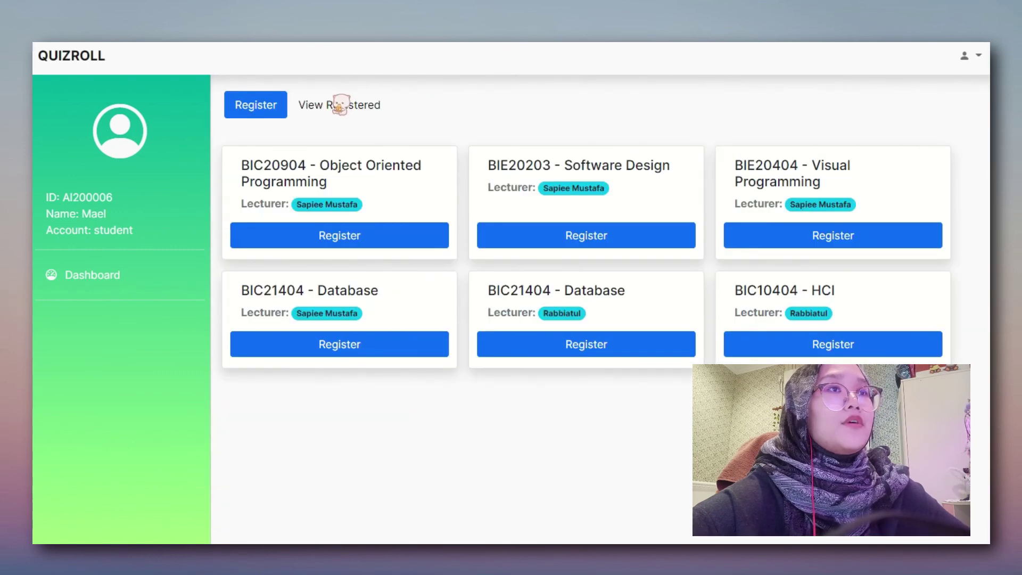
click(342, 105)
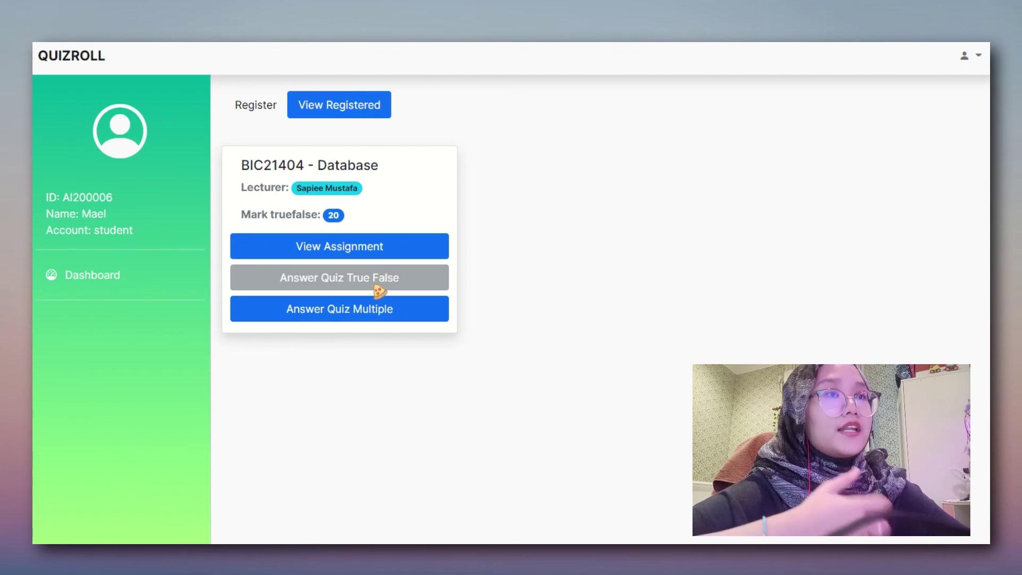
Open the Database multiple-choice quiz and submit it without answering
click(351, 318)
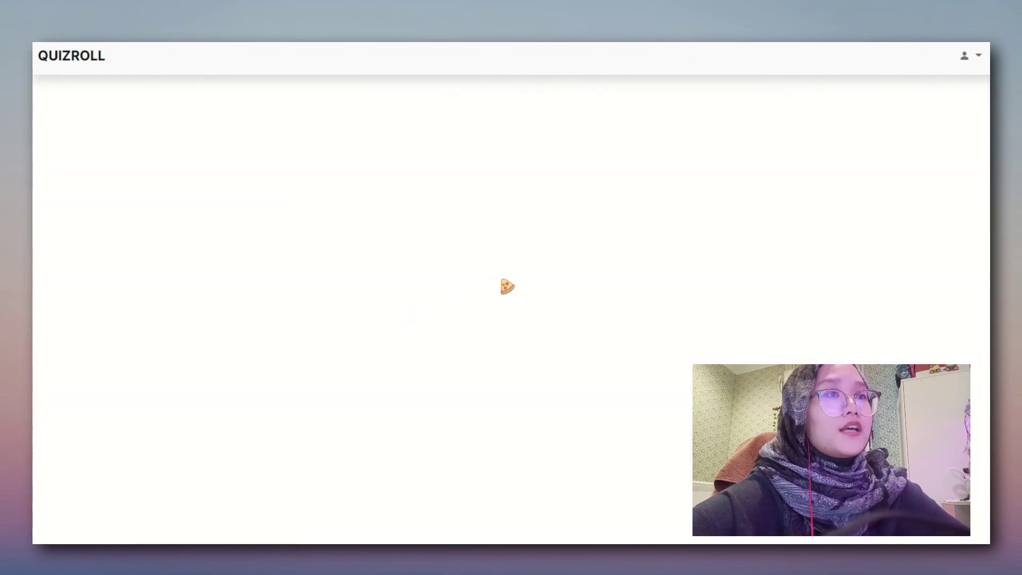
scroll(440, 305, down, 5)
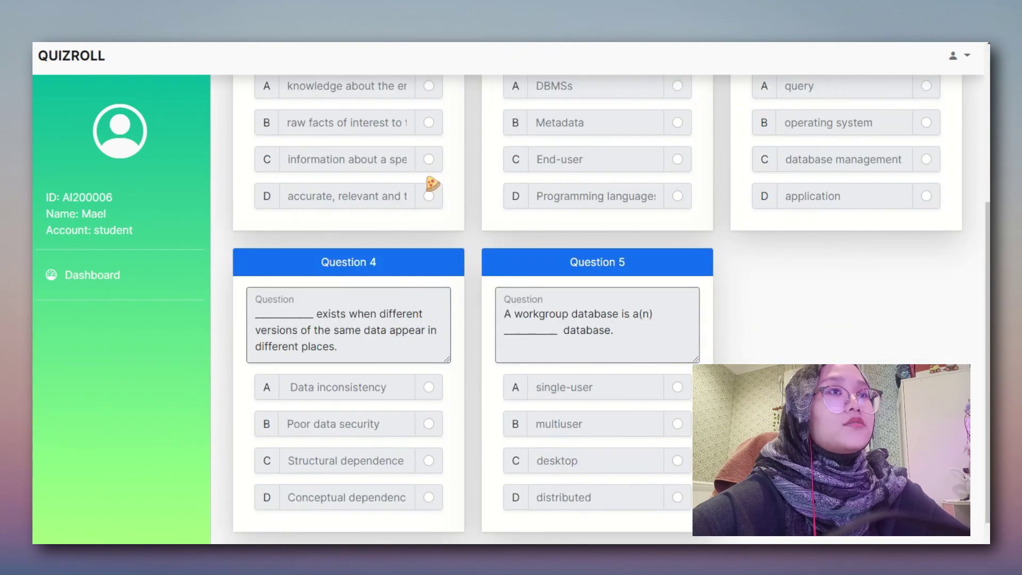
scroll(455, 251, down, 1)
click(522, 532)
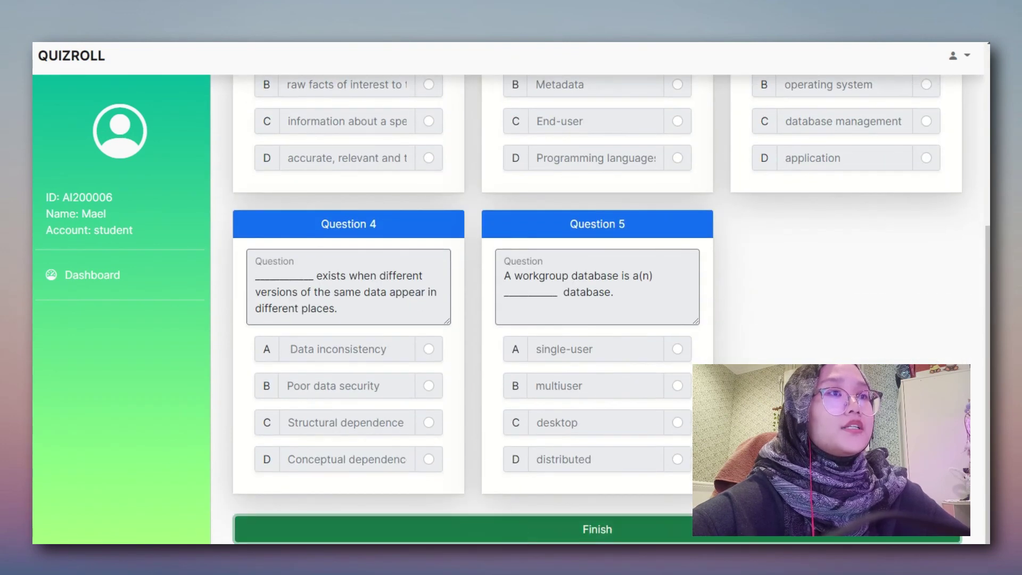
click(353, 97)
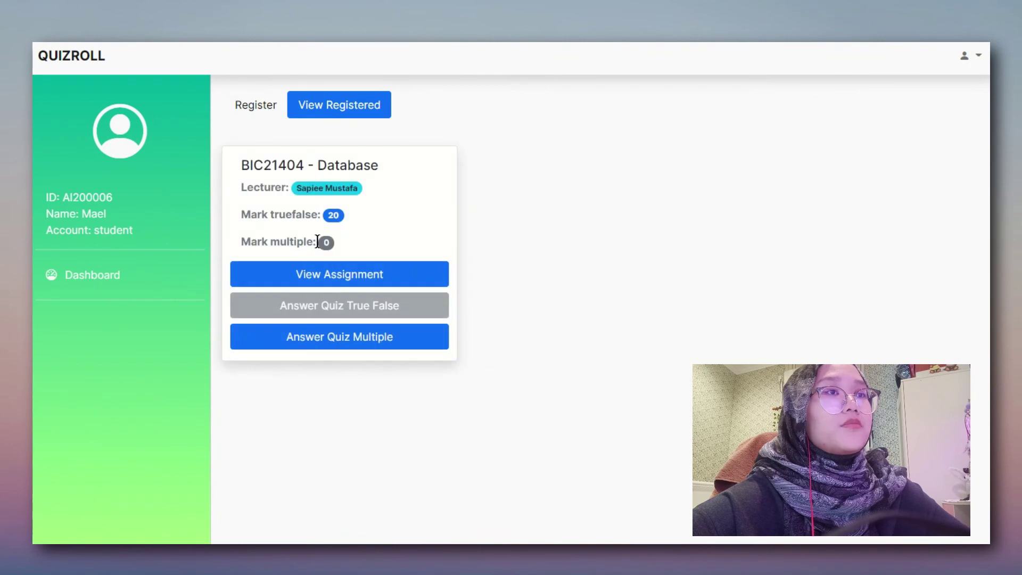
Answer B for Question 1, Data inconsistency for 4, multiuser for 5, and submit for mark 6
click(354, 338)
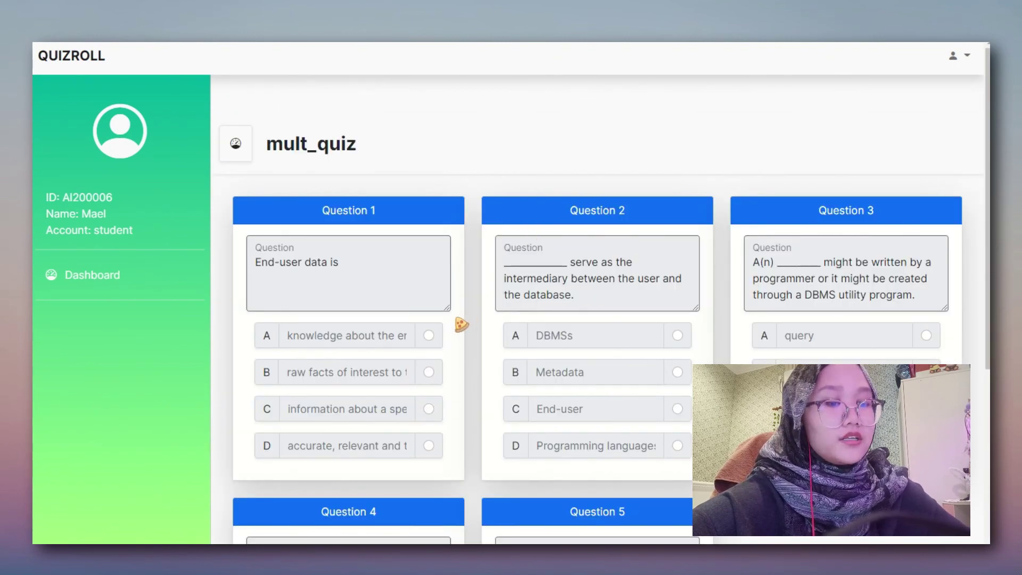
scroll(462, 325, down, 5)
click(429, 123)
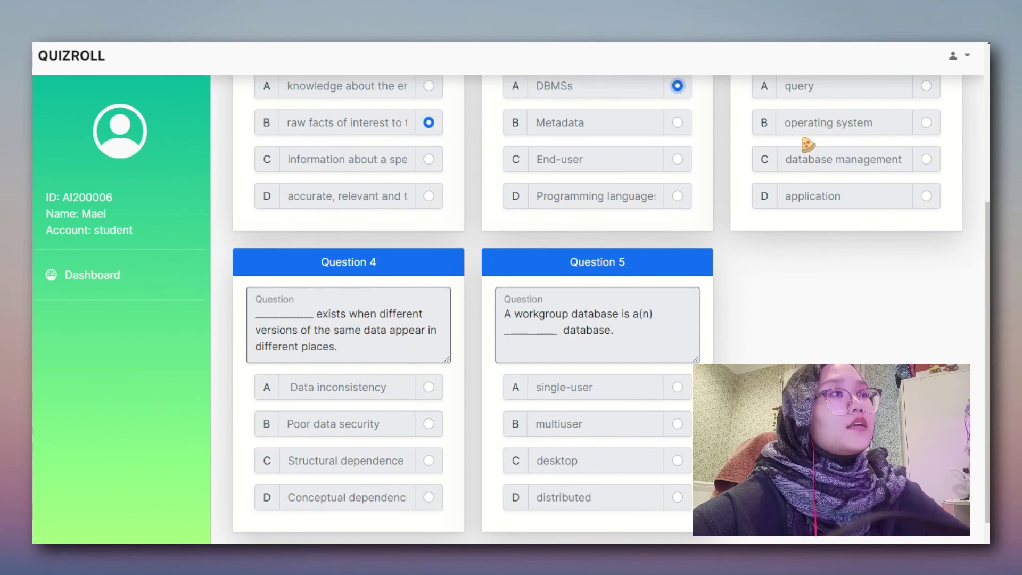
scroll(584, 244, down, 1)
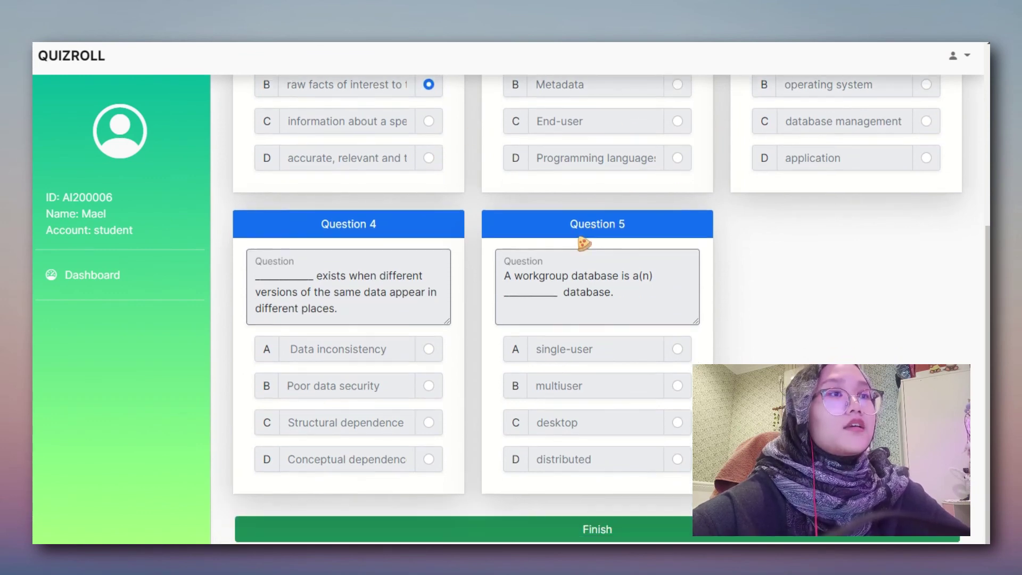
click(428, 349)
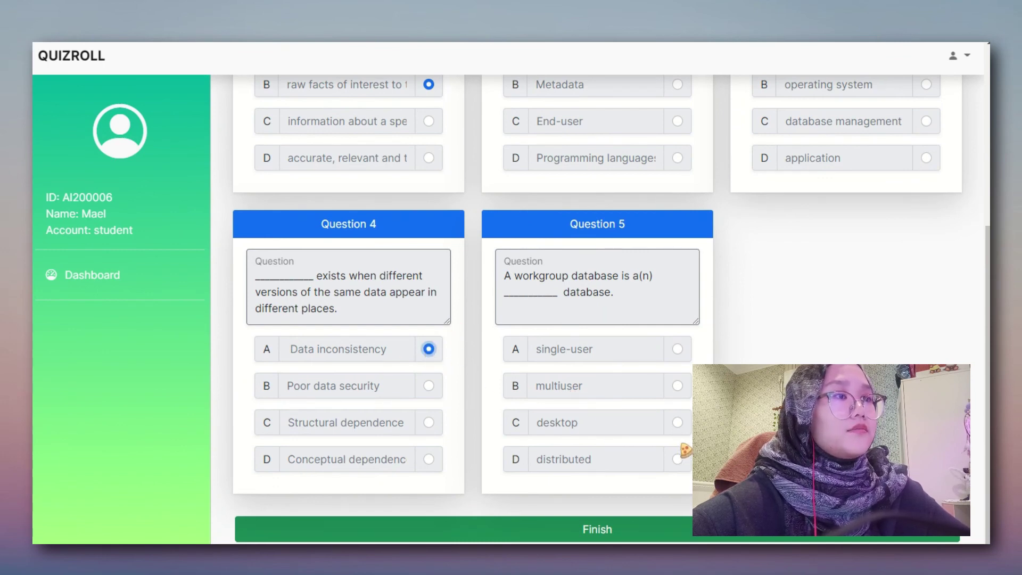
click(677, 385)
click(630, 530)
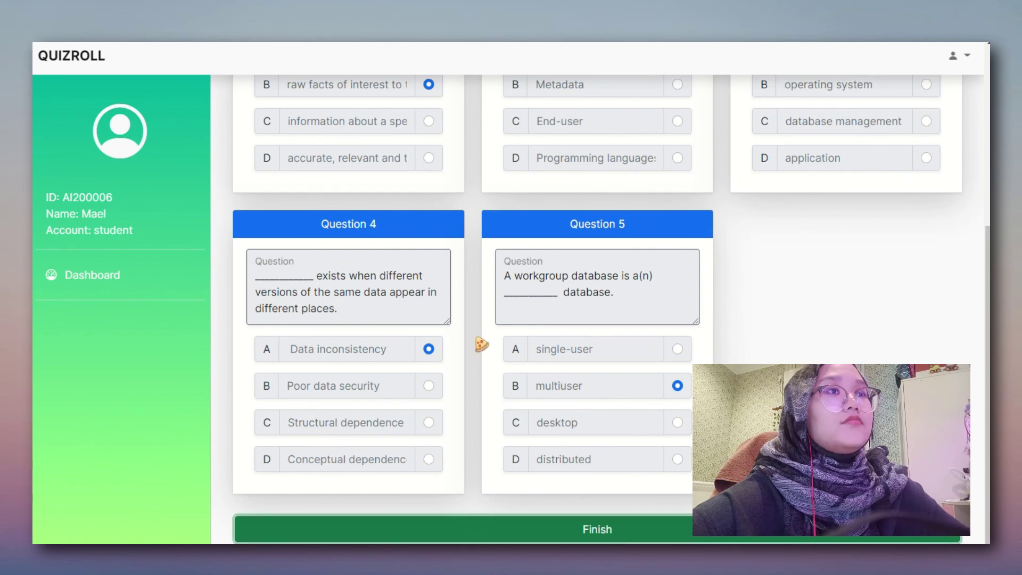
click(331, 108)
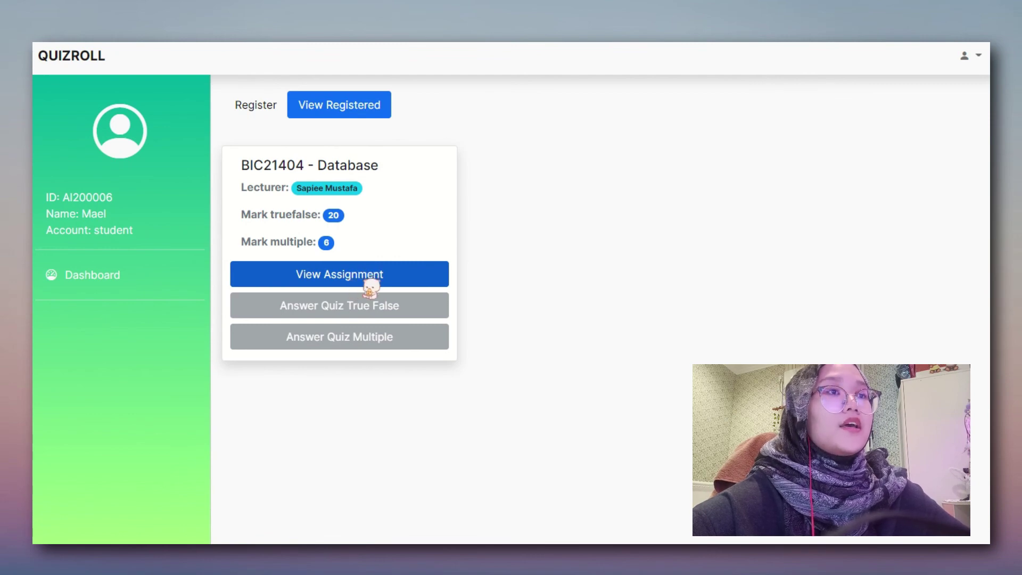
Open the Database course's task page and try filtering the task list by search text
click(370, 282)
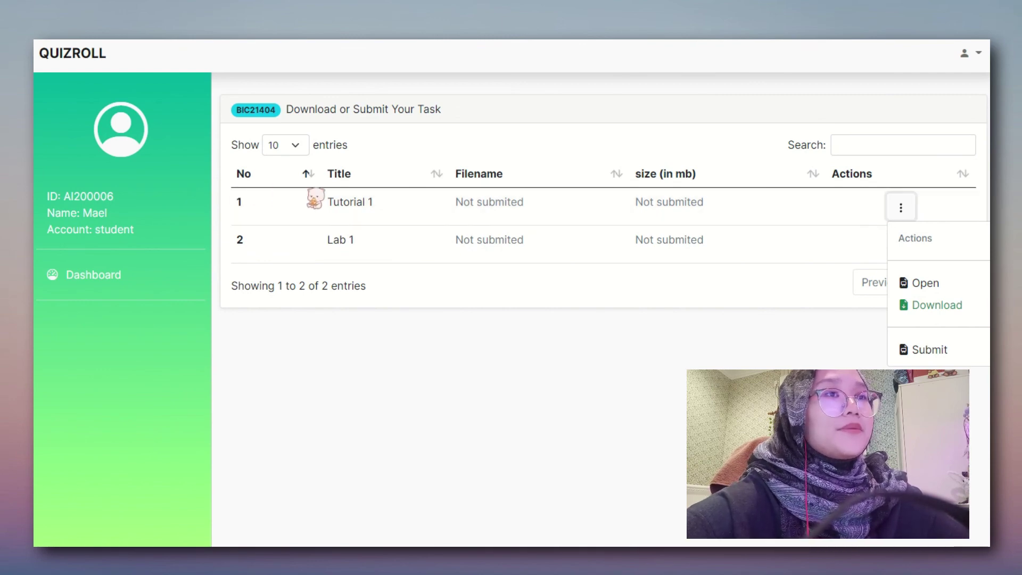
click(673, 237)
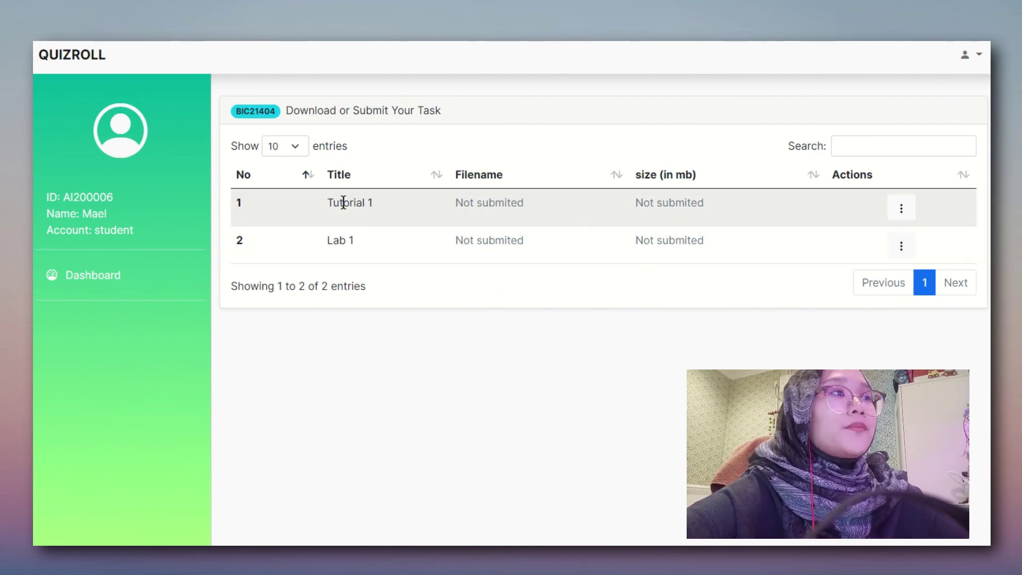
click(862, 146)
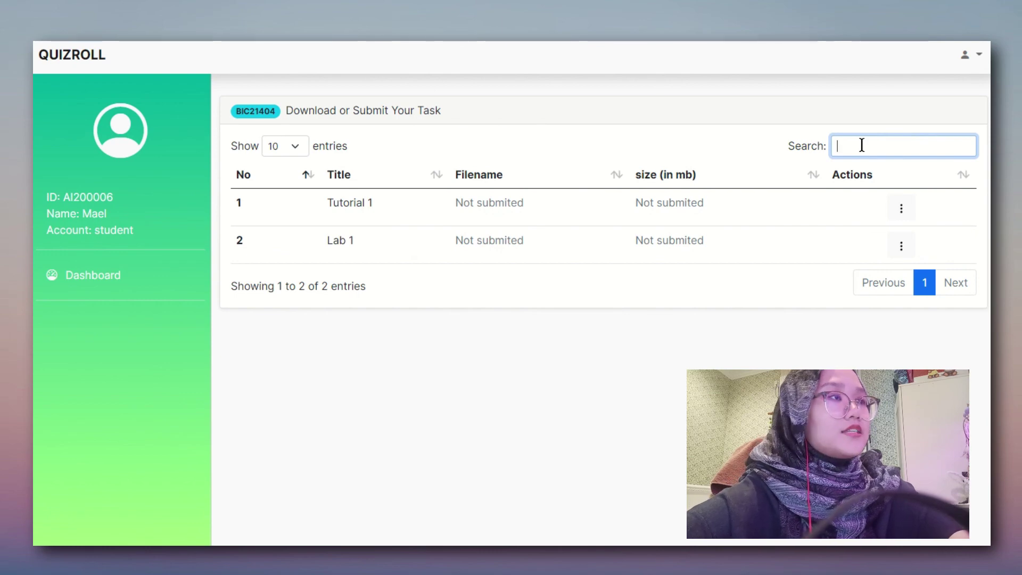
text(tutor)
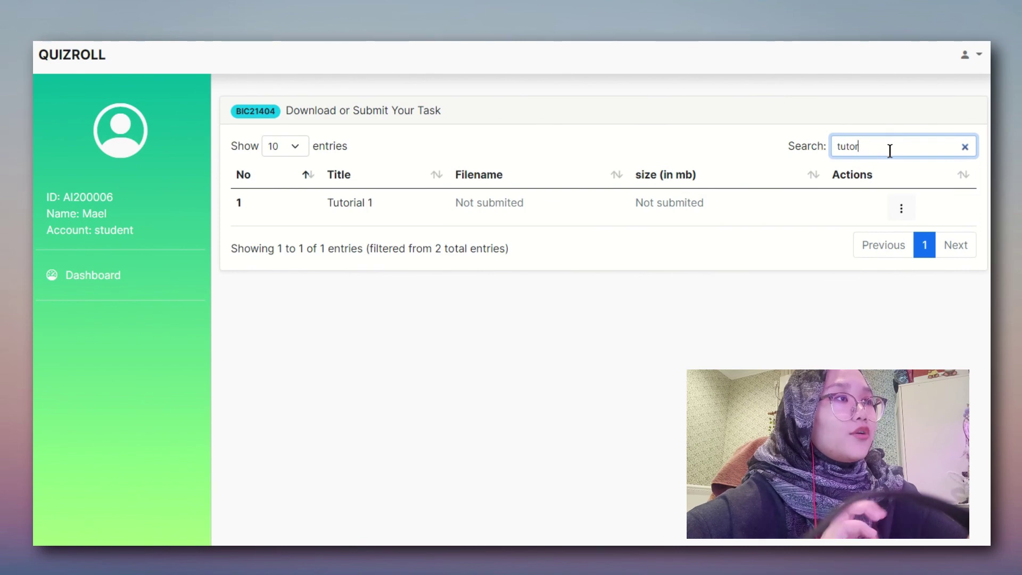
key(BackSpace)
key(BackSpace)
key(BackSpace)
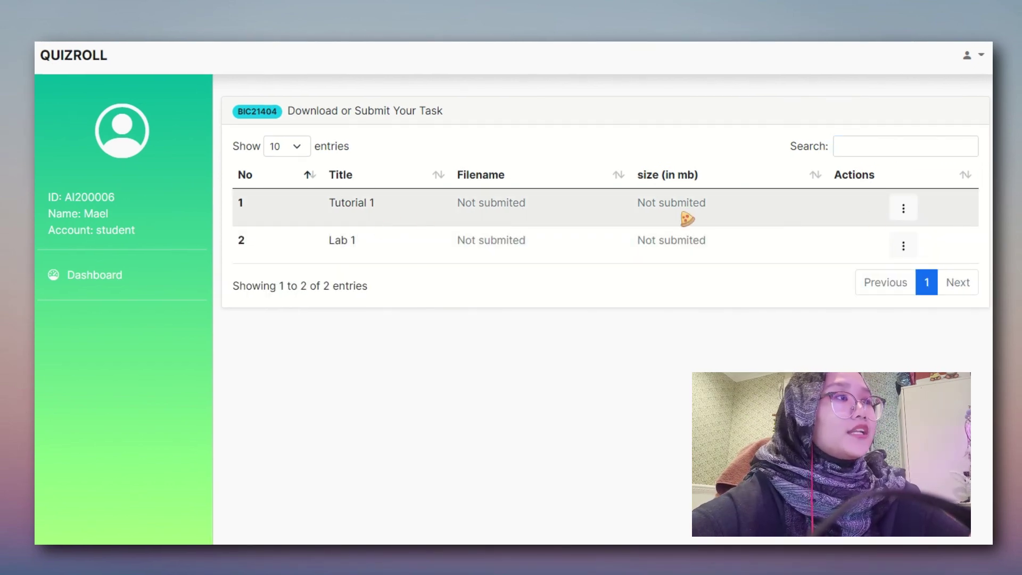
Start downloading the Tutorial 1 file, then cancel the Save As dialog
click(904, 208)
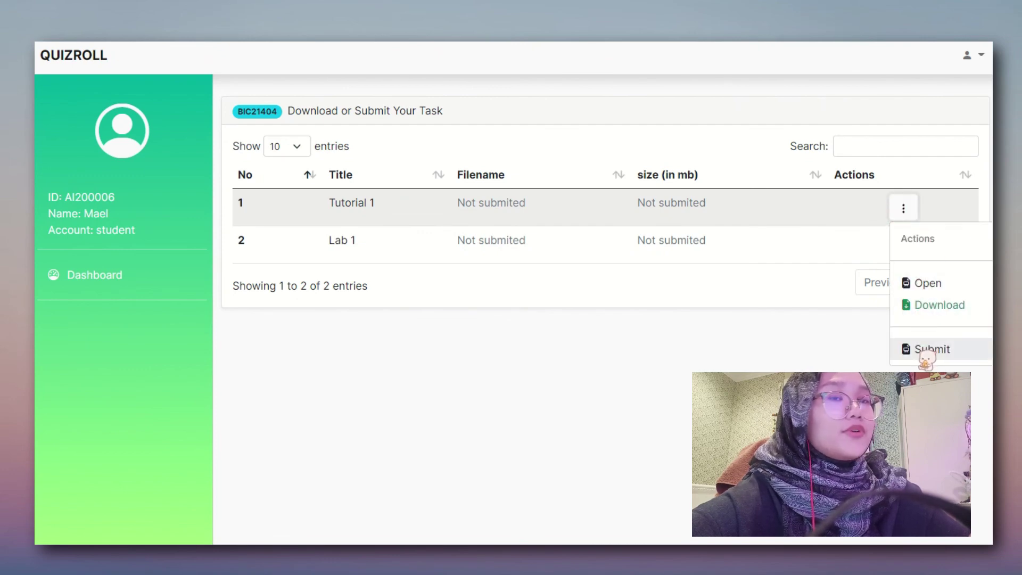
click(926, 306)
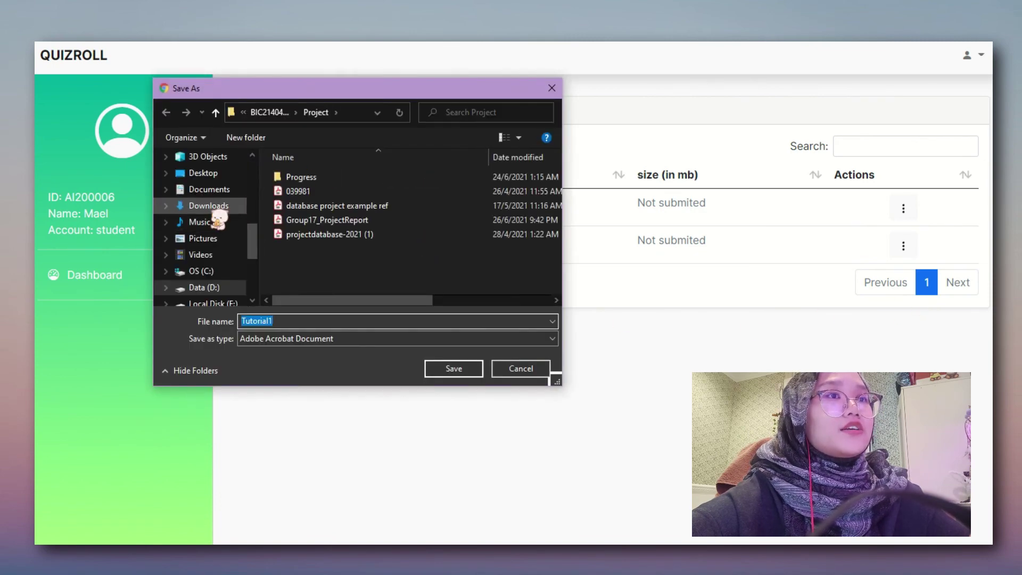
click(216, 210)
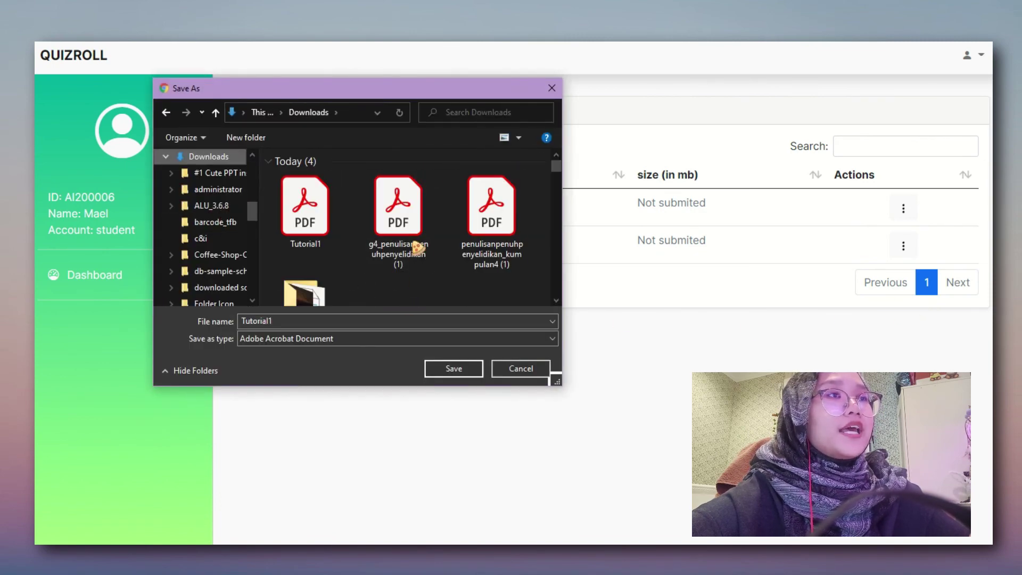
click(552, 88)
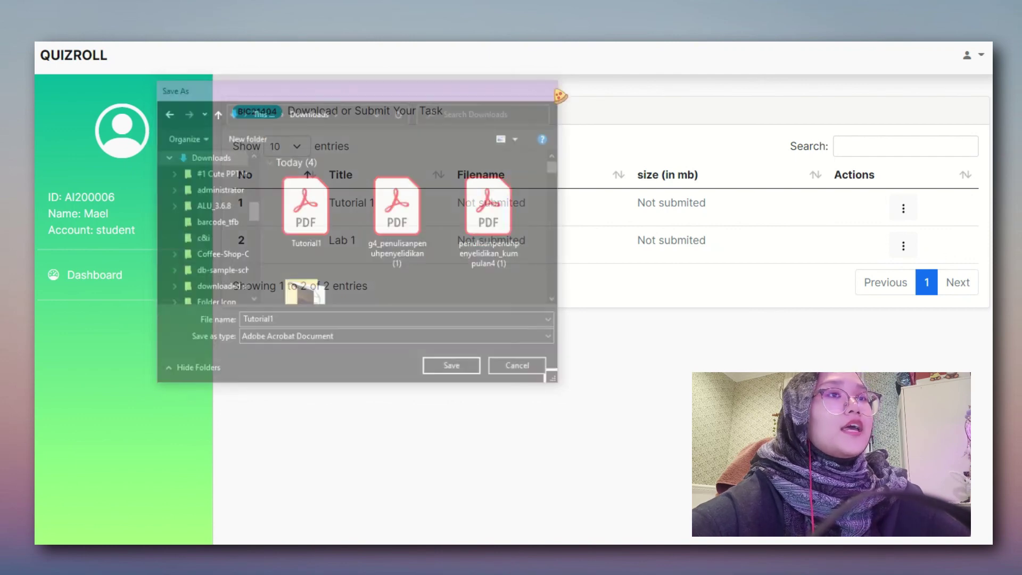
click(903, 208)
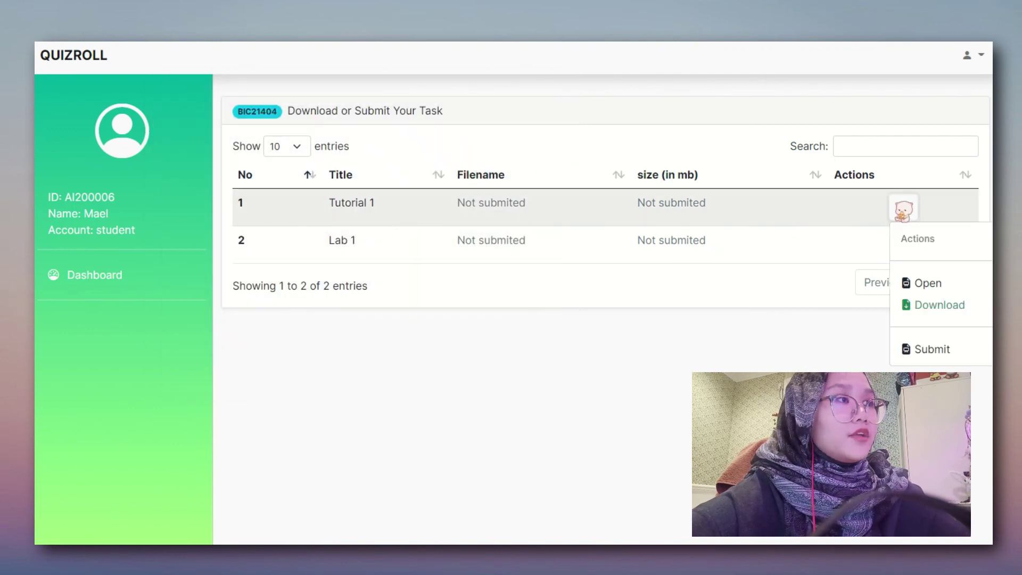
Enter the description 'Answer for tutorial 1' and attach Tutorial_1.pdf from the Desktop
click(908, 348)
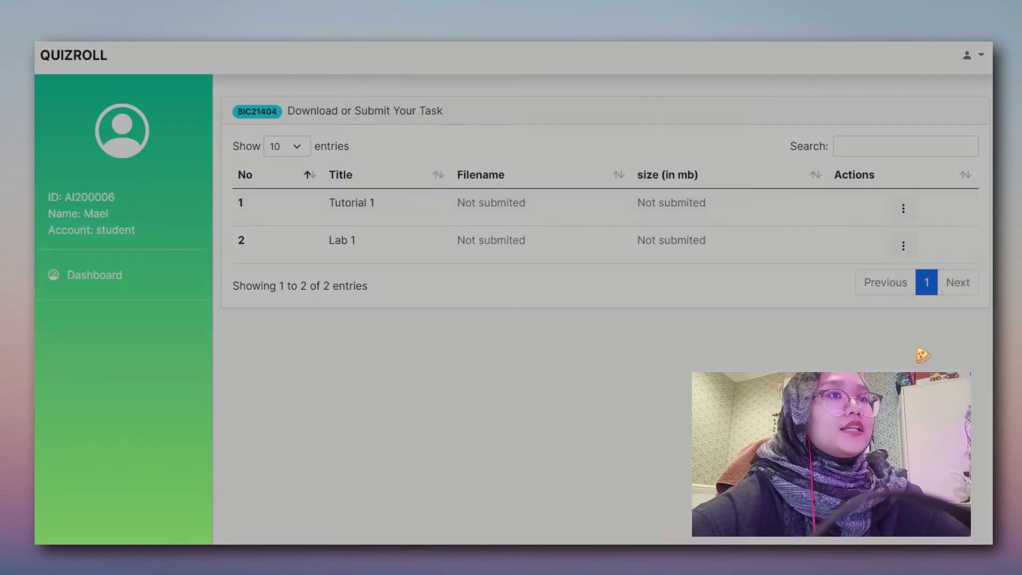
click(409, 131)
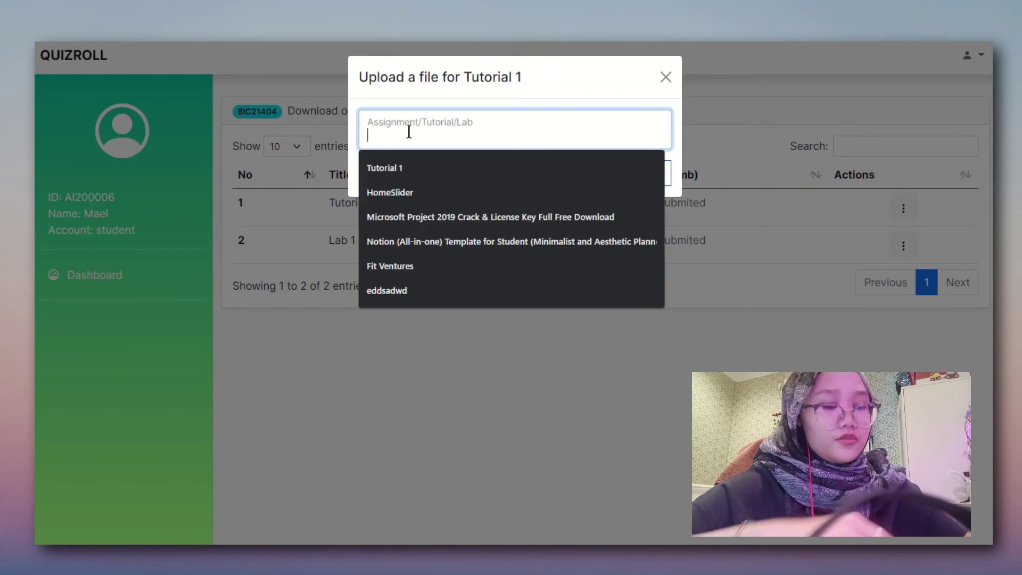
text(T)
key(BackSpace)
text(Answer for tutori)
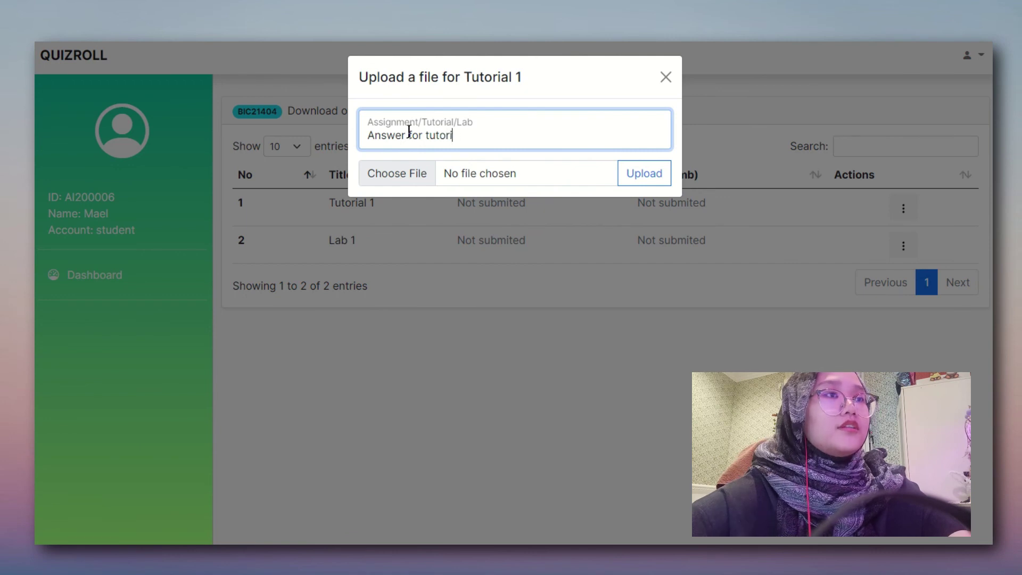
text(al 1)
click(410, 172)
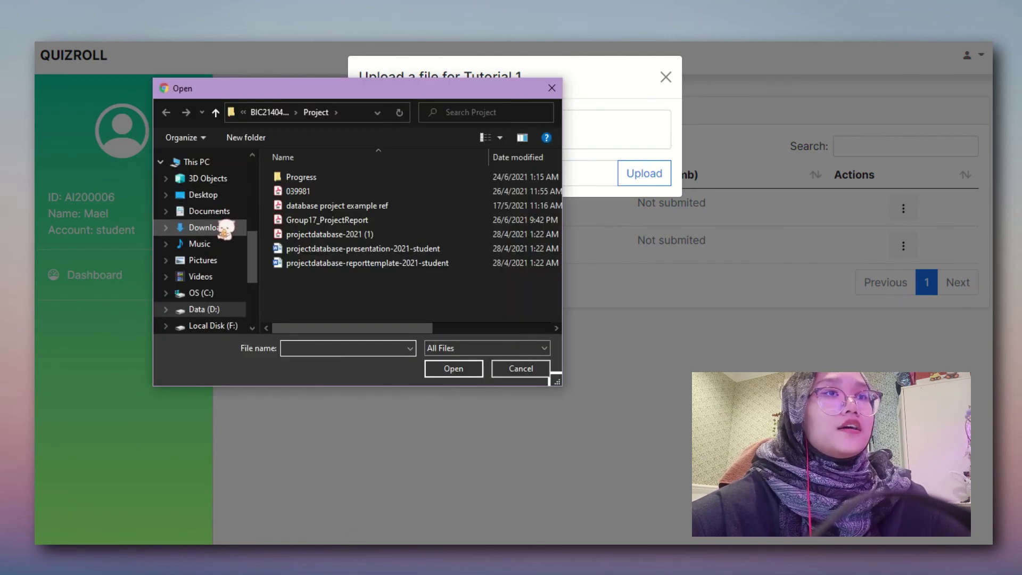
click(224, 195)
scroll(373, 213, down, 4)
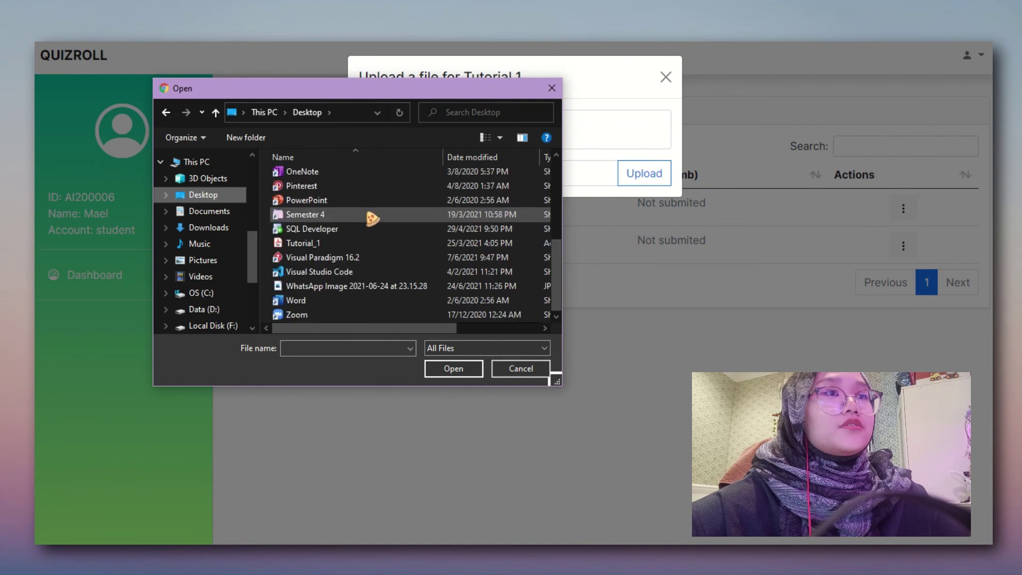
double_click(343, 240)
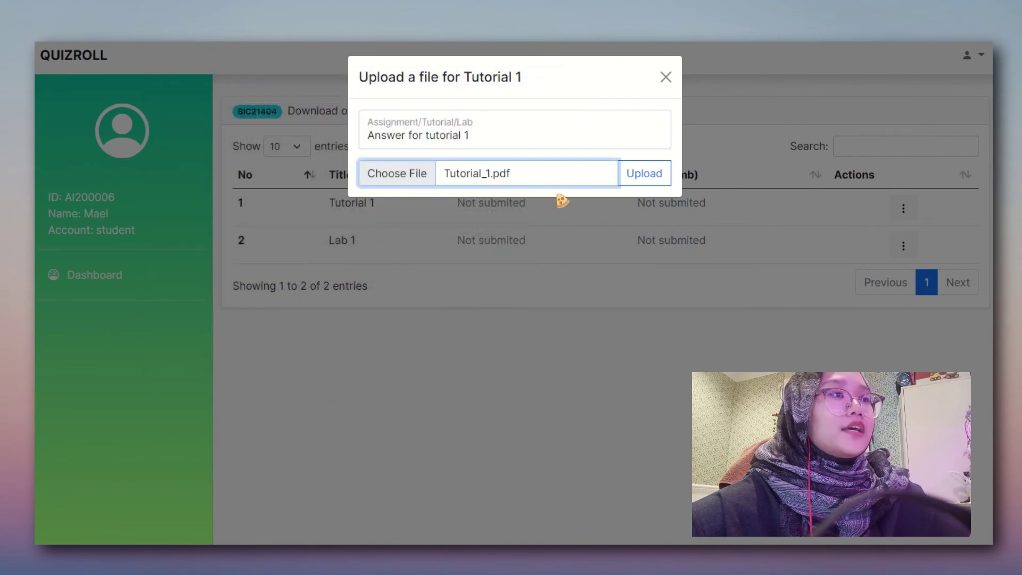
click(643, 182)
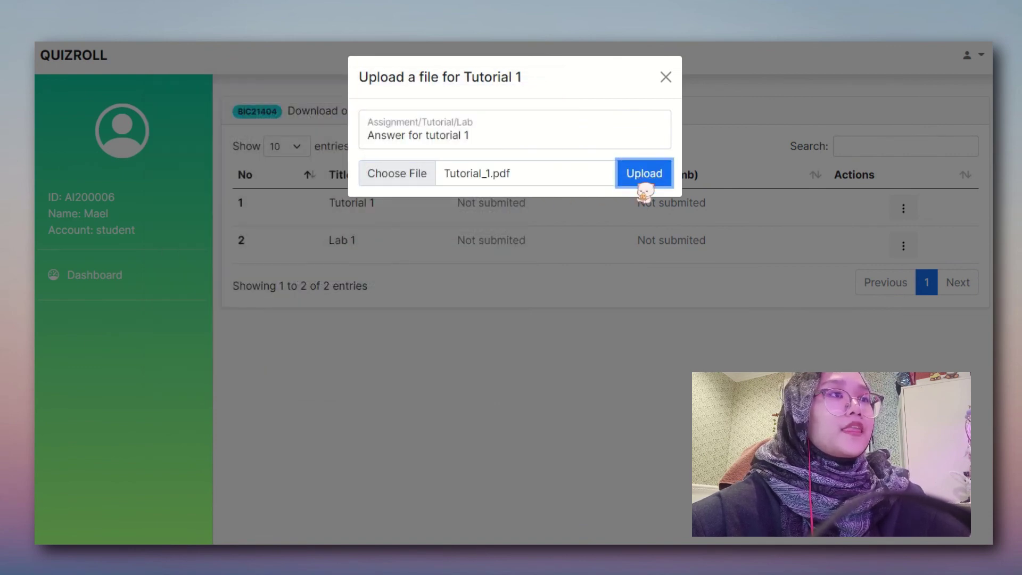
click(636, 184)
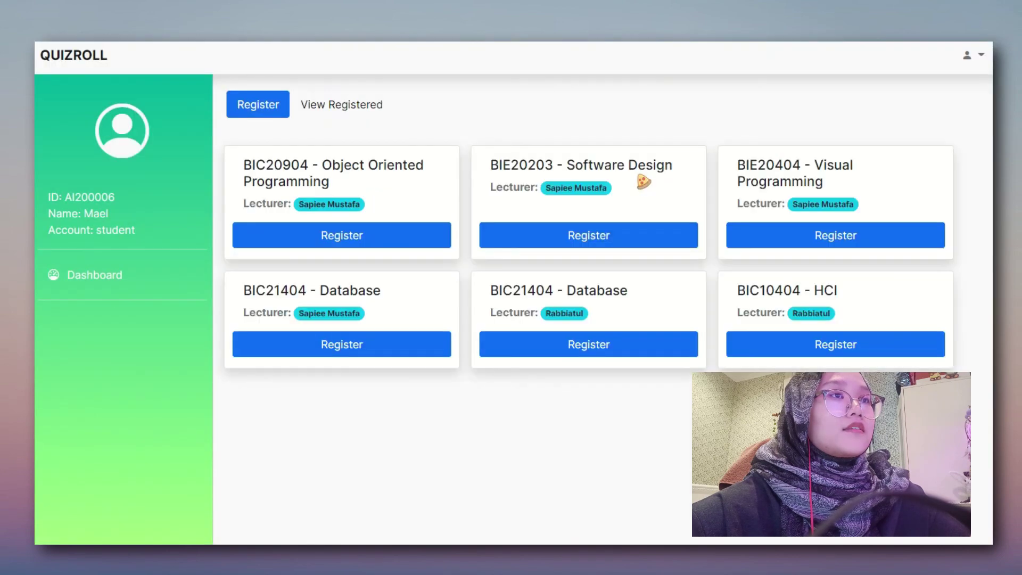
click(336, 104)
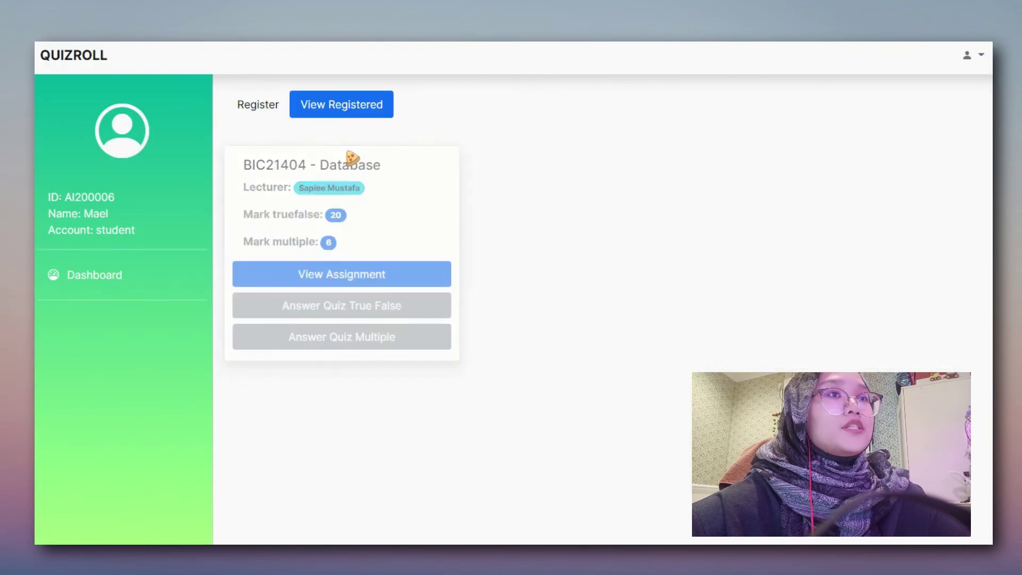
click(341, 275)
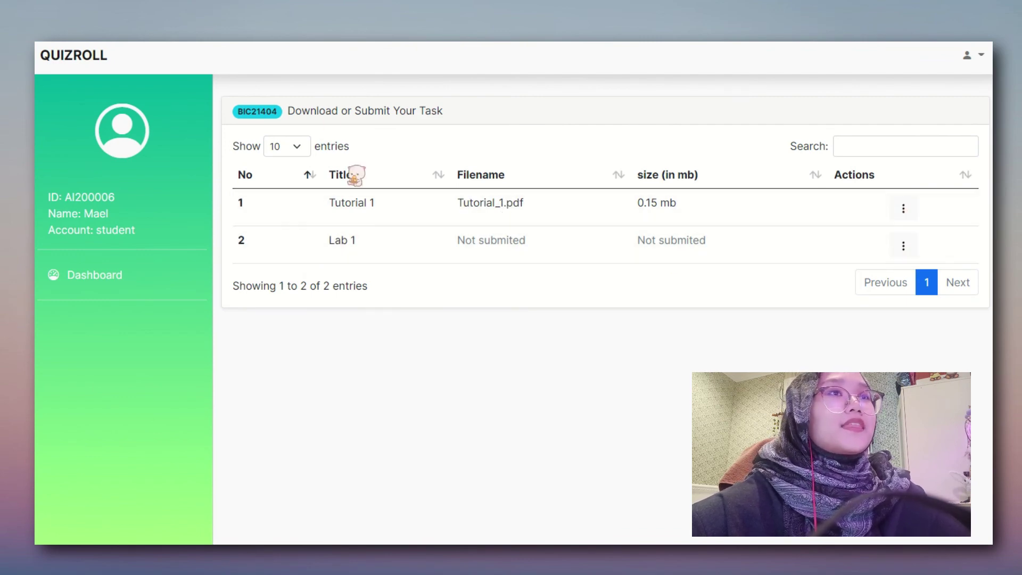
click(91, 276)
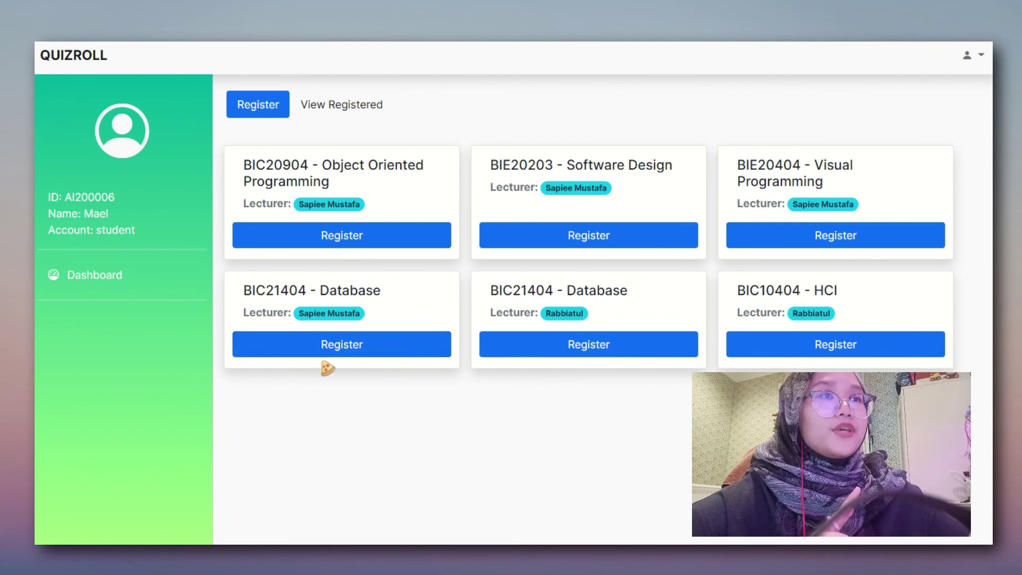
click(348, 111)
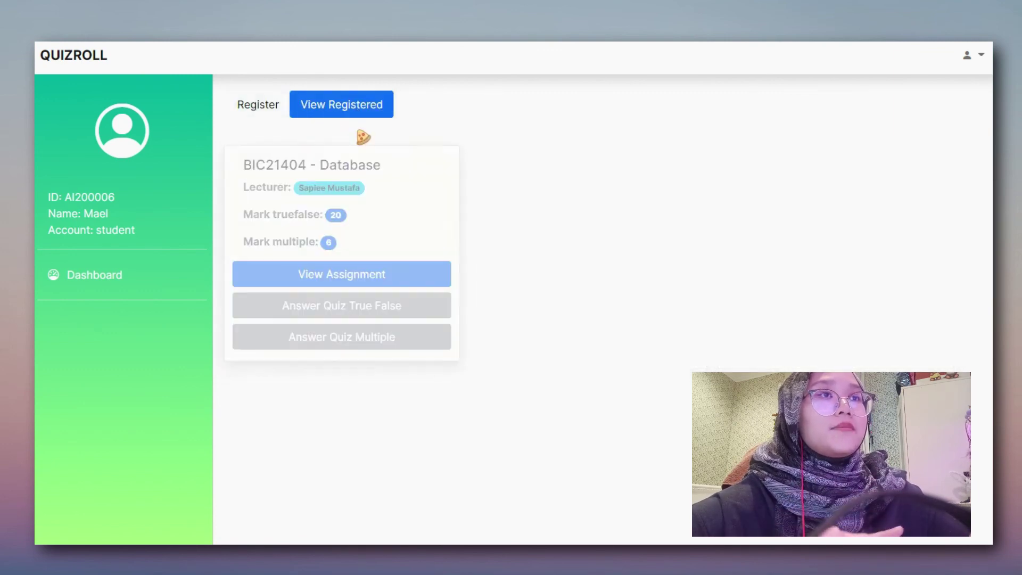
click(267, 110)
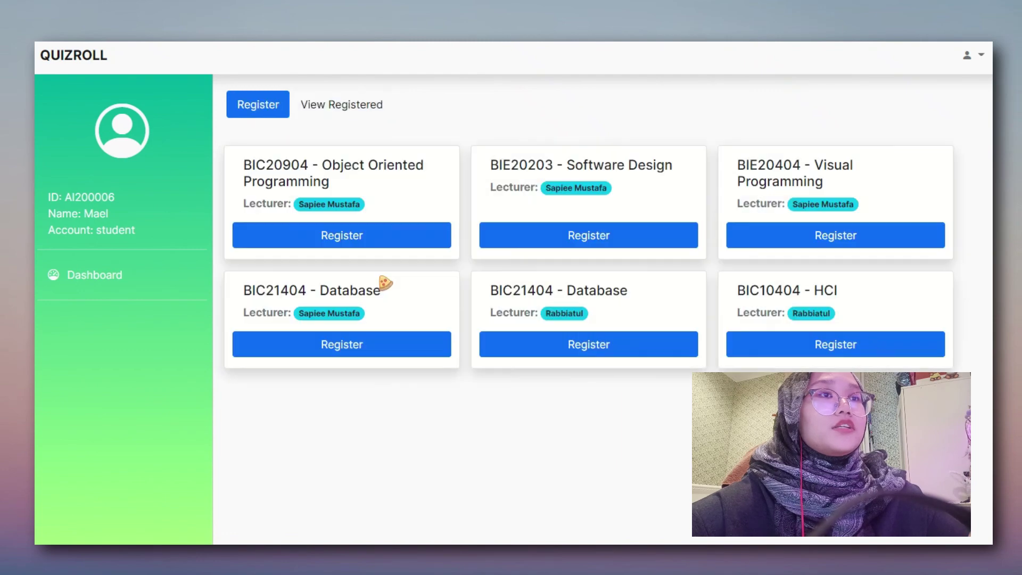
click(373, 352)
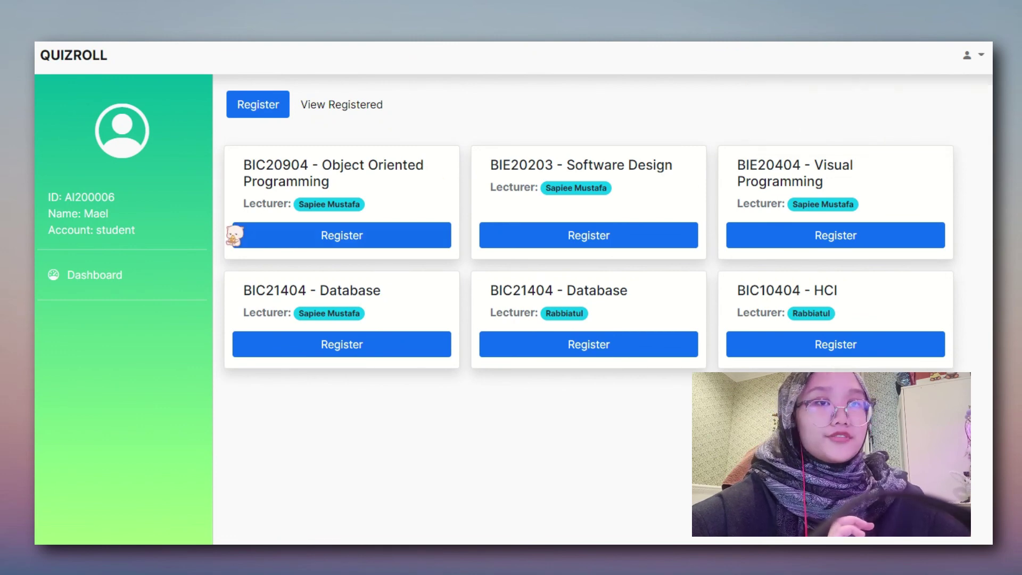
click(245, 229)
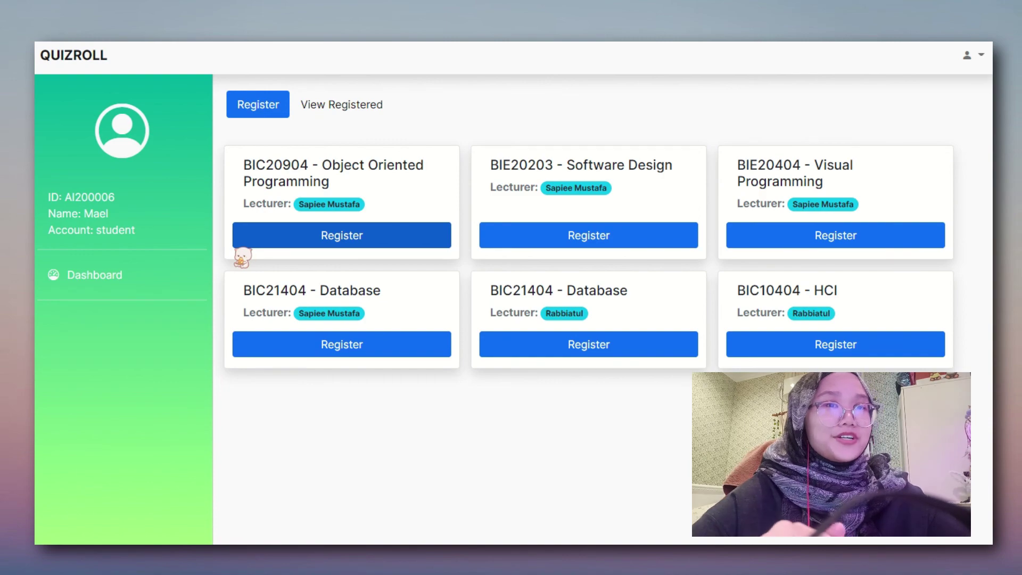